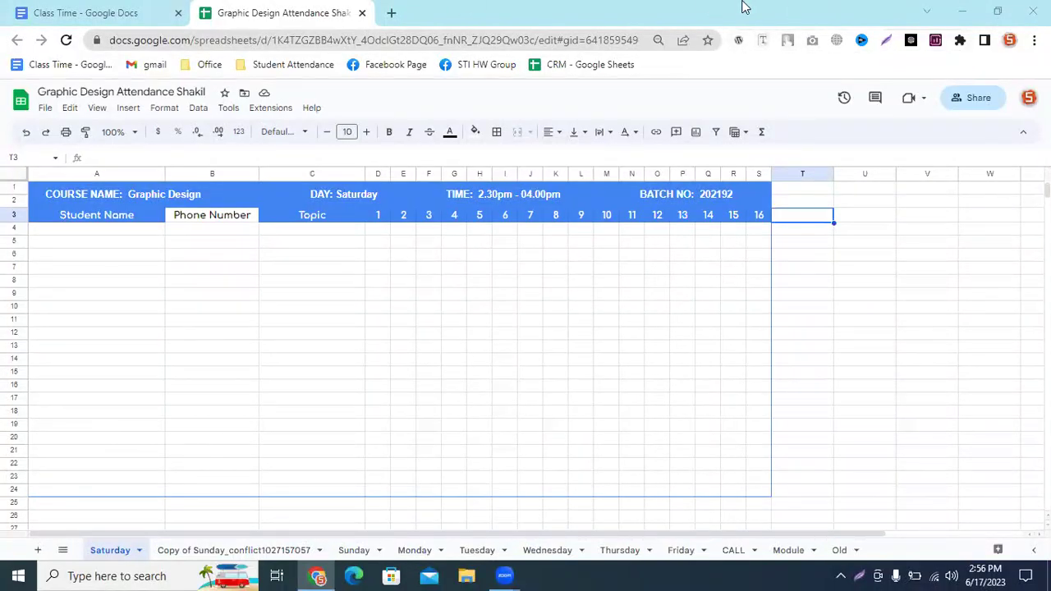
- Minimize the Chrome window holding the attendance spreadsheet to reveal the desktop
left_click(975, 3)
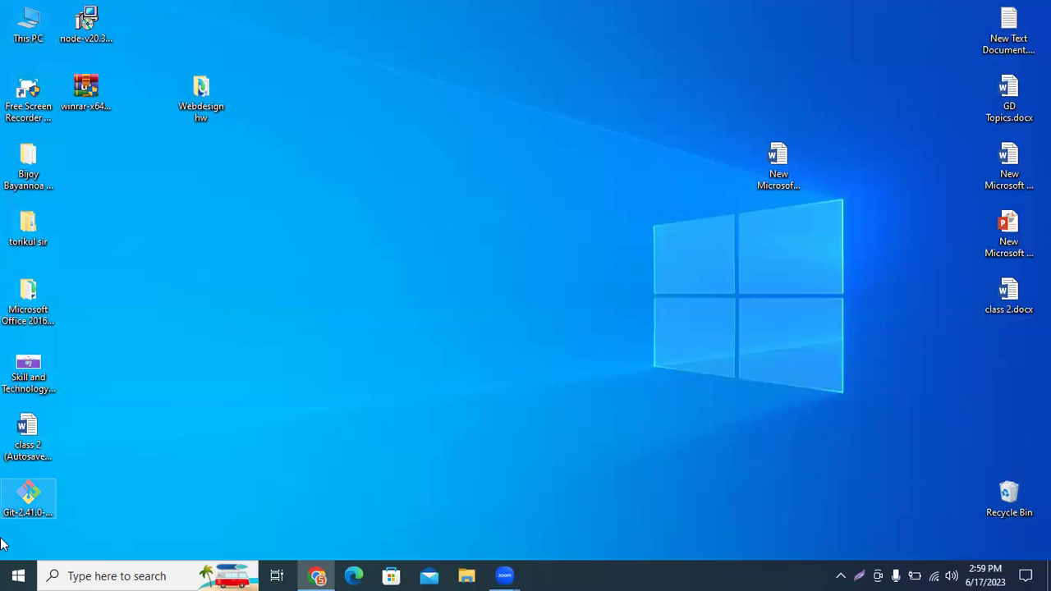
- Open the Windows Start menu to list installed apps like Illustrator 2021
left_click(4, 574)
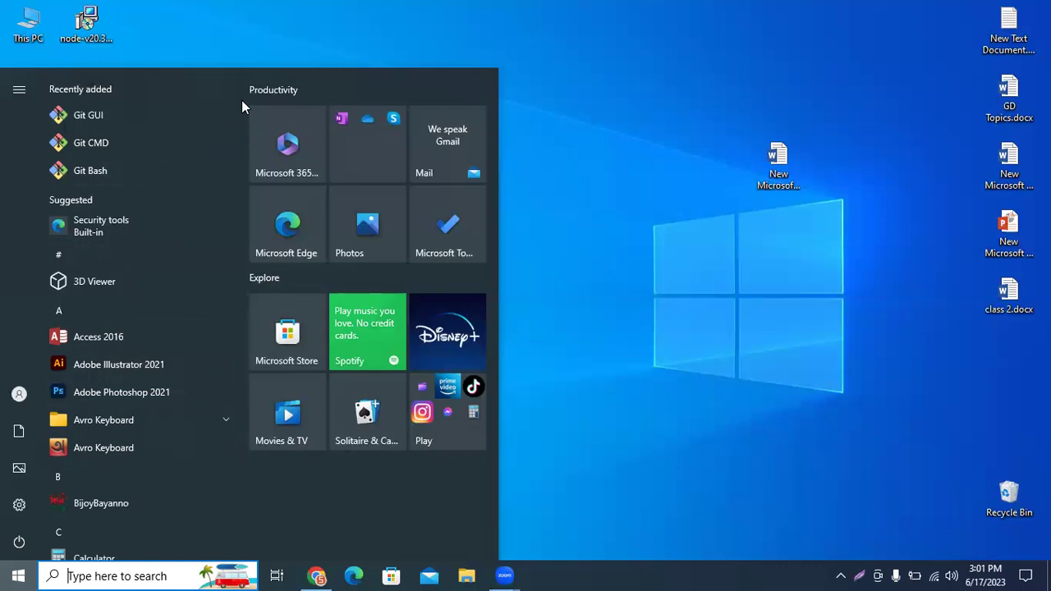
- Dismiss the Start menu by clicking an empty spot on the desktop
mouse_move(132, 247)
left_click(559, 135)
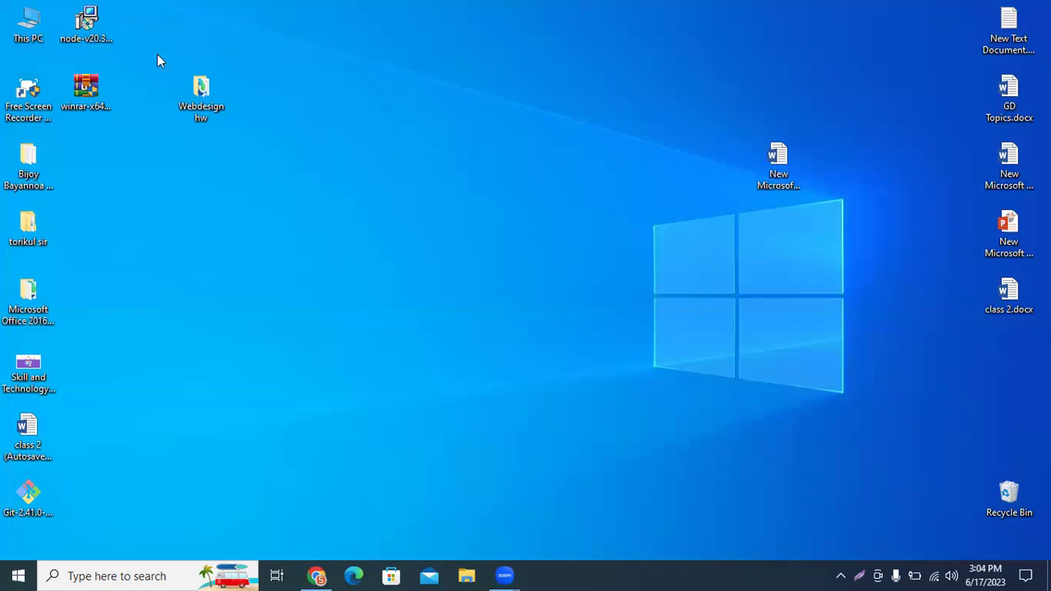
- Launch Adobe Illustrator 2021 from the Start menu app list
left_click(18, 575)
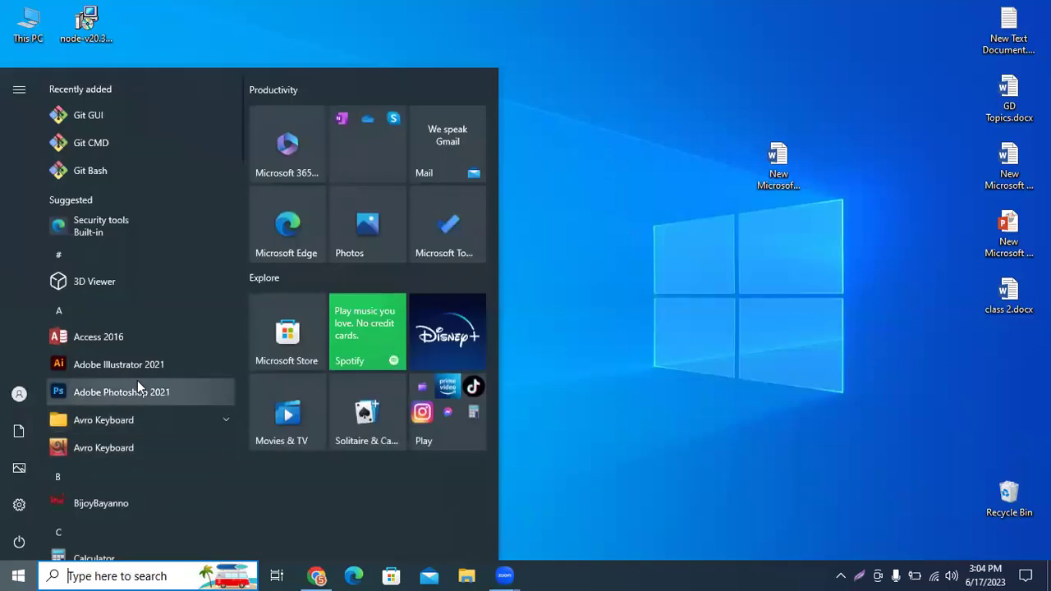
left_click(151, 361)
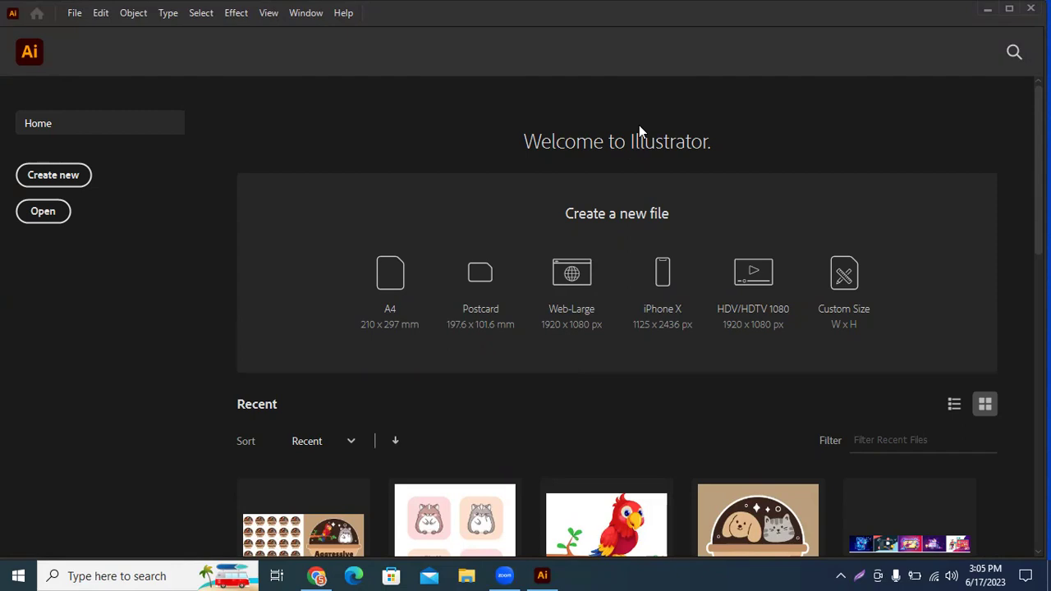
- Scroll the Illustrator home screen down to show recent files like AA Logo Sticker.ai and Web Pic.ai
scroll(639, 132, "down", 2)
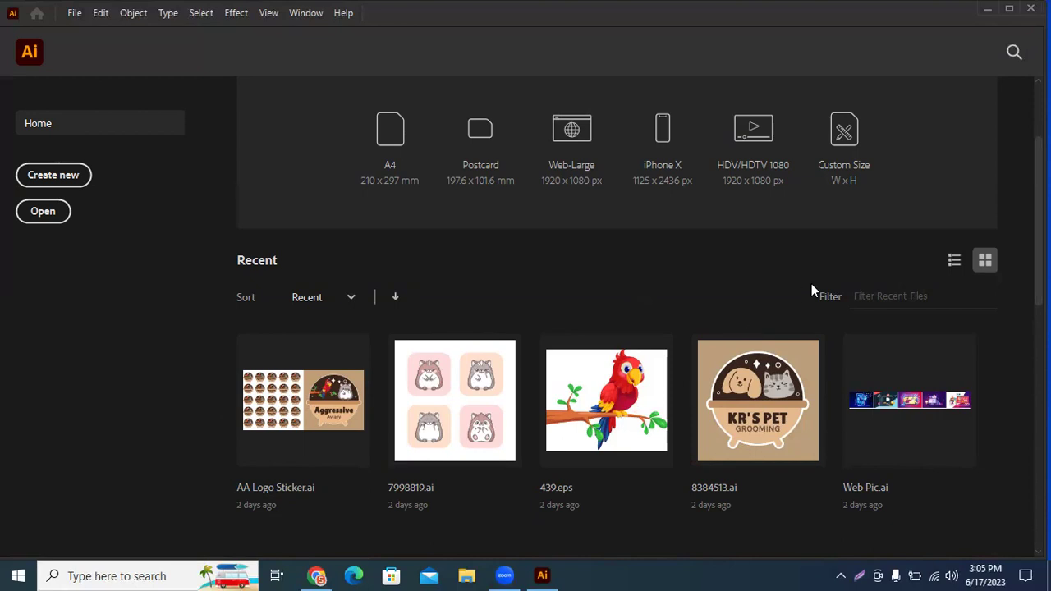
left_click(72, 15)
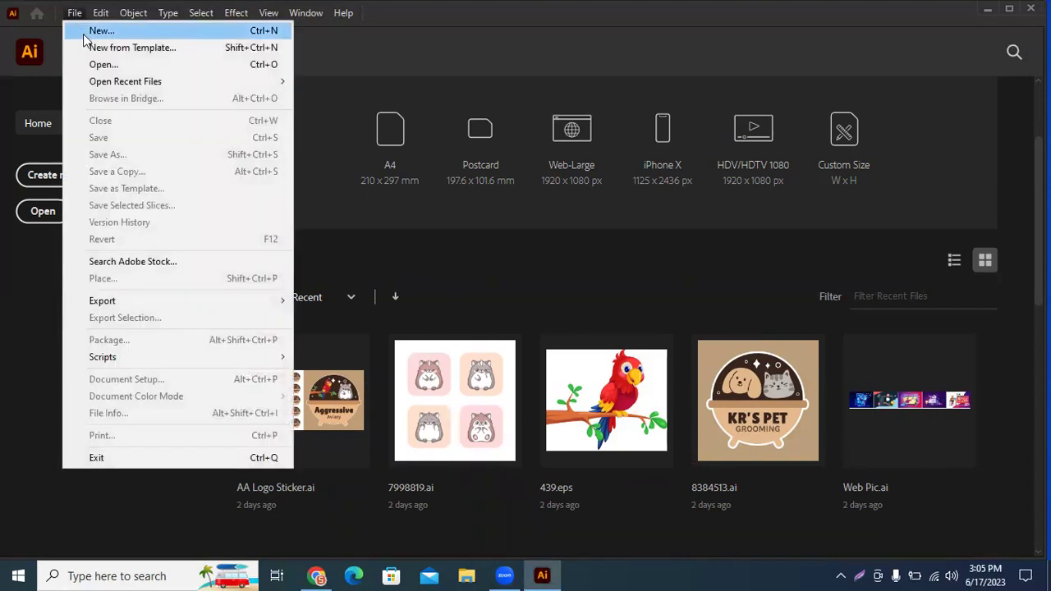
left_click(83, 34)
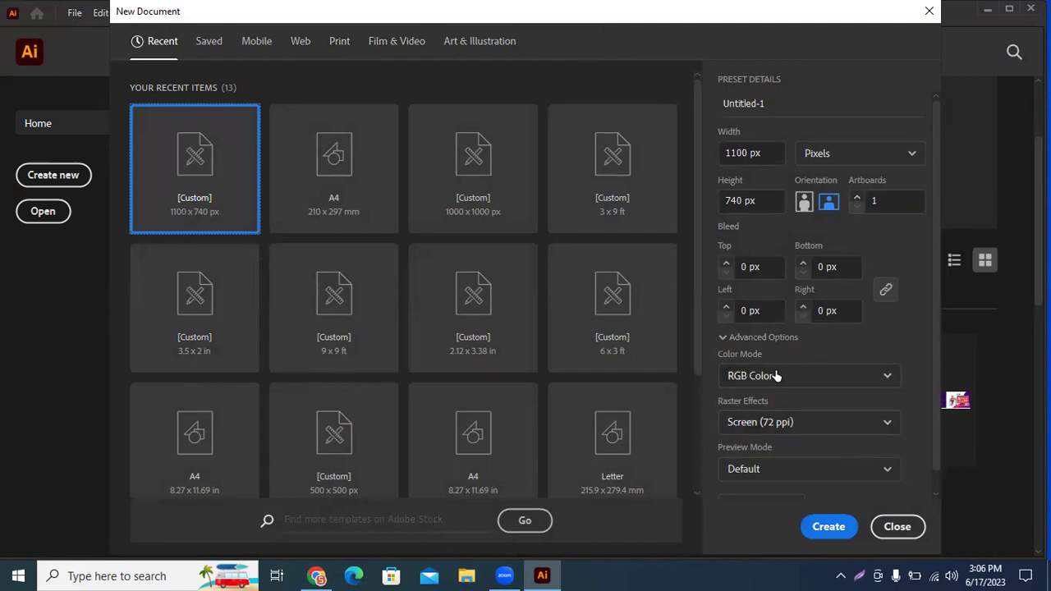
left_click(343, 43)
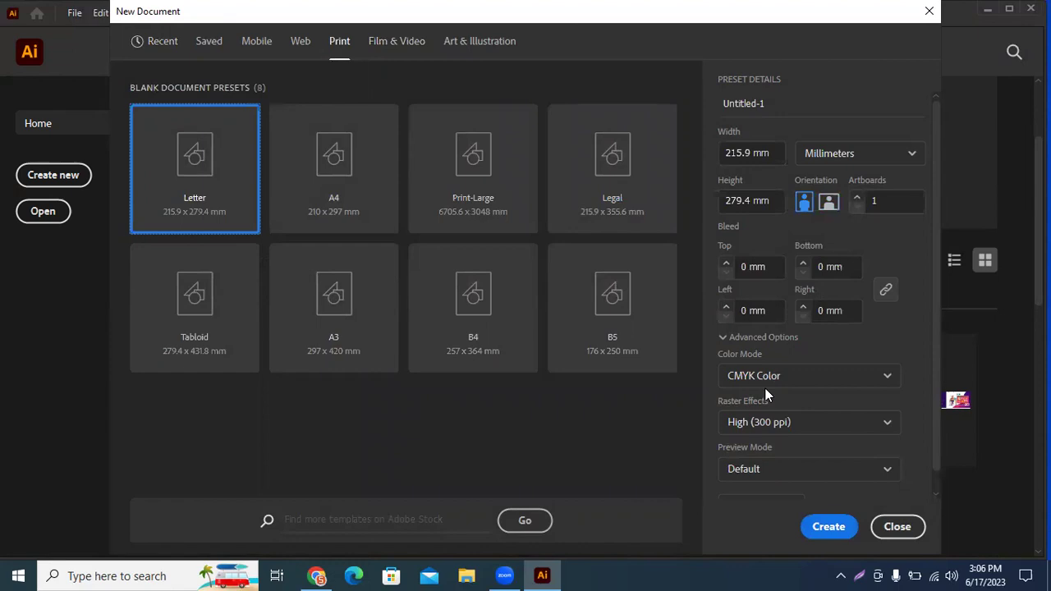
left_click(398, 41)
left_click(485, 41)
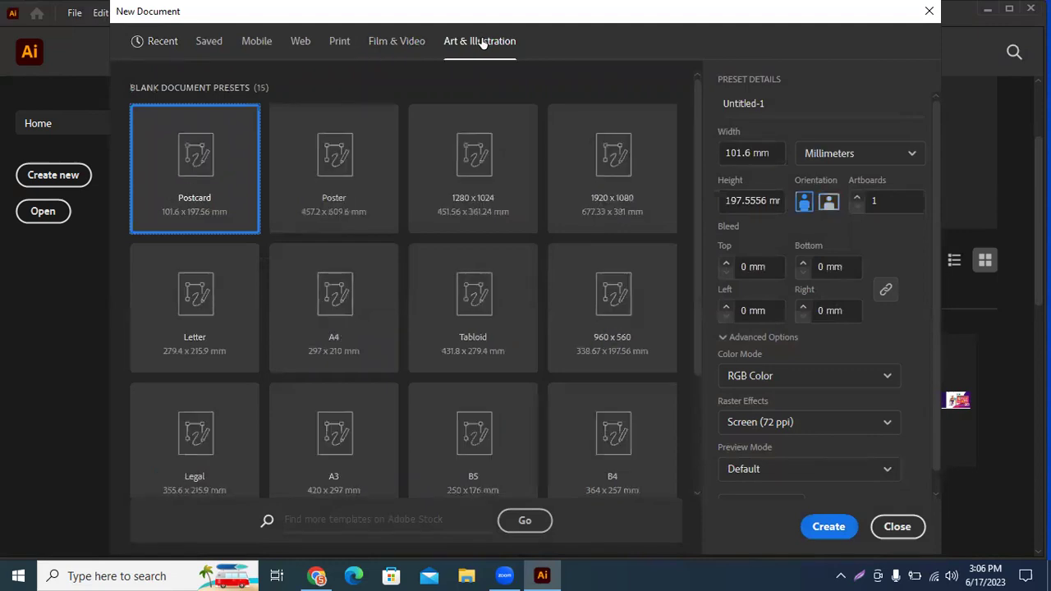
left_click(301, 42)
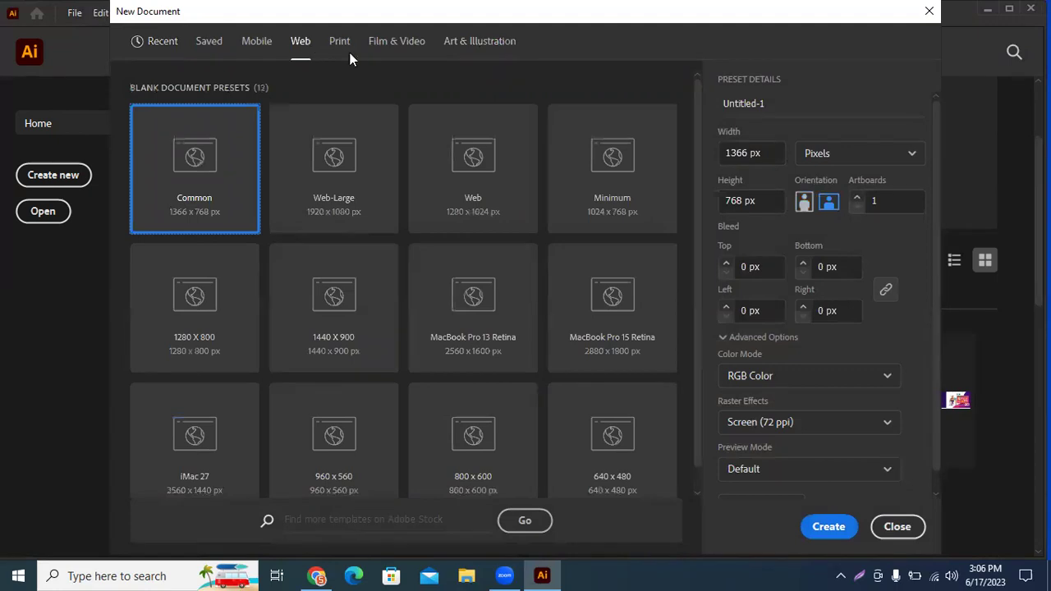
left_click(345, 43)
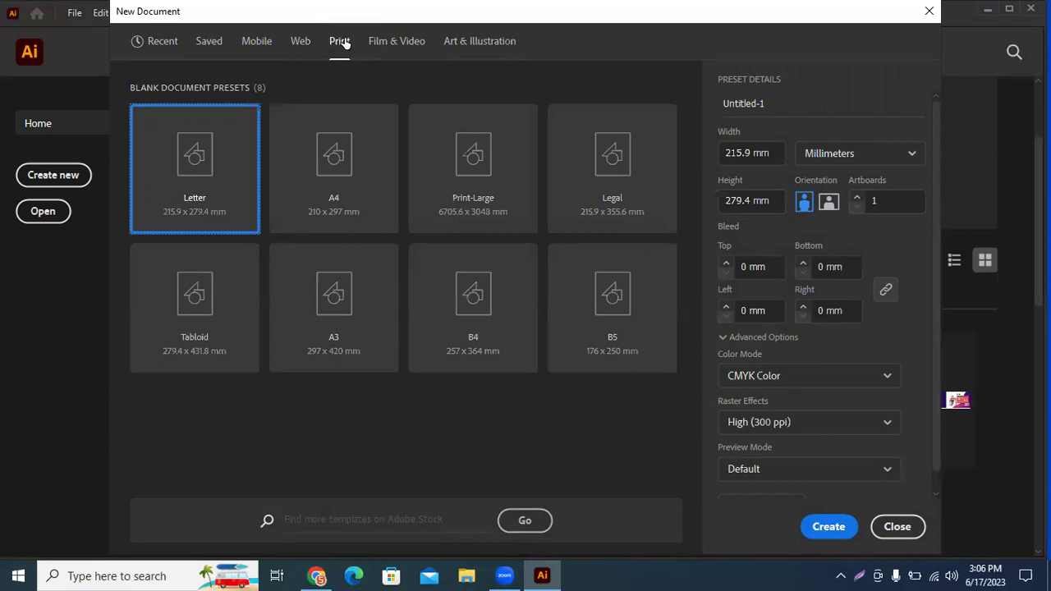
left_click(767, 100)
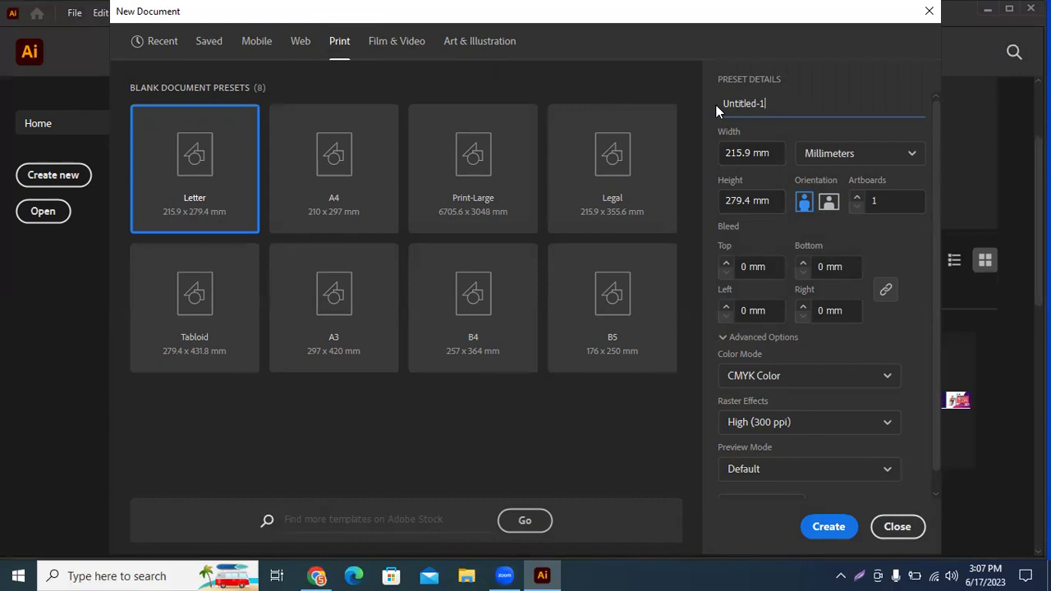
- Rename the new document from Untitled-1 to 'Ai 1st', keeping Letter 215.9 x 279.4 mm
key("BackSpace")
key("BackSpace")
key("BackSpace")
key("BackSpace")
type("Ai 1st")
left_click(753, 153)
left_click(777, 196)
- Choose the A4 preset (210 x 297 mm) after briefly trying Print-Large
left_click(205, 171)
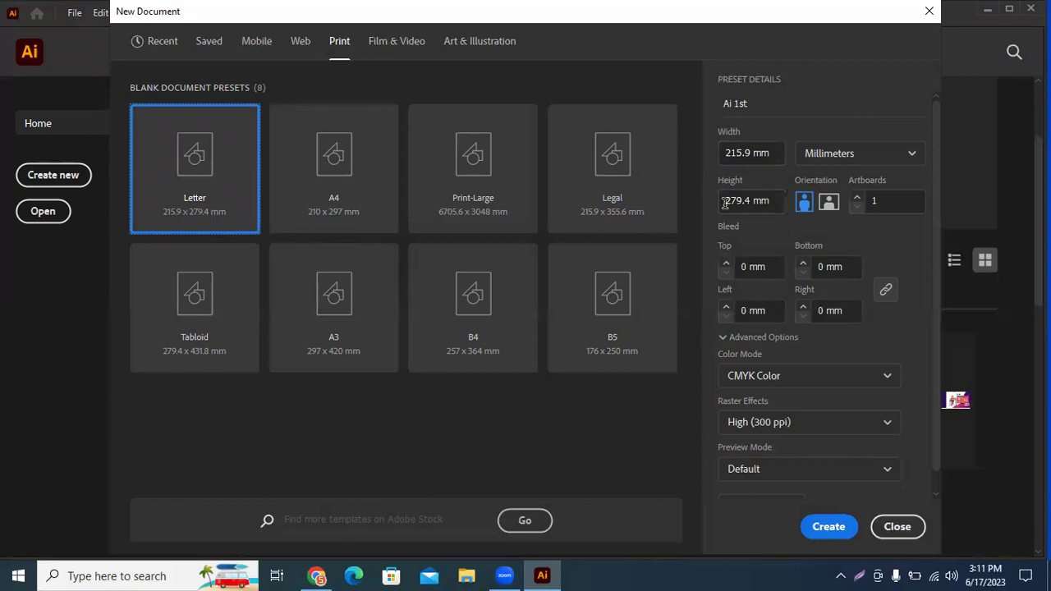
left_click(340, 160)
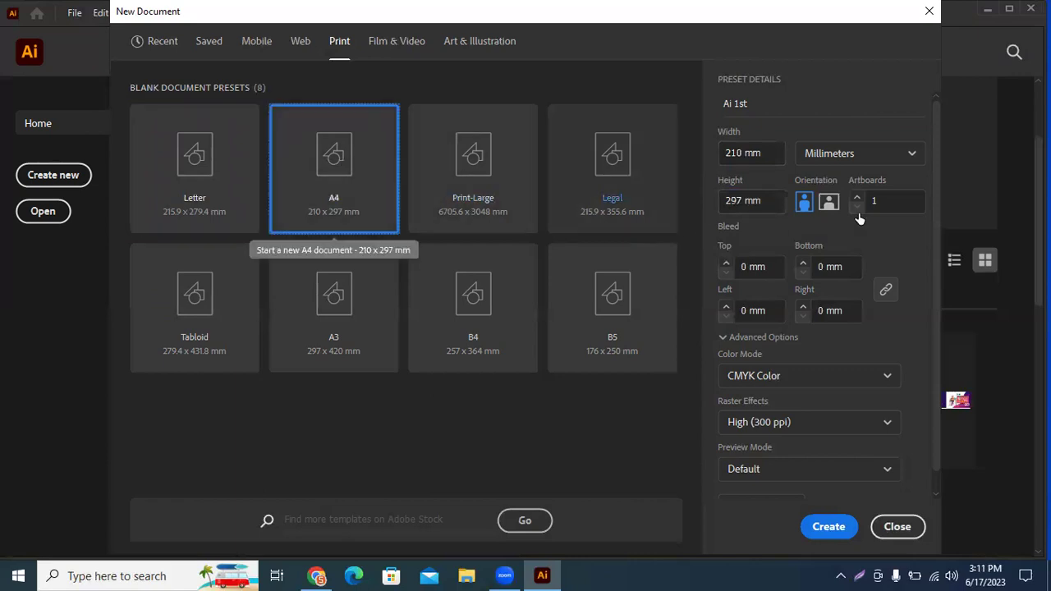
left_click(446, 146)
left_click(275, 158)
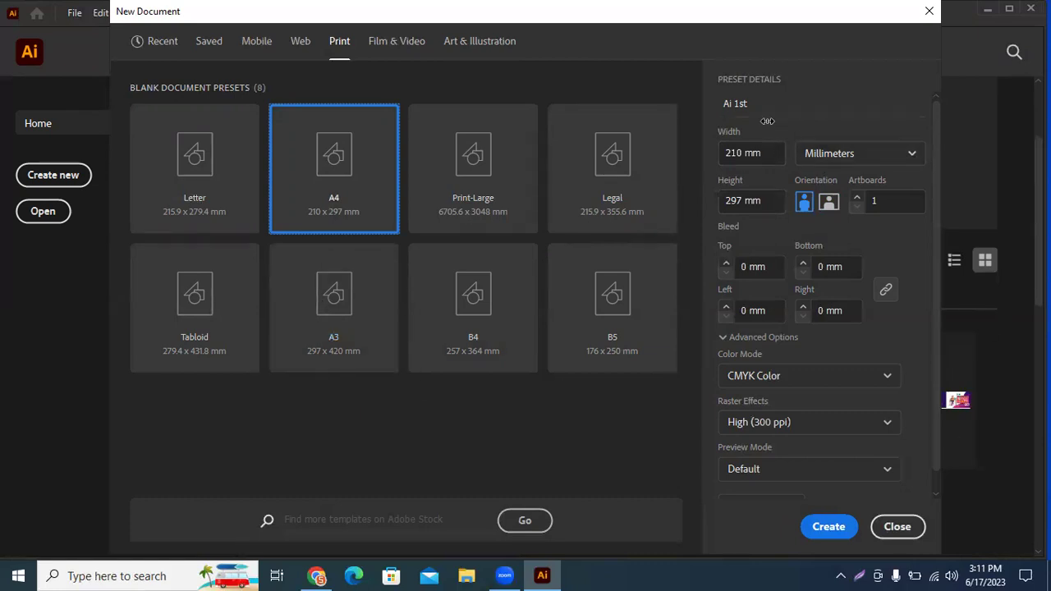
- Return to the Letter preset, 215.9 x 279.4 mm, after browsing the units list
left_click(838, 151)
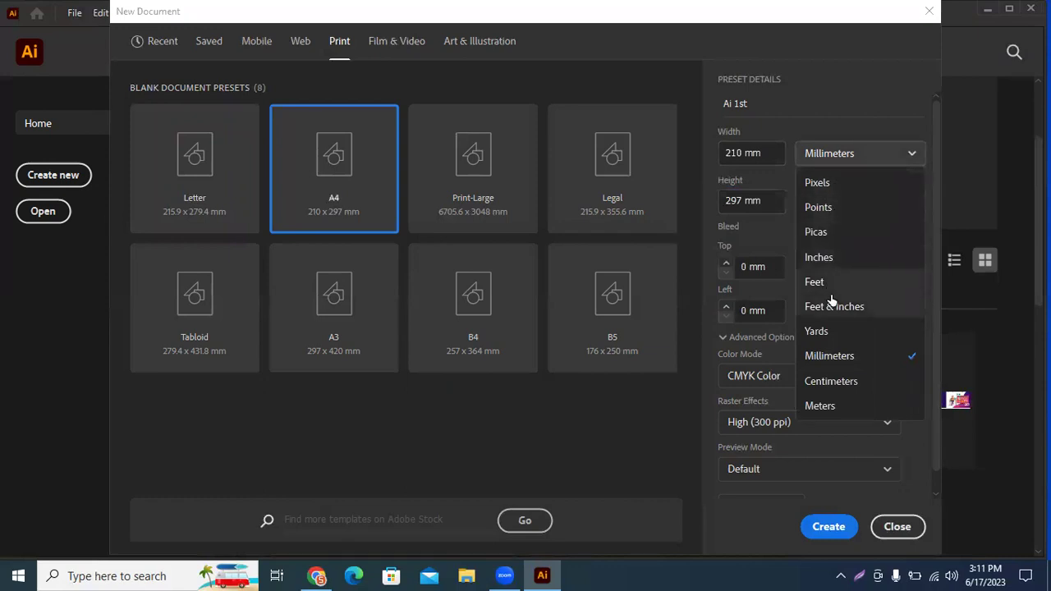
left_click(843, 261)
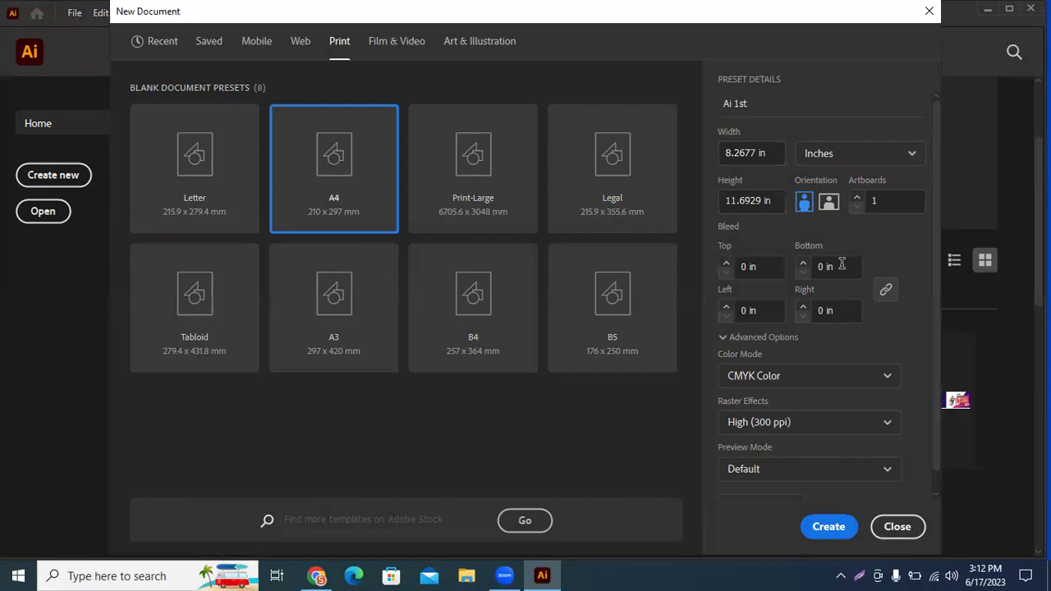
left_click(171, 207)
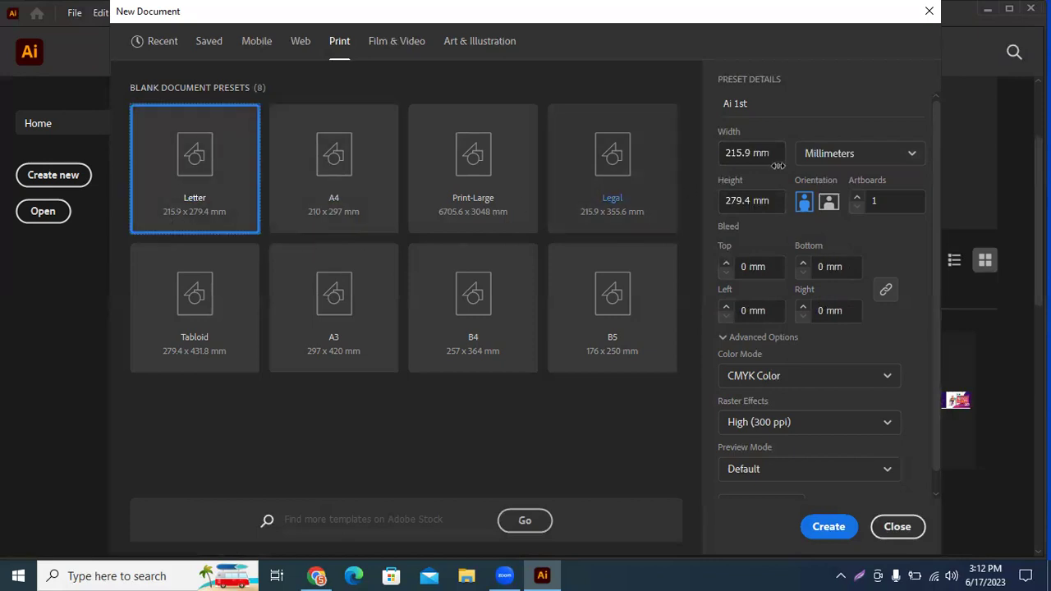
- Switch the document units to inches so Letter reads 8.5 x 11 in
left_click(843, 157)
left_click(734, 226)
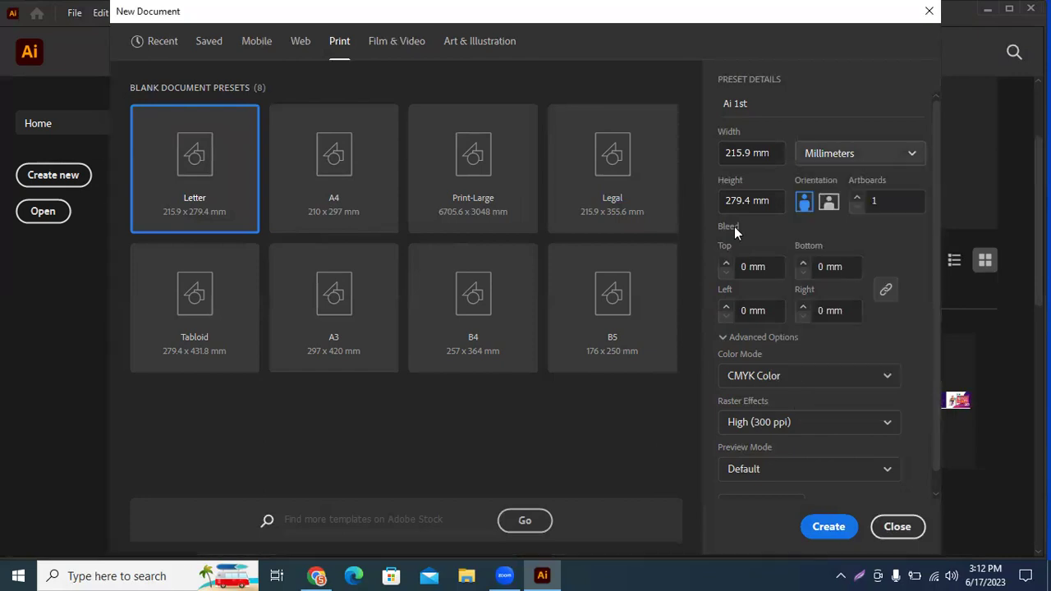
left_click(743, 200)
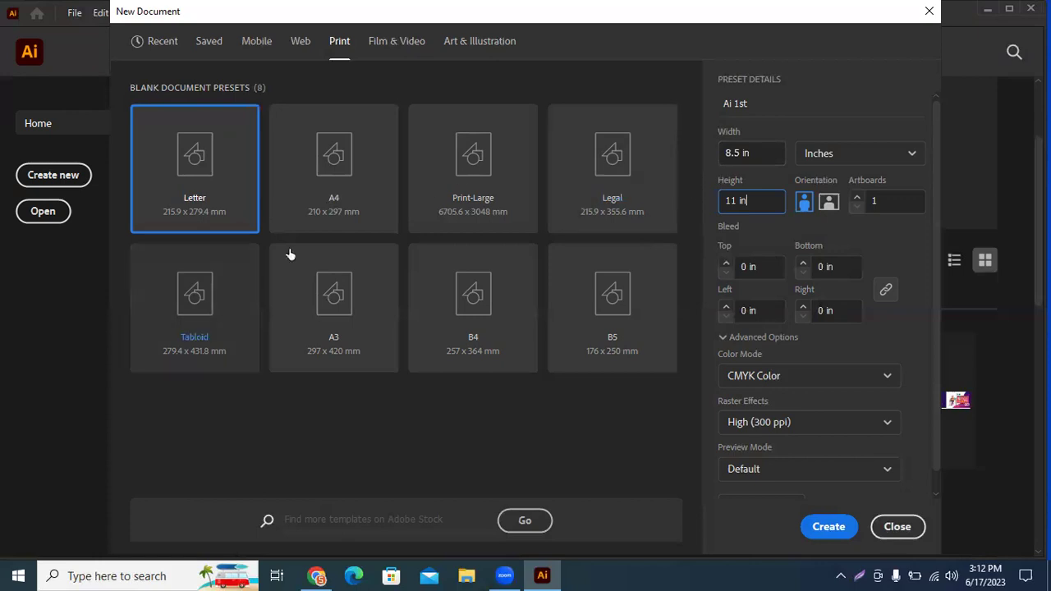
- Check Legal in inches (8.5 x 14 in), then go back to A4 at 210 x 297 mm
left_click(302, 170)
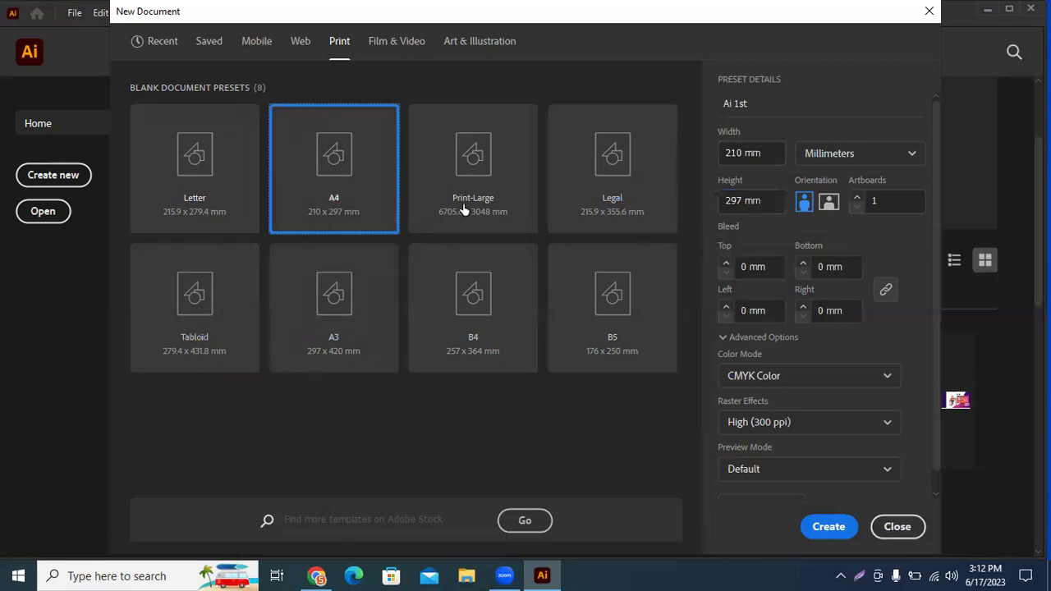
left_click(637, 174)
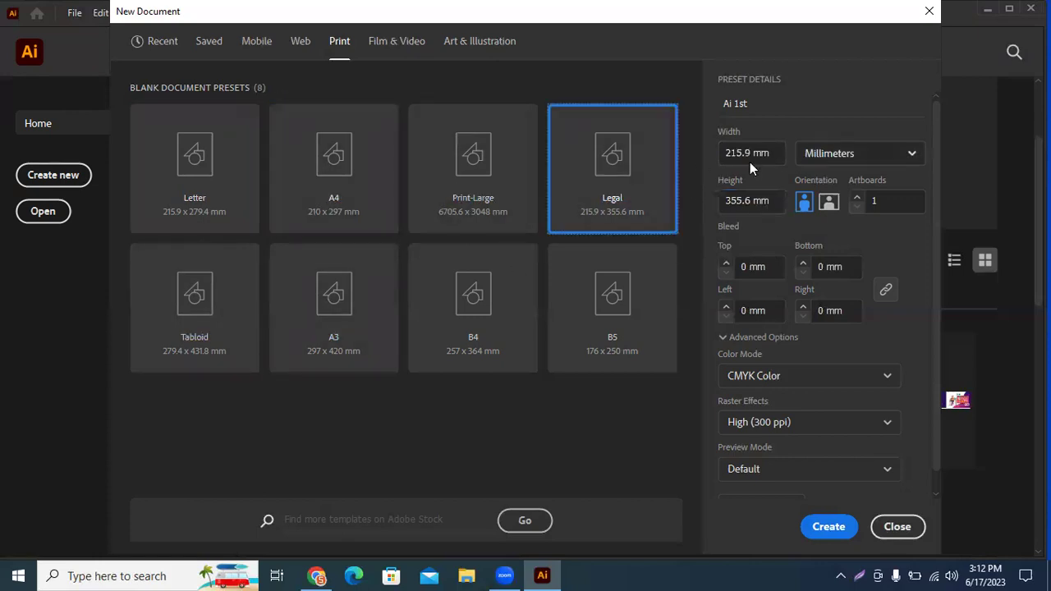
left_click(817, 153)
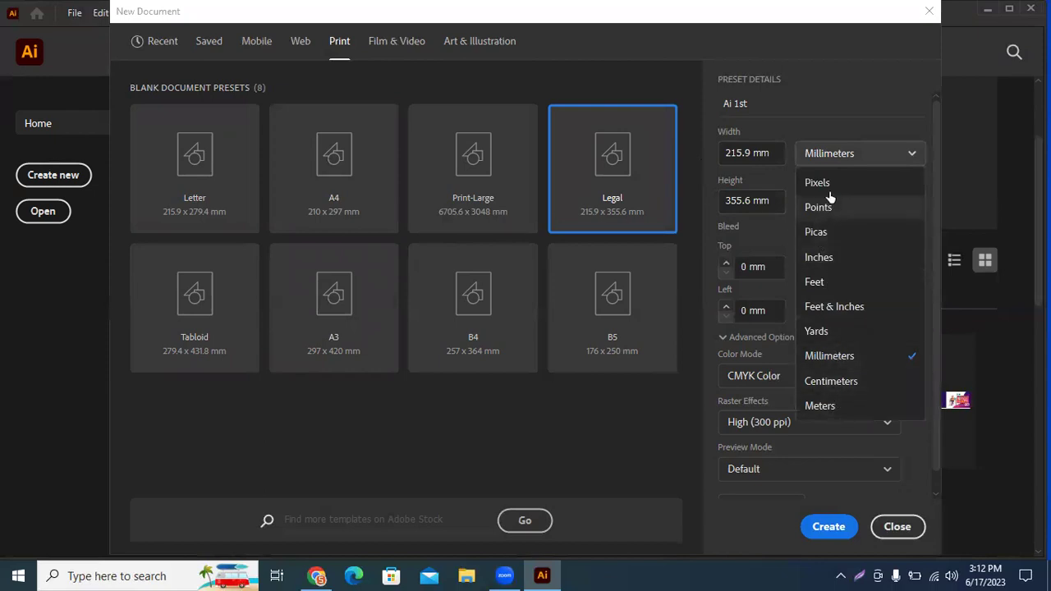
left_click(819, 257)
left_click(741, 201)
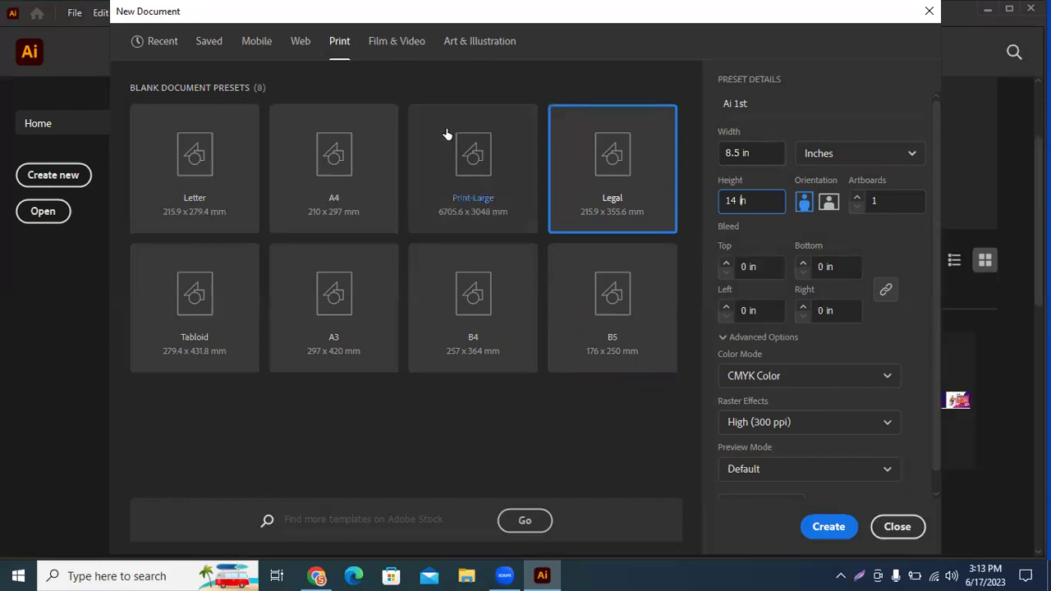
left_click(348, 202)
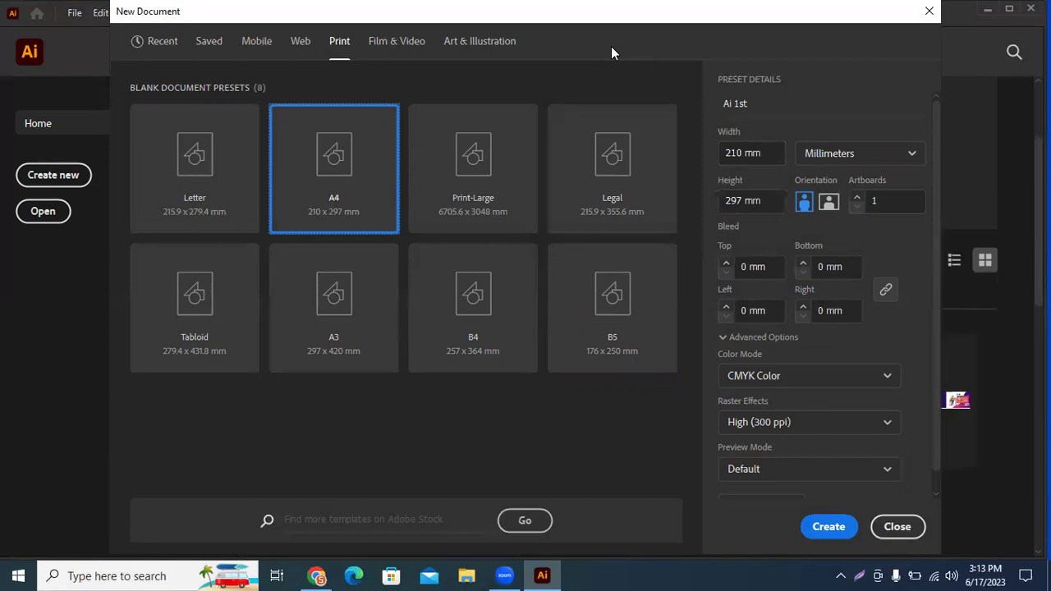
- Turn the A4 page to landscape (297 x 210 mm) and start editing the top bleed value
left_click(829, 204)
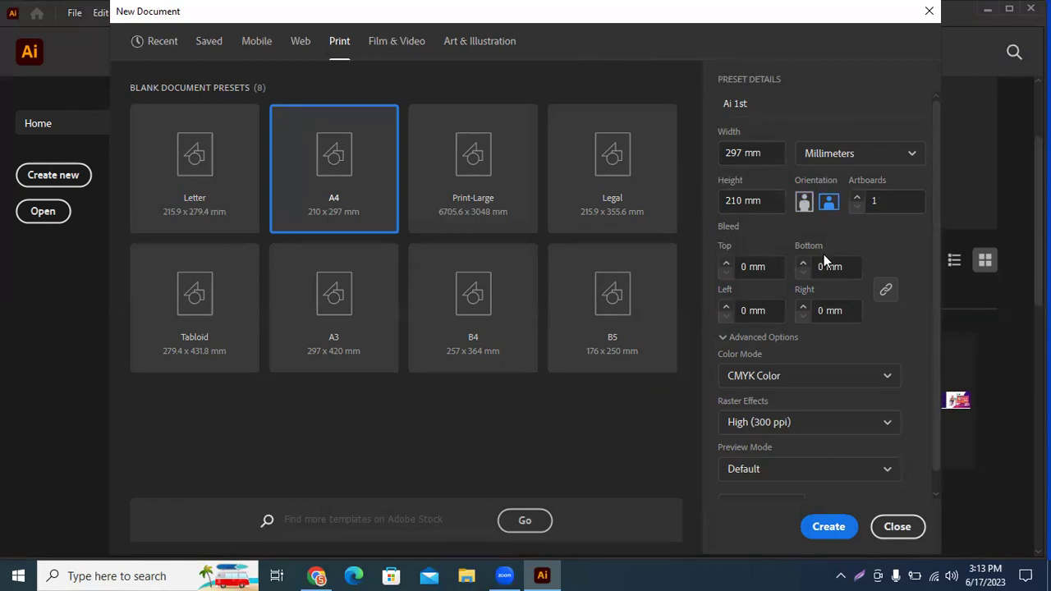
left_click(773, 265)
- Collapse and re-expand the advanced settings to review CMYK Color and High (300 ppi)
scroll(748, 349, "down", 1)
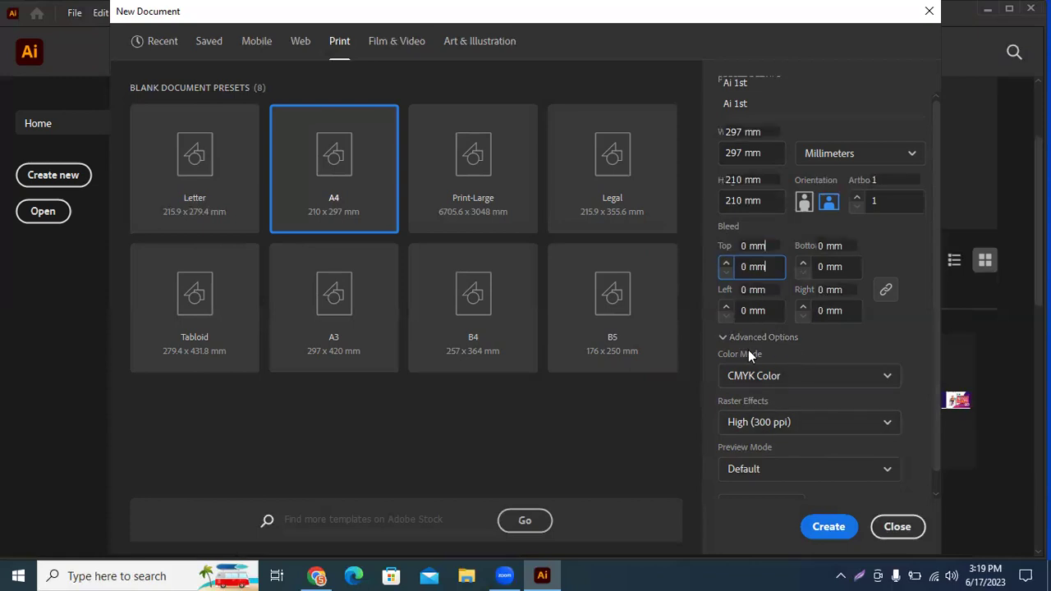
left_click(899, 319)
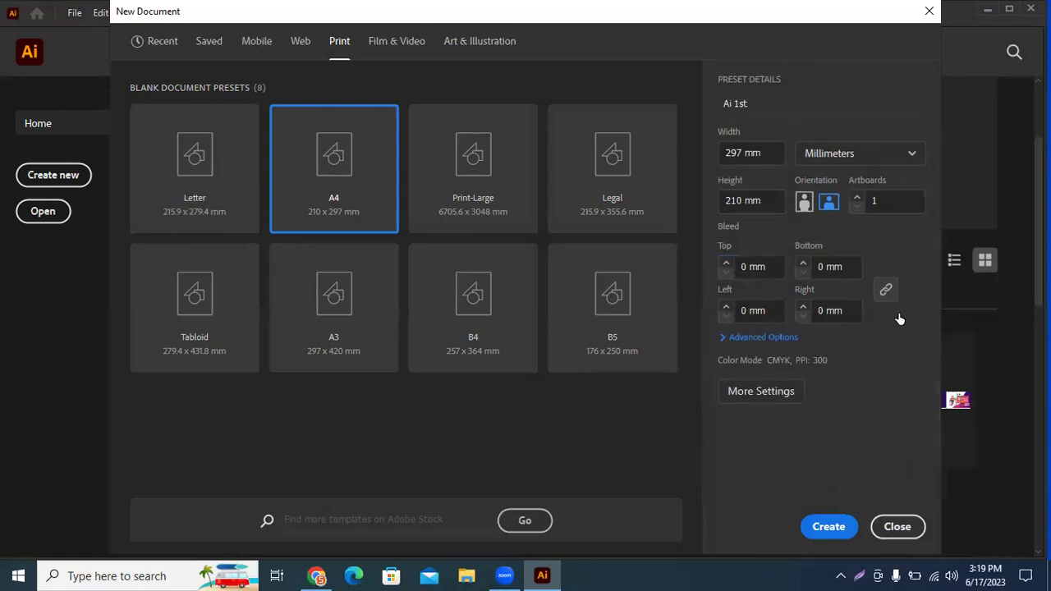
left_click(743, 335)
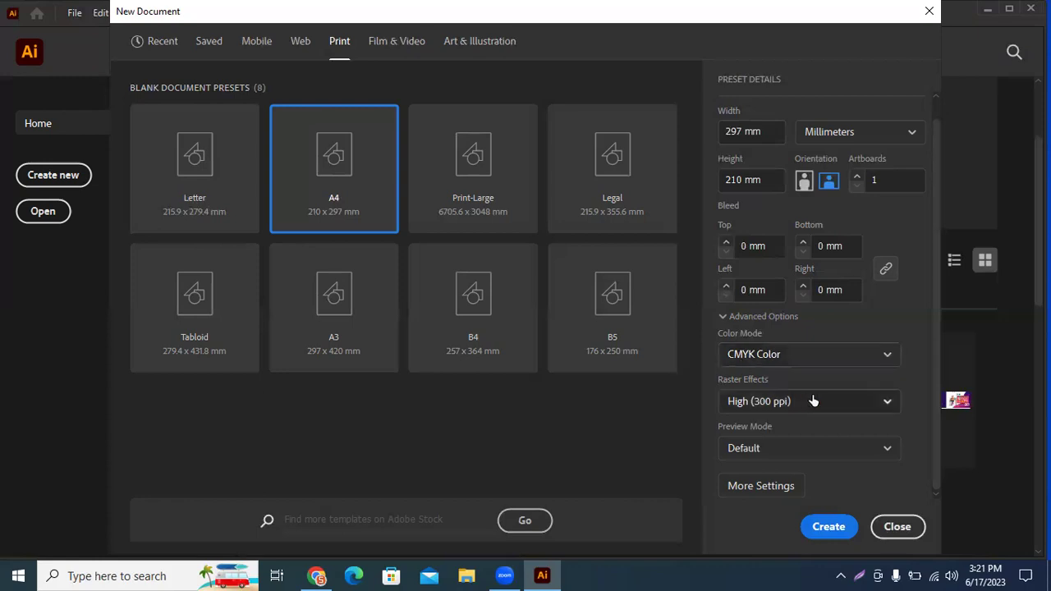
- Compare the Web preset's RGB colour mode, then return to Print and choose A4 (210 x 297 mm)
left_click(833, 356)
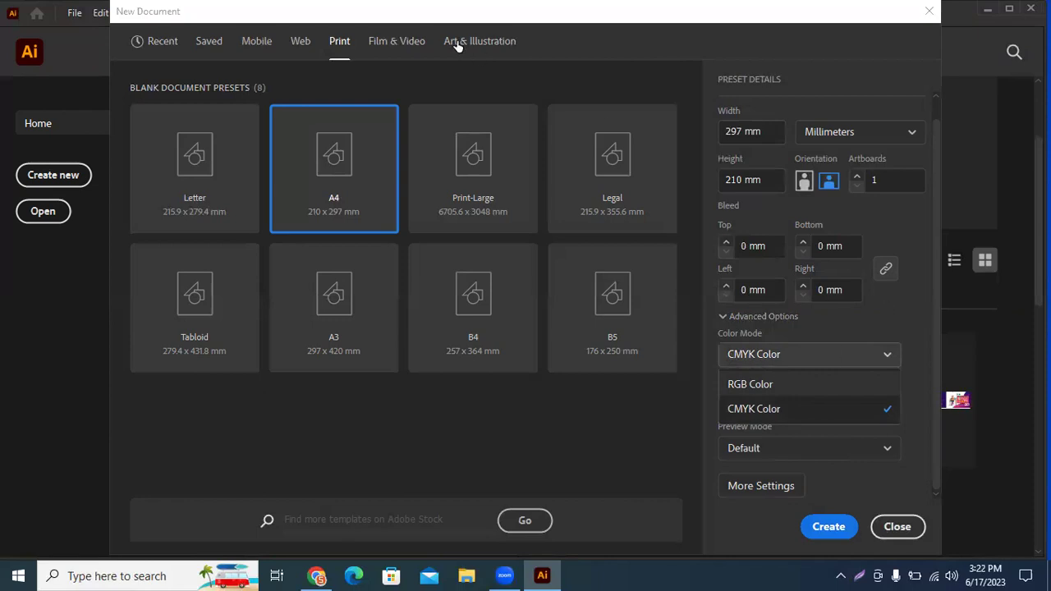
left_click(295, 47)
left_click(297, 45)
left_click(834, 376)
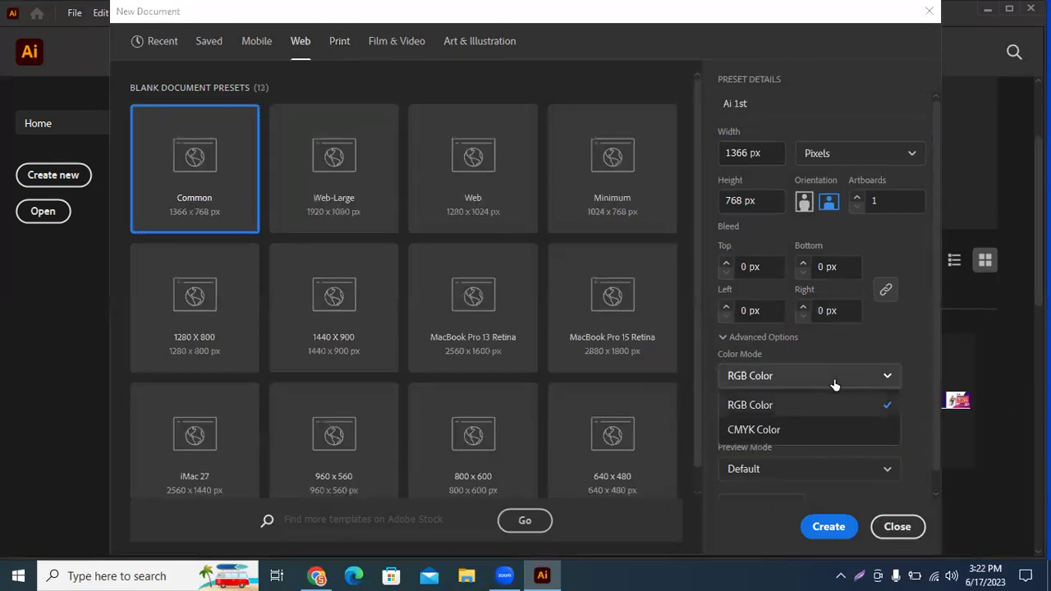
left_click(353, 51)
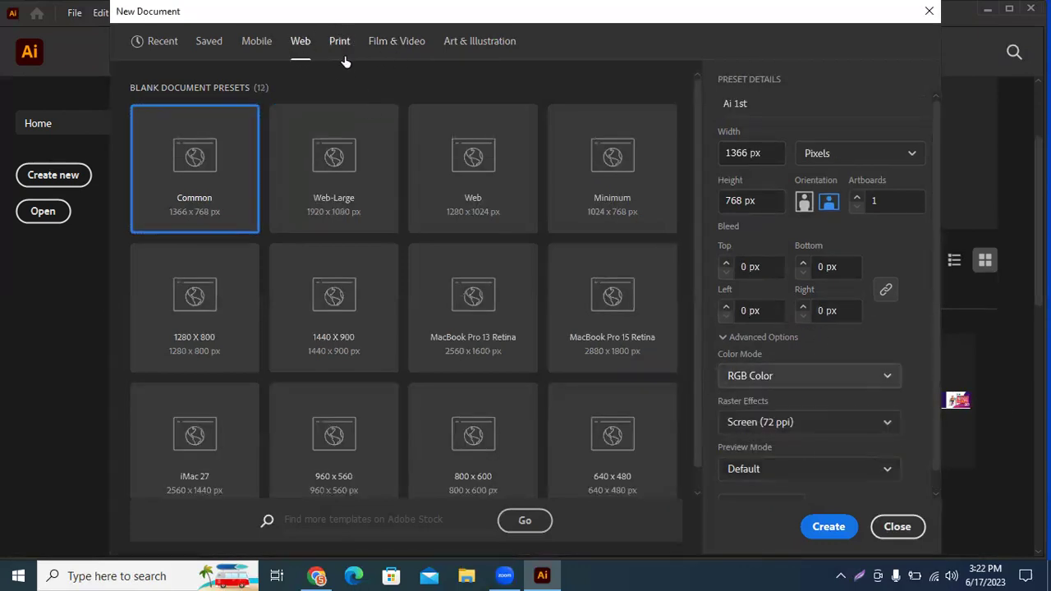
left_click(340, 48)
left_click(349, 175)
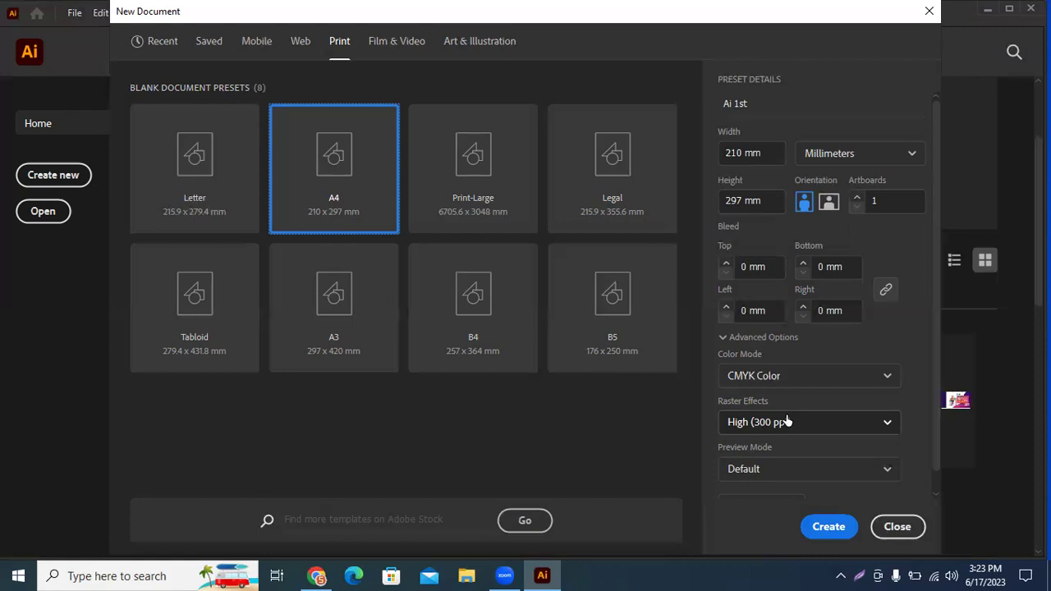
- Keep the High (300 ppi) raster resolution and create the new A4 document 'Ai 1st'
left_click(725, 420)
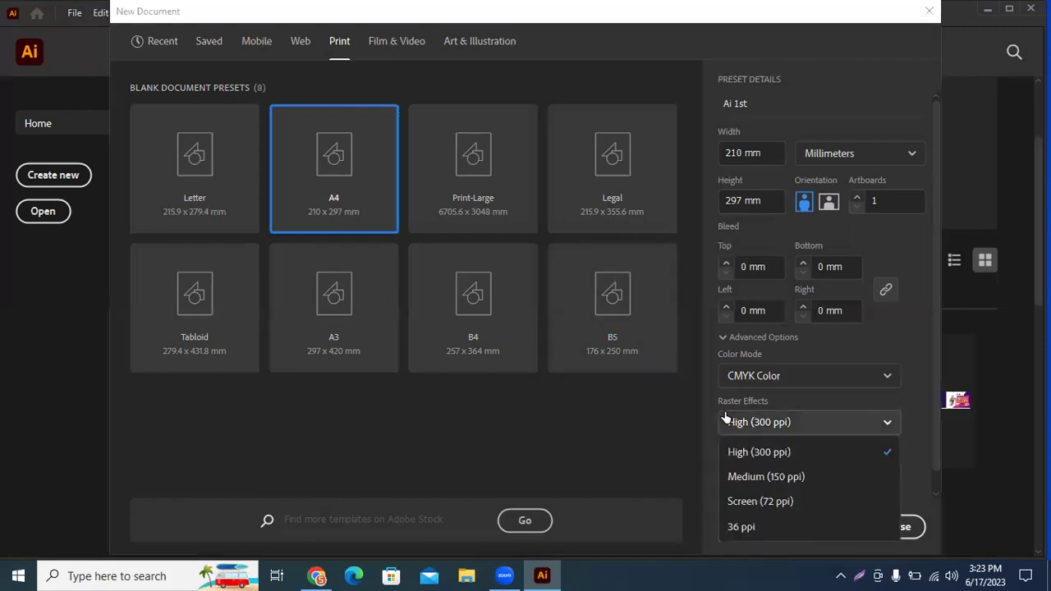
left_click(725, 419)
scroll(726, 414, "down", 1)
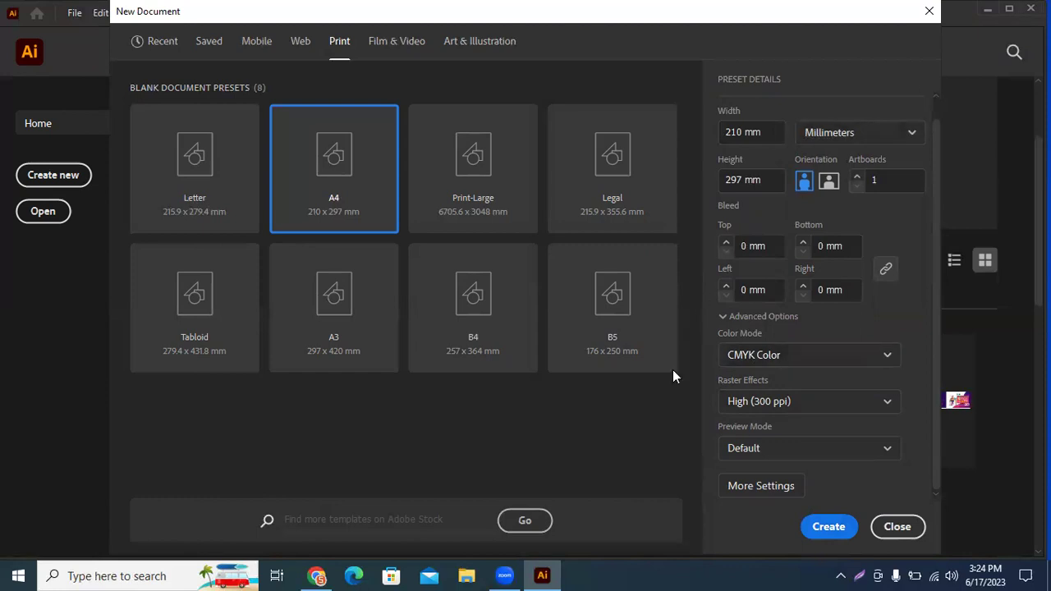
left_click(831, 530)
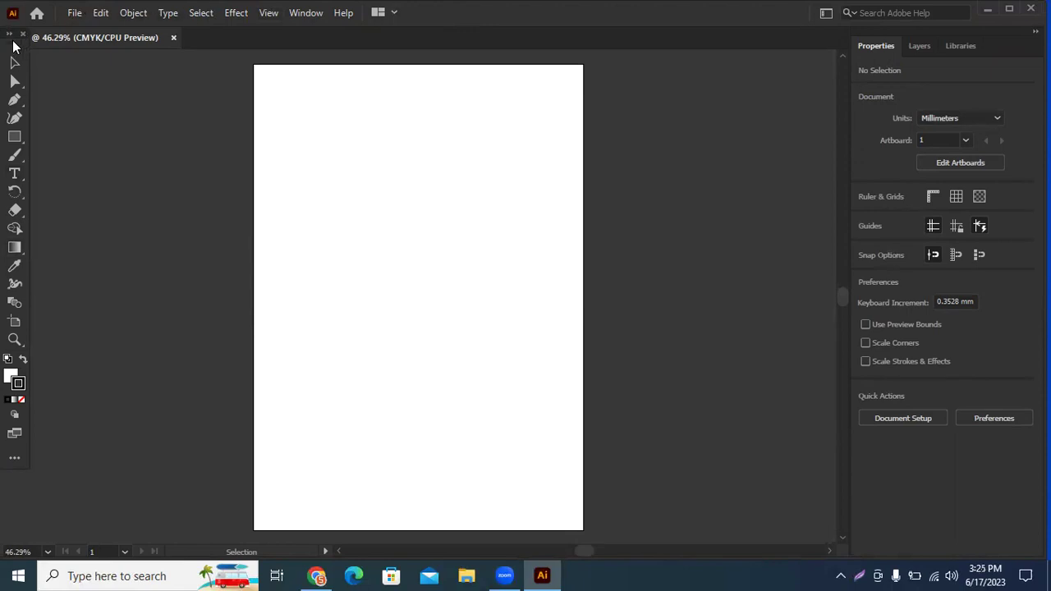
- Toggle the toolbar between one and two columns, float it beside the page, then redock it
left_click(8, 38)
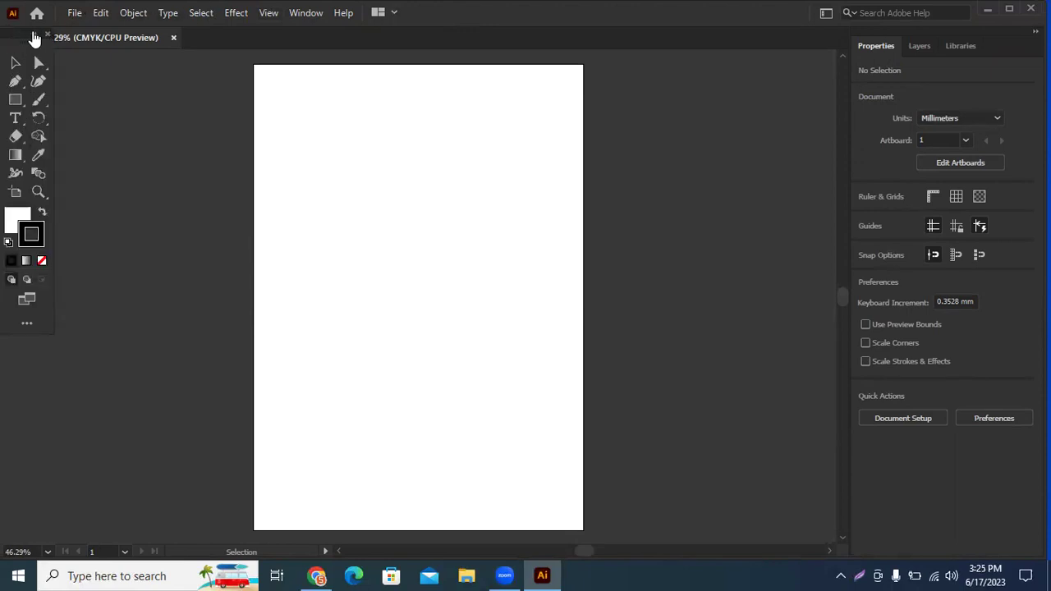
left_click(33, 36)
left_click(10, 37)
left_click_drag(22, 37, 360, 133)
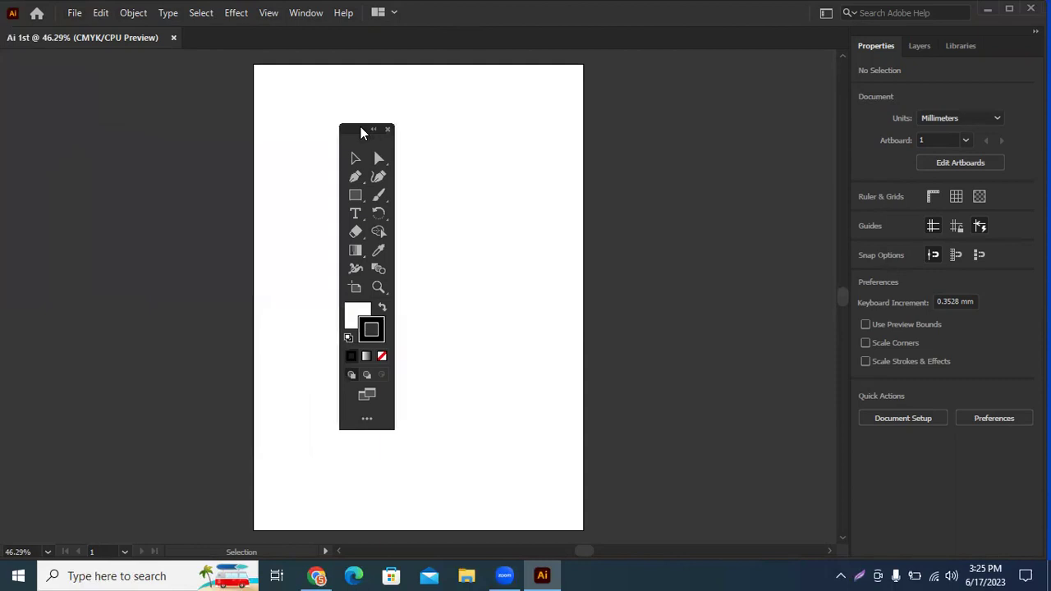
mouse_move(362, 133)
left_mouse_down()
mouse_move(692, 120)
mouse_move(163, 137)
left_mouse_up()
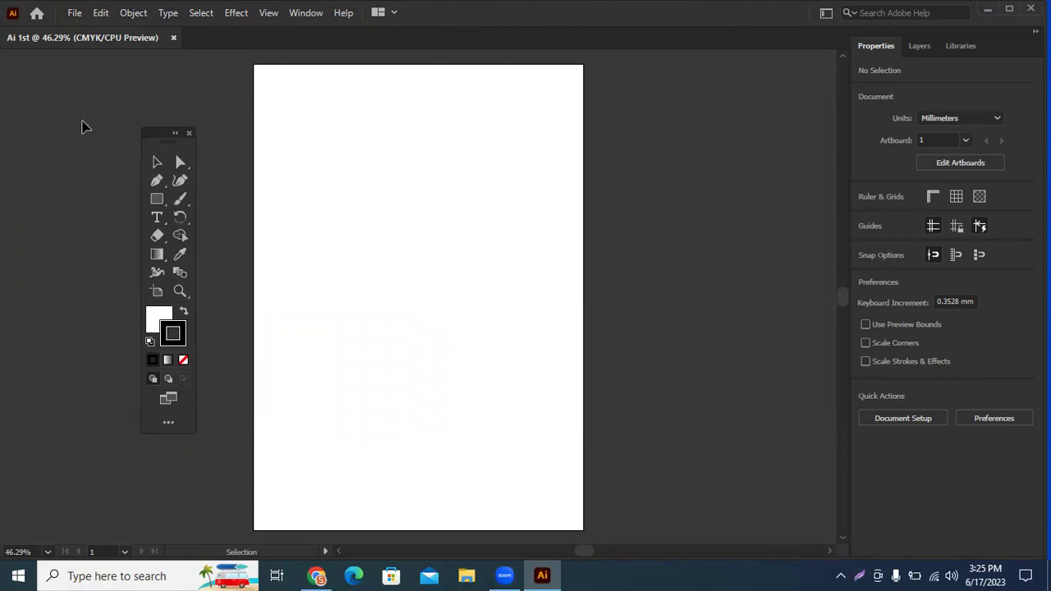
left_click_drag(147, 133, 7, 57)
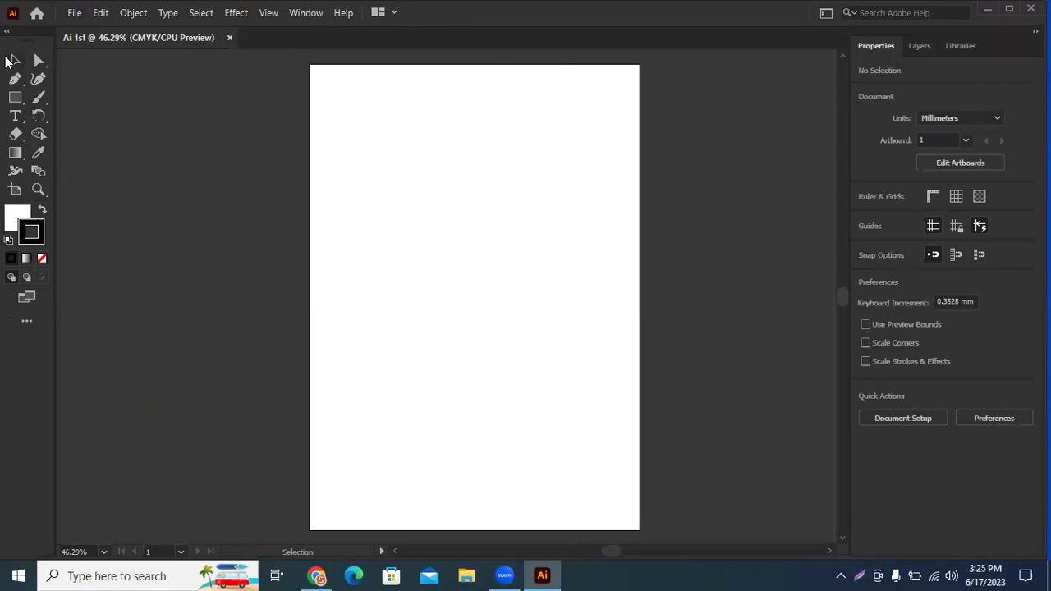
left_click(7, 31)
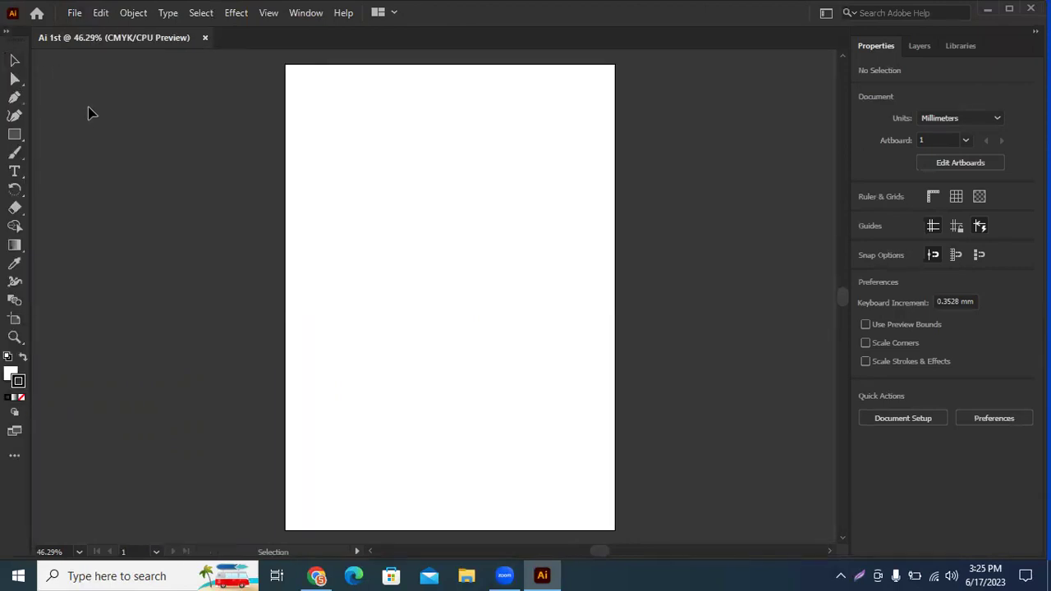
left_click(6, 33)
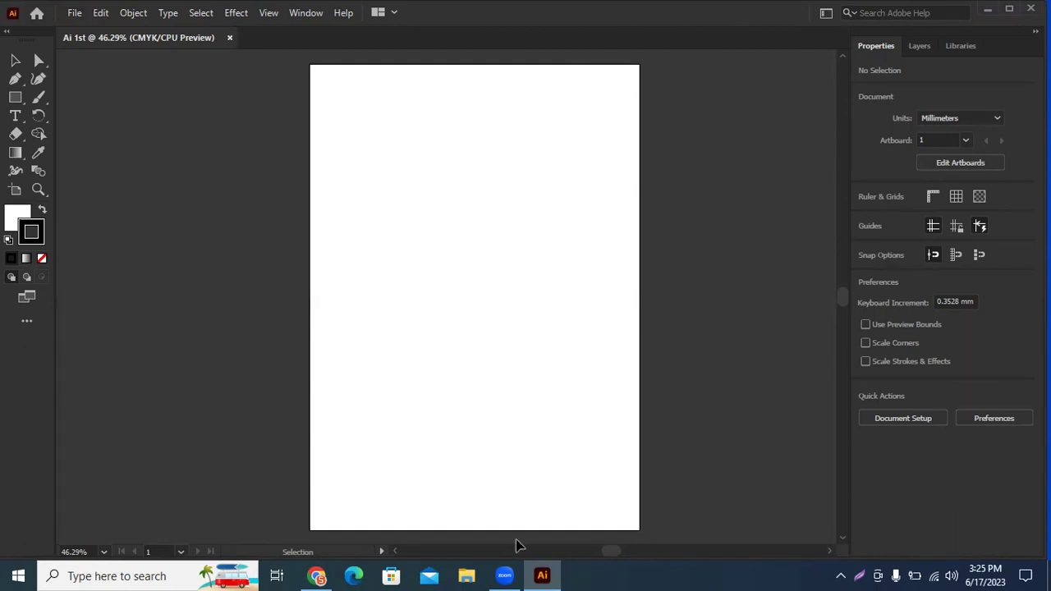
left_click(18, 217)
left_click(826, 12)
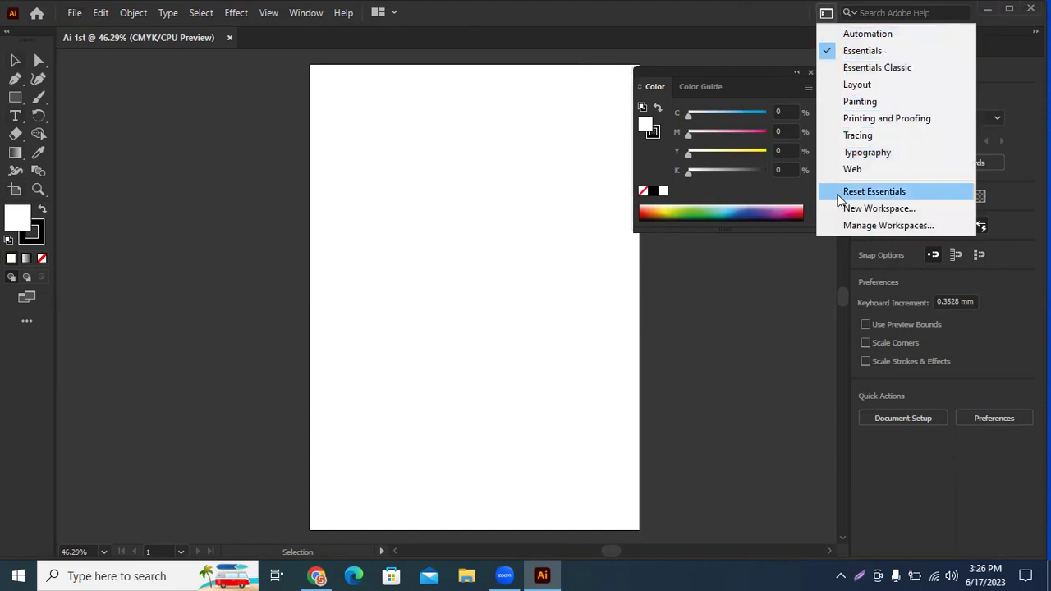
left_click(839, 194)
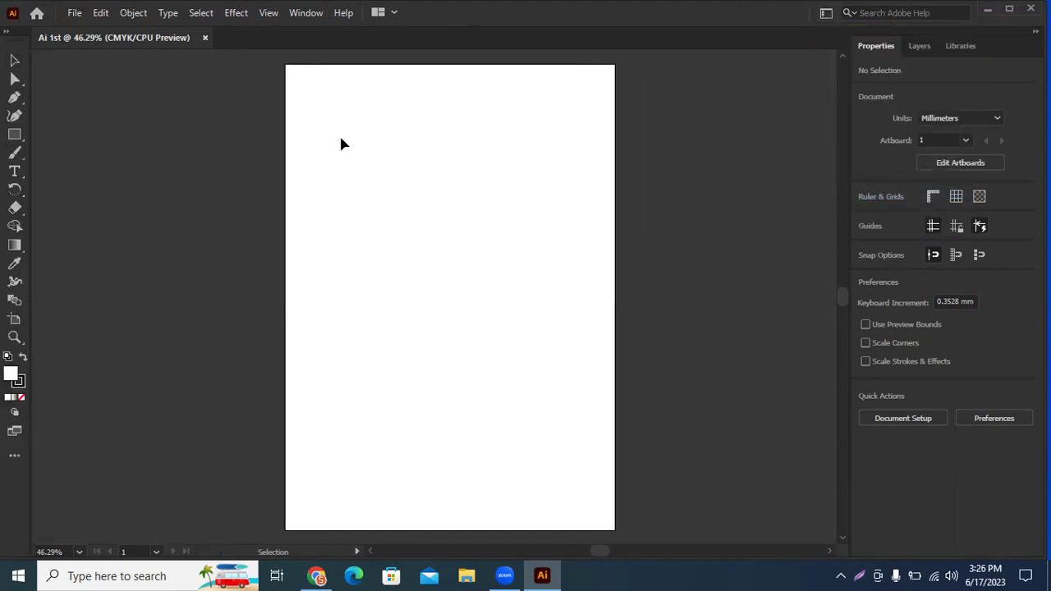
mouse_move(15, 51)
left_mouse_down()
mouse_move(163, 234)
mouse_move(20, 71)
left_mouse_up()
left_click(25, 68)
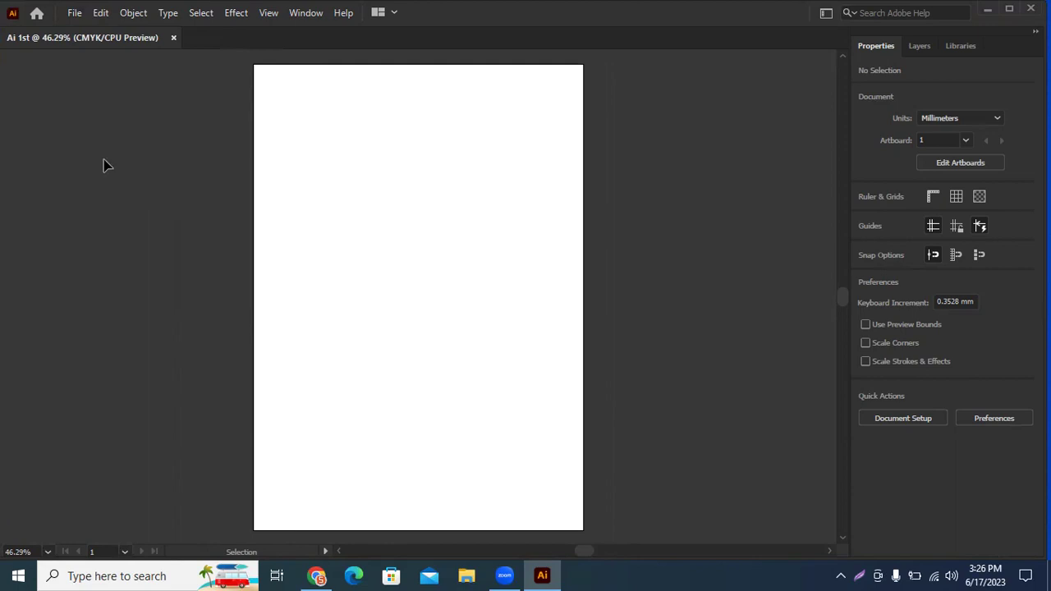
left_click(302, 12)
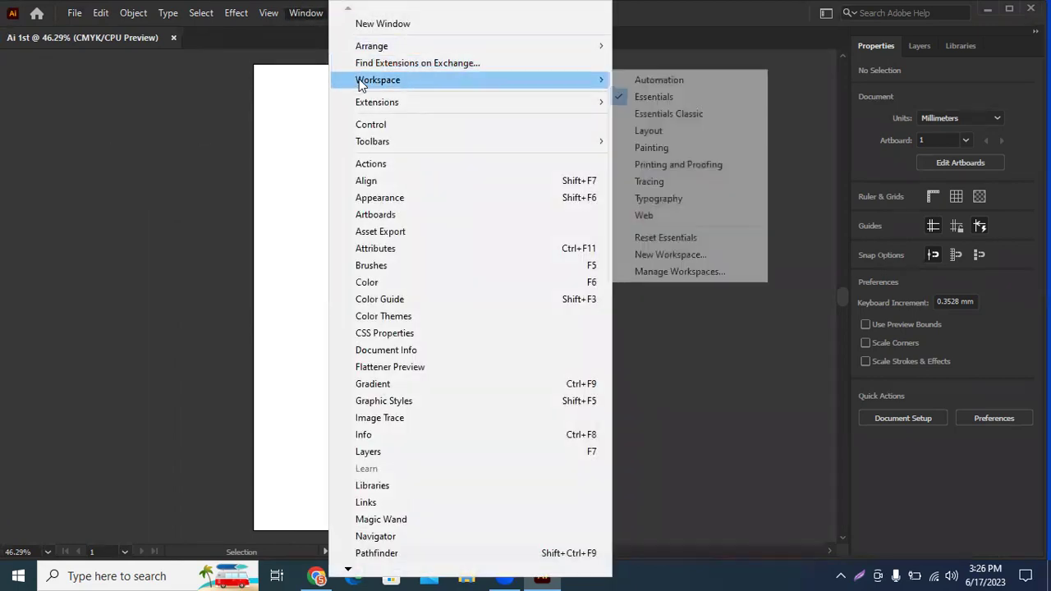
mouse_move(378, 80)
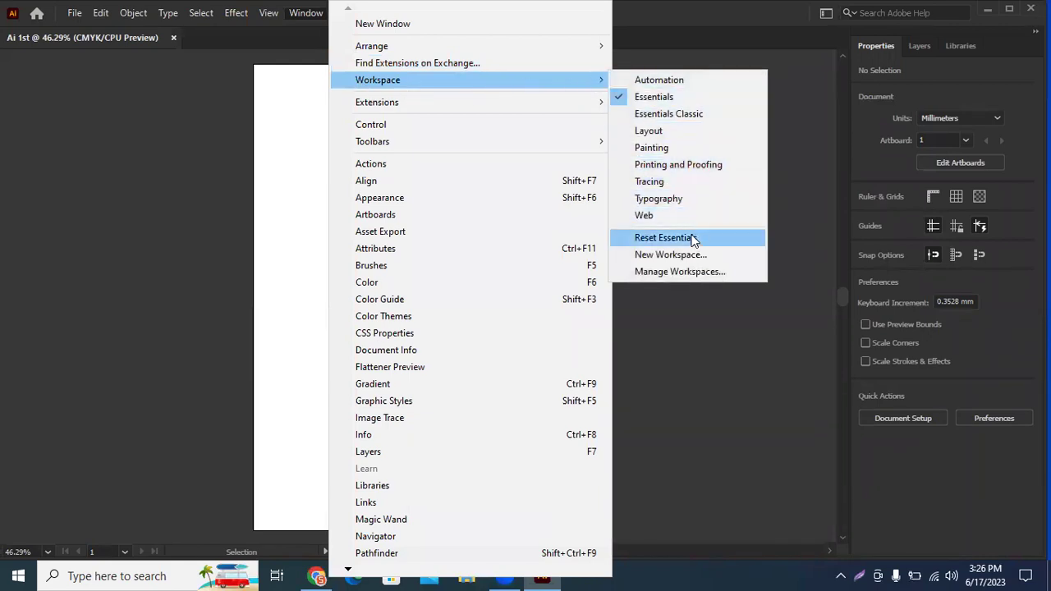
left_click(692, 238)
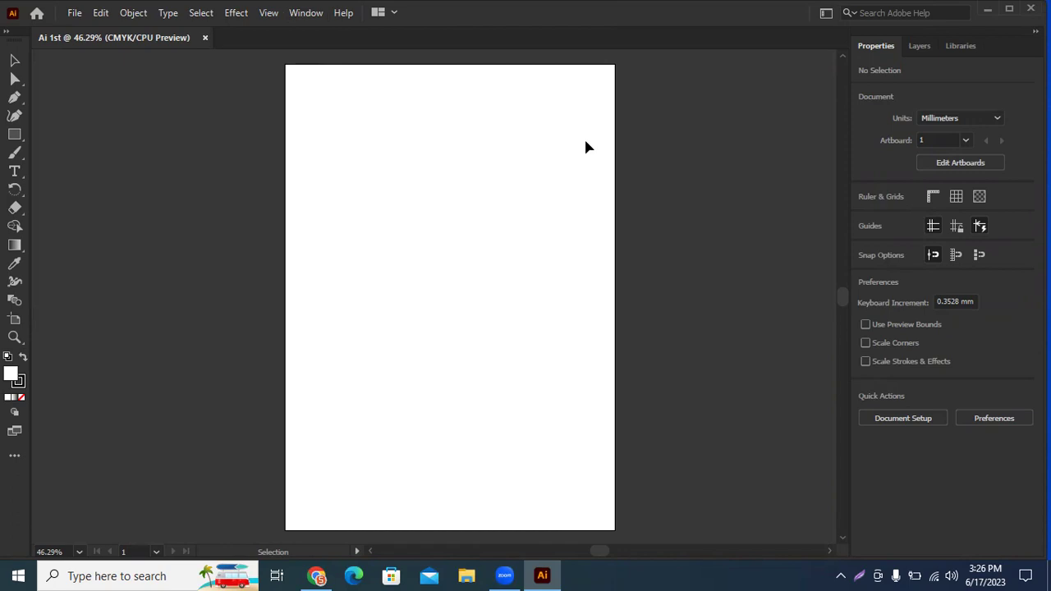
- Expand the toolbar to two columns and try the Group Selection, Direct Selection and Zoom shortcuts
left_click(6, 33)
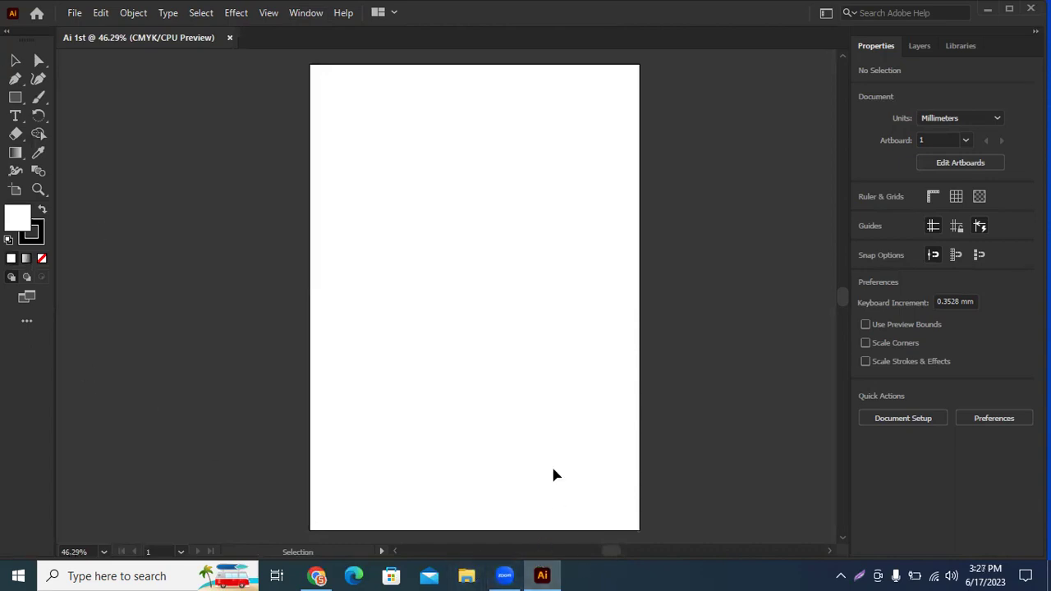
key("alt")
key("alt")
key("alt")
key("alt")
key("ctrl")
key("alt")
key("z")
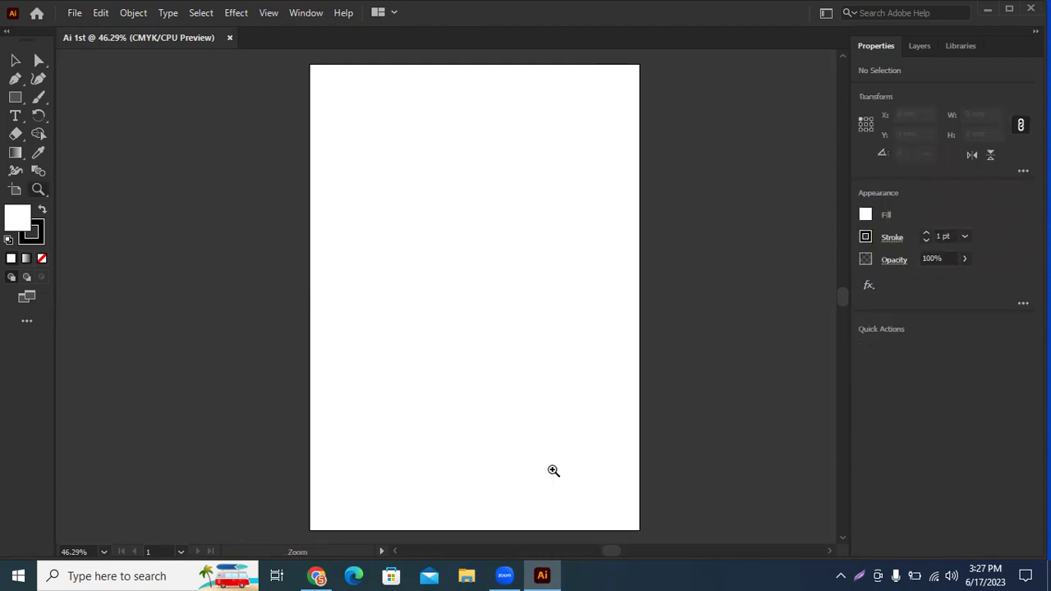
- Return to the Selection tool and test the Ctrl+Alt and Shift modifier keys
left_click(15, 60)
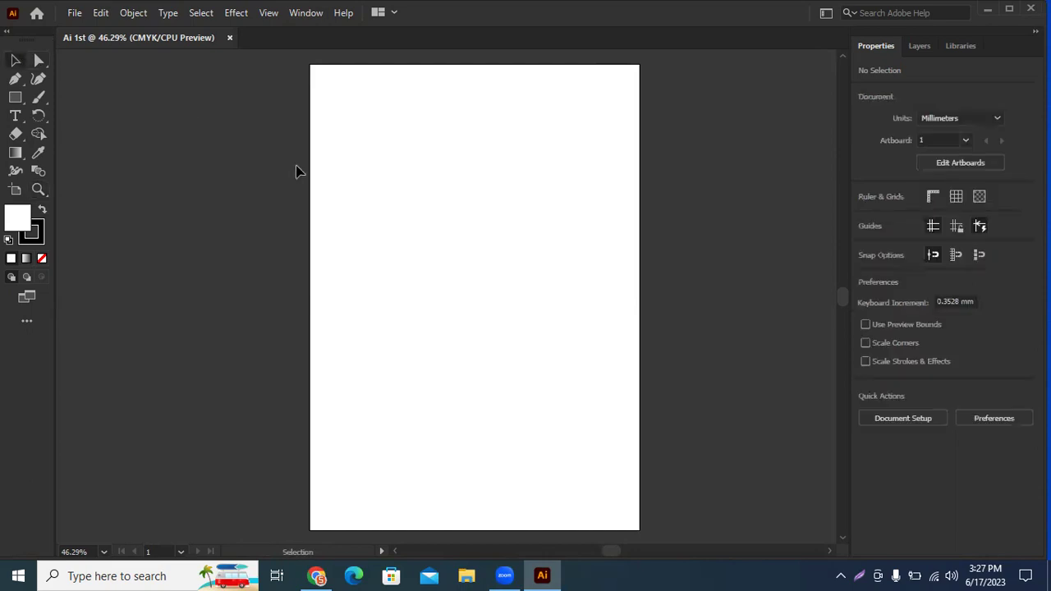
key("ctrl+alt")
key("ctrl+alt")
key("shift")
key("alt+h")
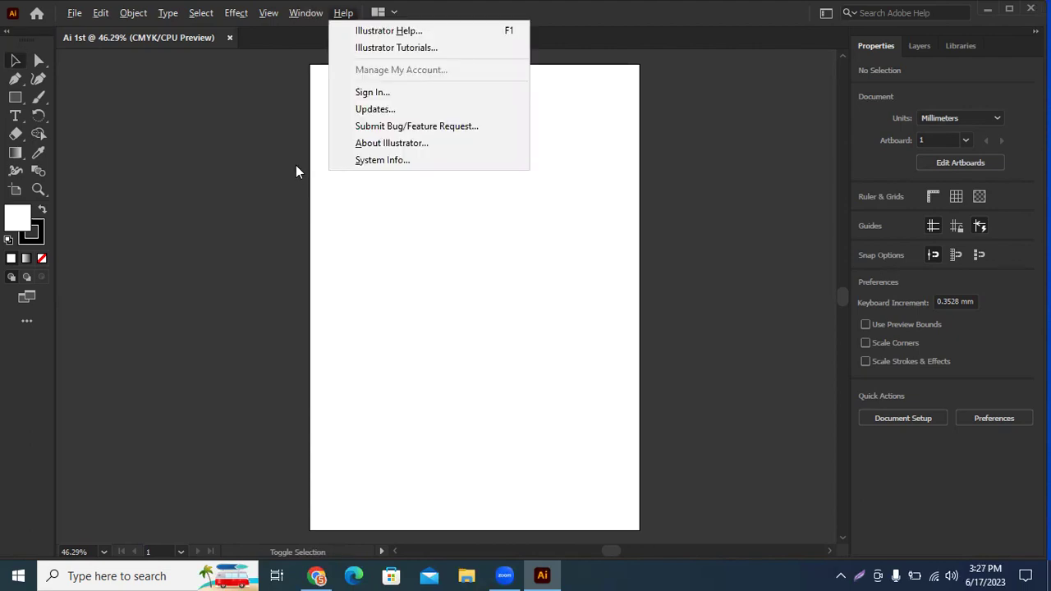
- Dismiss the Help menu, toggle the toolbar columns, and reveal the Rectangle tool's shape flyout
left_click(286, 186)
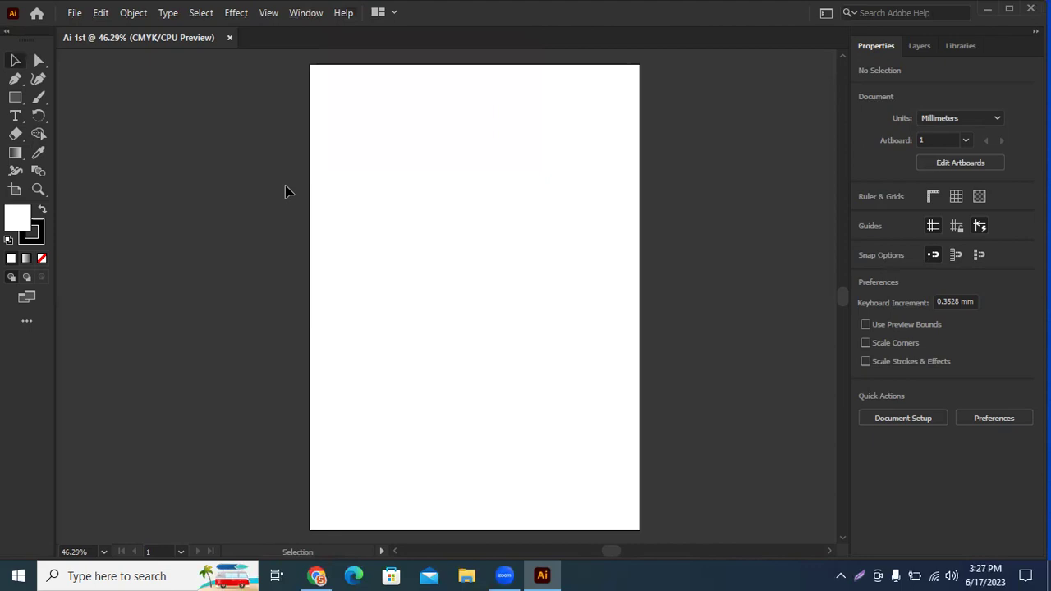
key("shift")
left_click(7, 31)
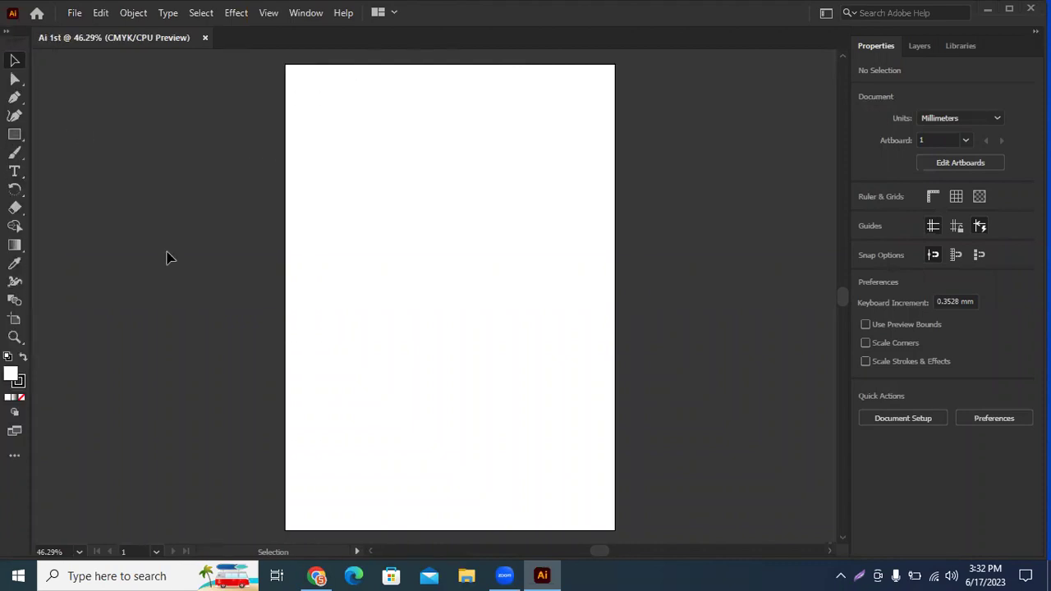
left_click(6, 33)
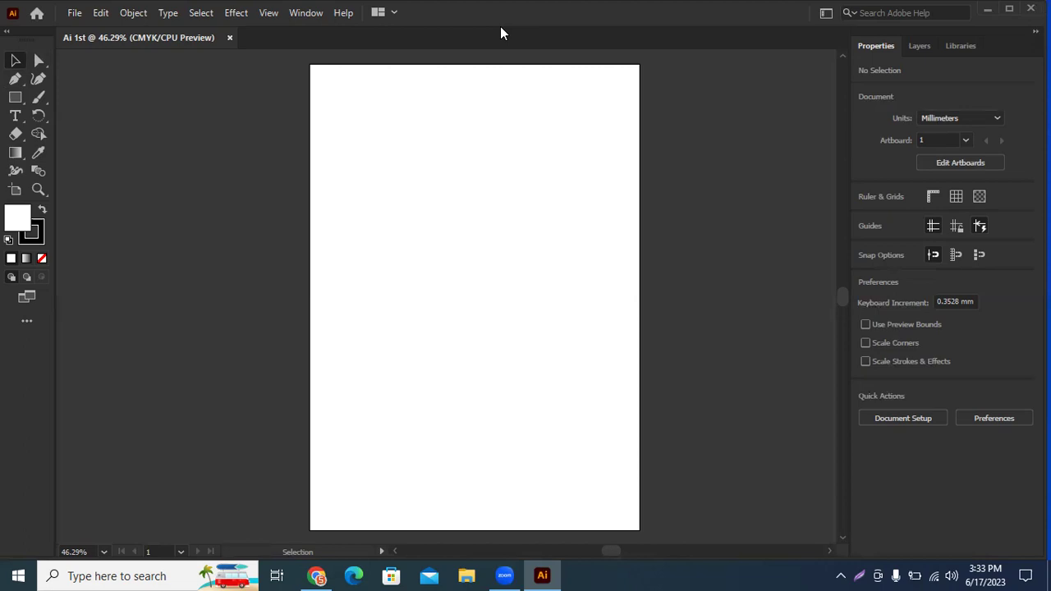
right_click(9, 101)
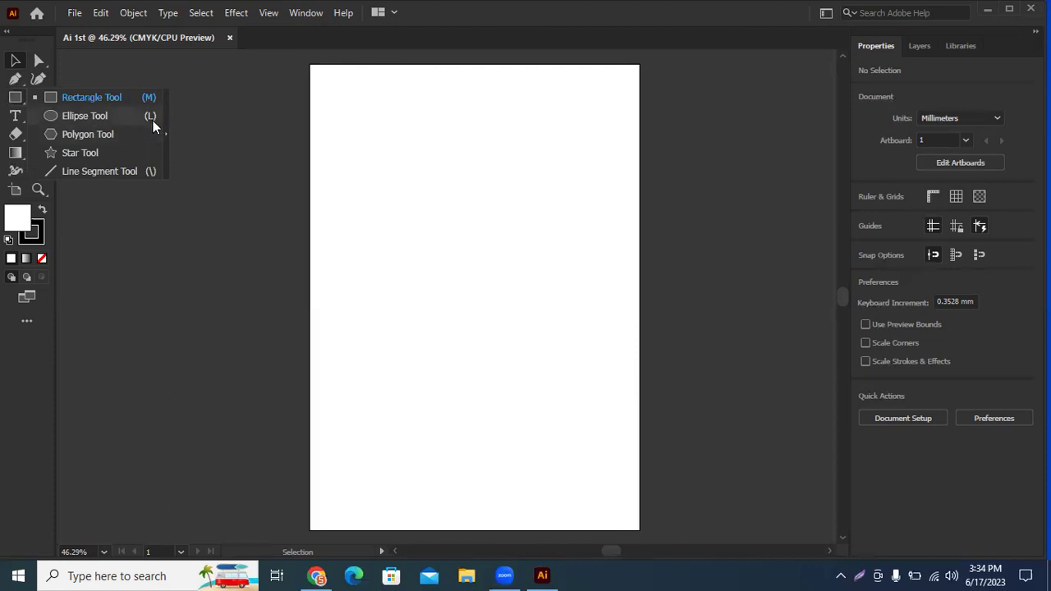
left_click(12, 64)
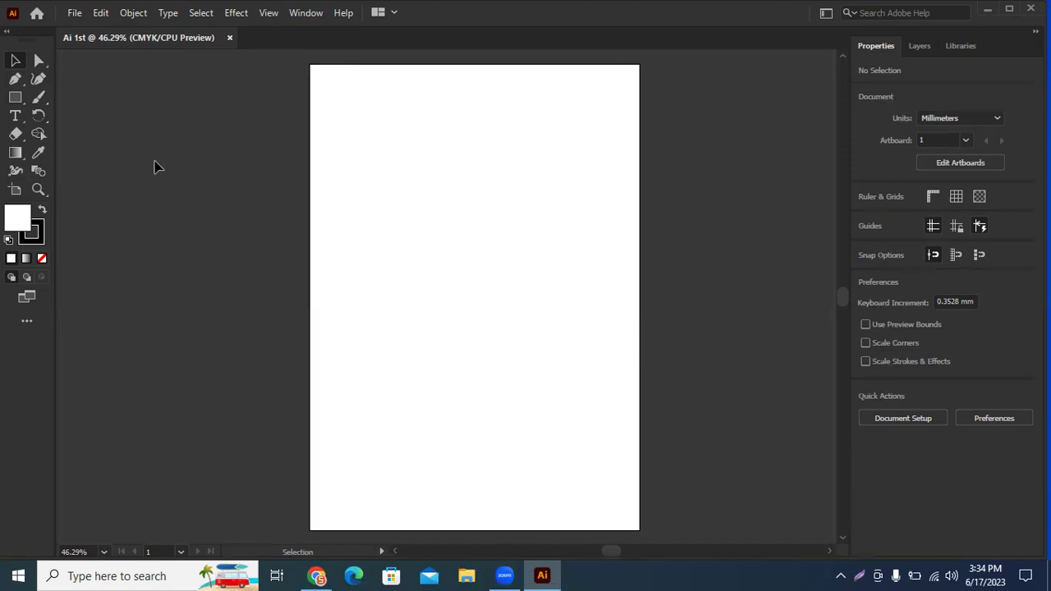
left_click(14, 78)
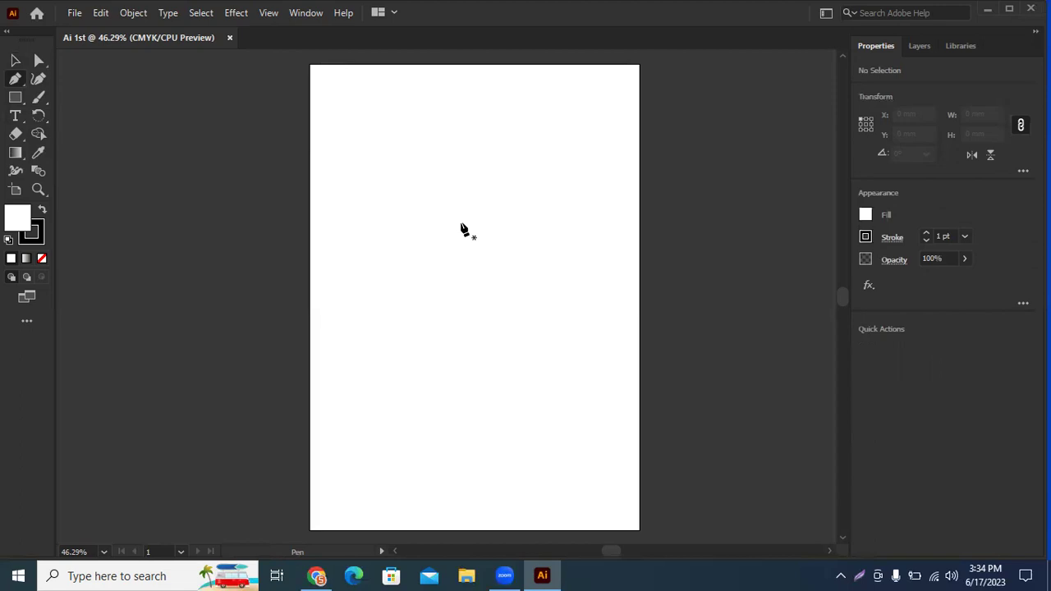
key("v")
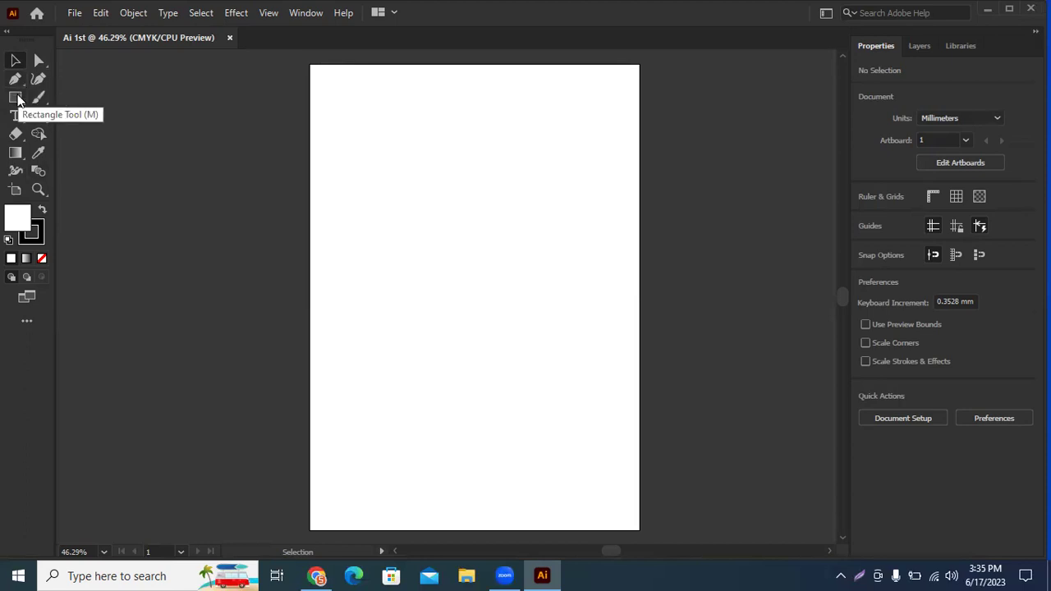
right_click(17, 99)
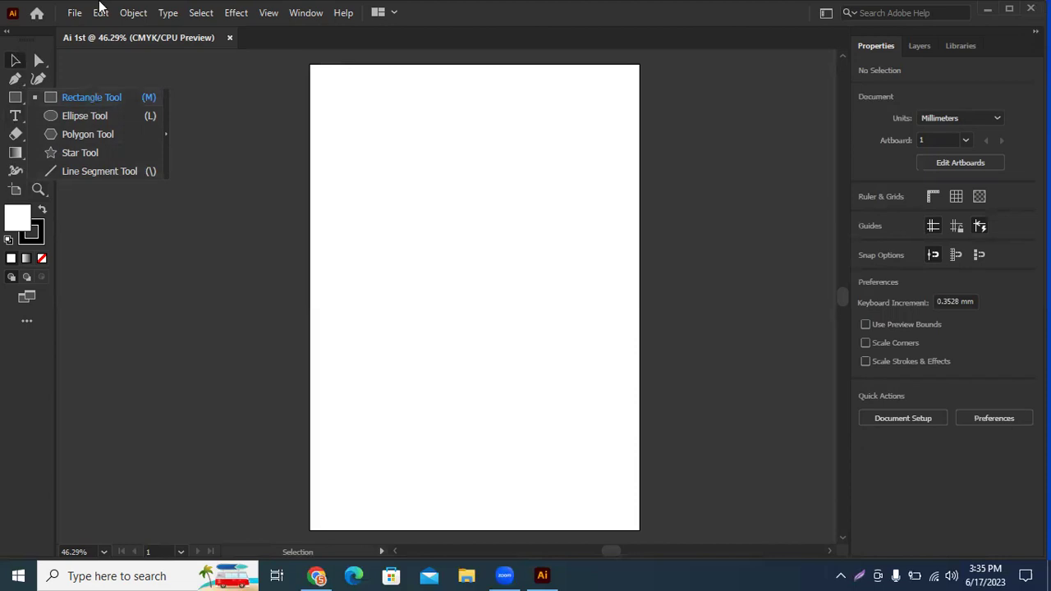
left_click(2, 68)
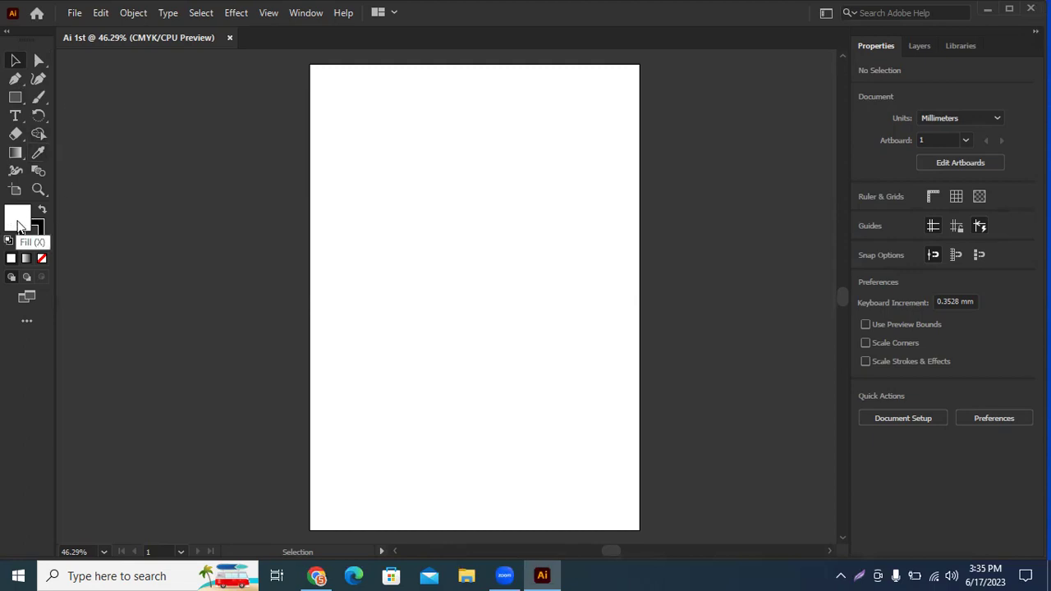
- Sample the dark grey pasteboard and white page colours into the fill with the Eyedropper
left_click(41, 158)
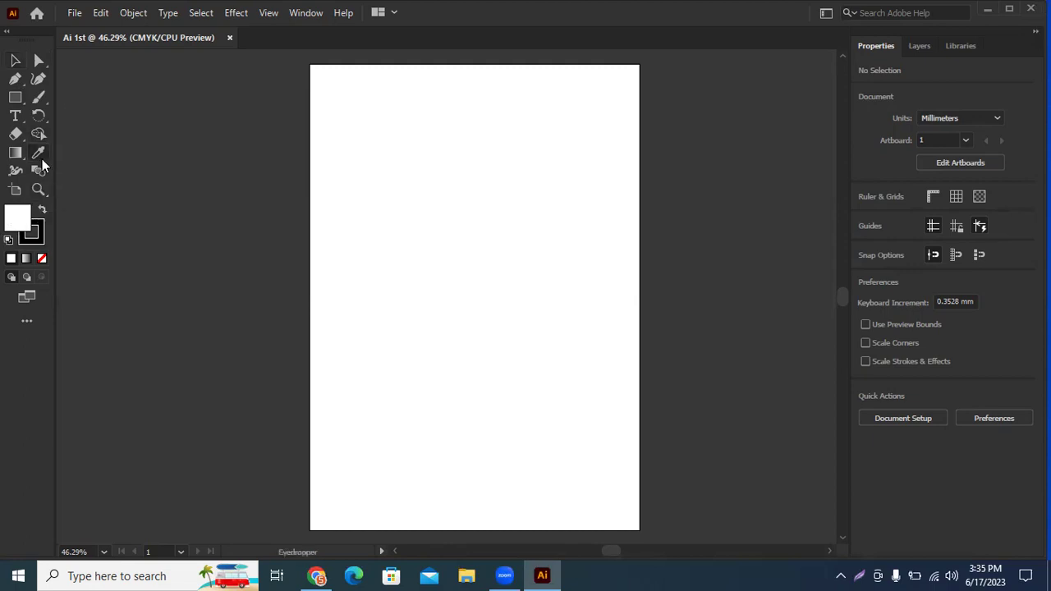
left_click(172, 168)
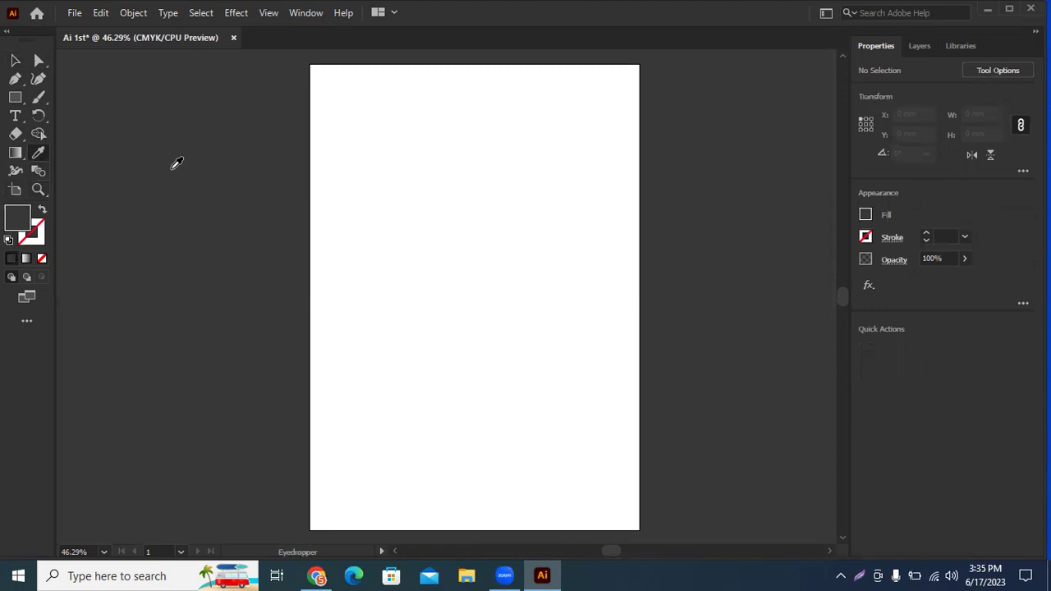
left_click(509, 193)
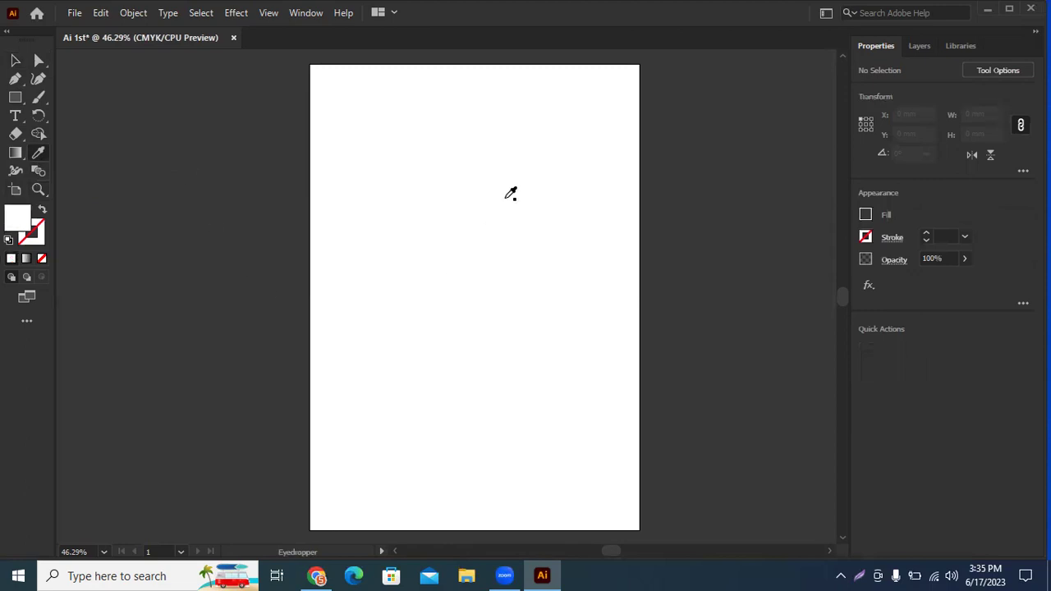
left_click(682, 169)
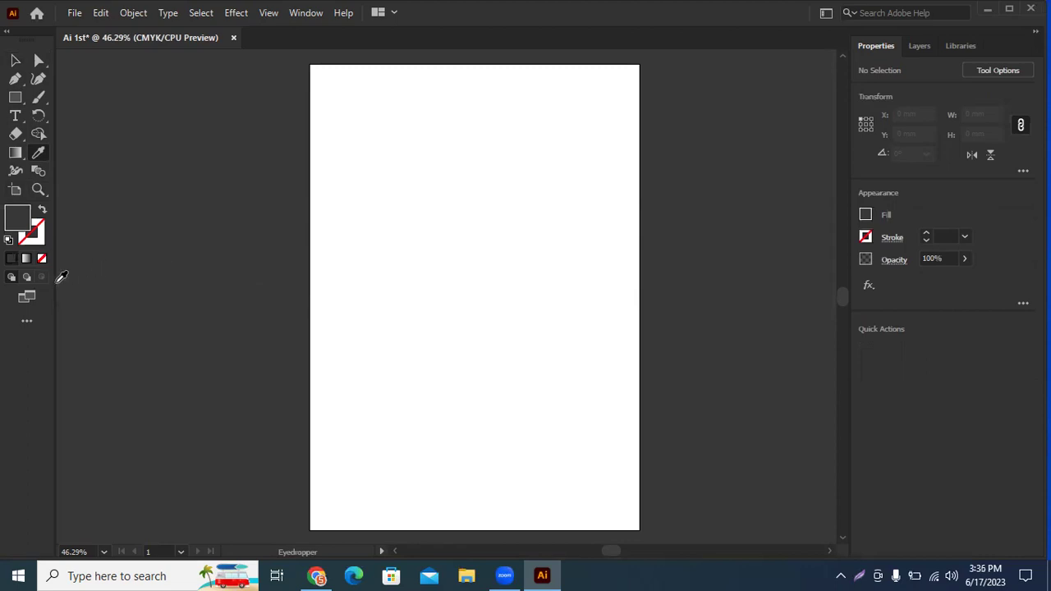
left_click(484, 133)
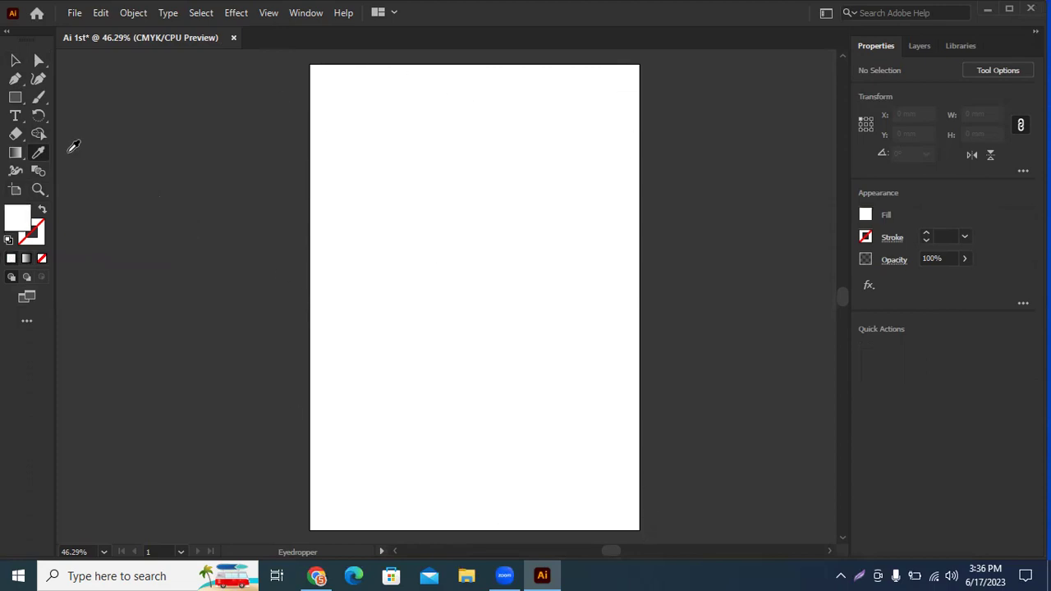
left_click(230, 164)
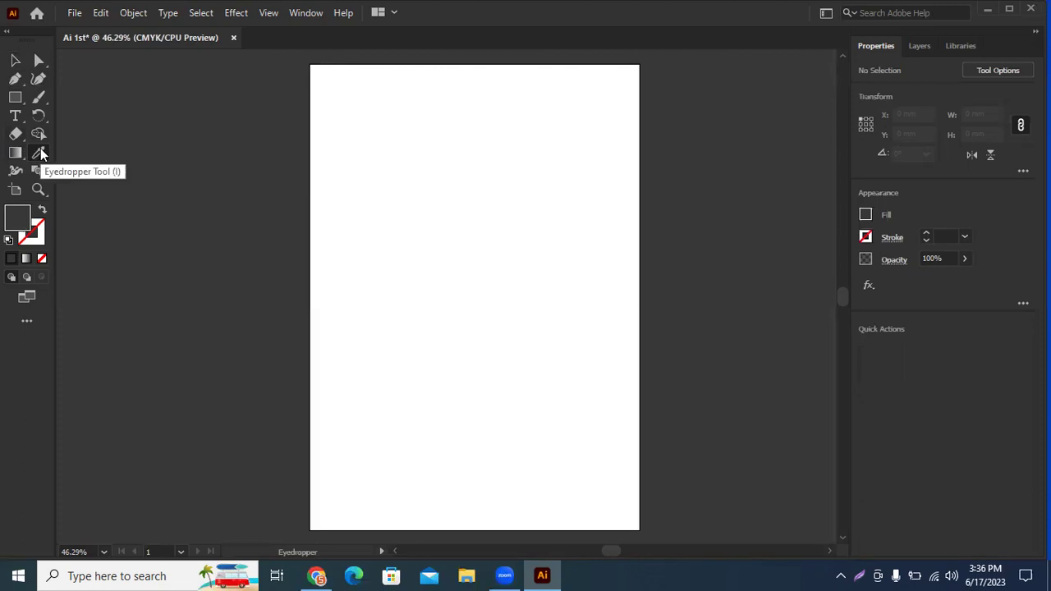
- Restore the default white fill and black stroke and show the shape-tool flyout
left_click(14, 62)
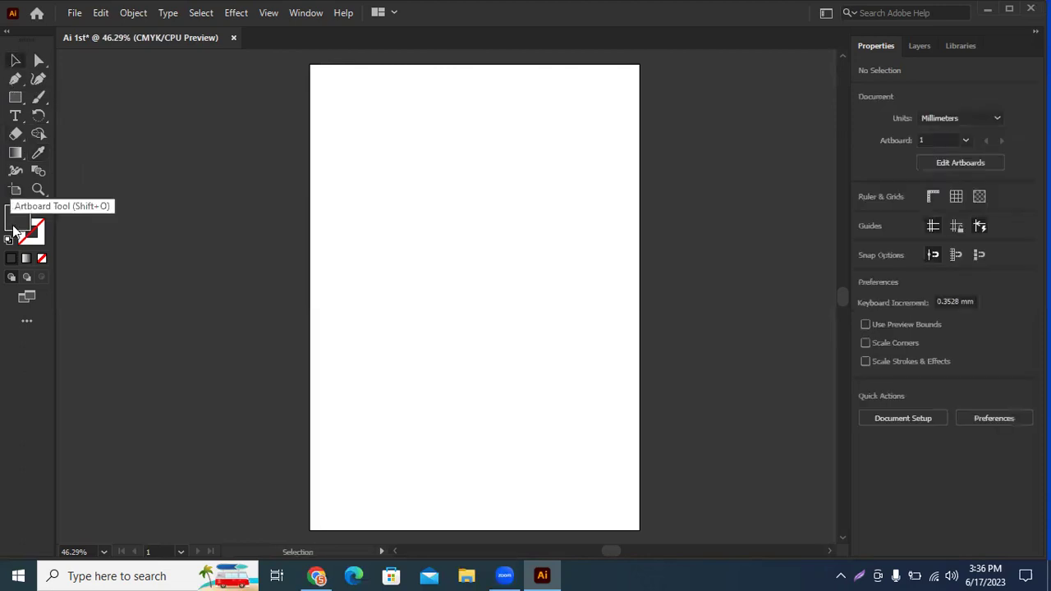
left_click(7, 240)
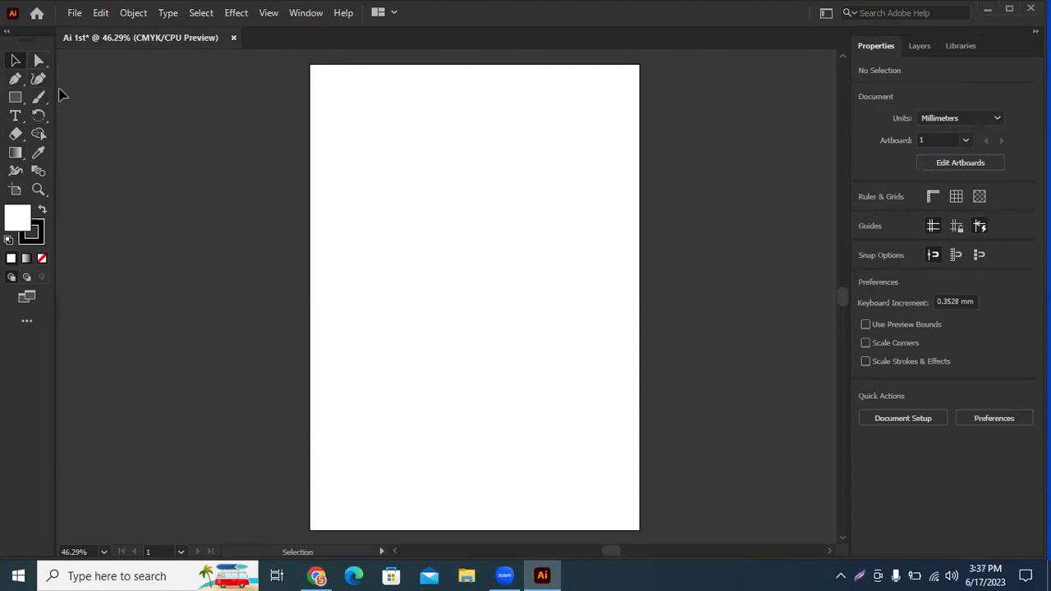
right_click(19, 101)
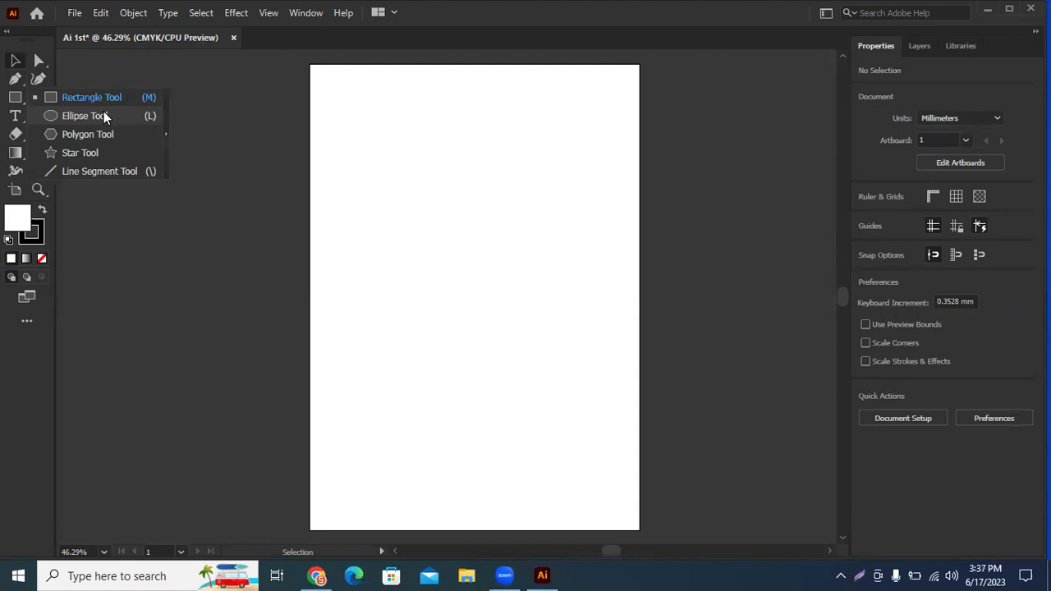
- Draw a white circle about 79.86 mm wide with the Ellipse Tool in the page's upper left
left_click(104, 115)
left_click_drag(376, 145, 434, 405)
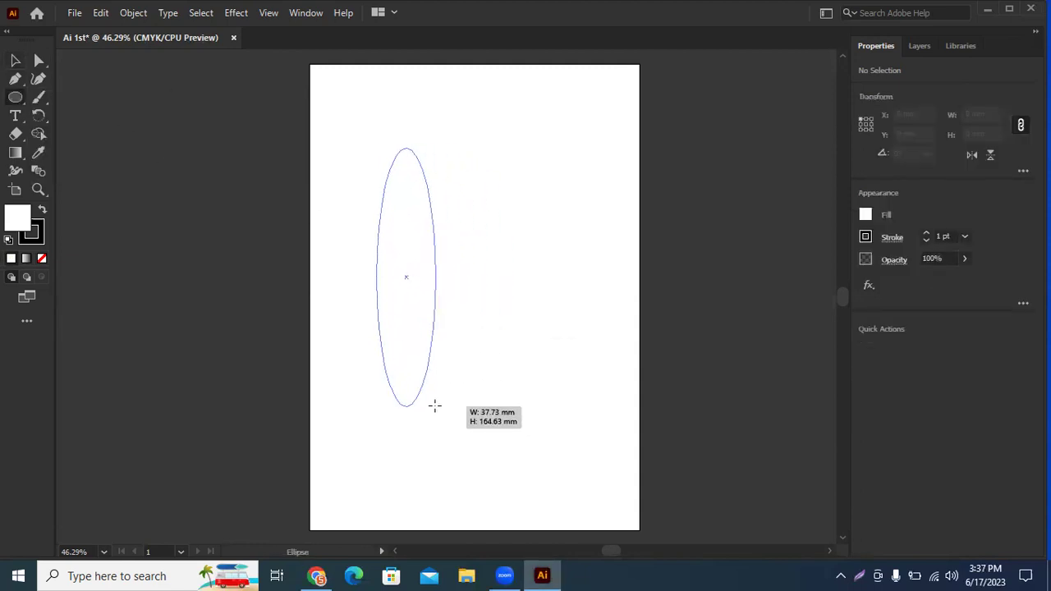
mouse_move(434, 405)
left_mouse_down()
mouse_move(250, 215)
mouse_move(467, 284)
mouse_move(520, 279)
mouse_move(462, 258)
mouse_move(460, 305)
mouse_move(502, 305)
mouse_move(453, 204)
mouse_move(586, 349)
mouse_move(432, 147)
mouse_move(507, 313)
mouse_move(481, 253)
mouse_move(496, 285)
mouse_move(494, 273)
left_mouse_up()
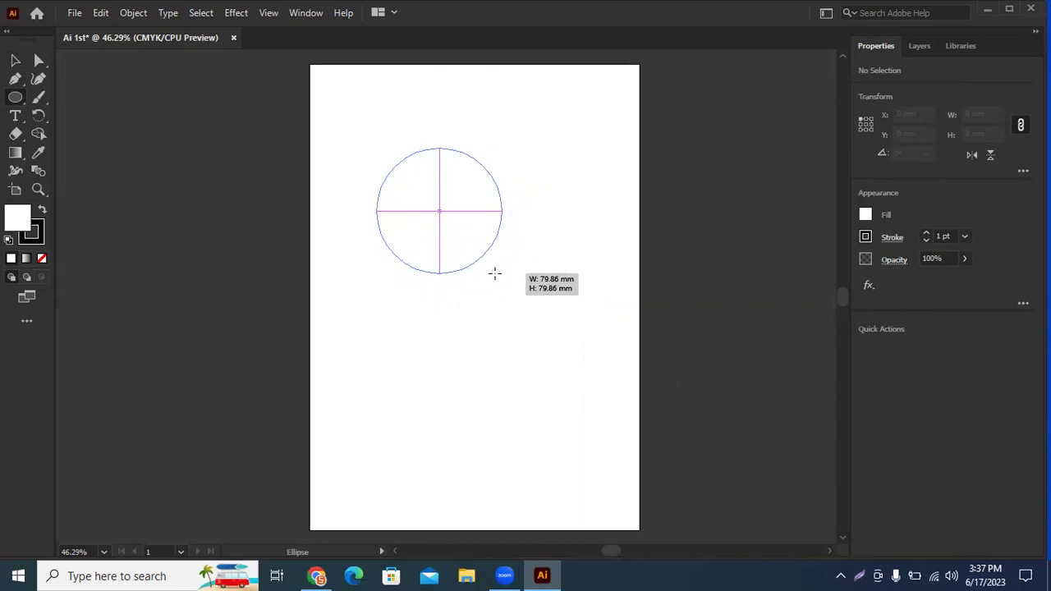
left_click_drag(494, 273, 495, 274)
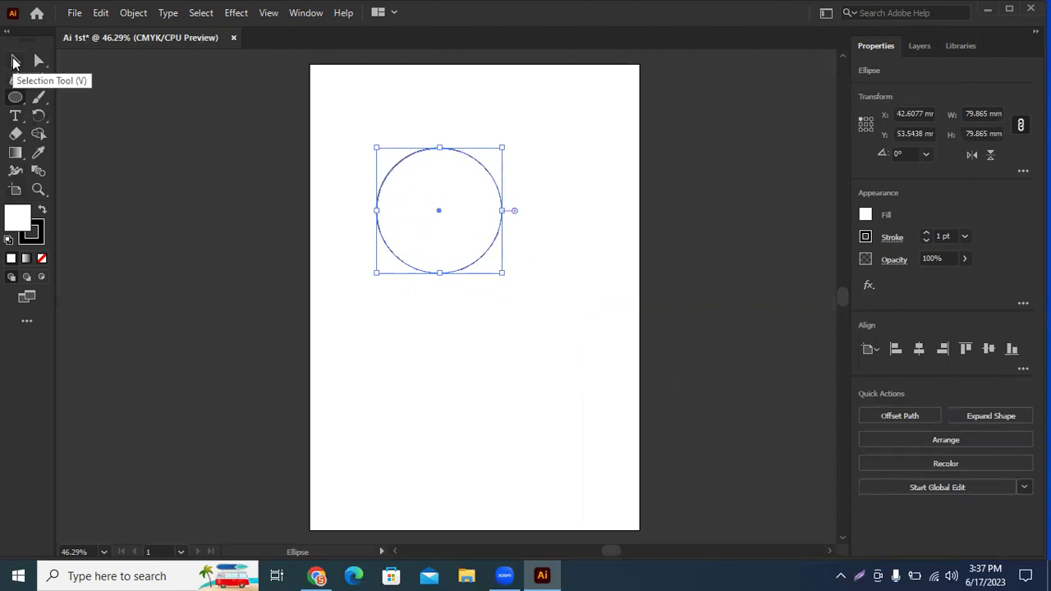
- Move the 79.865 mm circle off the artboard onto the left pasteboard and reselect it
left_click(13, 62)
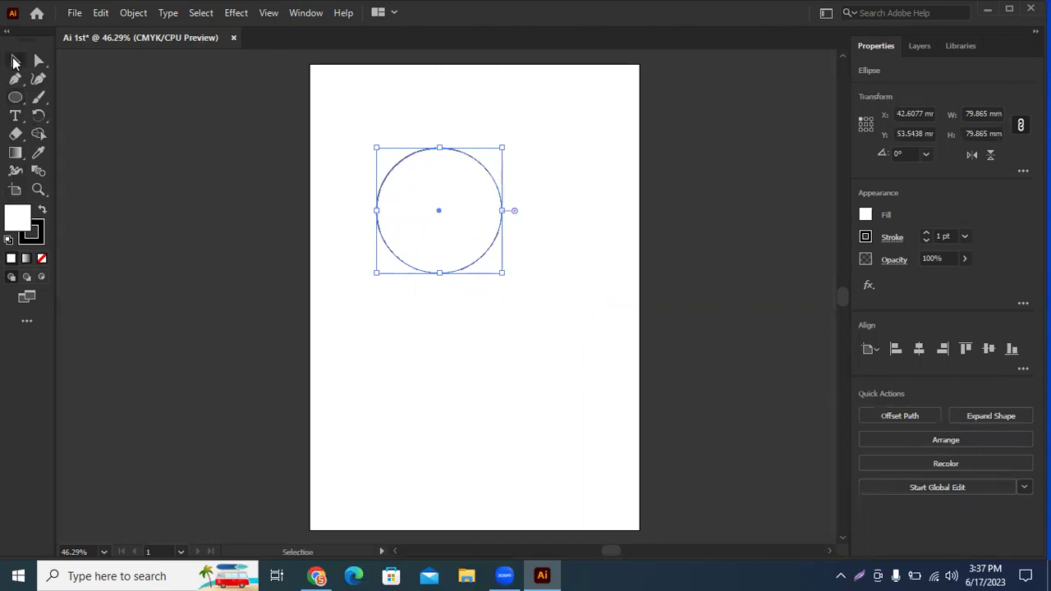
left_click(96, 107)
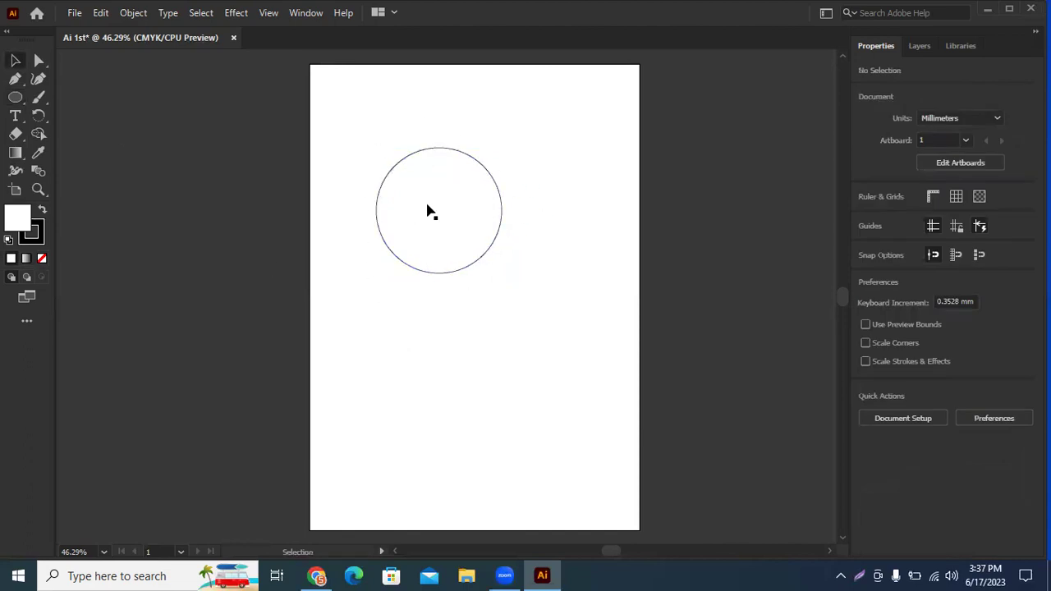
left_click_drag(391, 213, 109, 204)
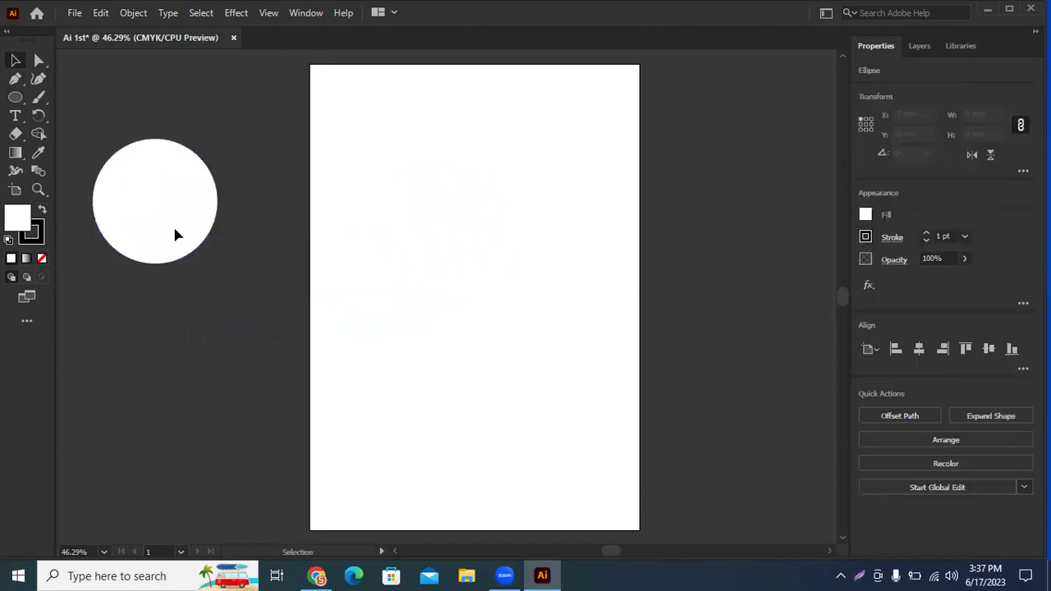
left_click(190, 197)
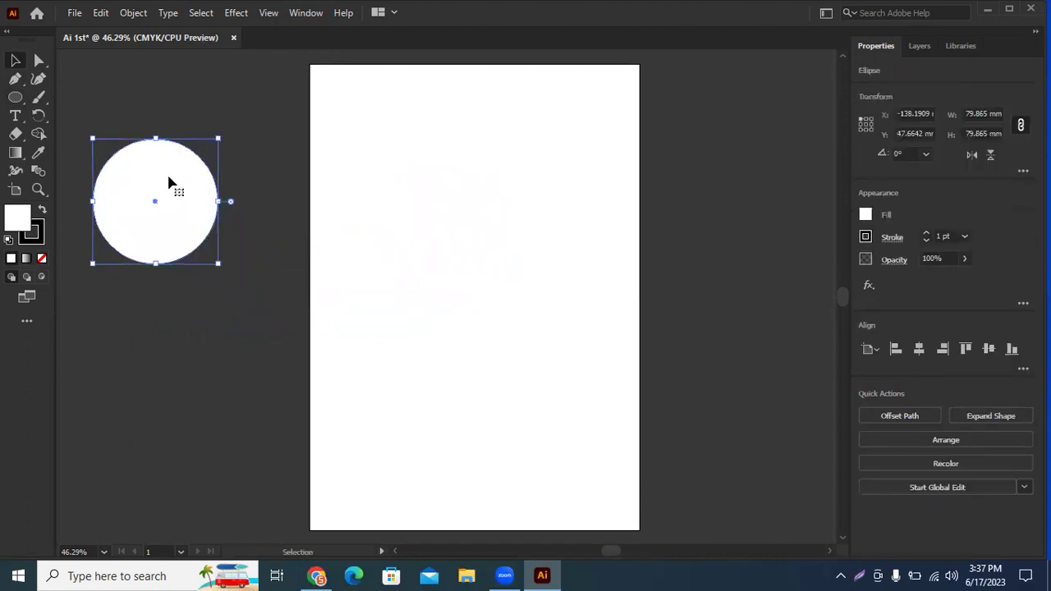
left_click_drag(168, 182, 522, 215)
left_click(173, 243)
left_click_drag(533, 255, 228, 263)
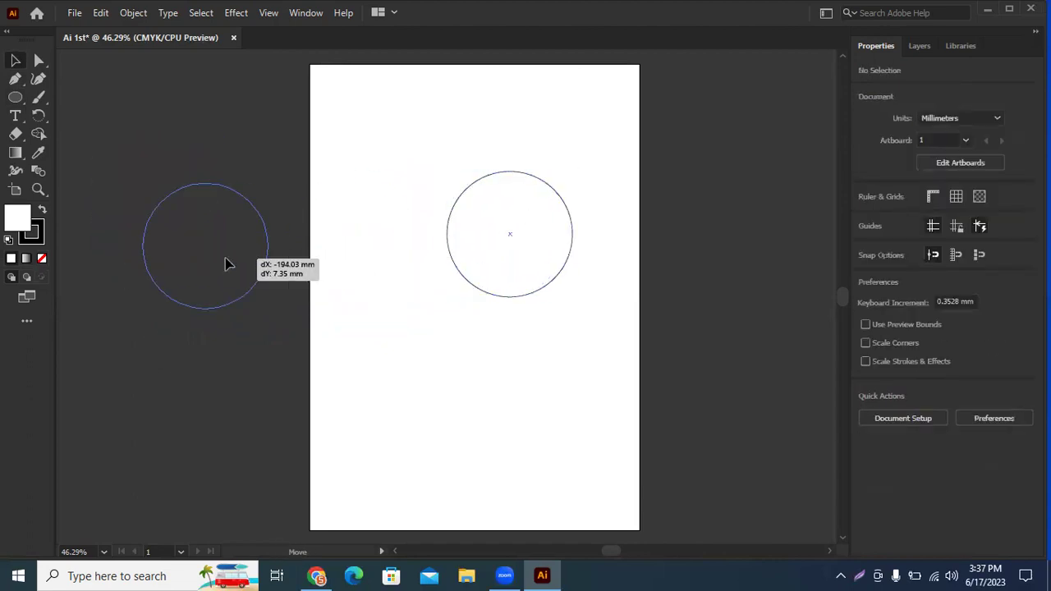
left_click(184, 408)
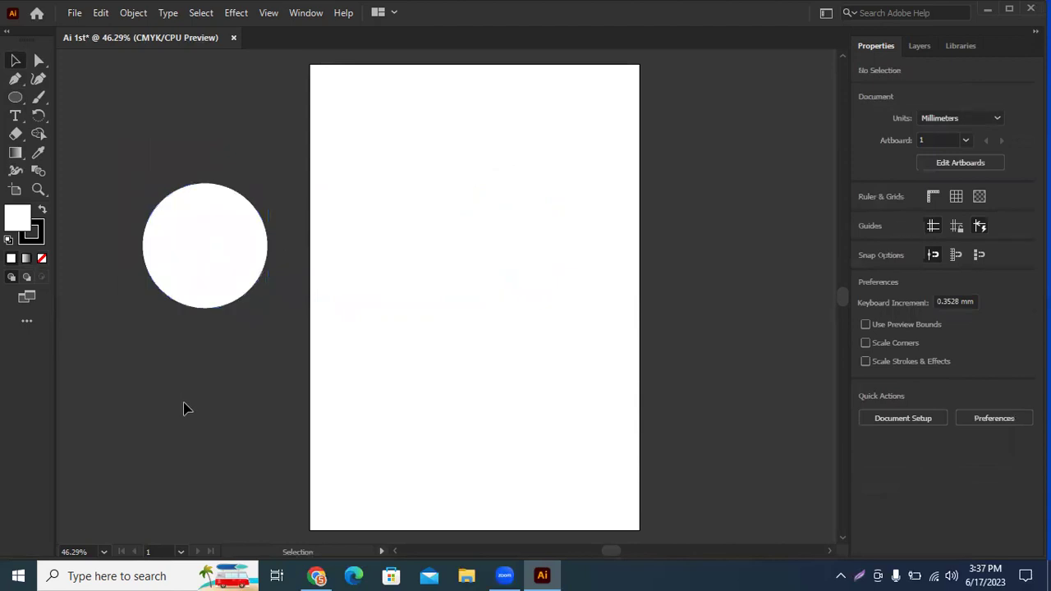
left_click_drag(177, 230, 192, 194)
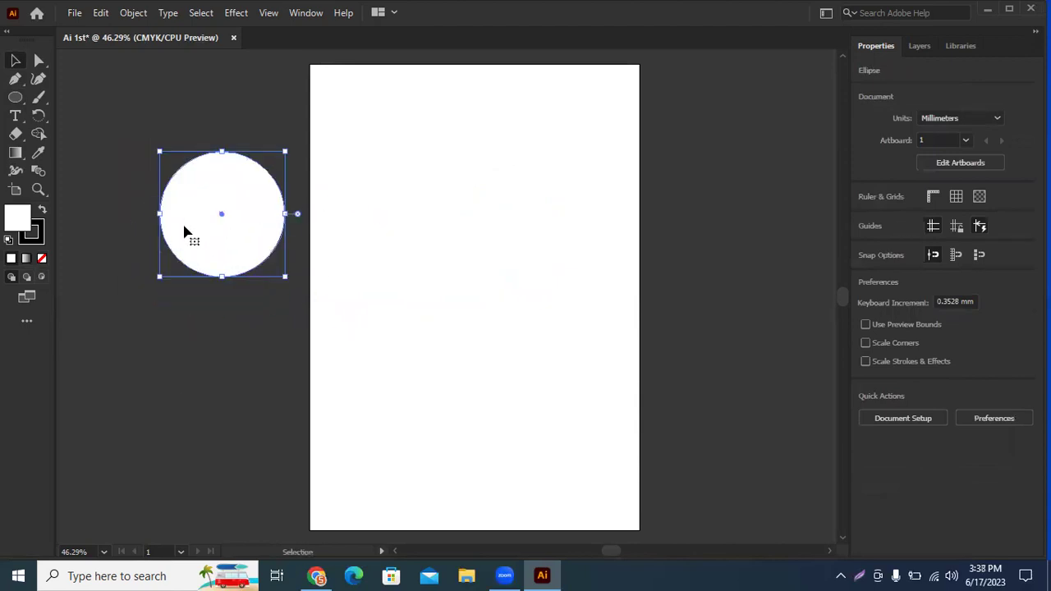
left_click(90, 100)
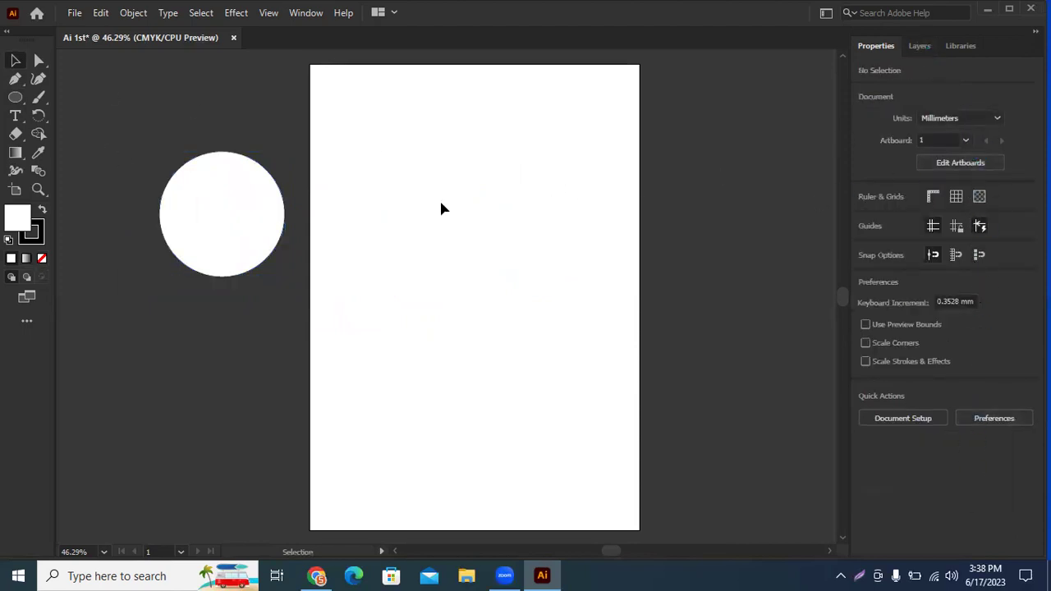
left_click(235, 225)
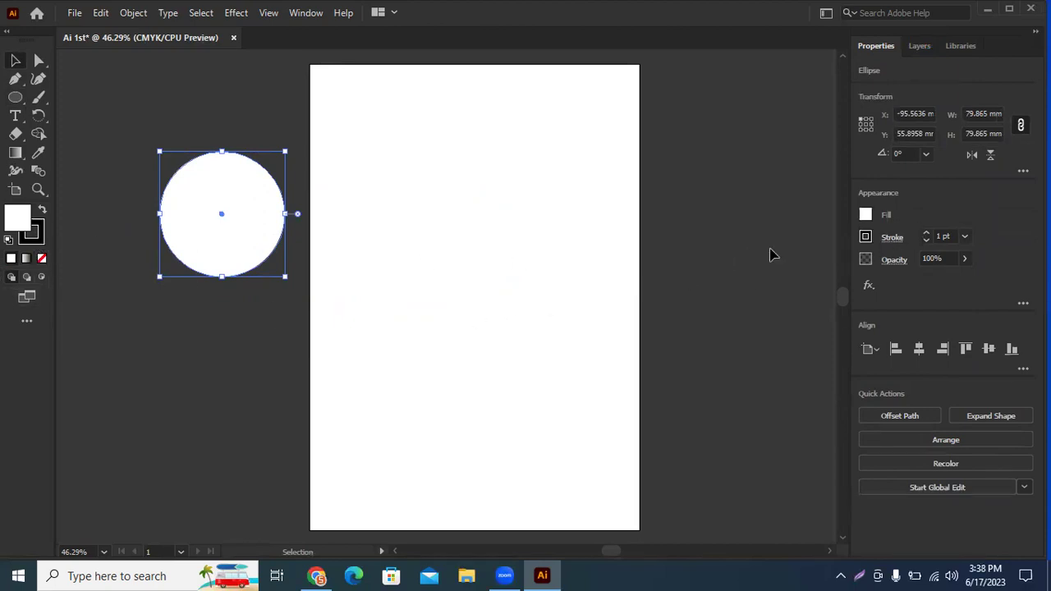
- Check the stroke swatches, then open the Color Picker for the circle's stroke
left_click(864, 237)
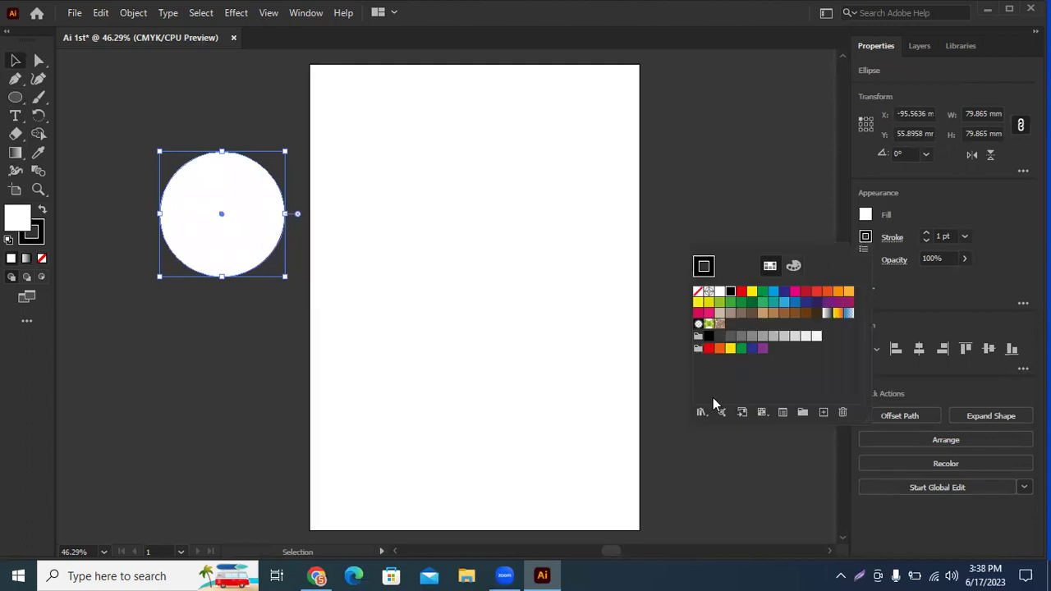
left_click(716, 142)
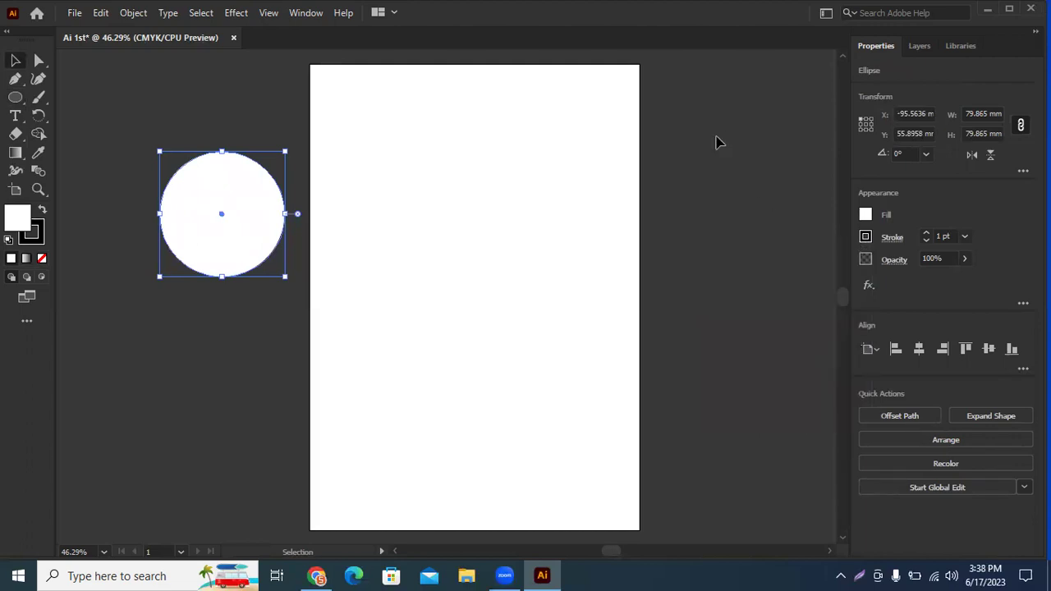
left_click(42, 236)
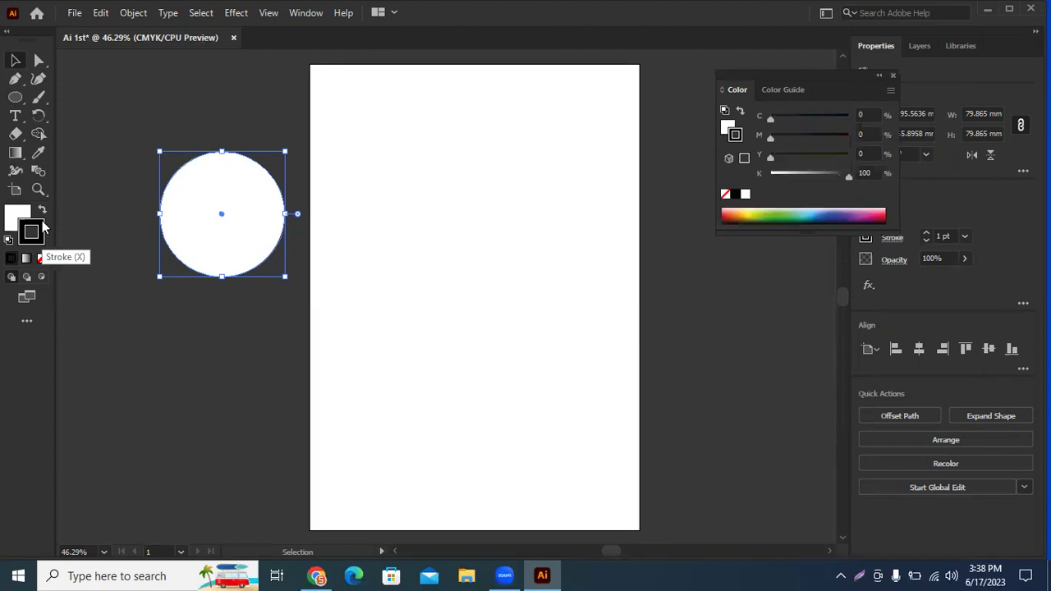
double_click(32, 231)
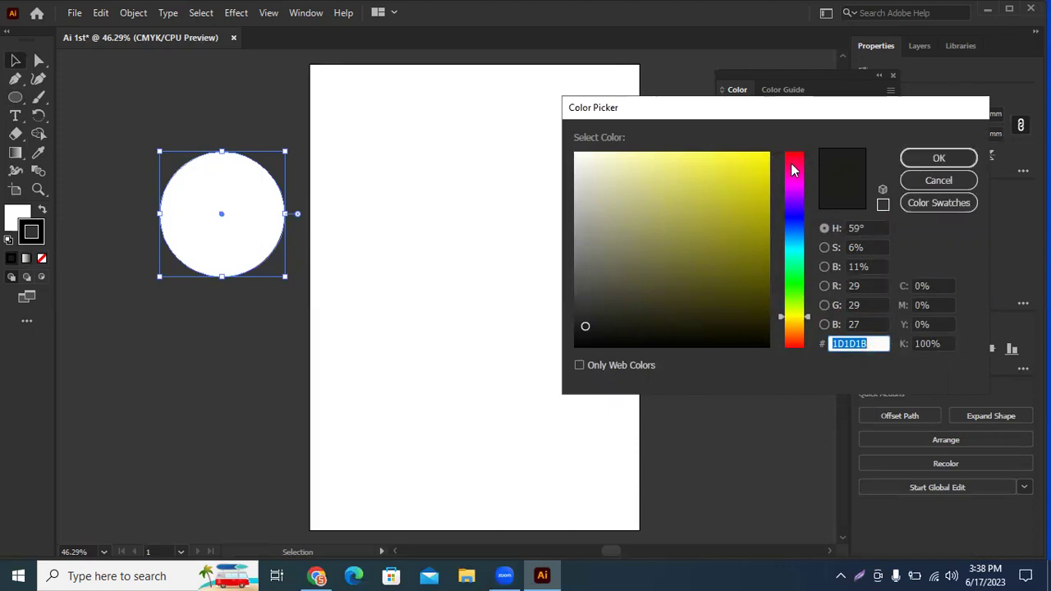
- Try various orange and brown stroke shades in the Color Picker
left_click_drag(793, 170, 782, 328)
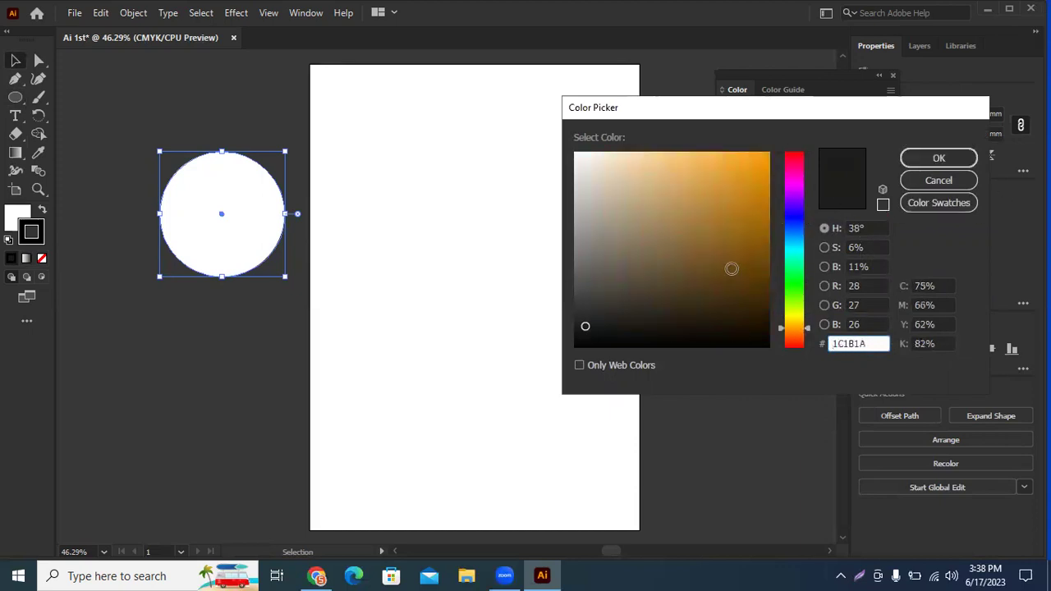
left_click(731, 268)
left_click(764, 156)
left_click(648, 159)
left_click(656, 294)
left_click(718, 341)
left_click(753, 269)
left_click(682, 233)
- Try green shades ending at 99BA3E, then cancel to keep the black stroke
left_click_drag(800, 171, 800, 310)
left_click(704, 246)
left_click(737, 167)
left_click(653, 326)
left_click(643, 340)
left_click(704, 205)
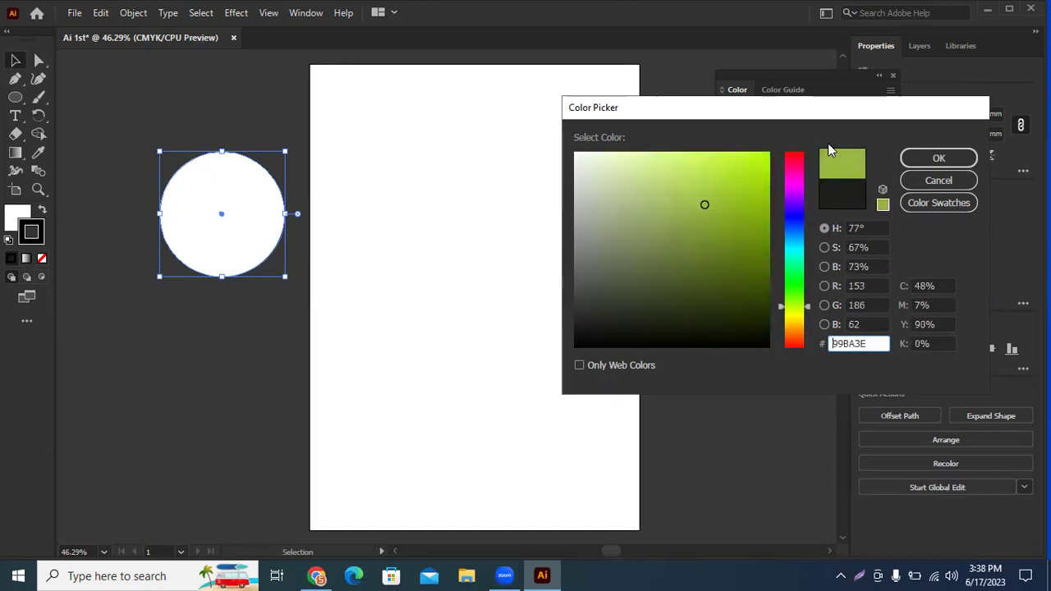
left_click(932, 154)
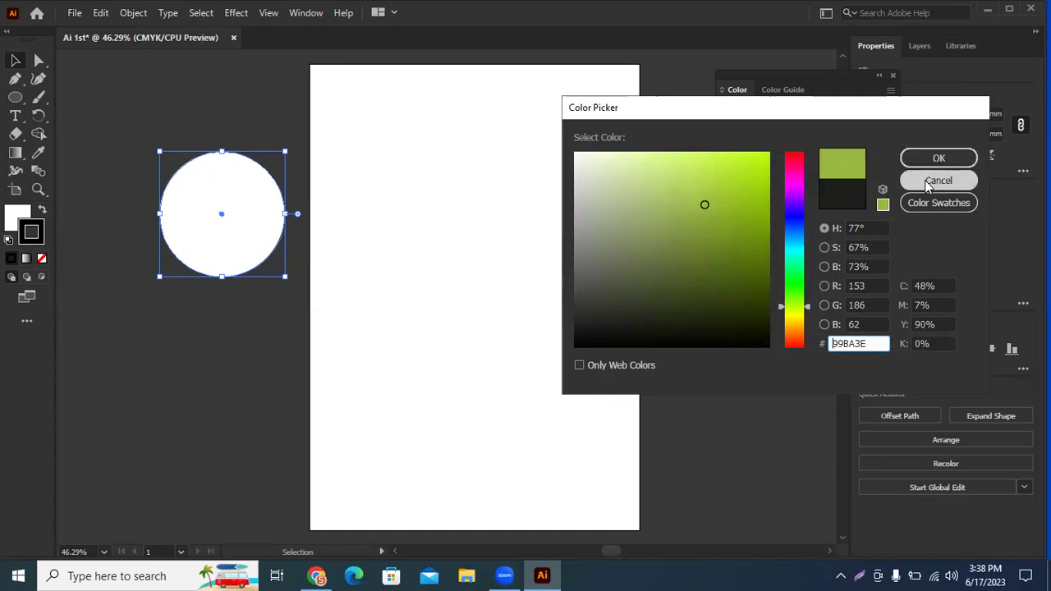
left_click(938, 180)
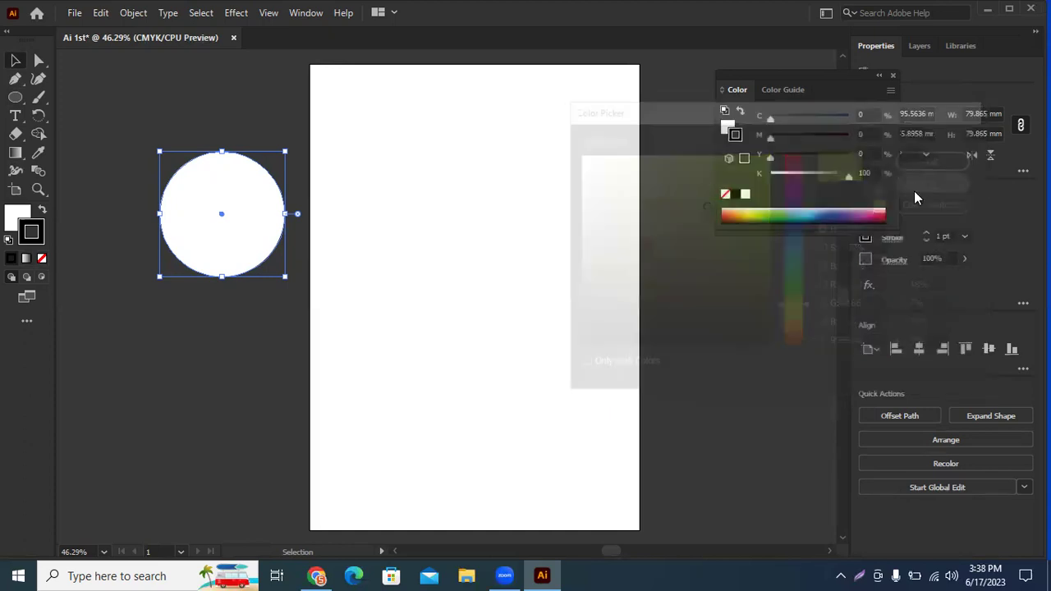
- Close the colour panel and raise the circle's stroke weight to 9 pt
left_click(892, 74)
left_click(925, 233)
left_click(925, 233)
left_click(925, 232)
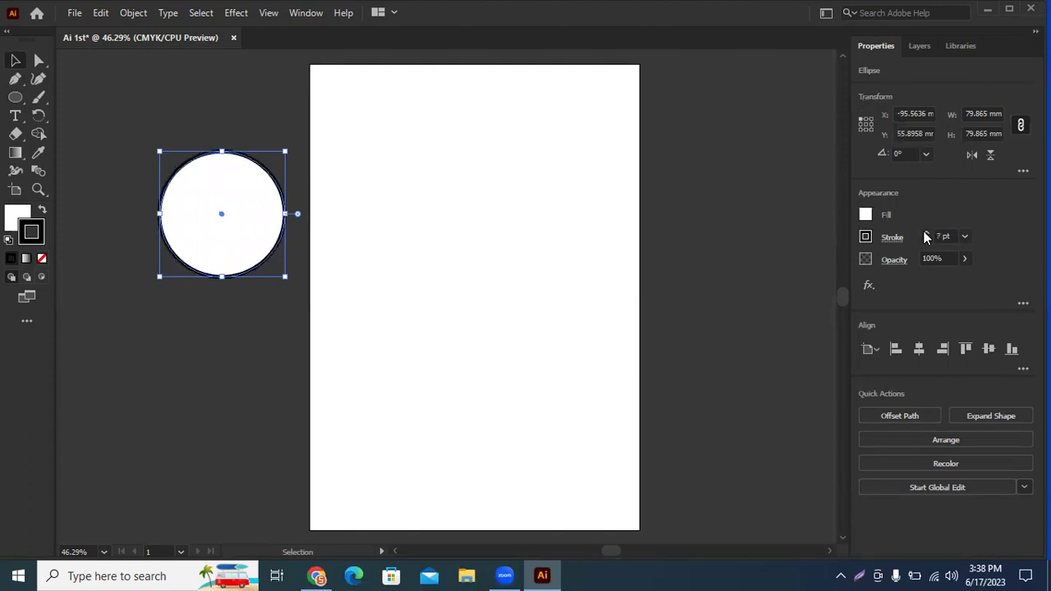
left_click(772, 228)
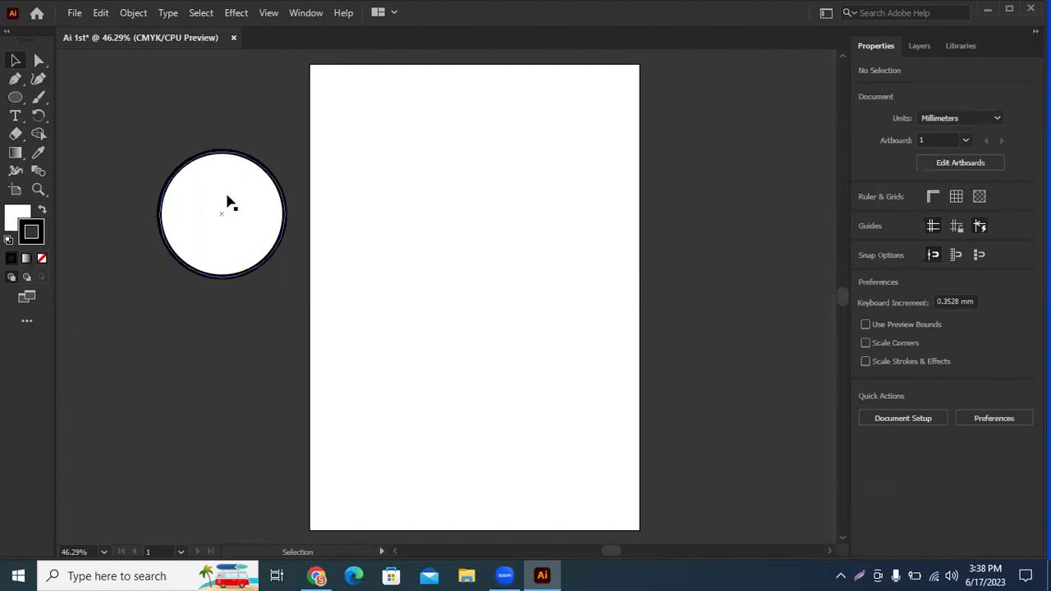
- Remove the circle's fill, then restore it to white
left_click(238, 228)
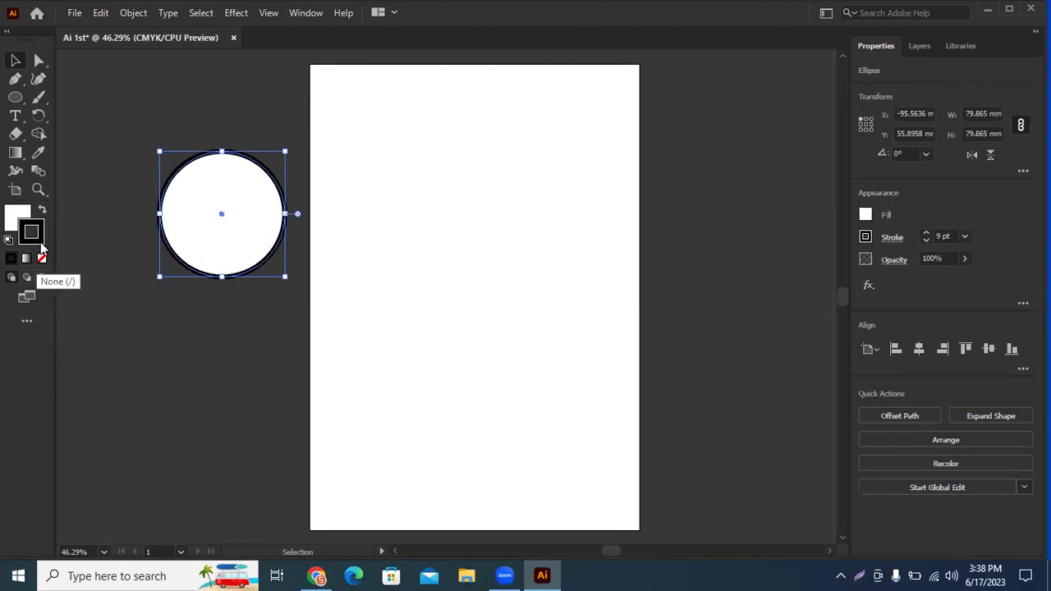
left_click(12, 215)
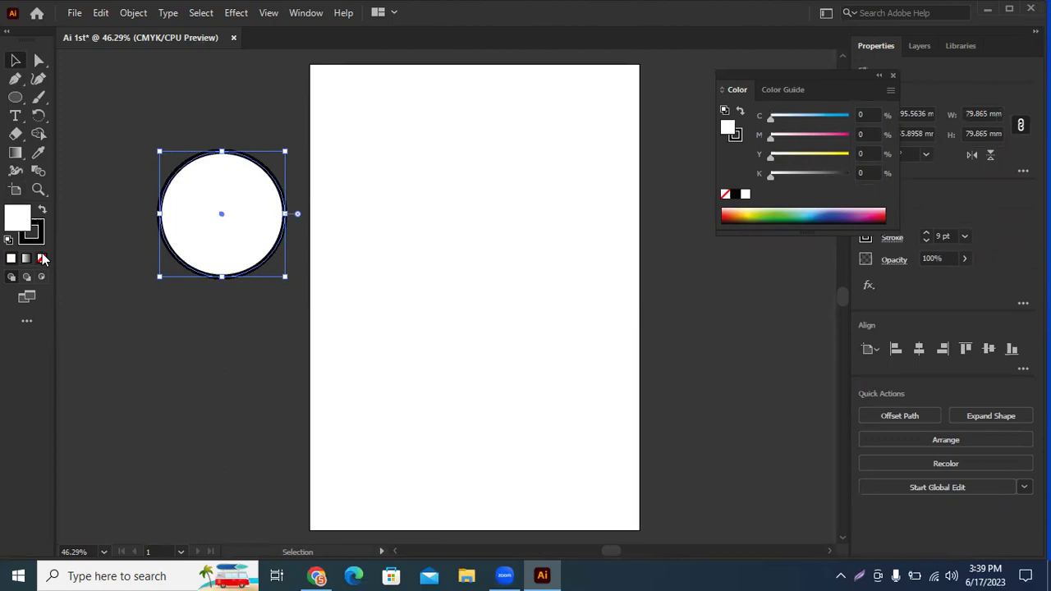
left_click(45, 260)
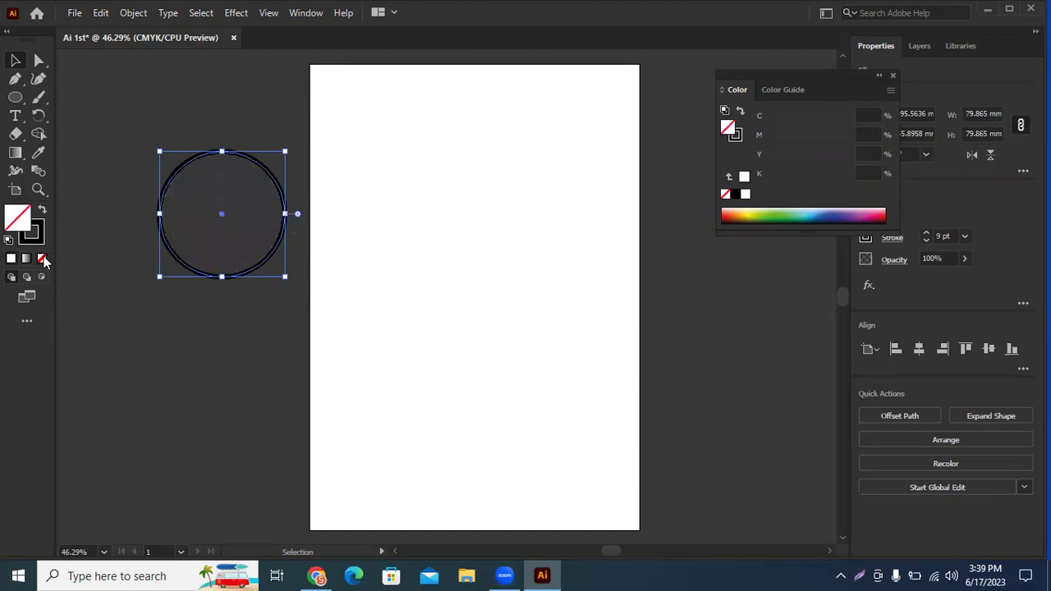
left_click(229, 404)
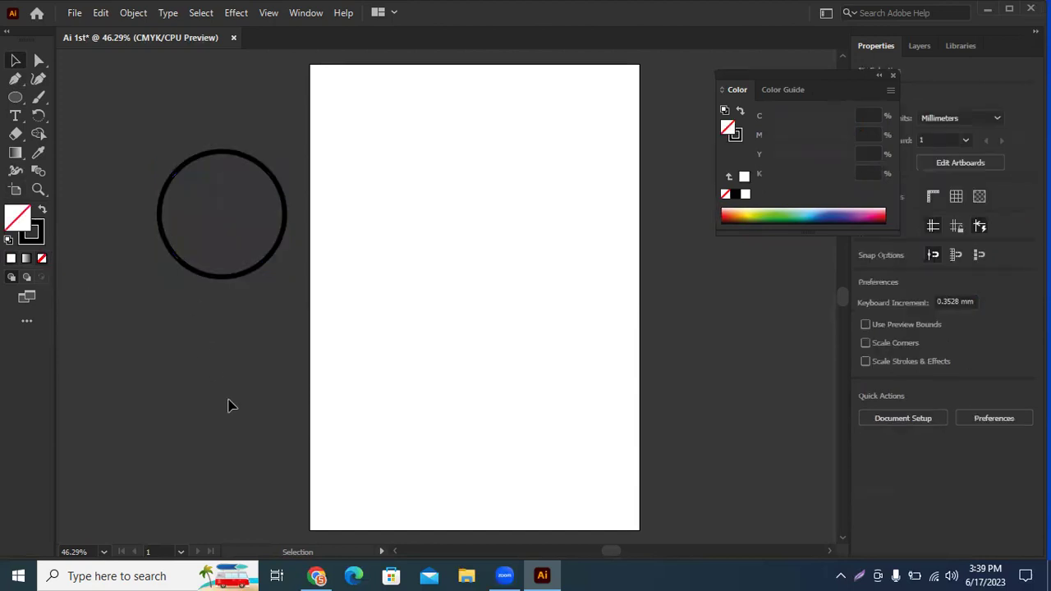
left_click(223, 275)
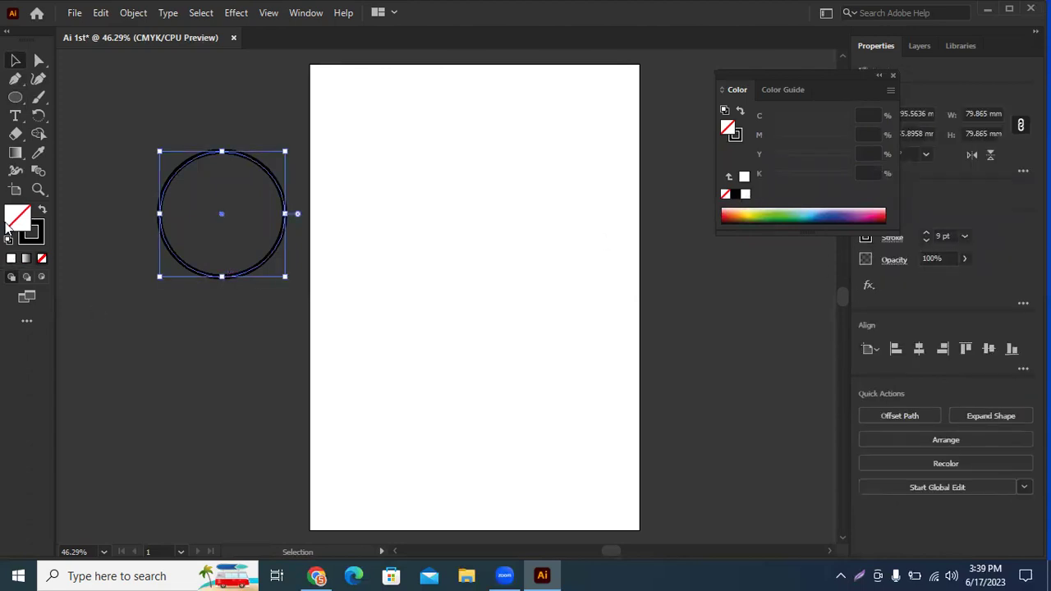
left_click(12, 260)
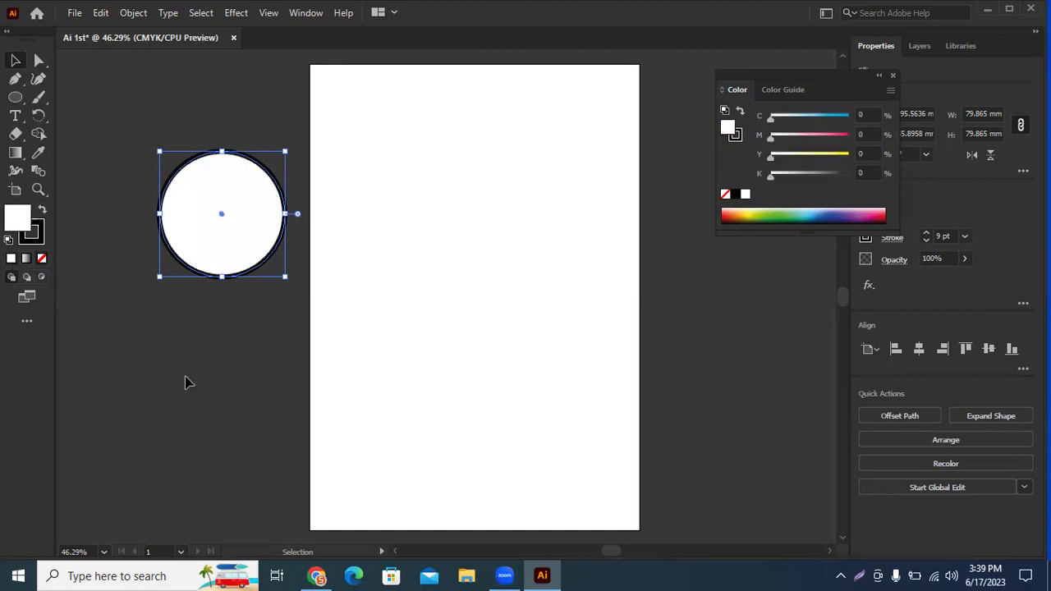
left_click(186, 383)
left_click(231, 247)
- Set the circle's stroke to None, fill it yellow FFF800, and move it onto the page
left_click(41, 234)
left_click(42, 259)
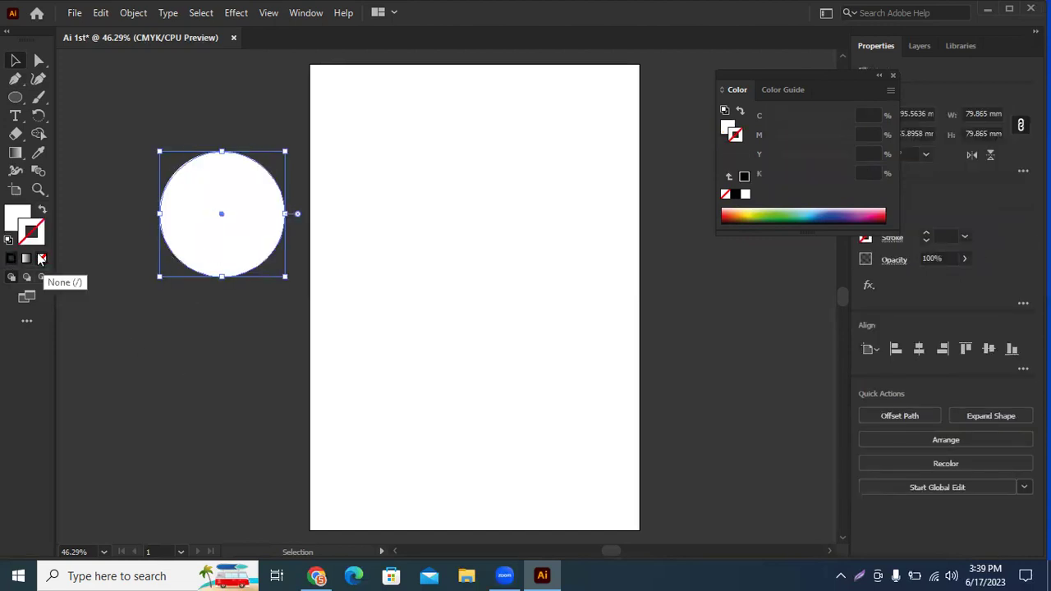
left_click(15, 212)
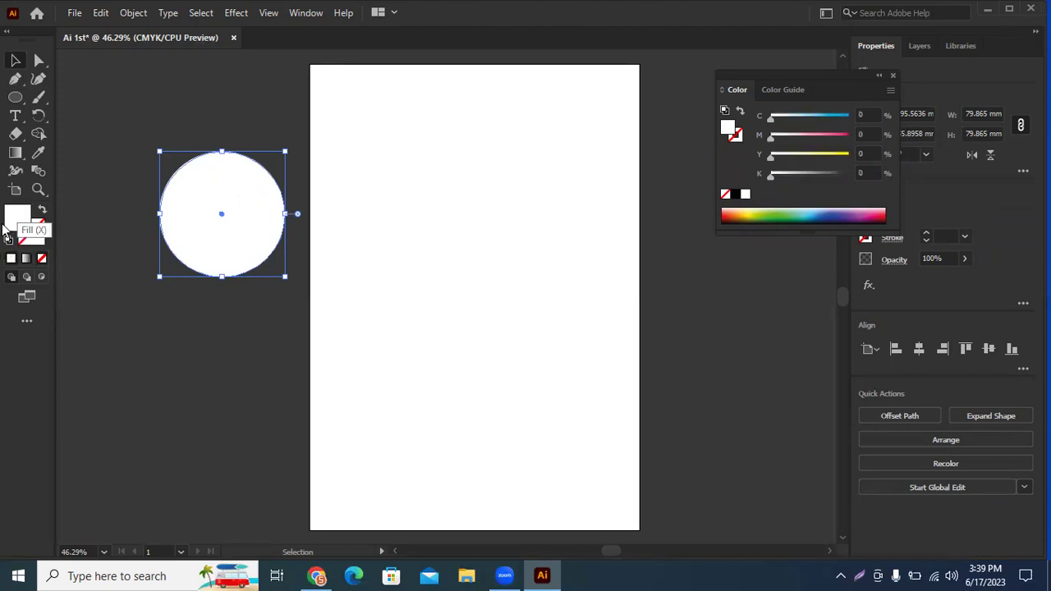
double_click(16, 217)
left_click_drag(740, 174, 770, 134)
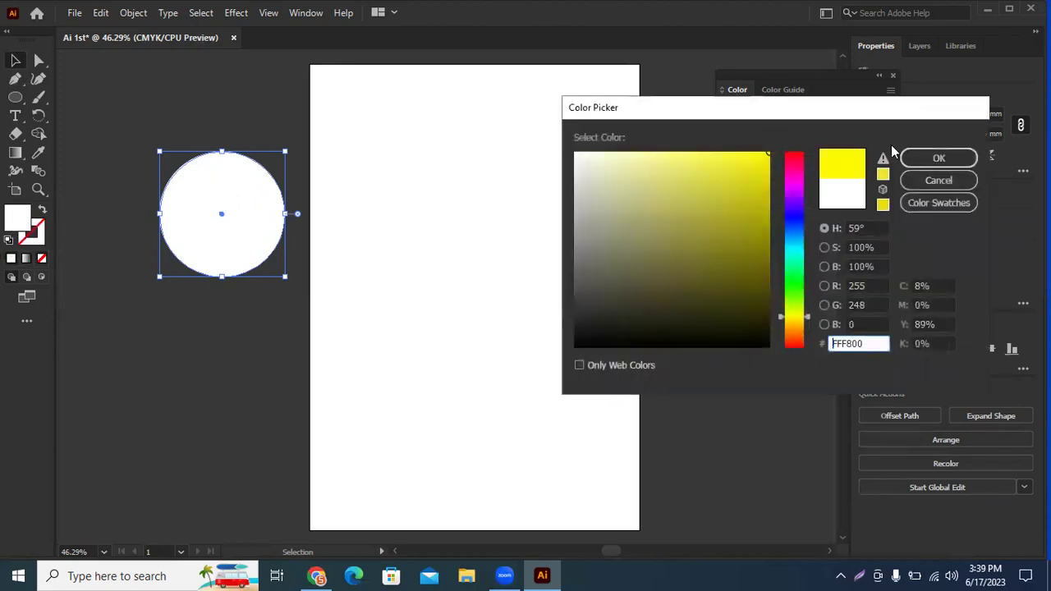
left_click(938, 160)
left_click_drag(283, 215, 442, 218)
- Alt-drag a copy of the yellow circle to its right and colour it teal green
left_click(474, 295)
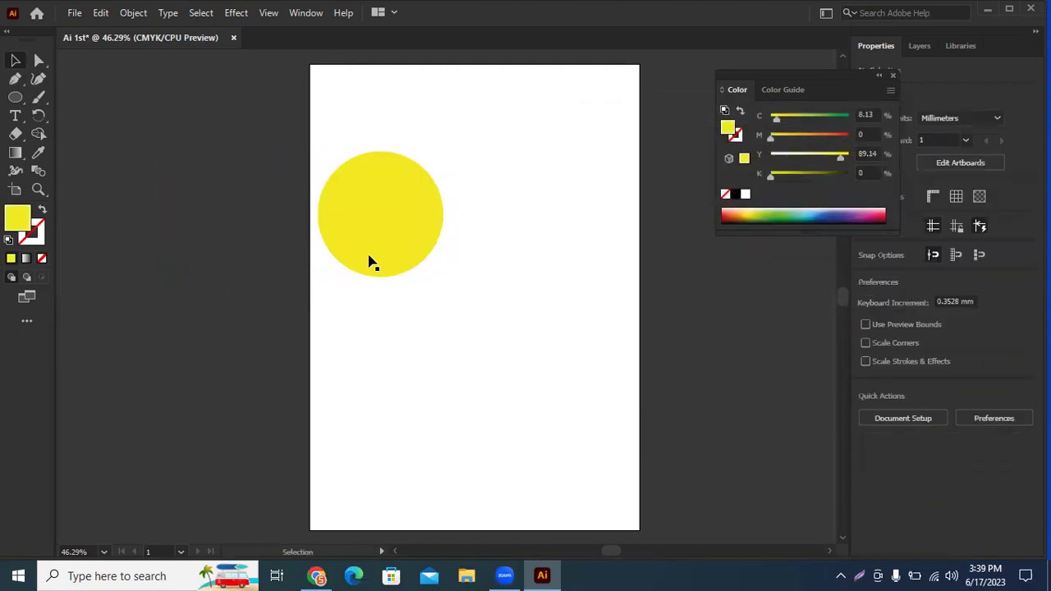
left_click(361, 217)
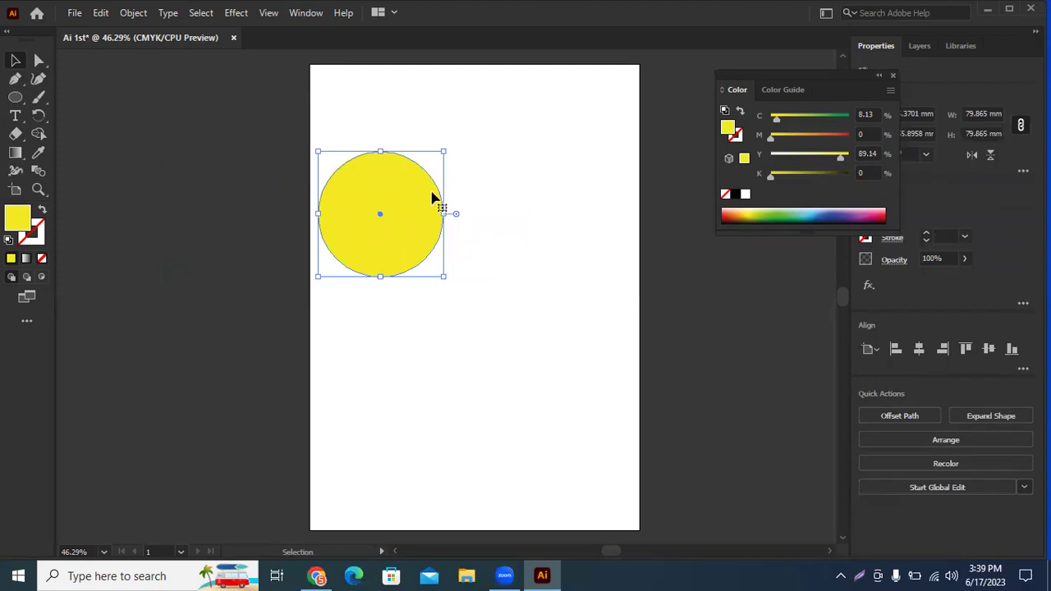
left_click_drag(375, 209, 532, 230)
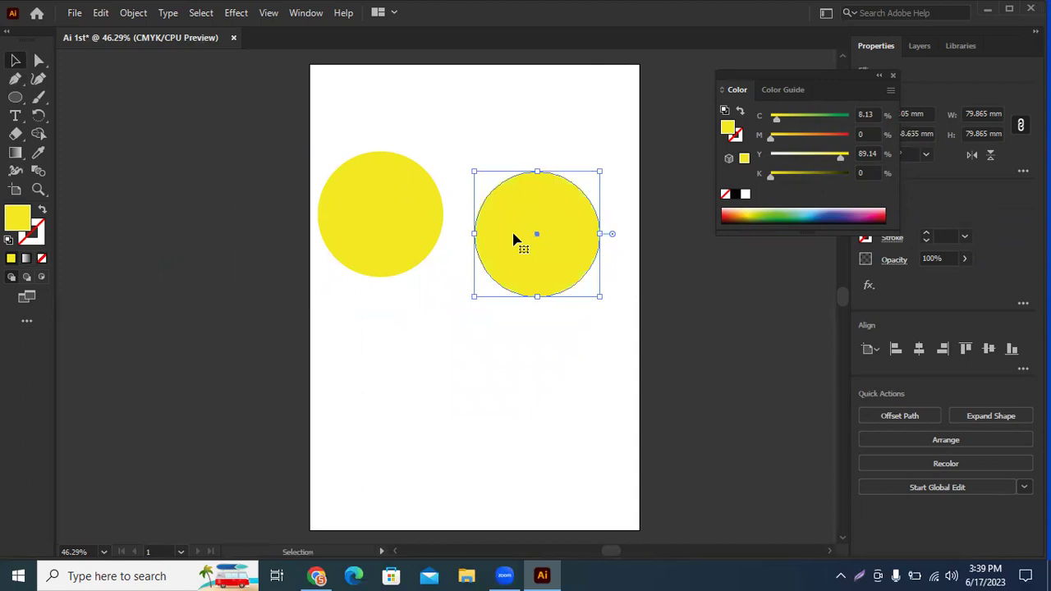
left_click(798, 212)
- Move and close the colour panel, then select the green circle
left_click_drag(813, 74, 697, 32)
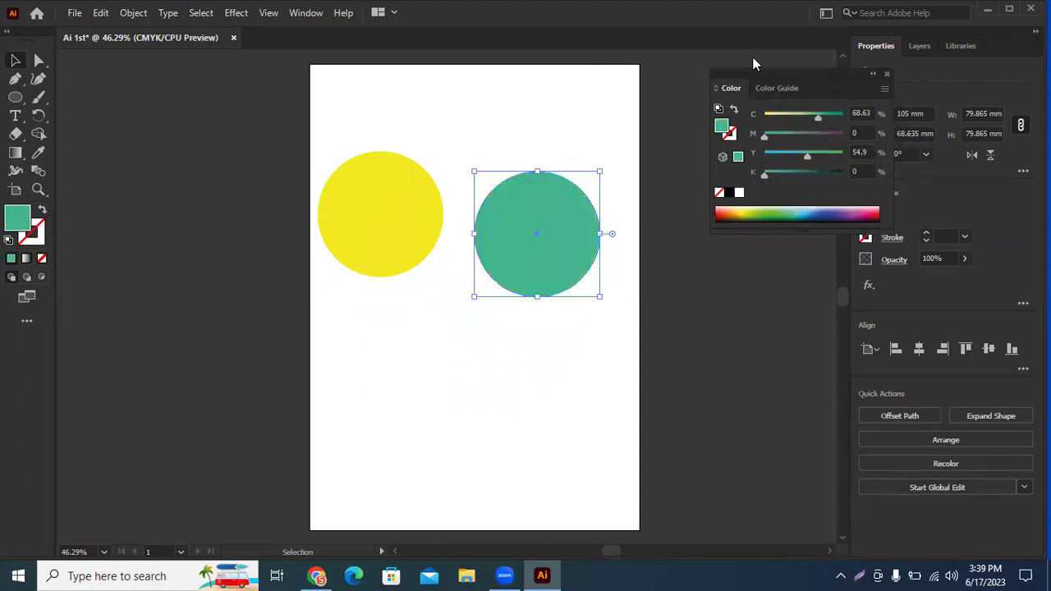
left_click(864, 215)
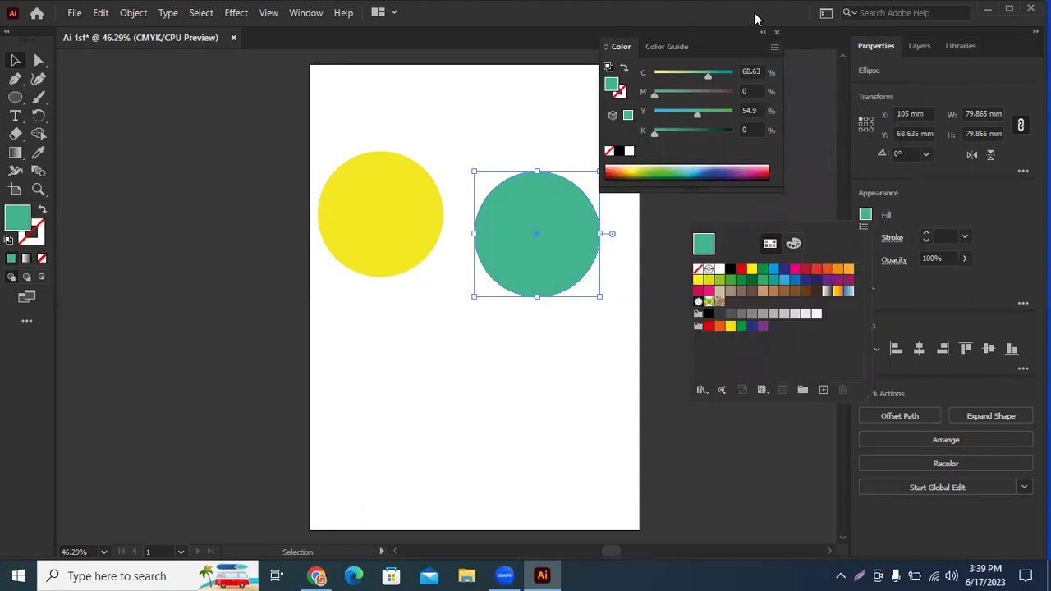
left_click(778, 54)
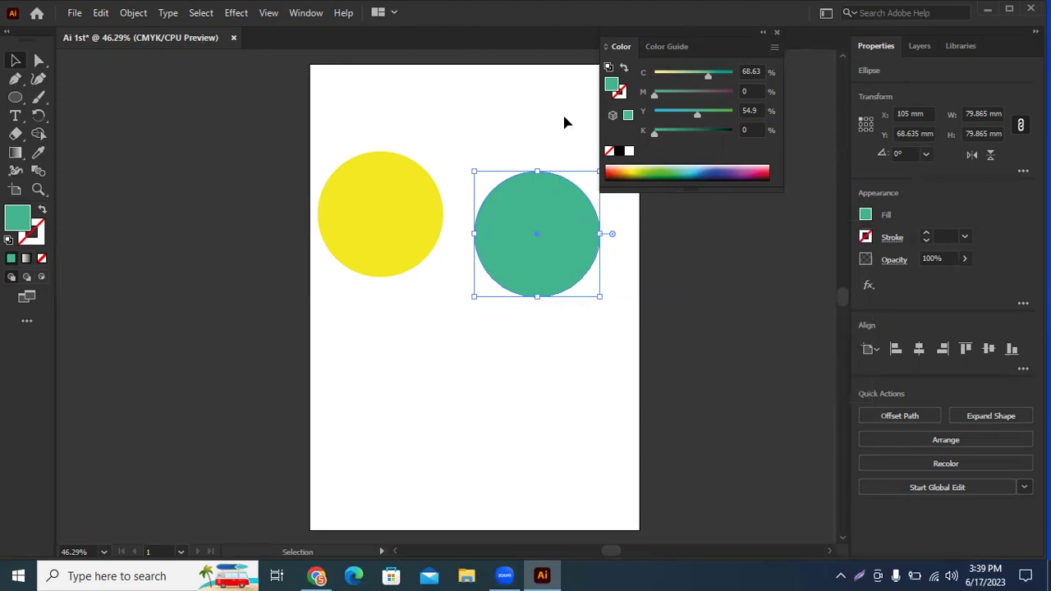
left_click(777, 32)
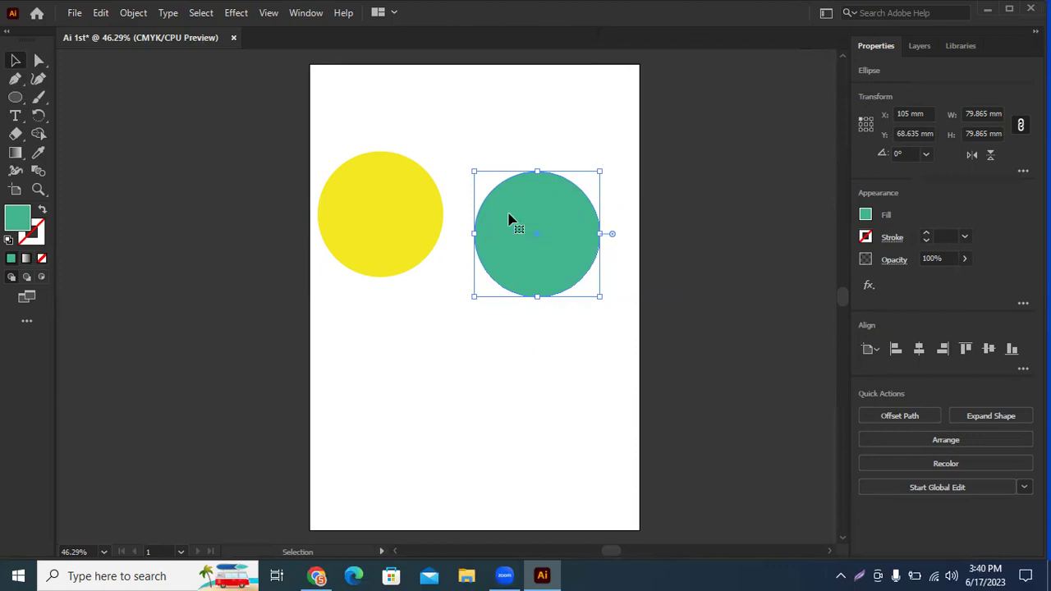
left_click(431, 206)
left_click(480, 240)
left_click(476, 237)
- Select both circles and move them past the page's top-right corner
left_click(773, 206)
left_click(540, 277)
left_click_drag(594, 340, 424, 164)
left_click_drag(557, 205, 788, 79)
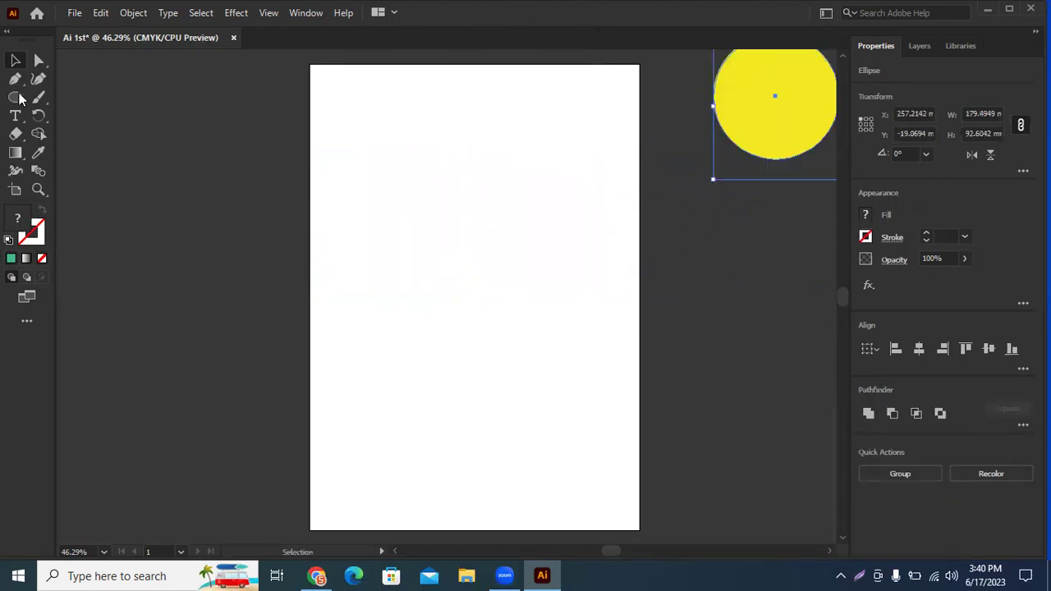
left_click_drag(15, 97, 52, 100)
- Draw a rectangle about 138 × 82 mm across the upper middle of the page
left_click(52, 97)
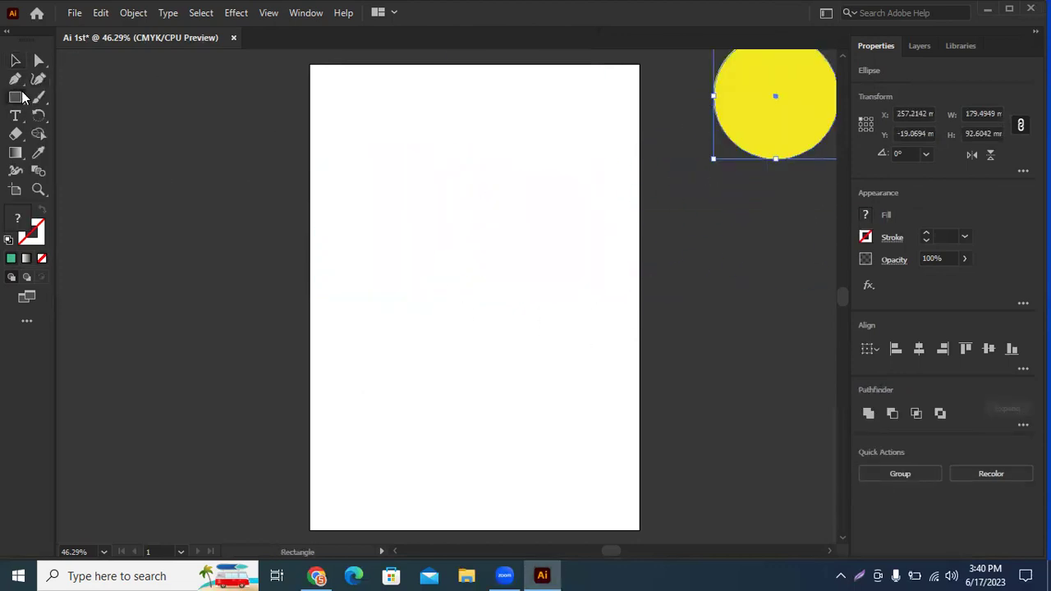
left_click_drag(367, 197, 584, 327)
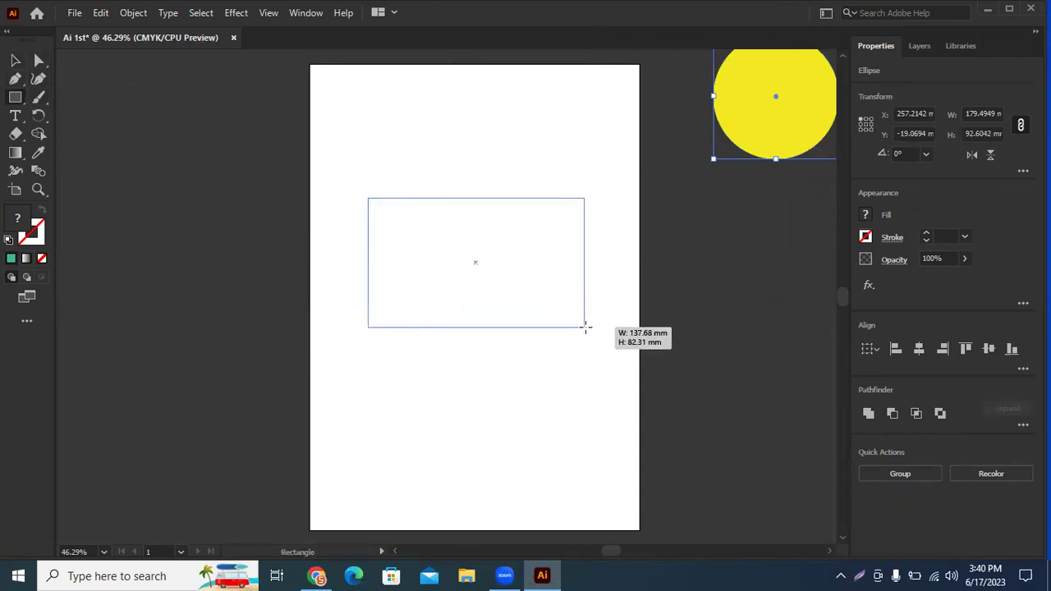
left_click(15, 60)
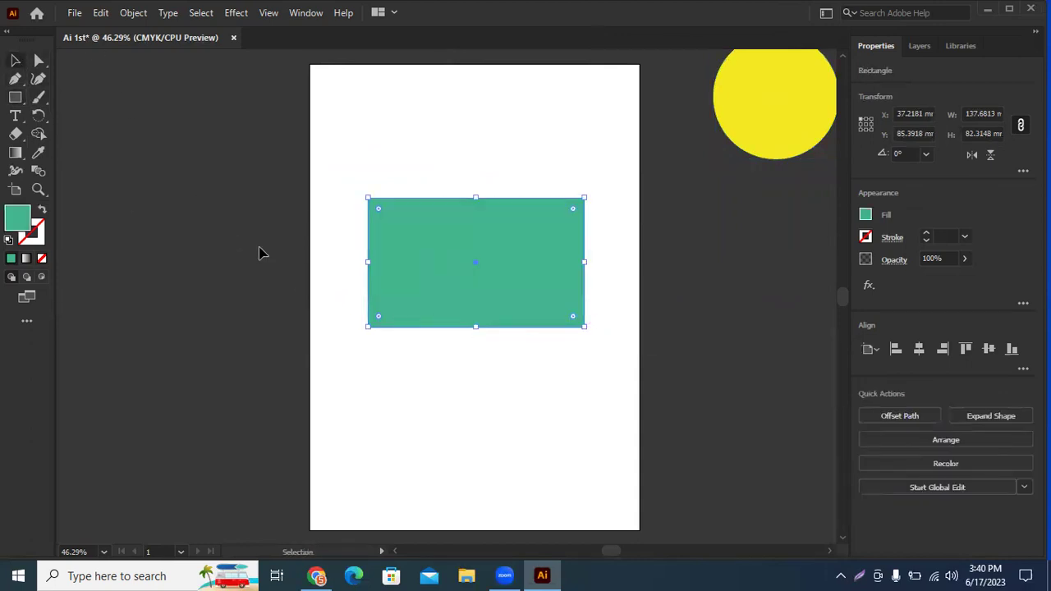
left_click(263, 253)
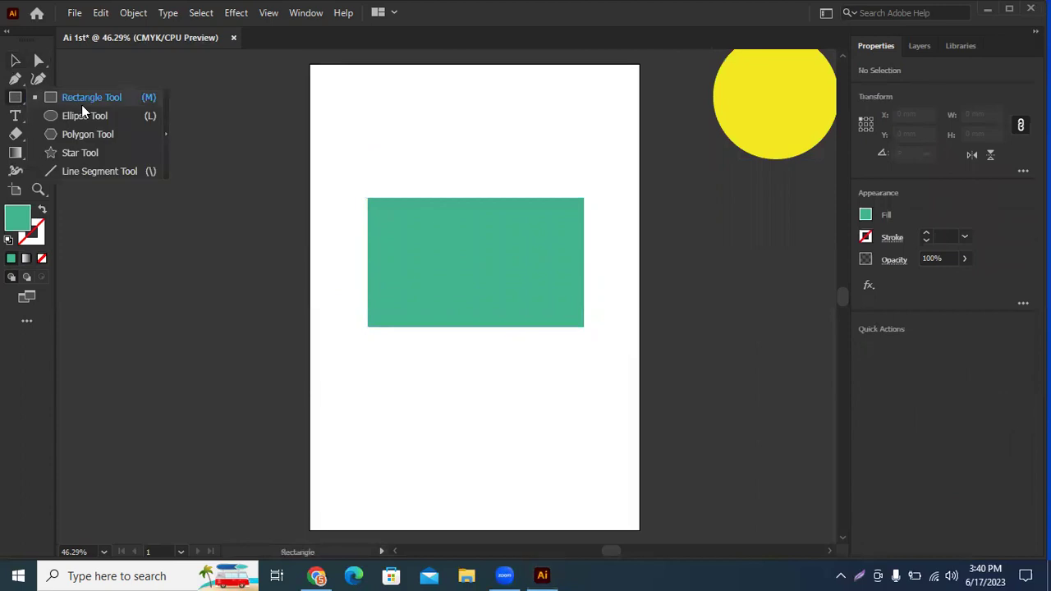
- Draw a small circle beside the page with the Ellipse Tool
left_click_drag(15, 97, 82, 109)
mouse_move(150, 110)
left_mouse_down()
mouse_move(254, 158)
mouse_move(208, 169)
left_mouse_up()
left_click(16, 61)
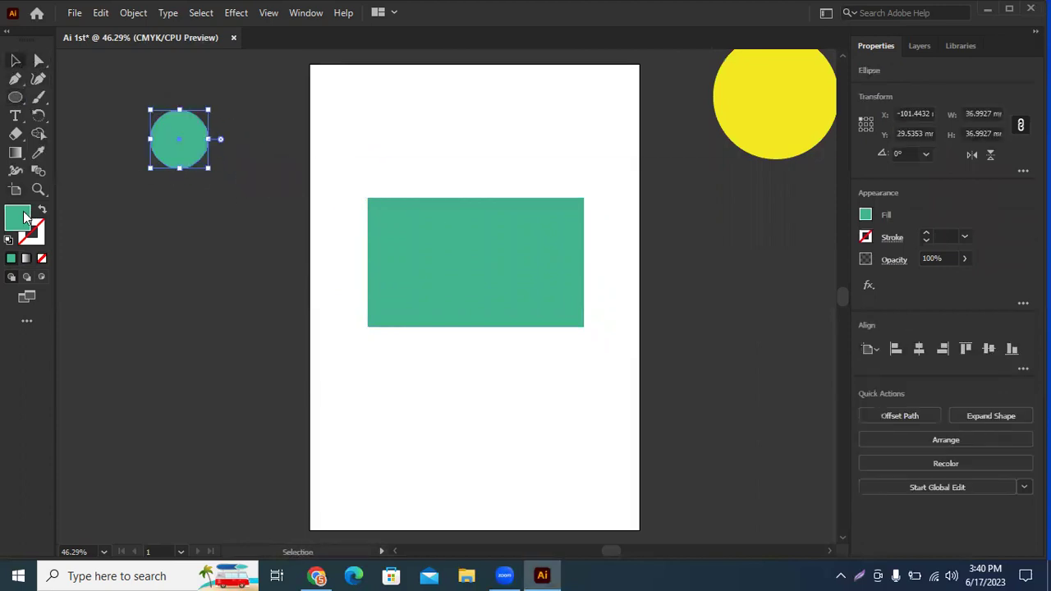
- Fill the small circle magenta #B249A8 and move it to the teal rectangle's centre
double_click(23, 216)
left_click(792, 180)
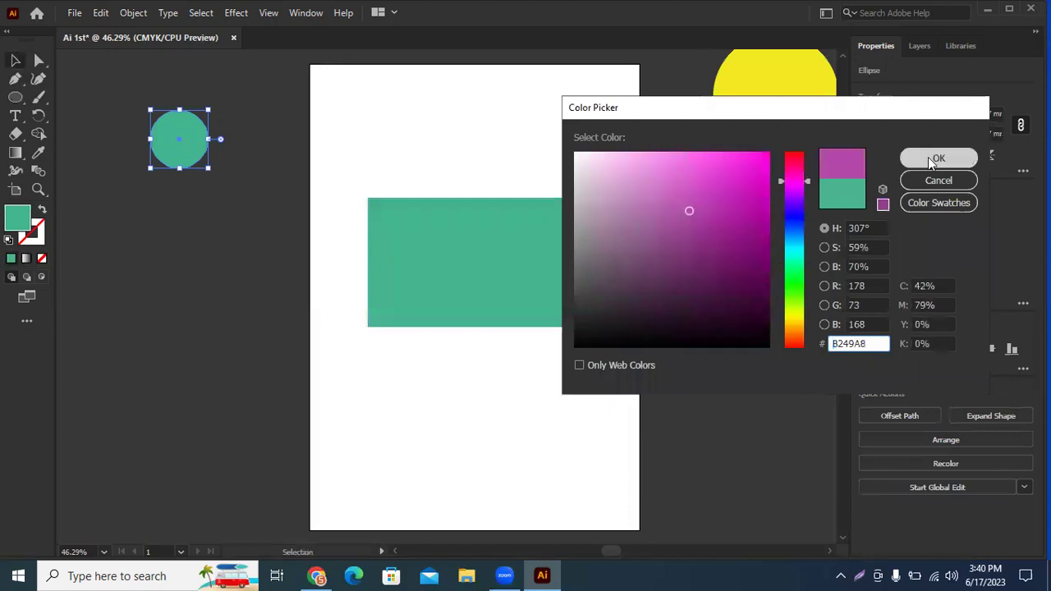
left_click(938, 157)
mouse_move(192, 134)
left_mouse_down()
mouse_move(439, 314)
mouse_move(494, 250)
left_mouse_up()
left_click(535, 148)
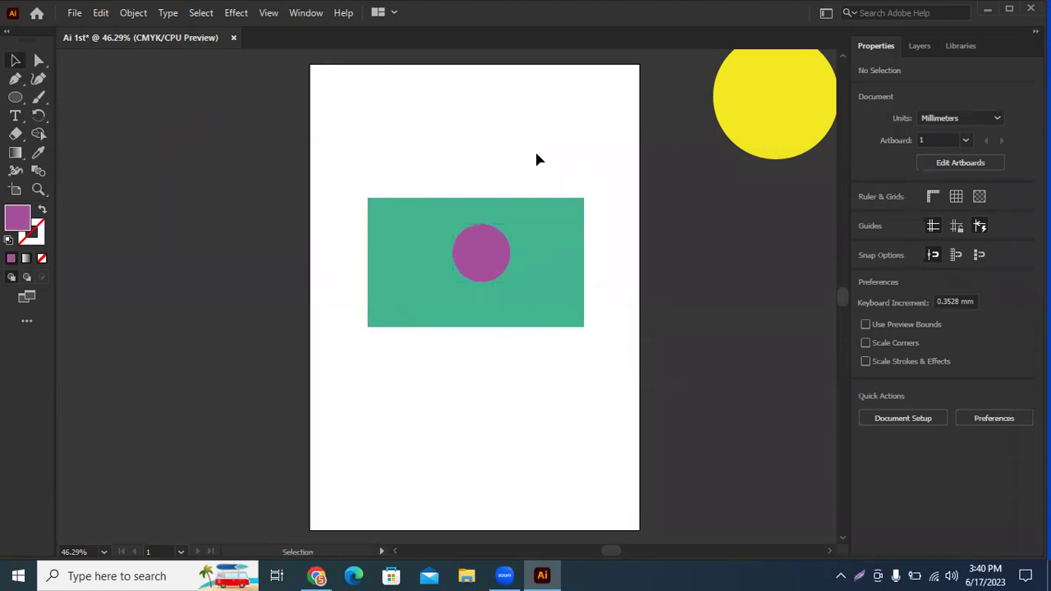
left_click(533, 242)
double_click(13, 218)
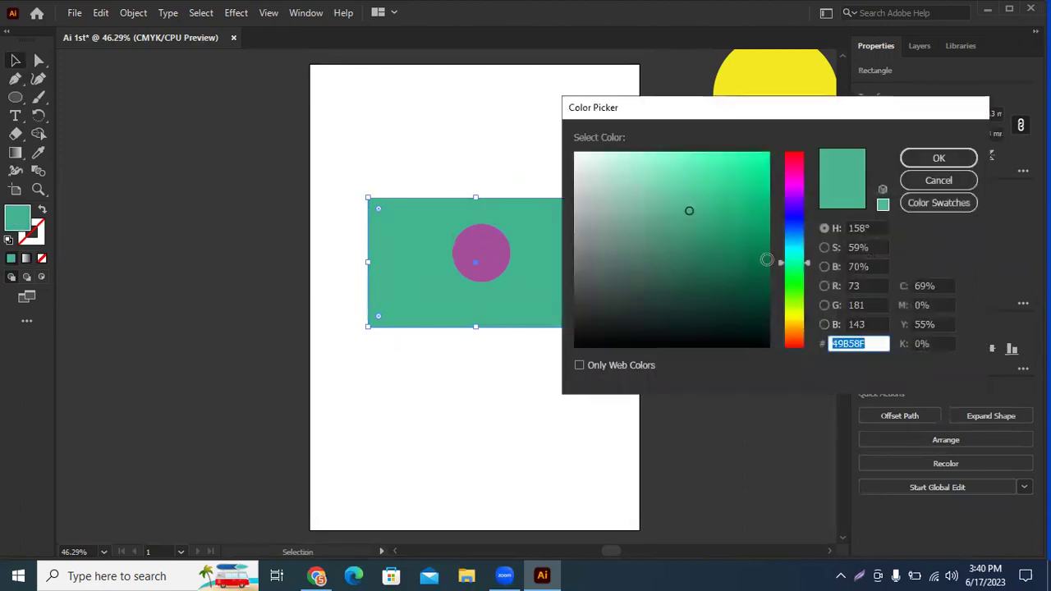
mouse_move(793, 260)
left_mouse_down()
mouse_move(800, 238)
mouse_move(800, 284)
mouse_move(800, 265)
left_mouse_up()
left_click_drag(742, 249, 736, 261)
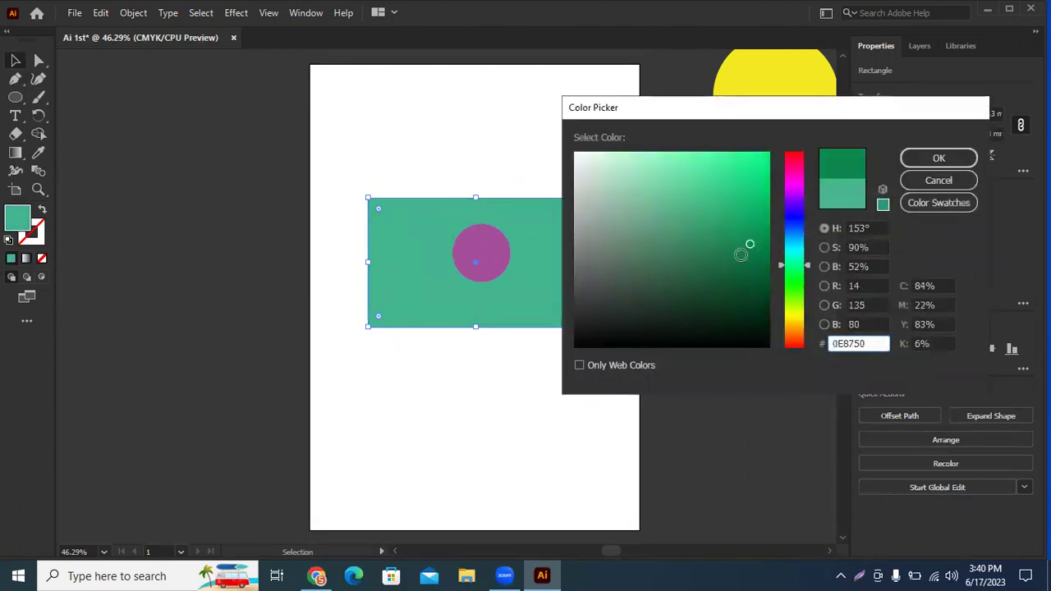
left_click_drag(796, 275, 800, 262)
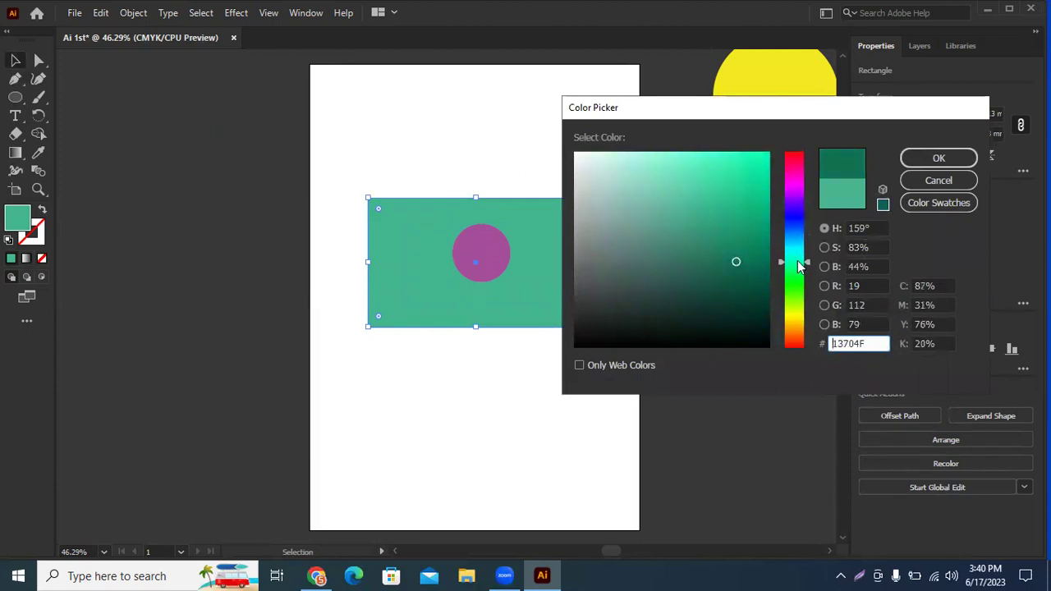
left_click(930, 158)
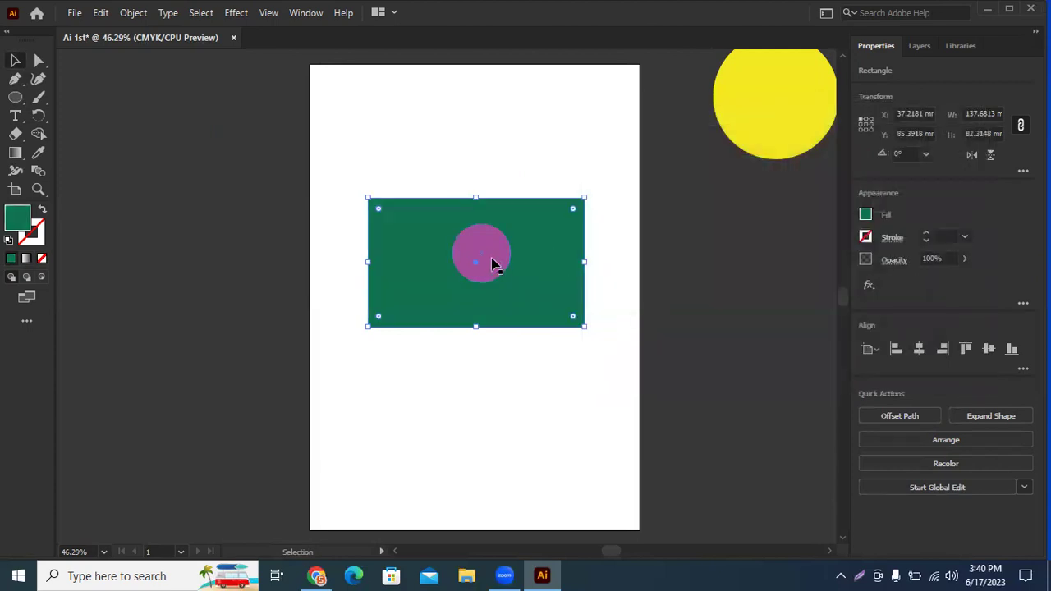
double_click(25, 220)
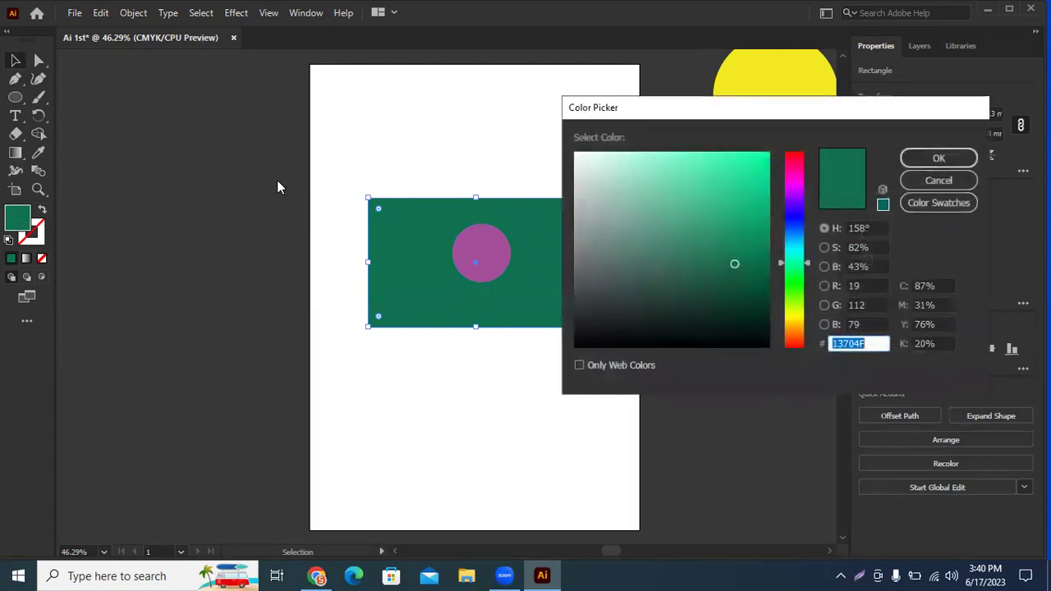
left_click(939, 181)
- Change the circle's fill from pink to bright red #F20F0F
left_click(492, 264)
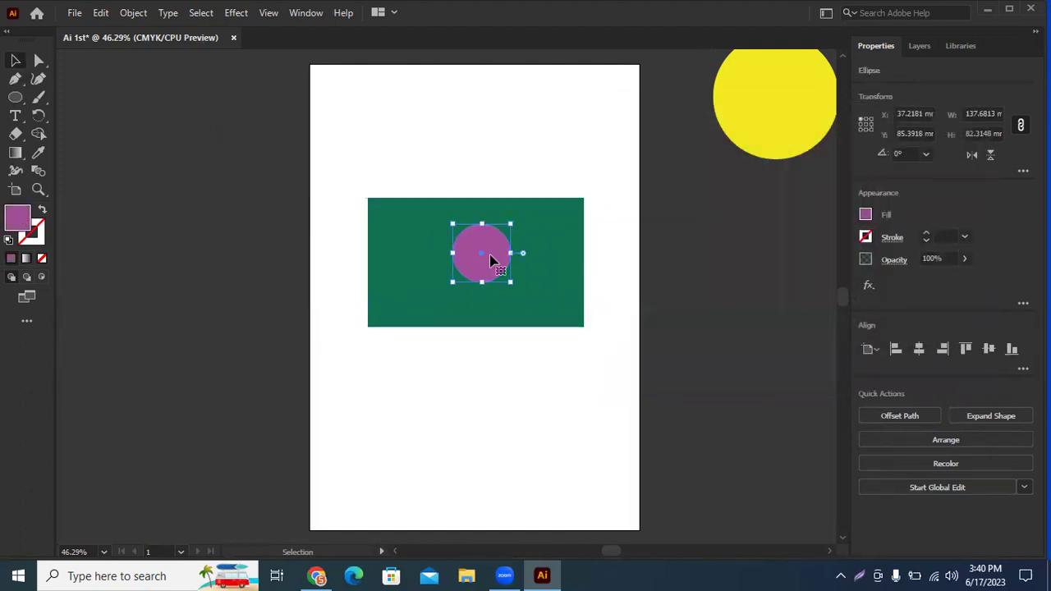
double_click(25, 220)
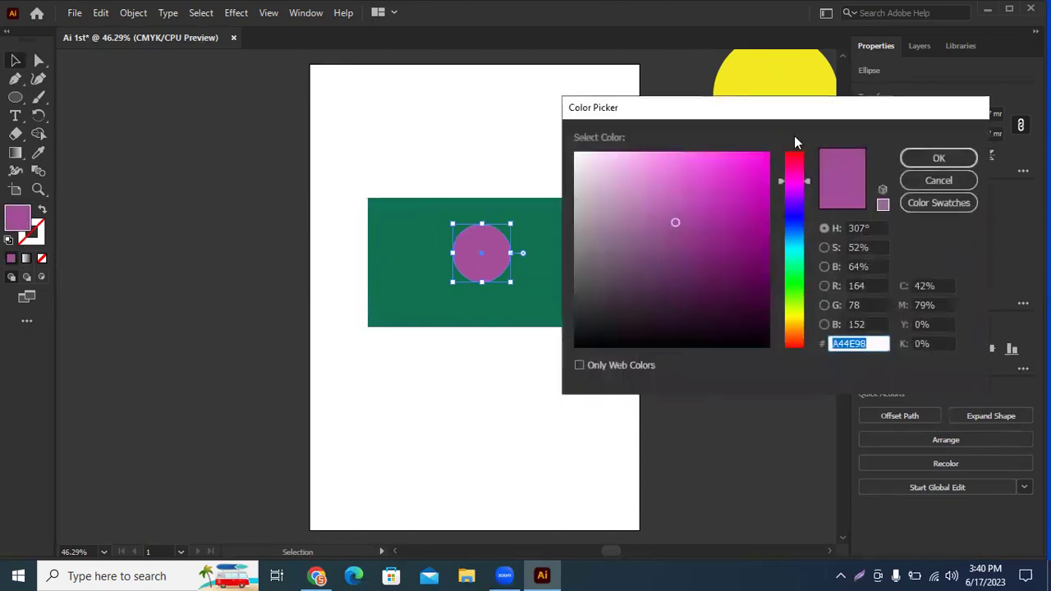
left_click(800, 164)
mouse_move(800, 164)
left_mouse_down()
mouse_move(797, 153)
mouse_move(761, 156)
left_mouse_up()
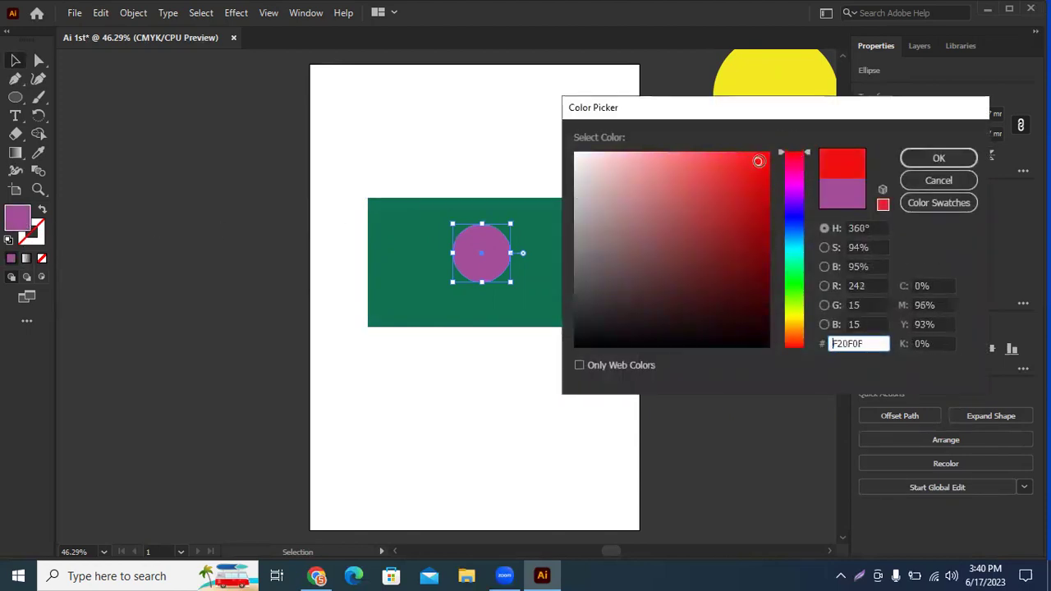
left_click(938, 157)
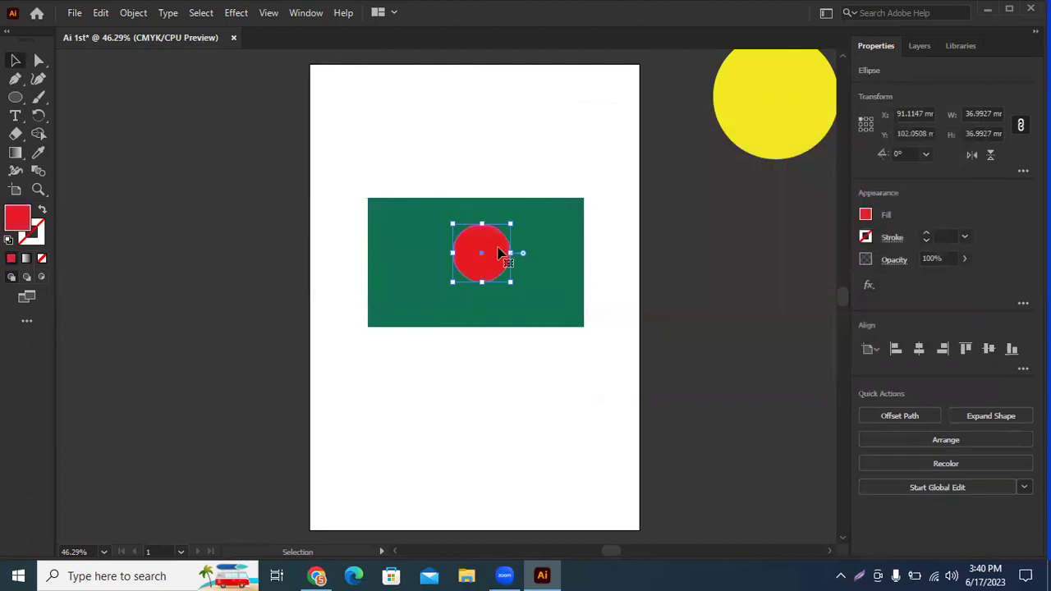
- Enlarge the red circle to about 55.37 mm and shift it into place
left_click_drag(510, 282, 542, 313)
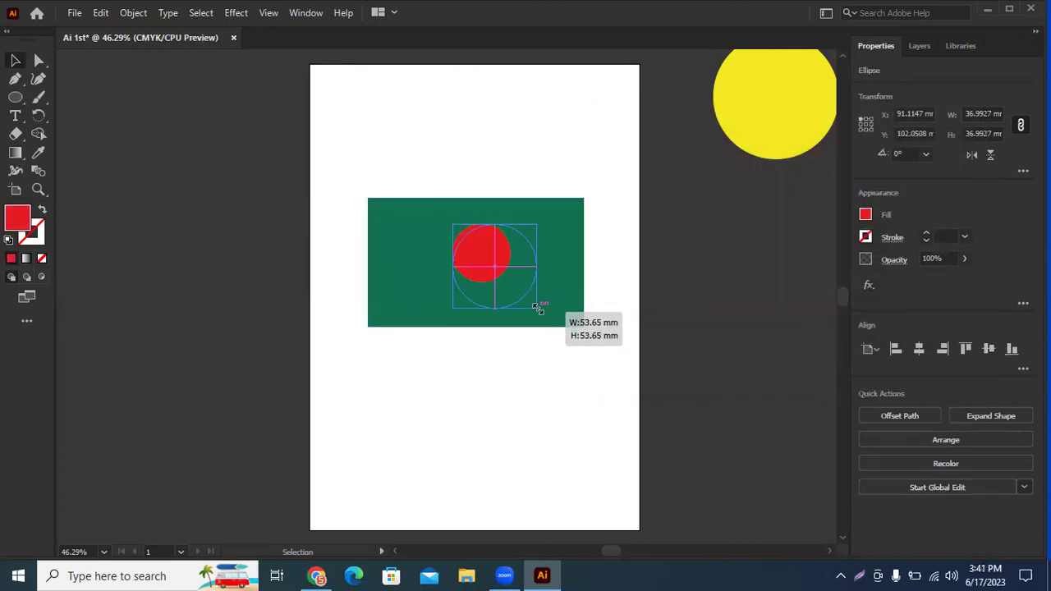
left_click(572, 133)
mouse_move(511, 265)
left_mouse_down()
mouse_move(481, 259)
mouse_move(509, 304)
left_mouse_up()
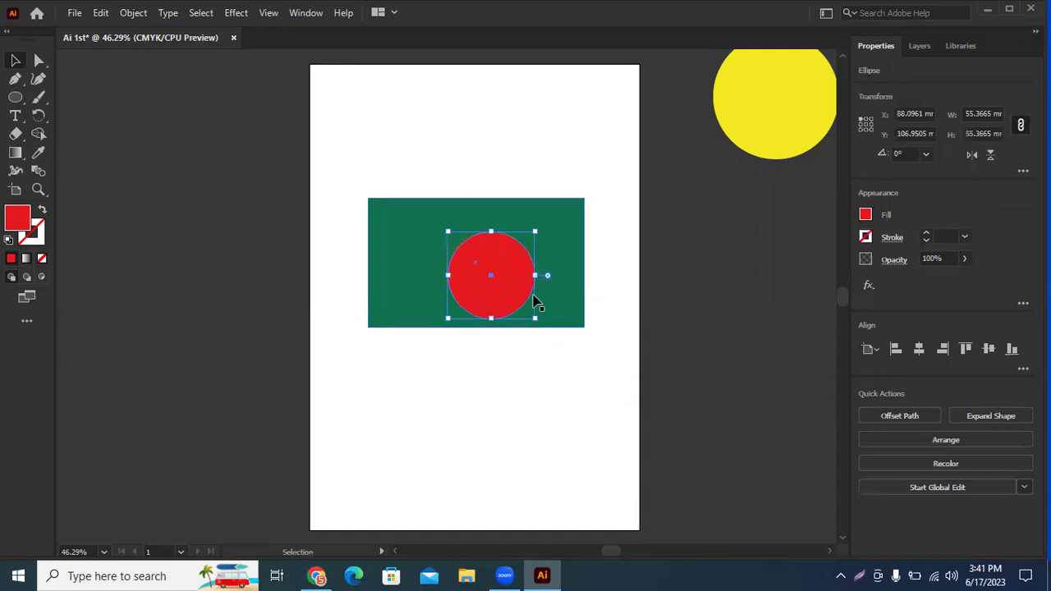
- Check the red circle's context menu and select the circle and rectangle in turn
right_click(485, 260)
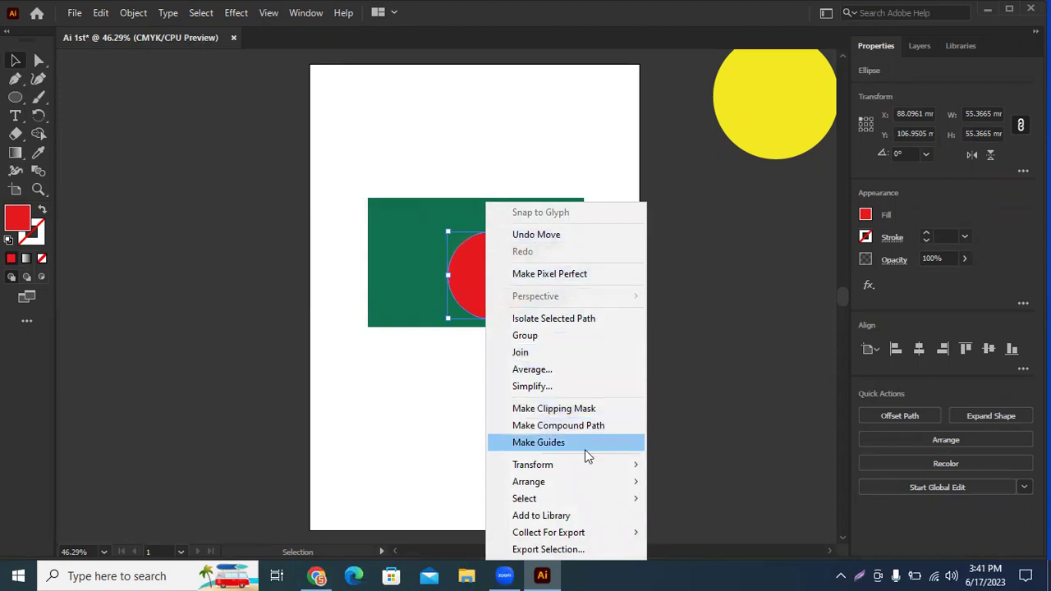
mouse_move(528, 482)
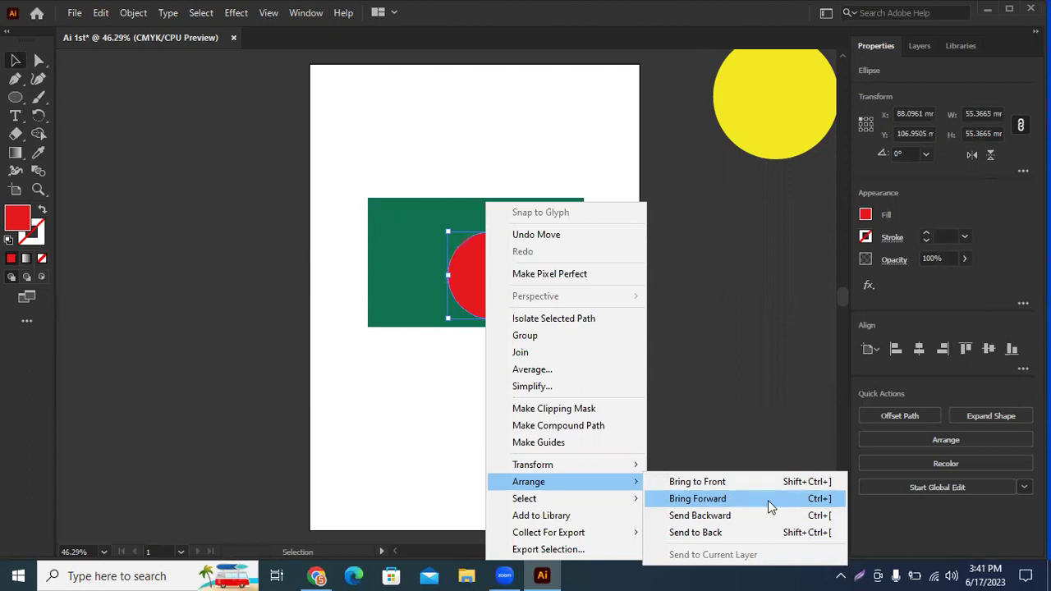
left_click(403, 244)
left_click(406, 246)
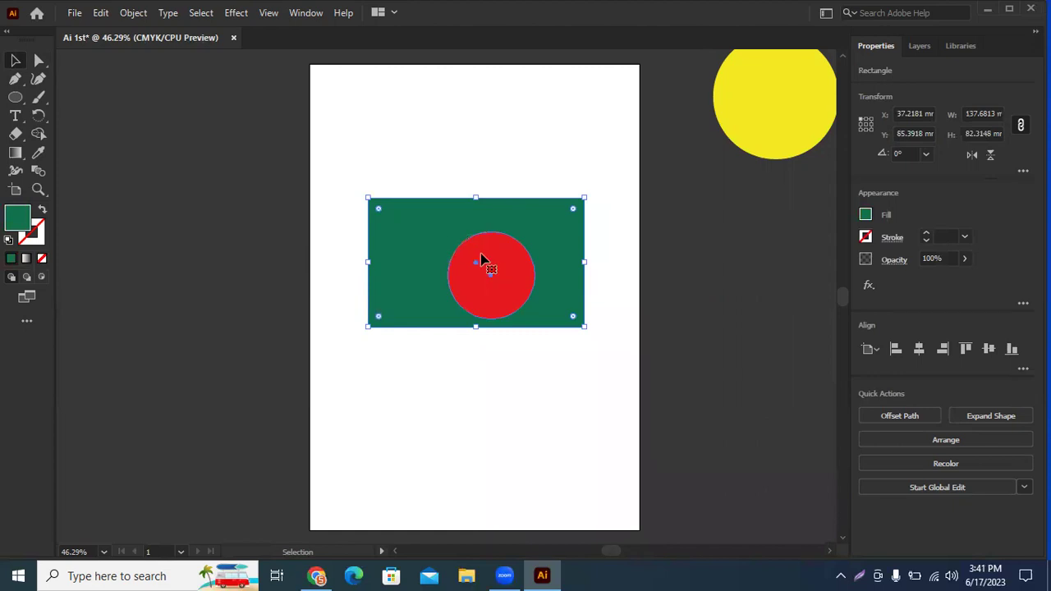
left_click(511, 284)
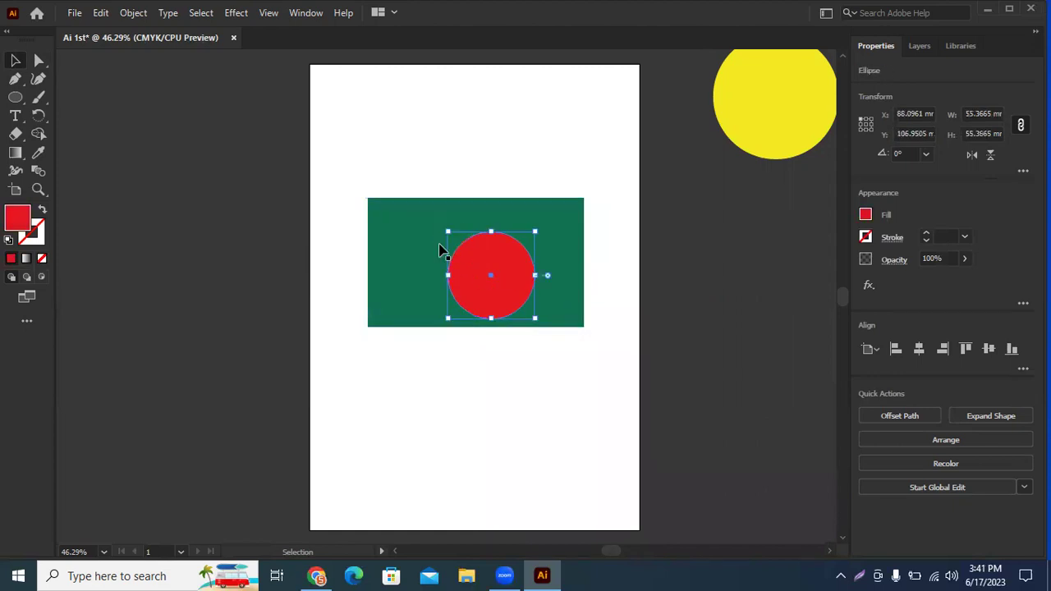
left_click(401, 231)
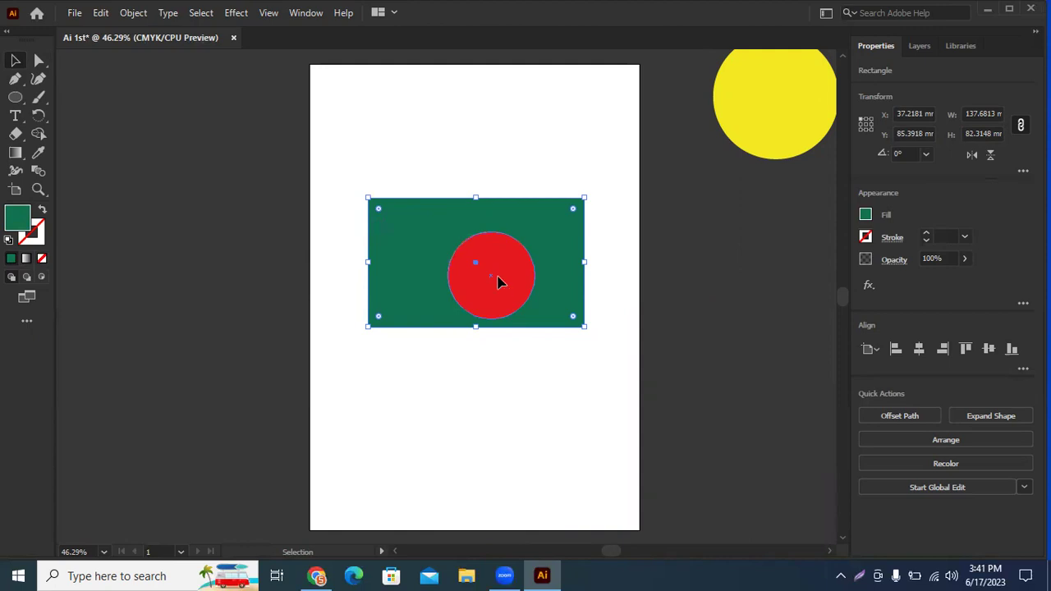
left_click(498, 281)
left_click(395, 216)
- Restack the green rectangle so it sits behind the red circle
right_click(394, 216)
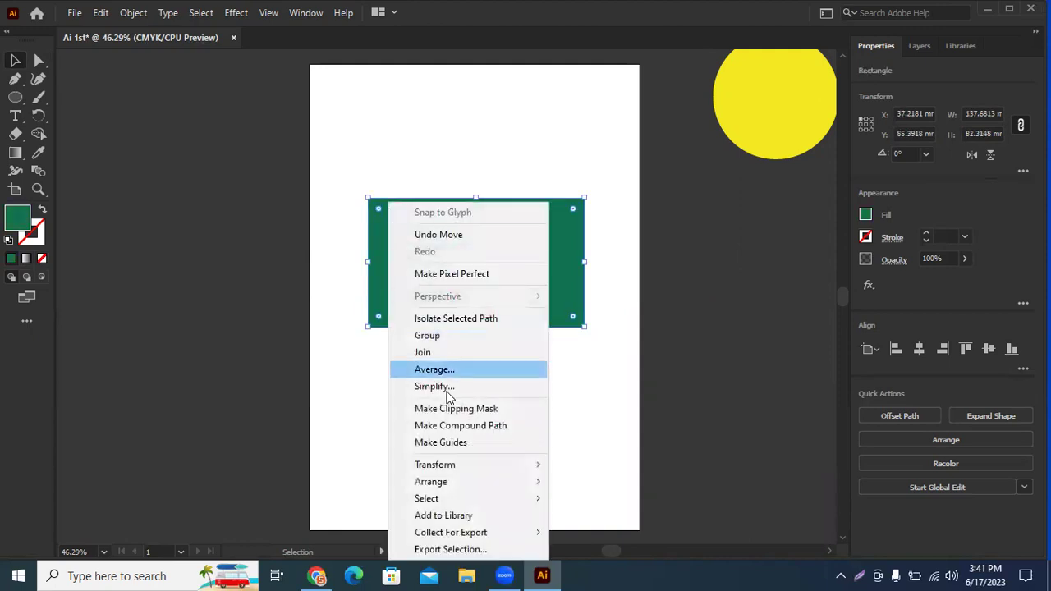
mouse_move(460, 482)
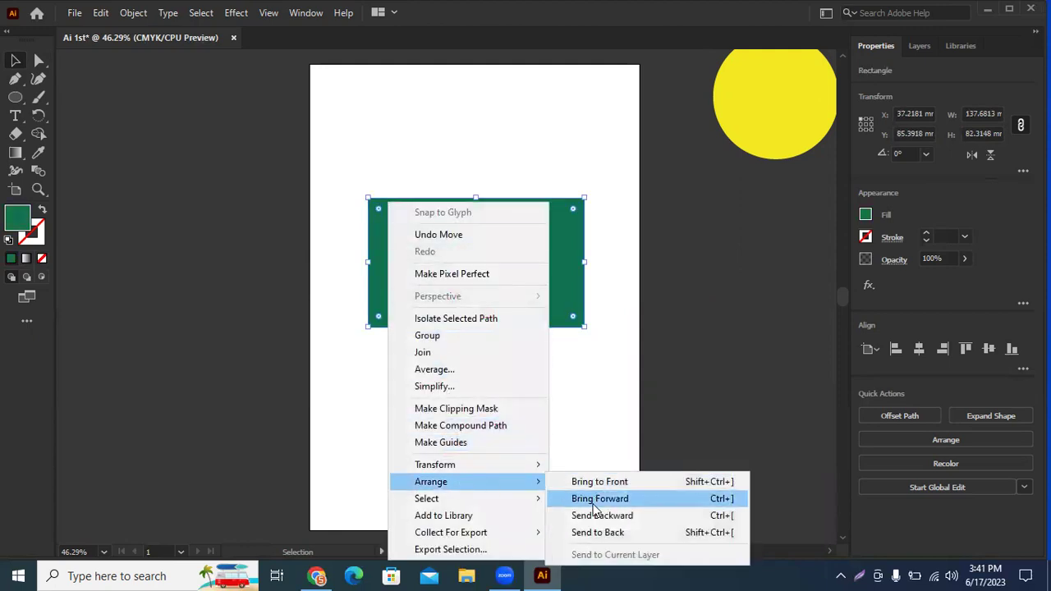
left_click(592, 501)
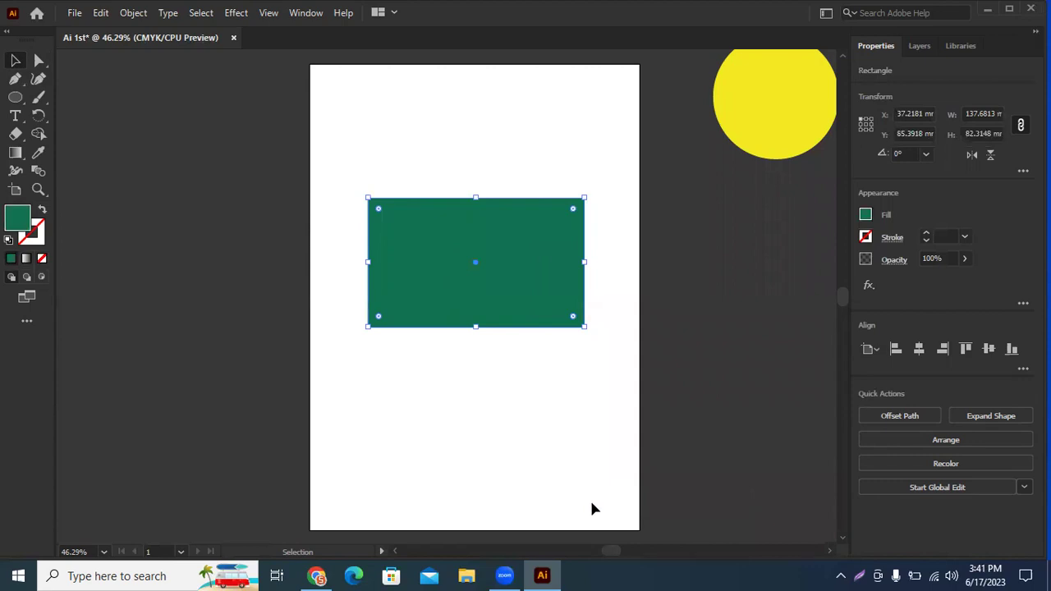
scroll(381, 287, "down", 1)
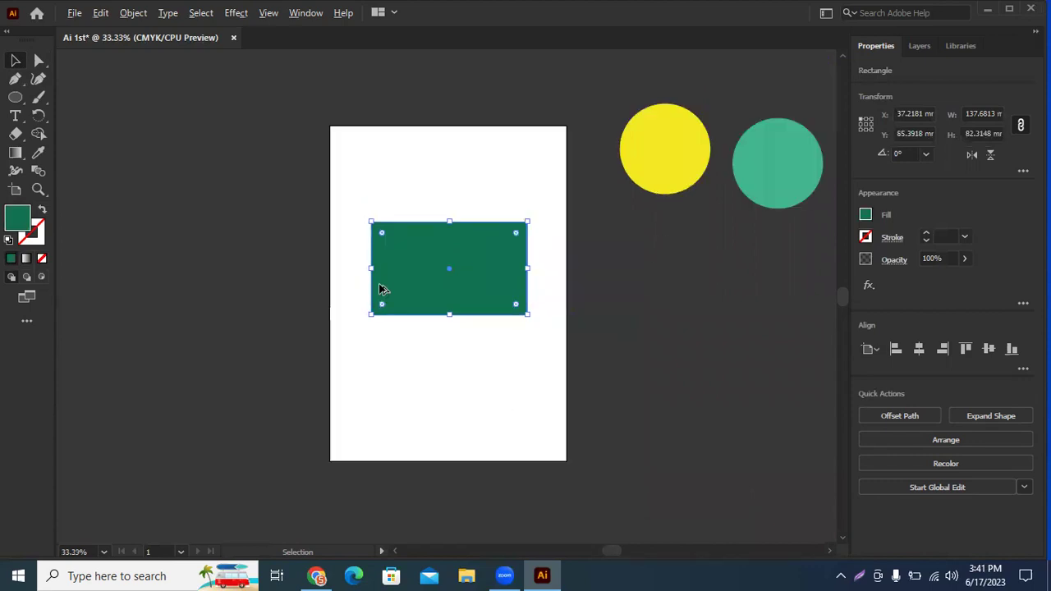
right_click(380, 289)
mouse_move(426, 482)
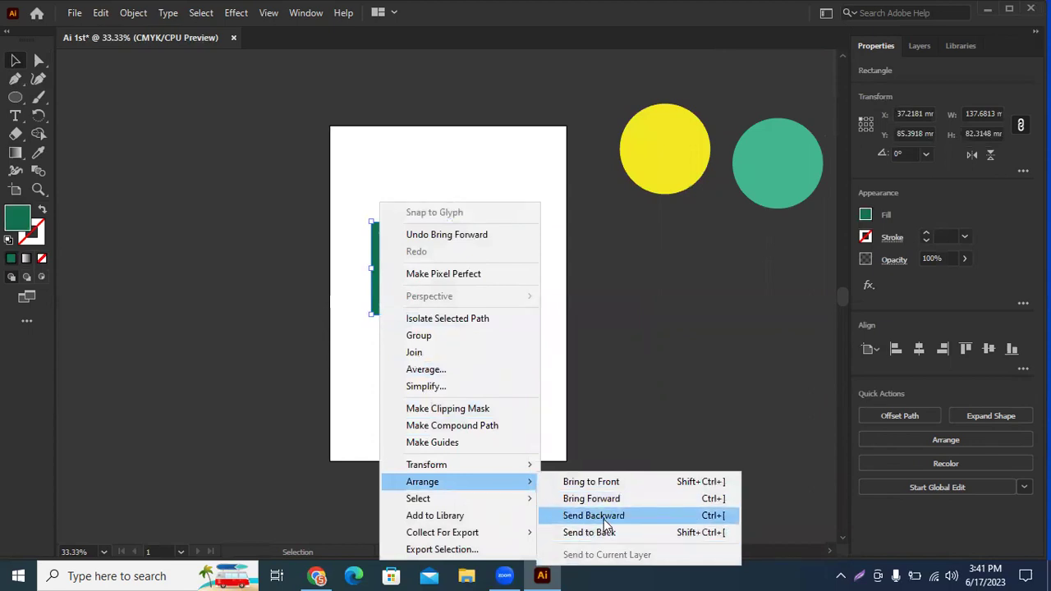
left_click(604, 519)
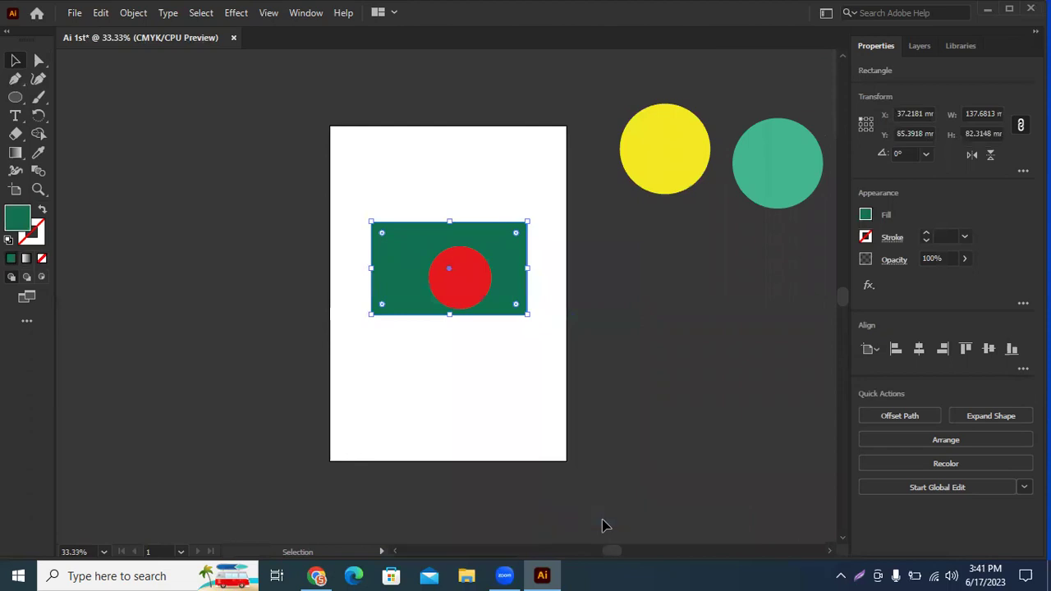
left_click(603, 241)
- Move the yellow and teal circles near the flag and the red circle to the rectangle's right edge
left_click_drag(657, 140, 535, 226)
left_click_drag(772, 161, 492, 202)
left_click(709, 185)
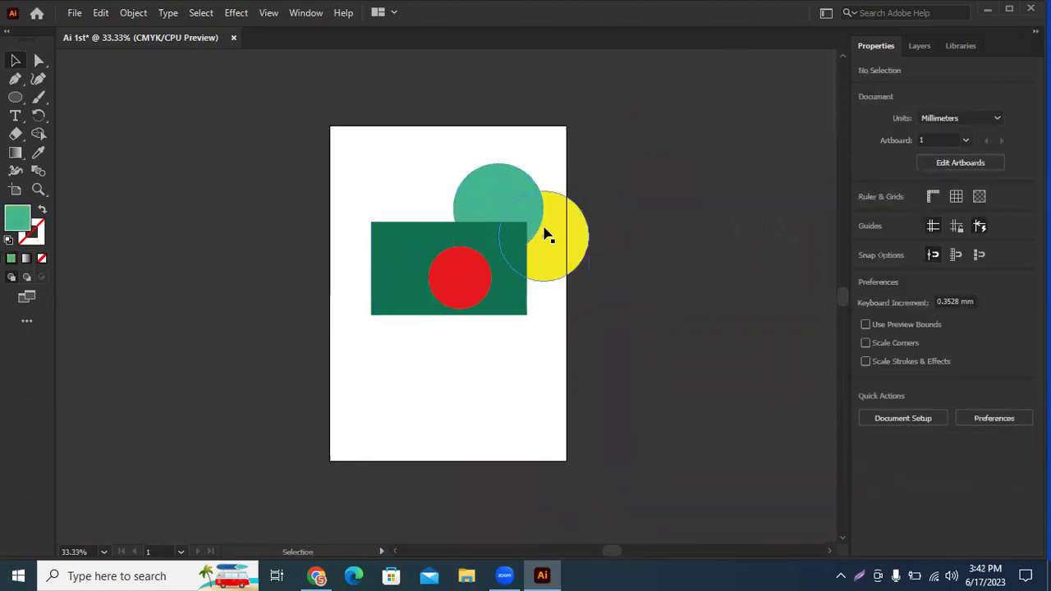
left_click_drag(460, 284, 495, 253)
left_click(700, 290)
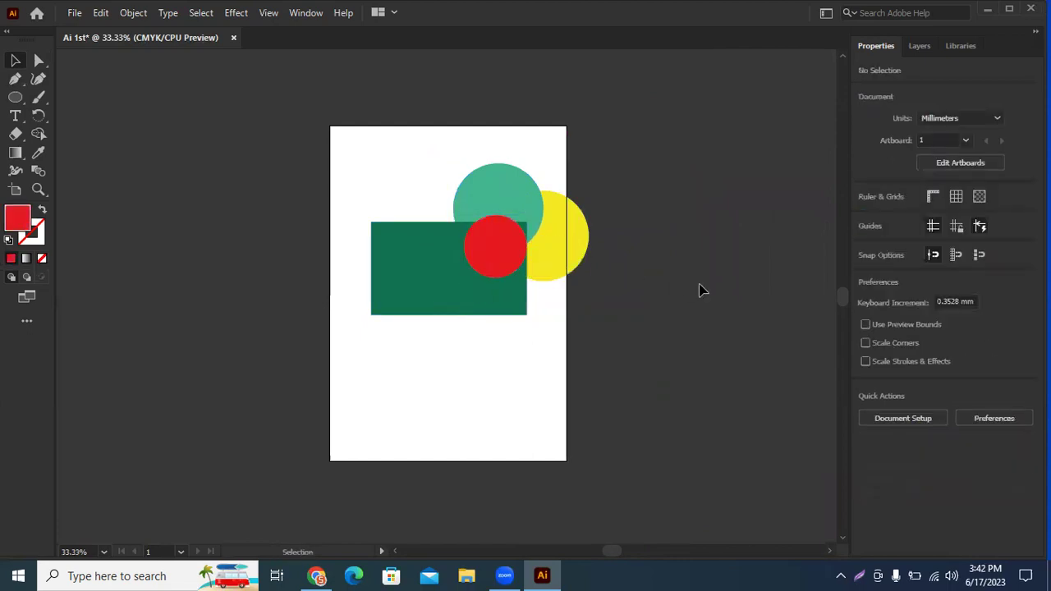
- Send the yellow circle one step backward and the teal circle behind the flag shapes
left_click(561, 241)
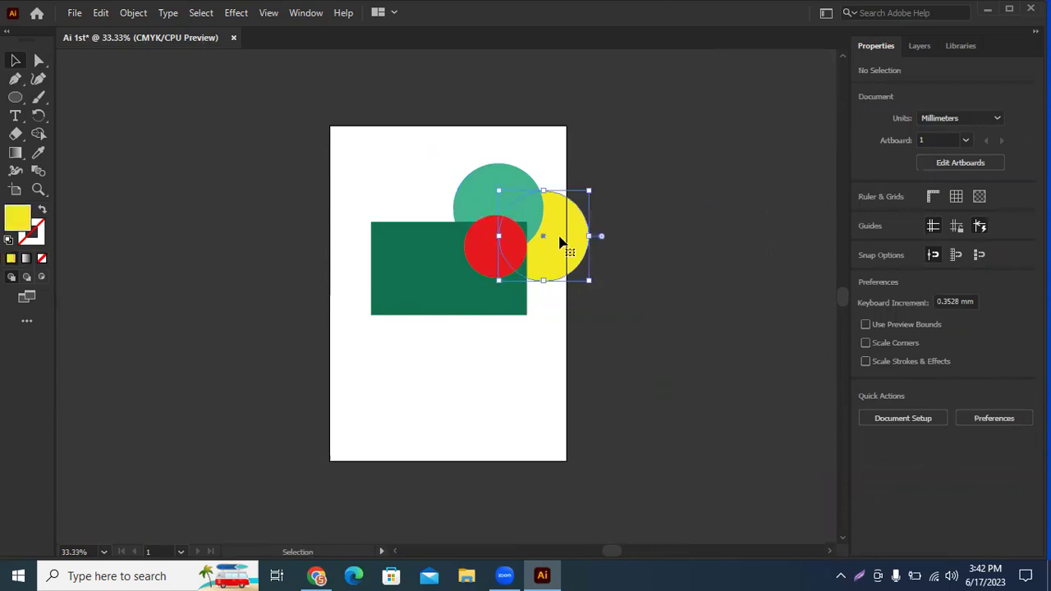
right_click(561, 240)
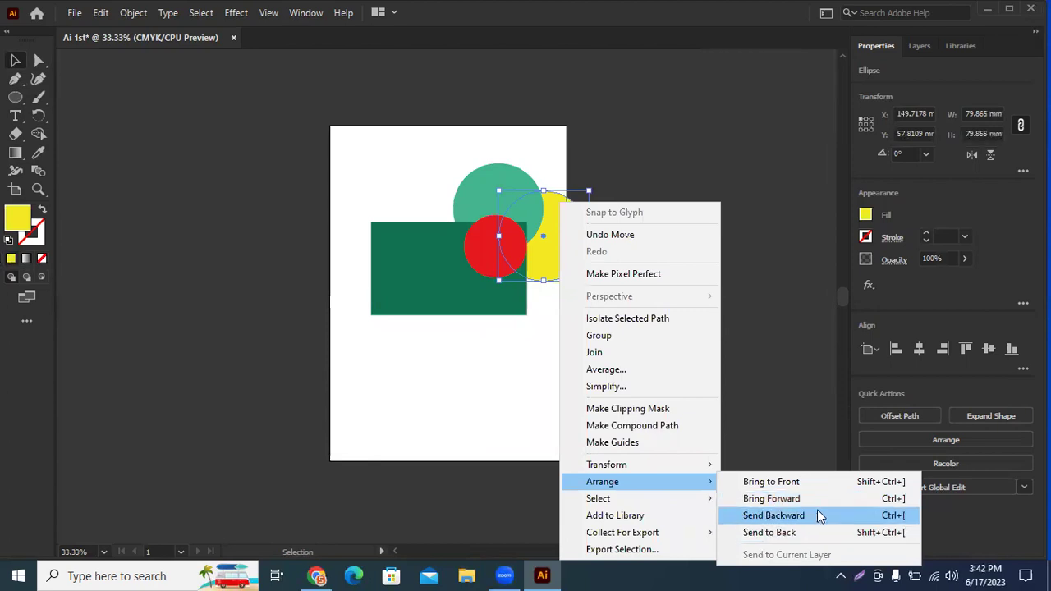
left_click(474, 168)
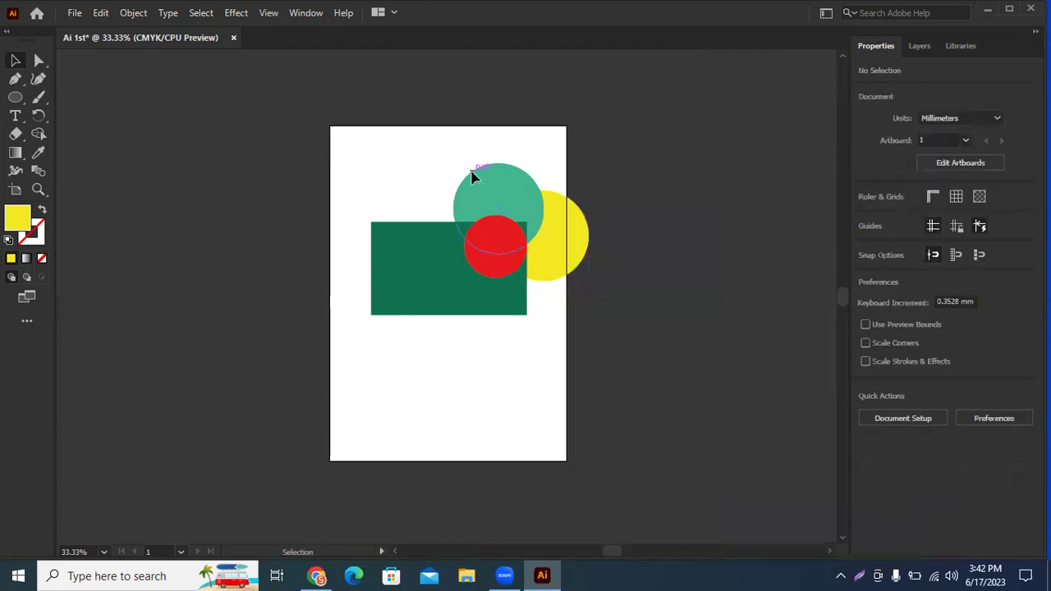
right_click(473, 173)
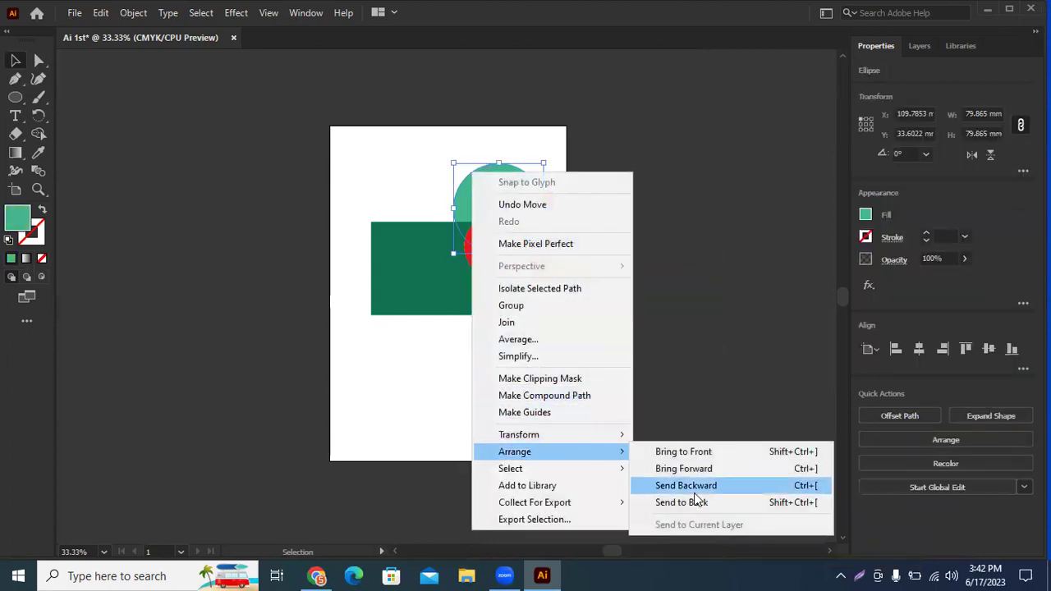
mouse_move(514, 451)
left_click(702, 493)
- Leave the red circle's stacking unchanged and move the teal and yellow circles off the artboard
left_click(413, 308)
left_click(484, 258)
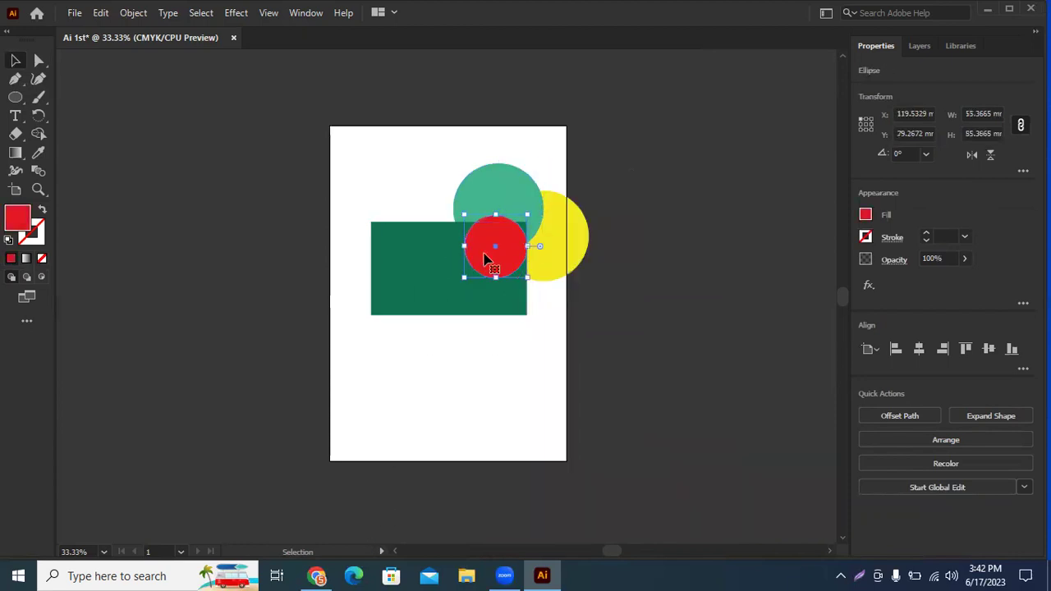
right_click(484, 259)
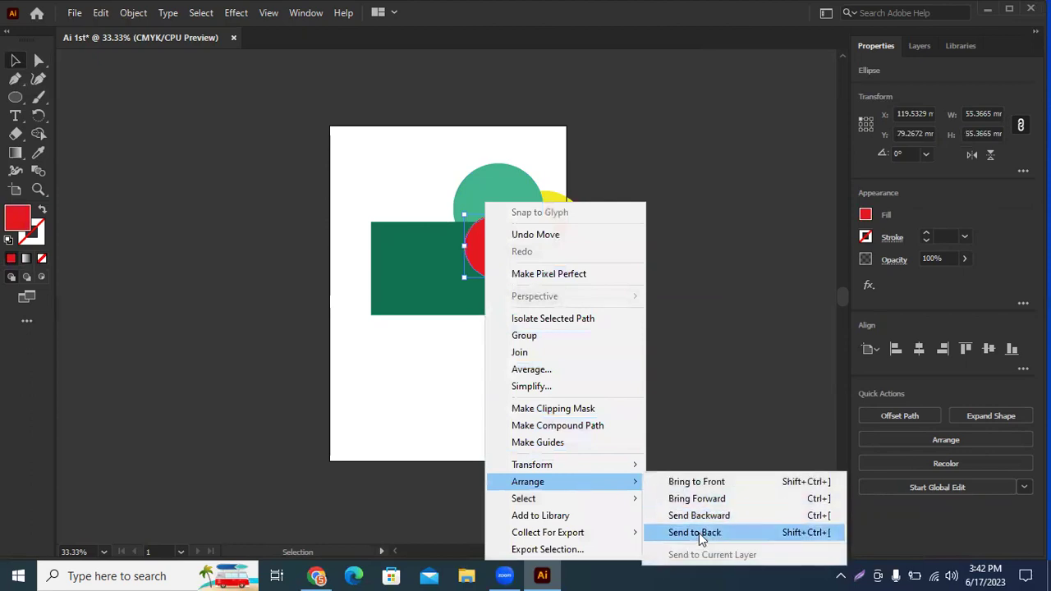
left_click(773, 299)
left_click_drag(516, 199, 720, 150)
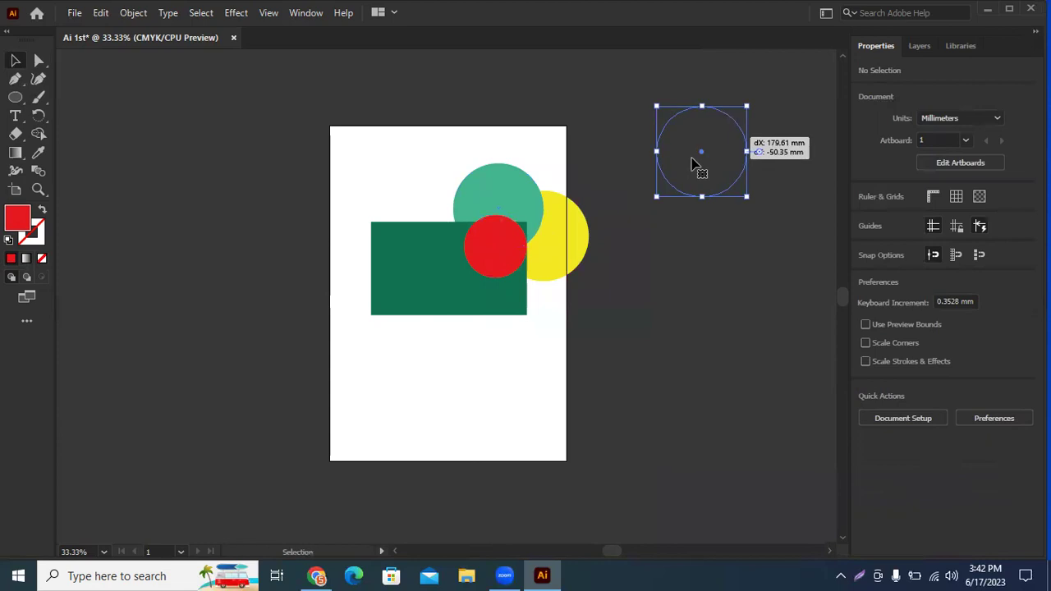
left_click_drag(560, 225, 732, 223)
left_click(511, 203)
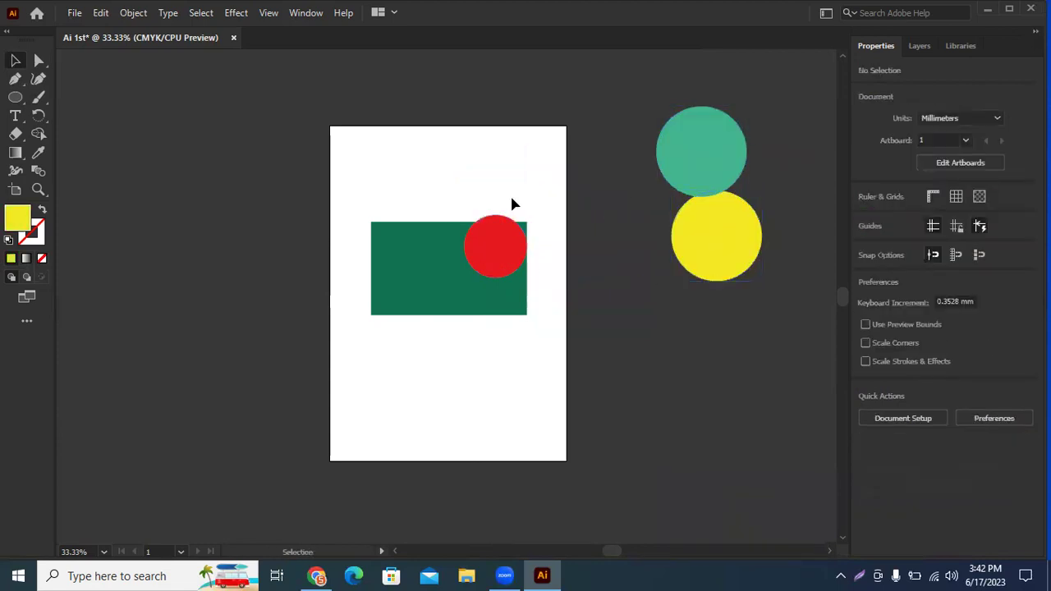
- Select the red circle and show the Align To options, currently set to Artboard
scroll(397, 274, "up", 2, "alt")
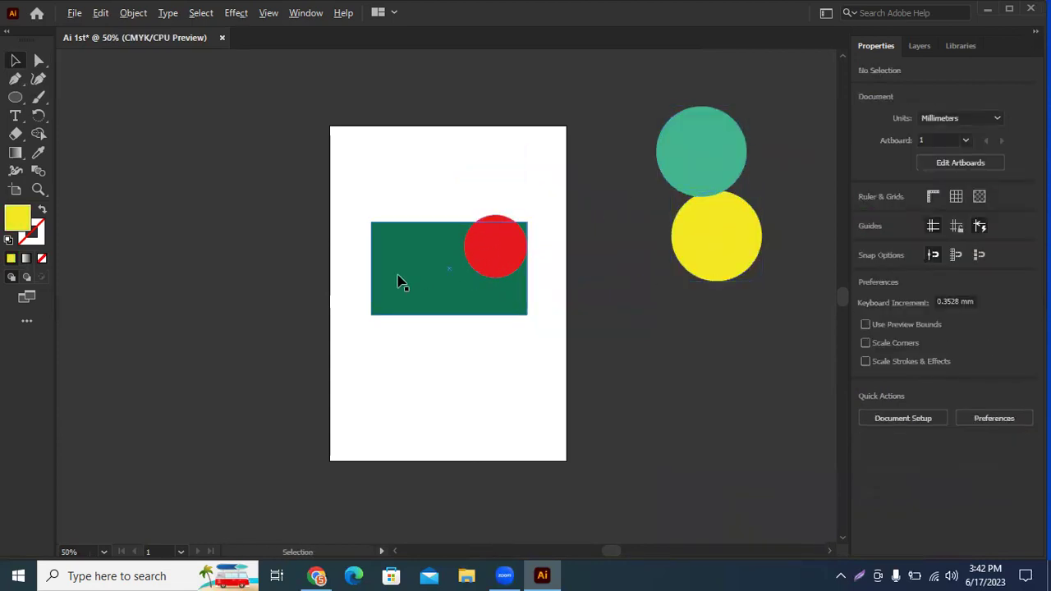
scroll(417, 274, "down", 1, "alt")
left_click(529, 214)
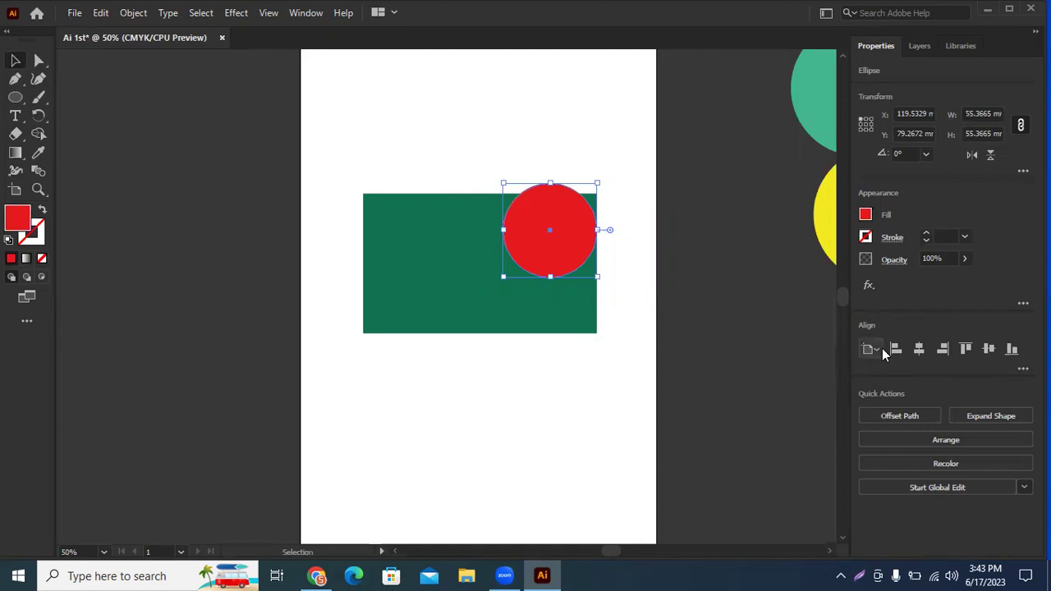
left_click(875, 350)
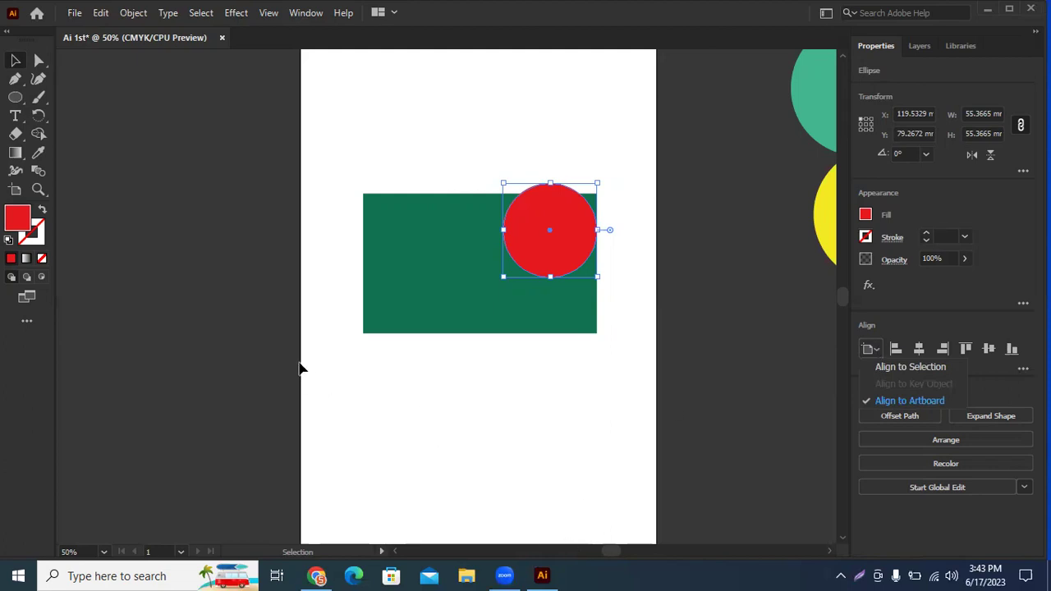
- Try the artboard Align buttons on the red circle, ending horizontally centred at X 77.3167 mm
left_click(896, 348)
left_click(896, 348)
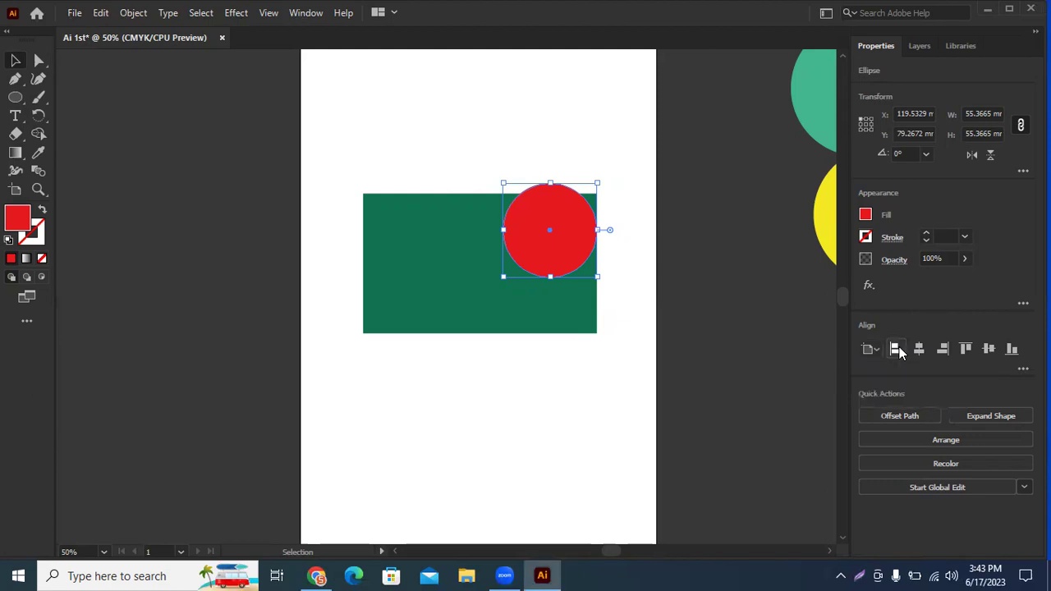
left_click(940, 353)
scroll(663, 481, "up", 2)
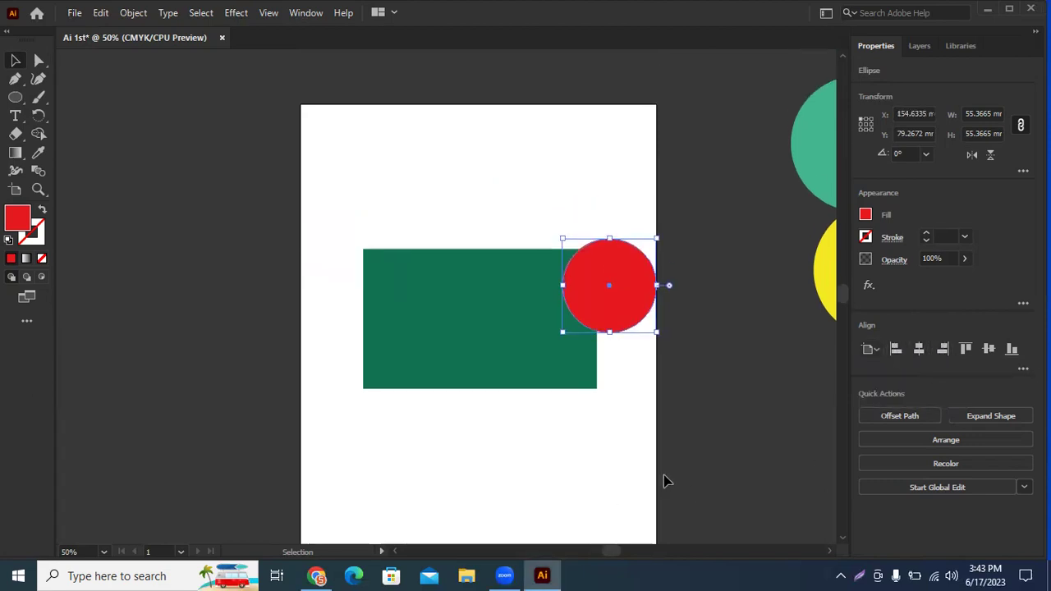
left_click(966, 349)
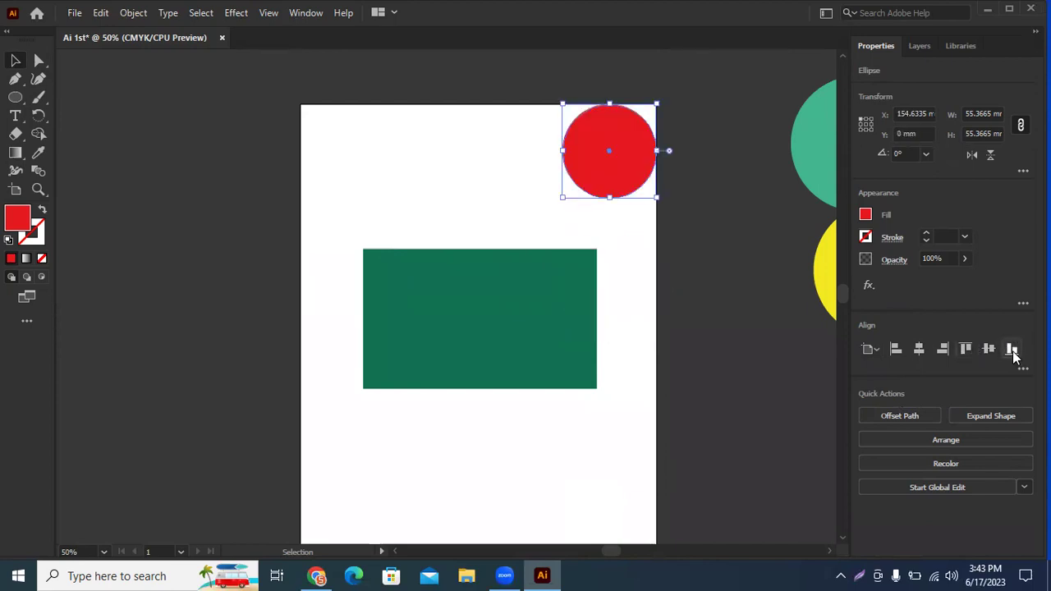
left_click(1011, 349)
left_click(996, 350)
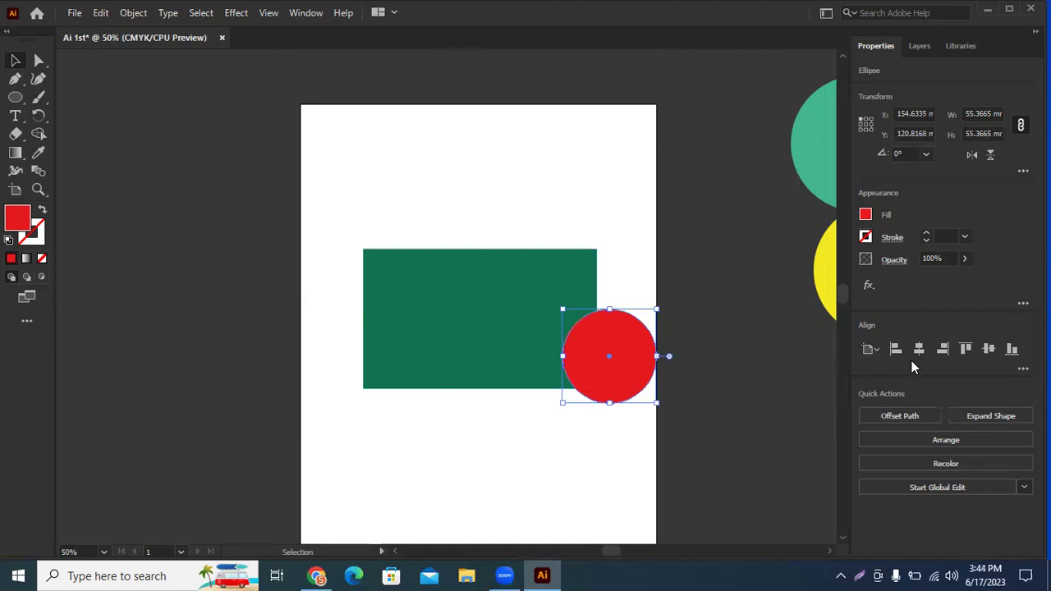
left_click(921, 352)
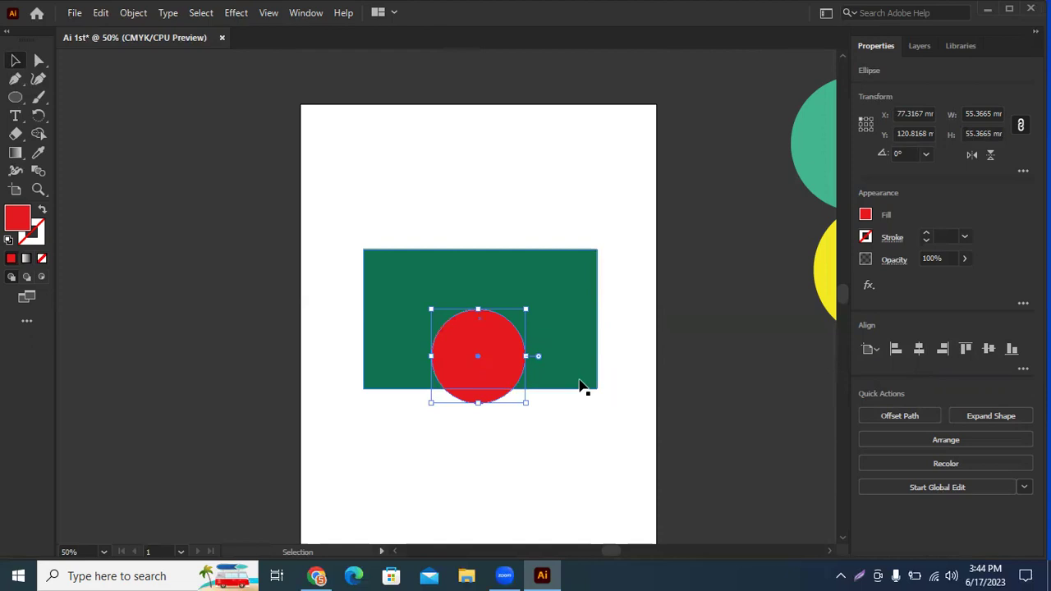
left_click(623, 244)
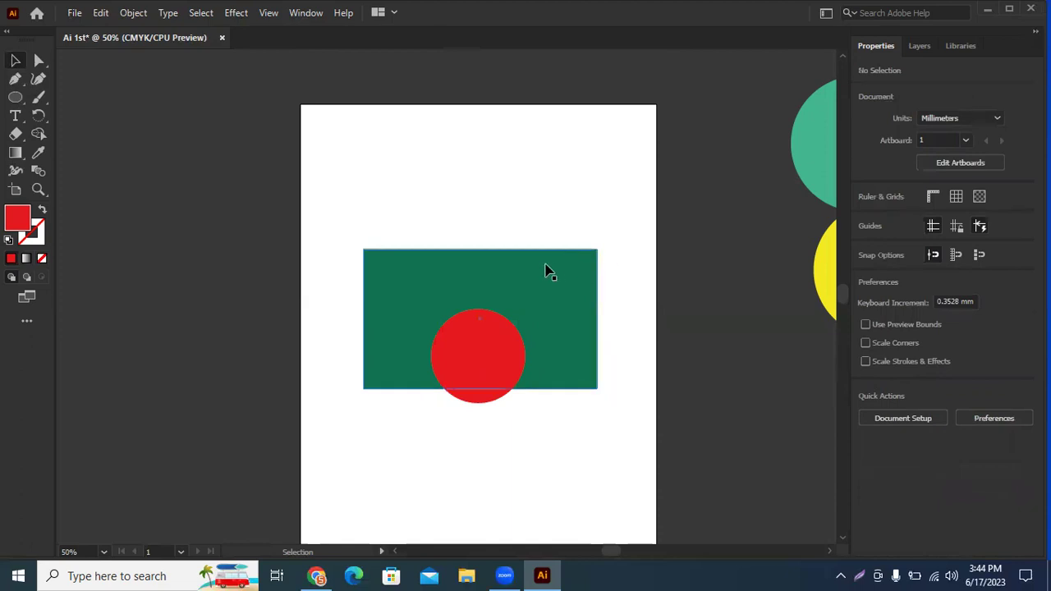
- Select the green rectangle plus red circle and check the Align To options without changing them
left_click(538, 287)
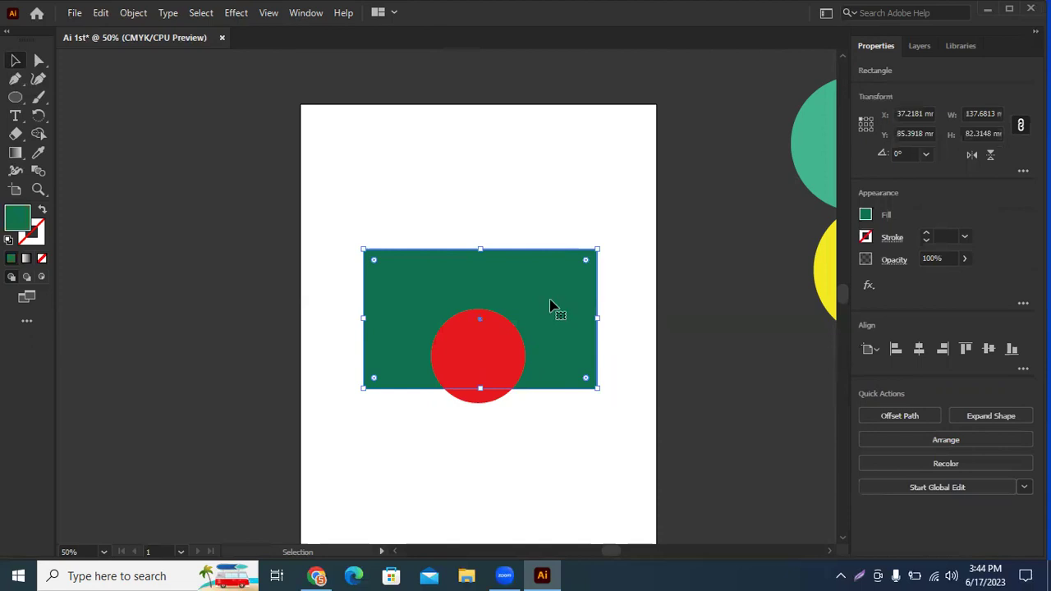
left_click(454, 352, "shift")
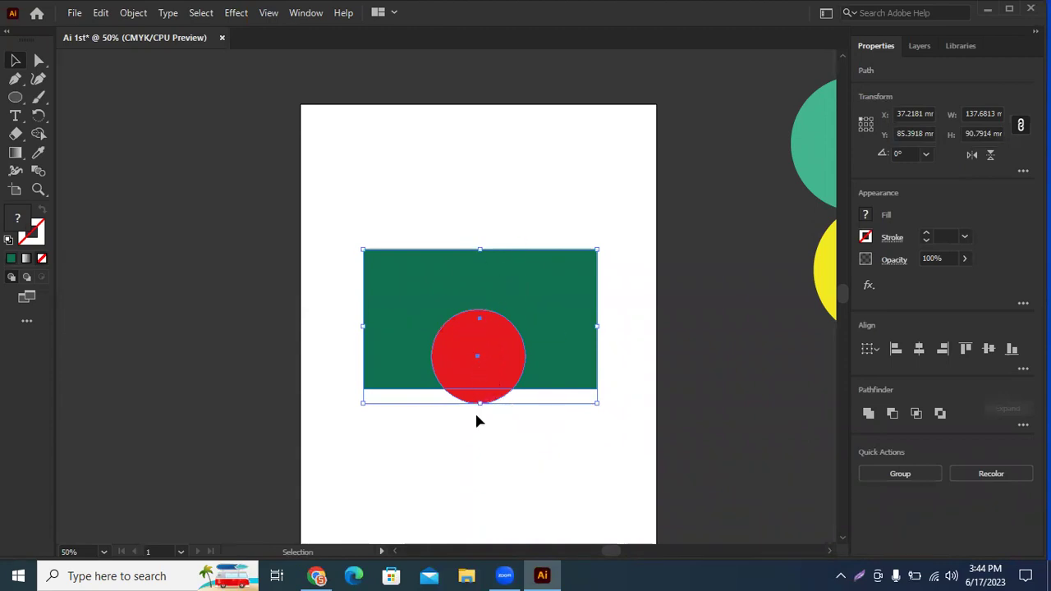
left_click(871, 351)
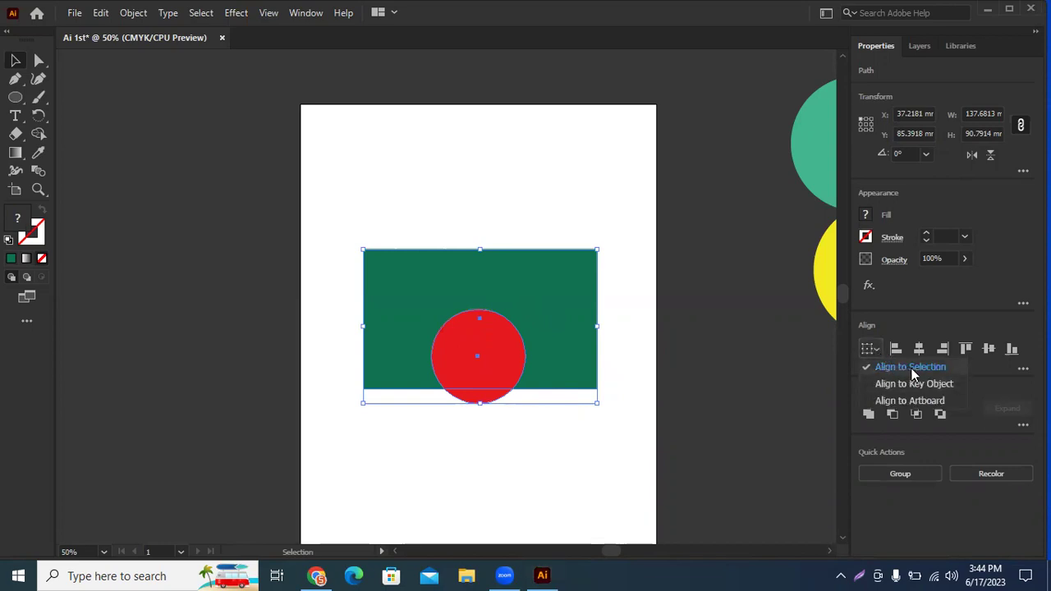
key("Escape")
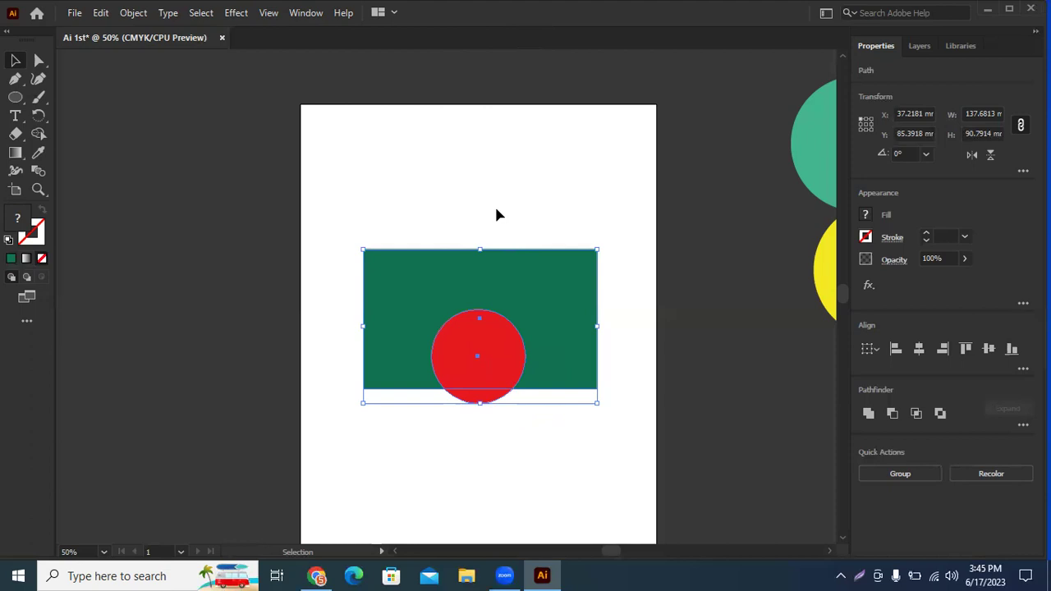
- Align the red circle and green rectangle to each other's horizontal and vertical centres
left_click(917, 355)
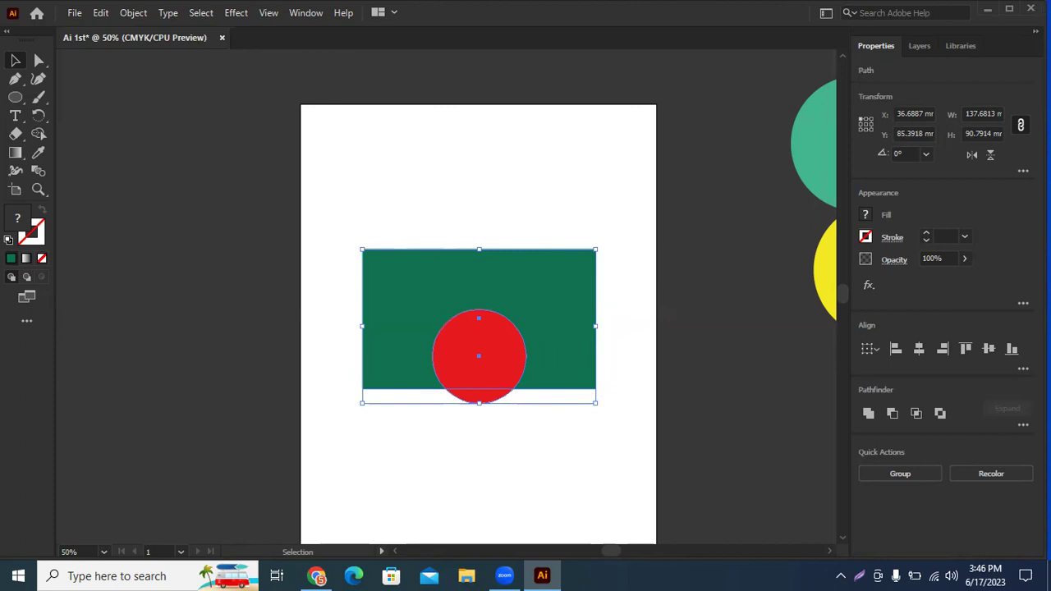
left_click(995, 348)
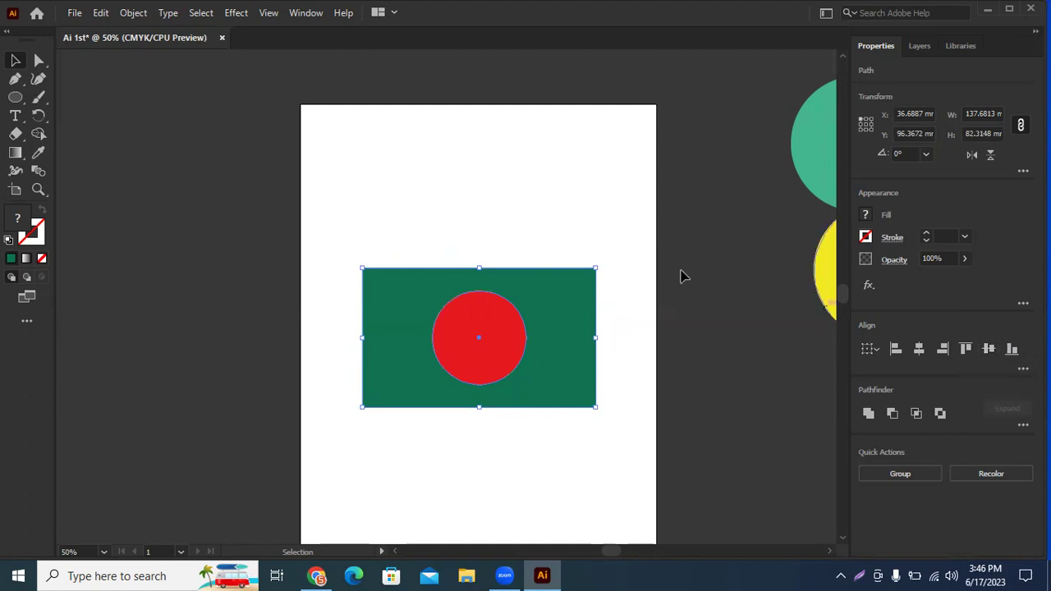
- Undo the vertical alignment, move the red circle aside, and reselect it with the rectangle
key("ctrl+z")
key("v")
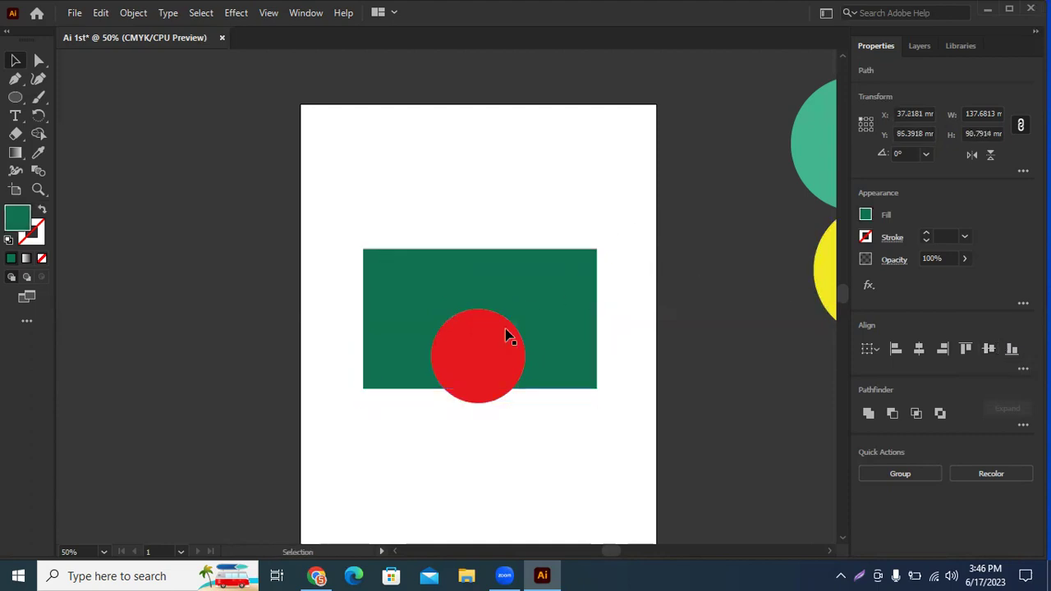
left_click_drag(506, 336, 597, 203)
mouse_move(464, 159)
left_mouse_down()
mouse_move(538, 348)
mouse_move(531, 318)
left_mouse_up()
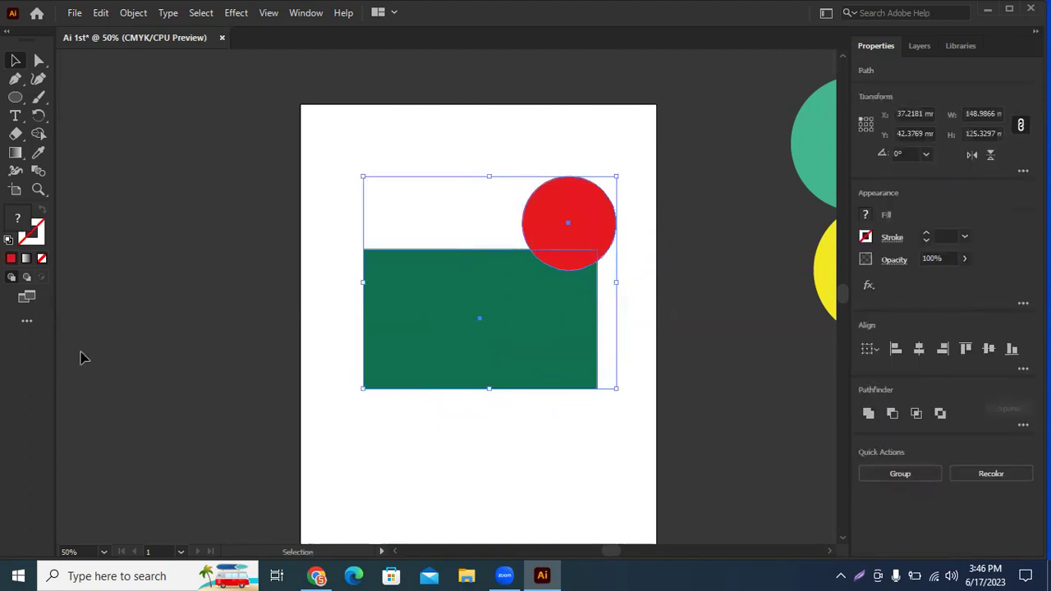
left_click(454, 141)
left_click(537, 256)
left_click(492, 302, "shift")
left_click(880, 346)
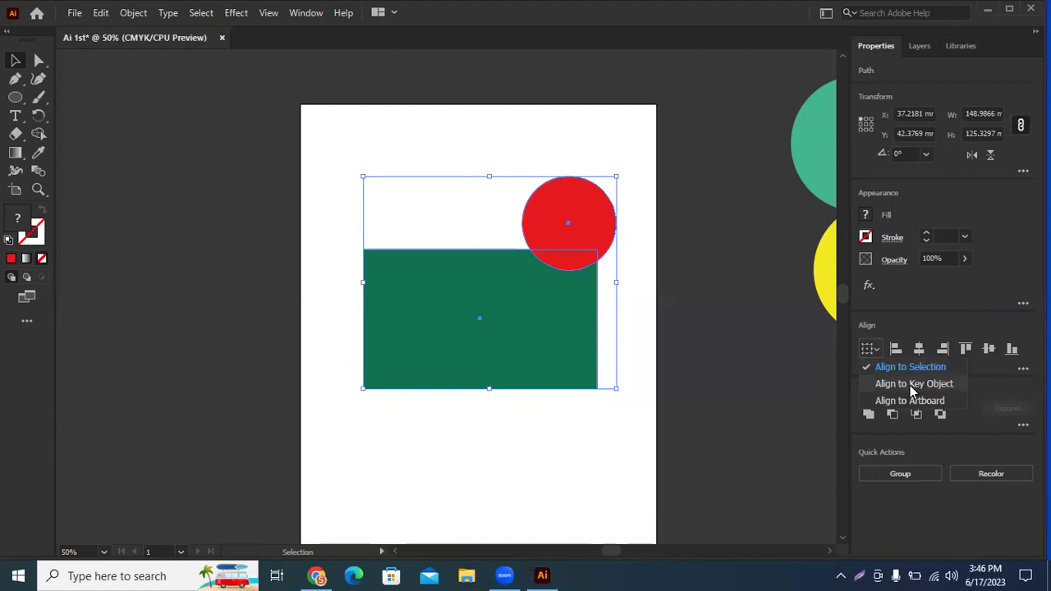
left_click(648, 18)
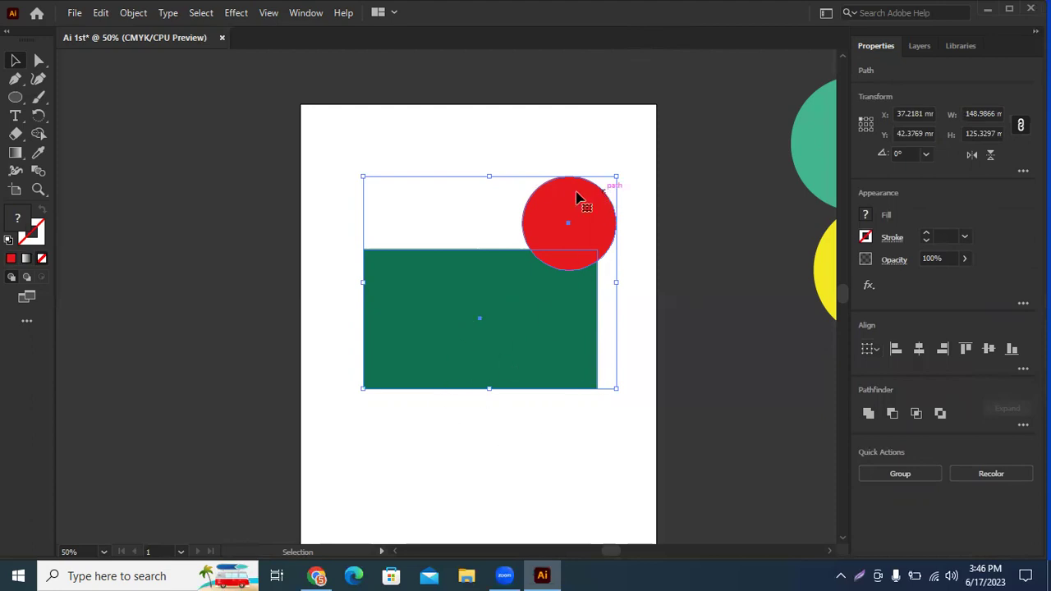
- Make the rectangle the key object and centre the red circle on it horizontally and vertically
left_click(438, 281)
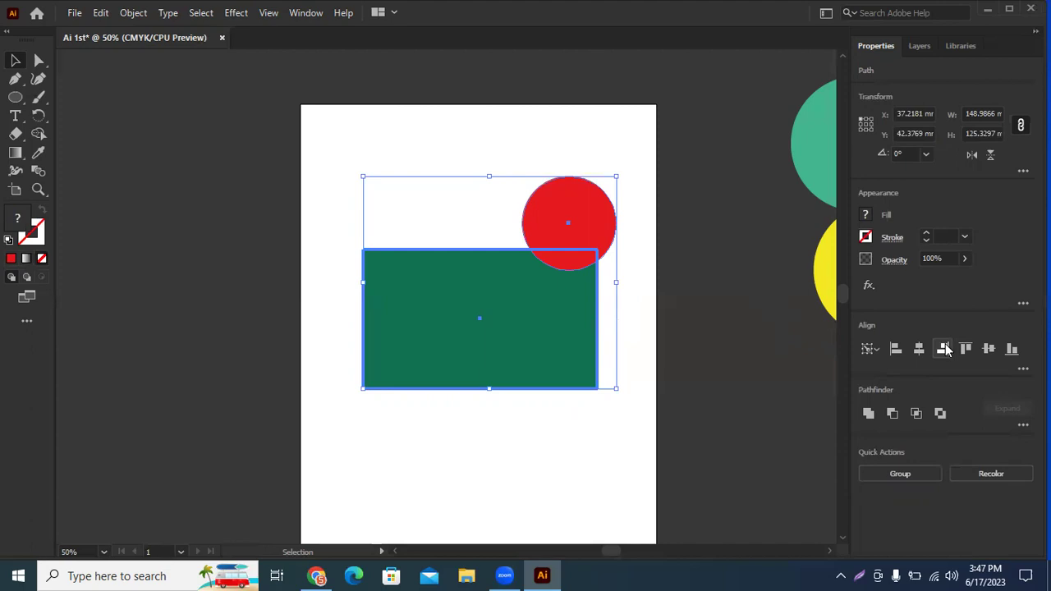
left_click(944, 349)
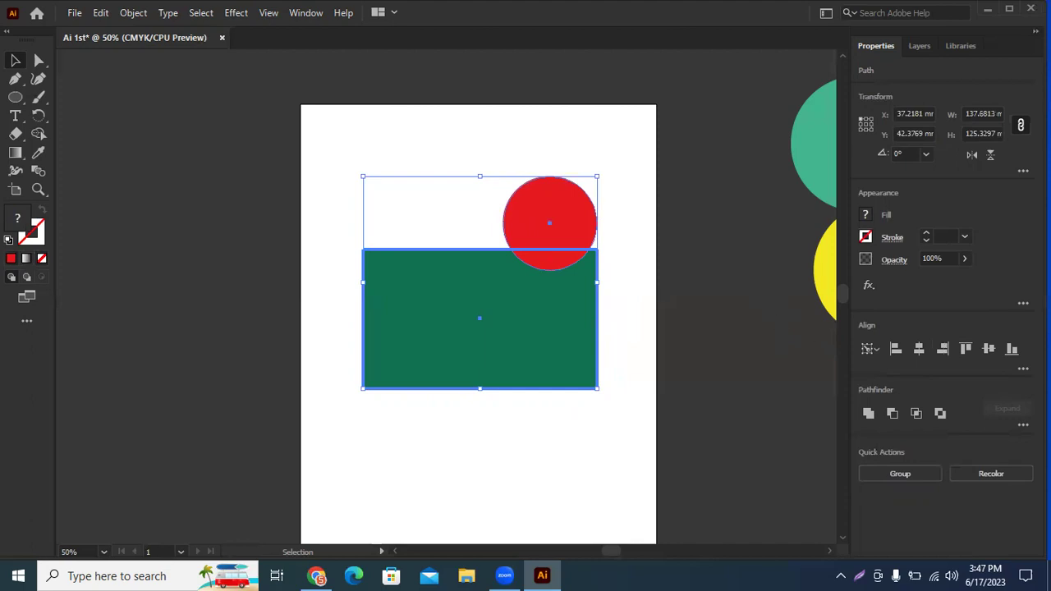
left_click(988, 350)
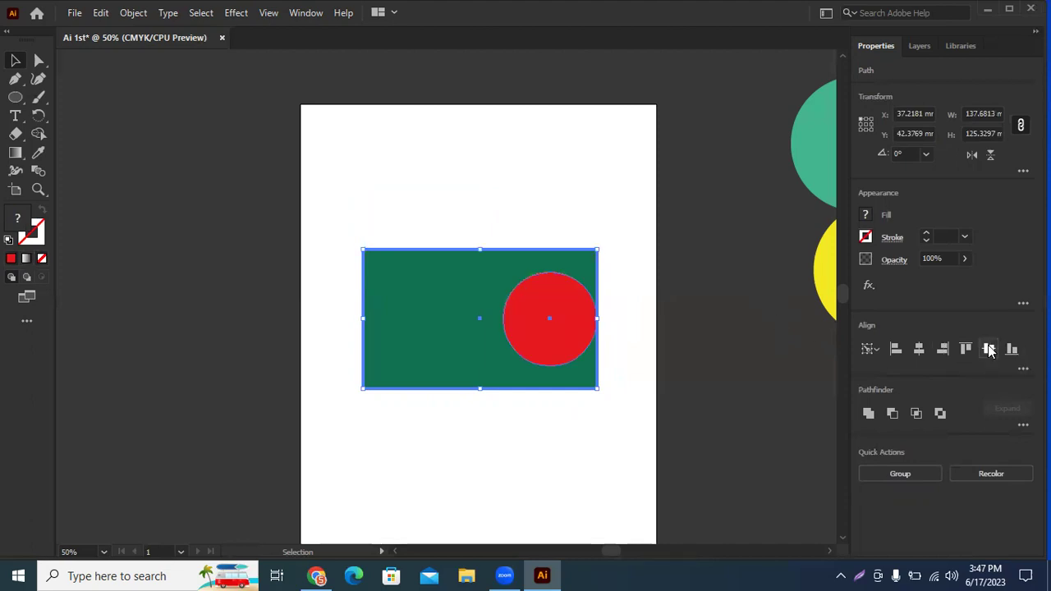
left_click(918, 350)
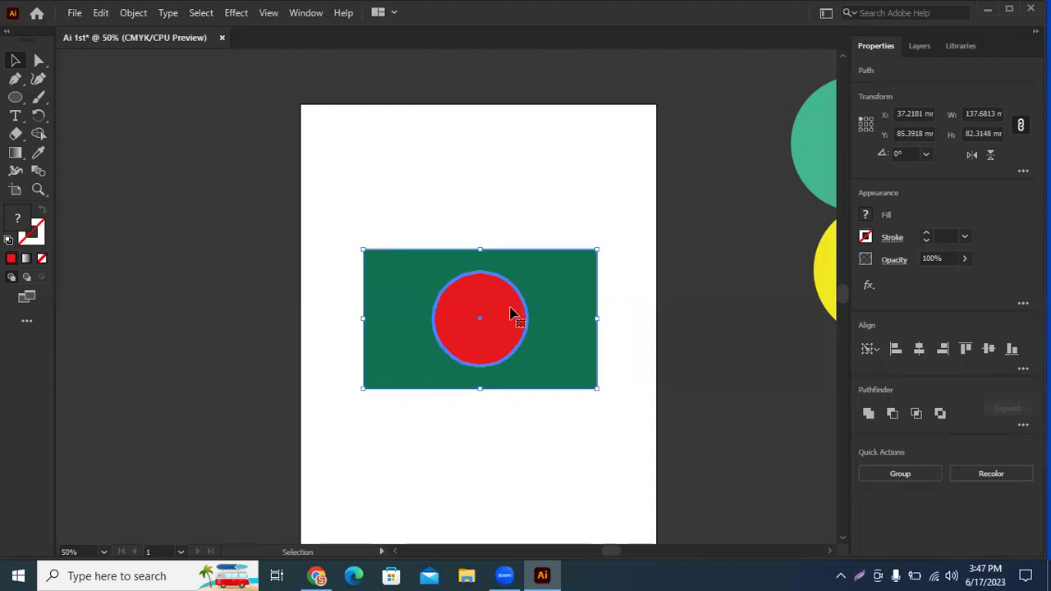
left_click(697, 212)
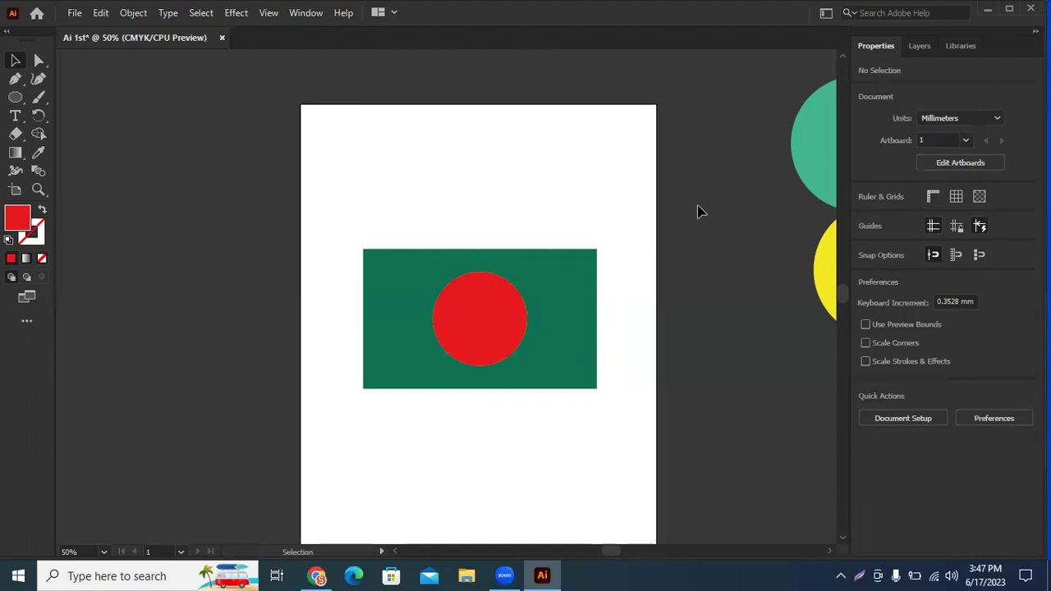
- Delete the flag shapes and bring the green and yellow circles onto the page
left_click_drag(533, 168, 391, 555)
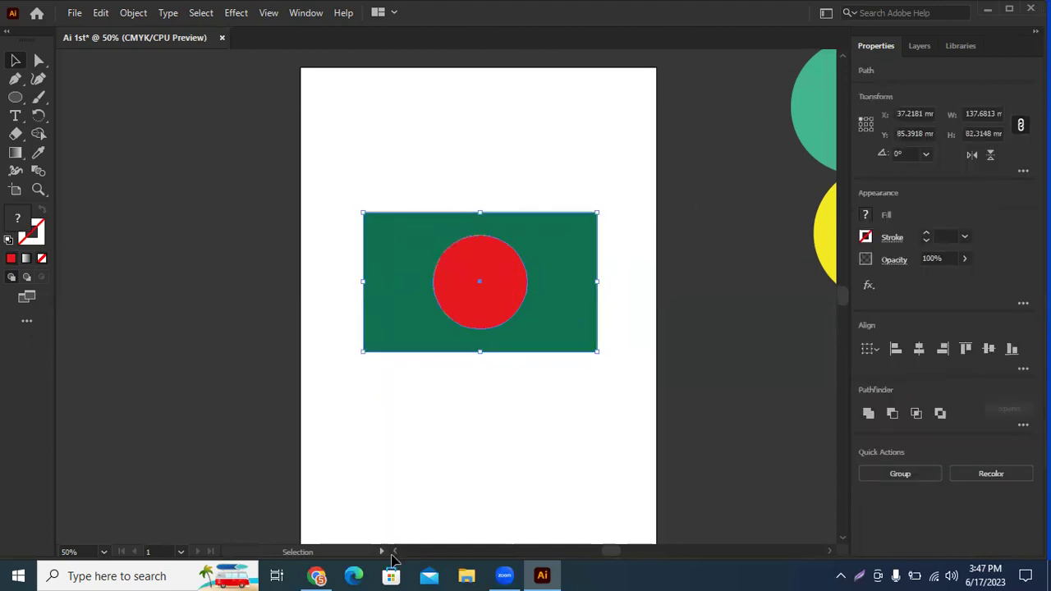
key("Delete")
left_click(802, 180)
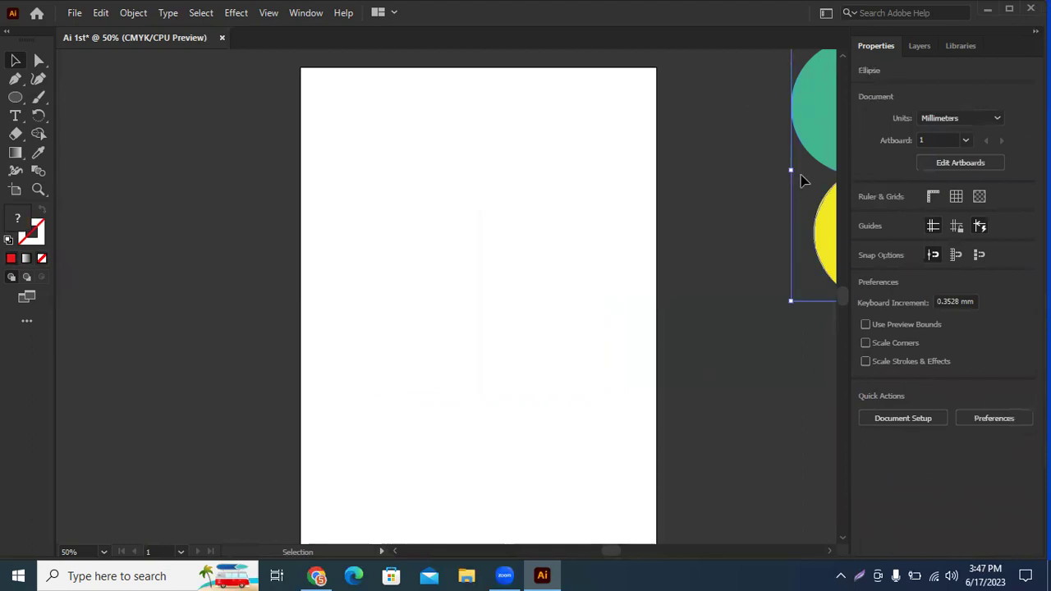
left_click_drag(802, 181, 391, 215)
left_click(654, 214)
- Place the yellow circle right of the green one and align both at the same height
mouse_move(458, 345)
left_mouse_down()
mouse_move(584, 218)
mouse_move(593, 293)
left_mouse_up()
left_click_drag(405, 115, 630, 287)
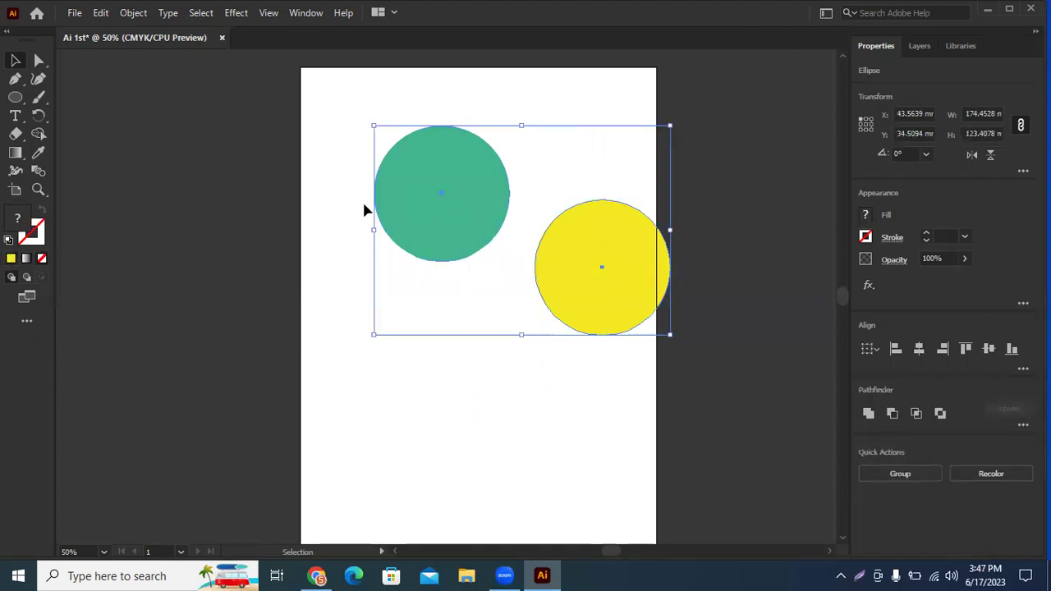
left_click_drag(462, 211, 419, 213)
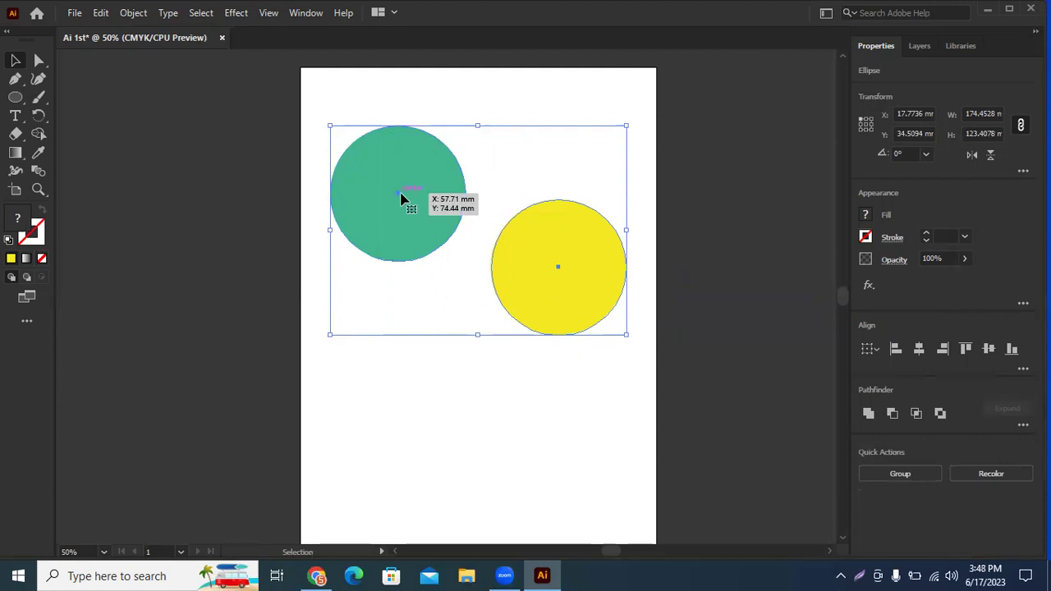
left_click(991, 355)
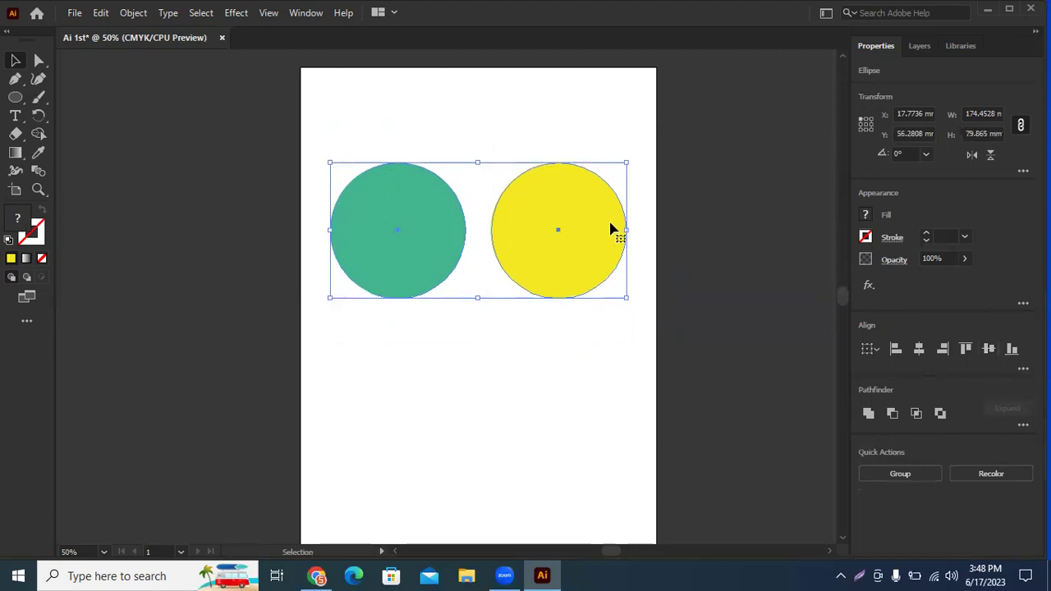
left_click(714, 246)
- Slide the yellow circle left to overlap the green circle, then marquee-select both circles
left_click(561, 251)
left_click_drag(589, 227, 596, 216)
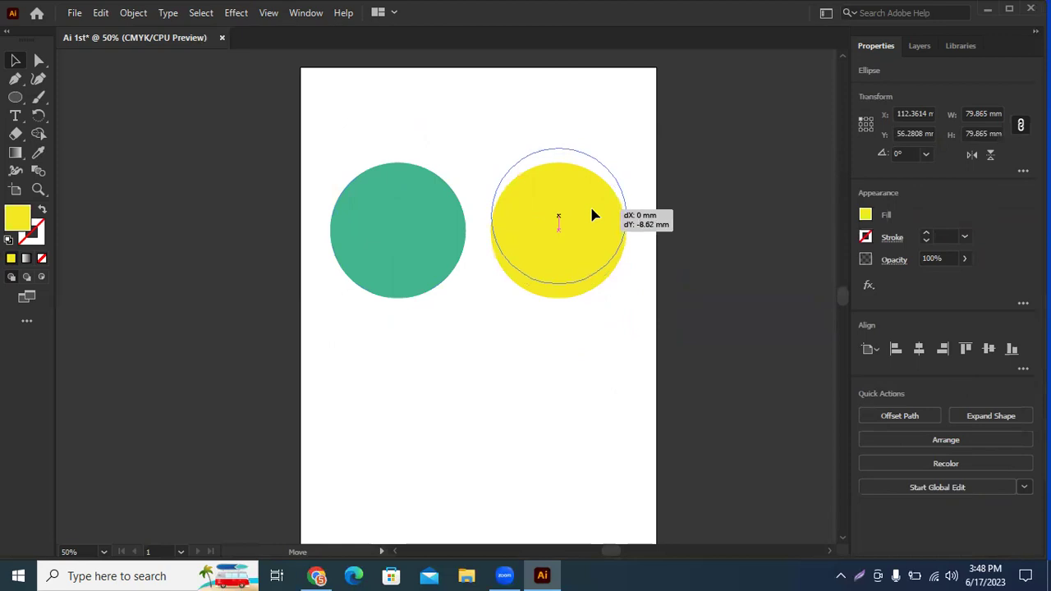
mouse_move(593, 215)
left_mouse_down()
mouse_move(537, 226)
mouse_move(542, 215)
mouse_move(522, 222)
mouse_move(530, 237)
mouse_move(527, 222)
mouse_move(518, 236)
mouse_move(506, 224)
left_mouse_up()
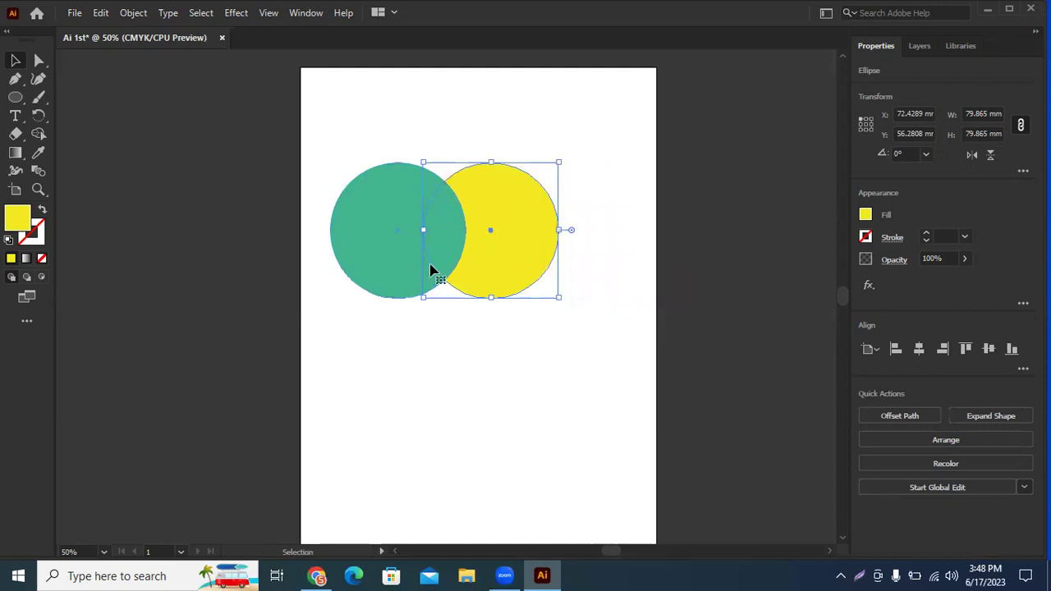
left_click_drag(371, 120, 567, 301)
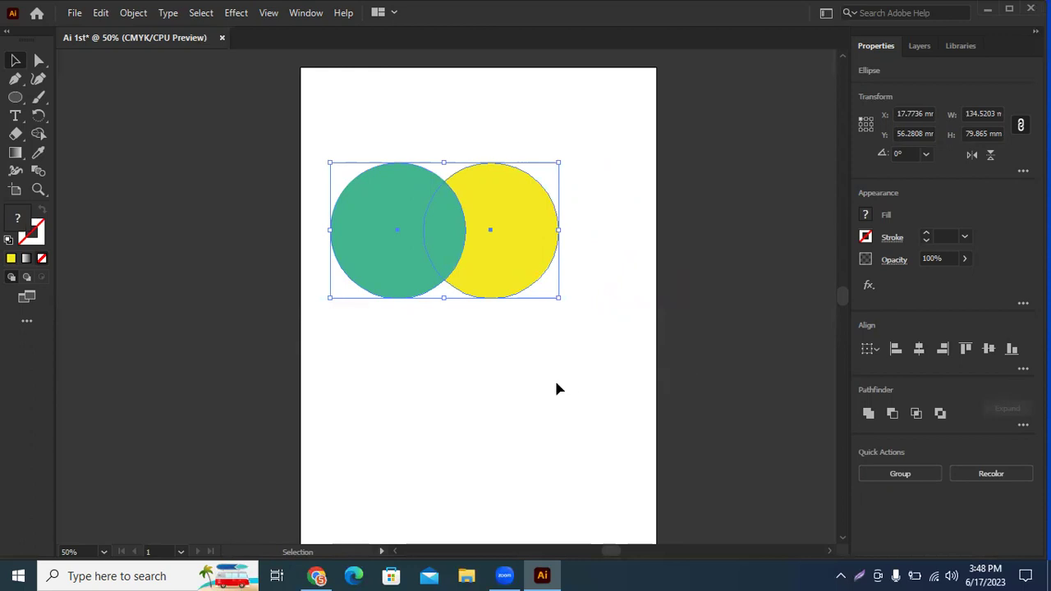
- Change the left circle's fill to a brighter grass green, then select both circles together
left_click(480, 379)
left_click(421, 247)
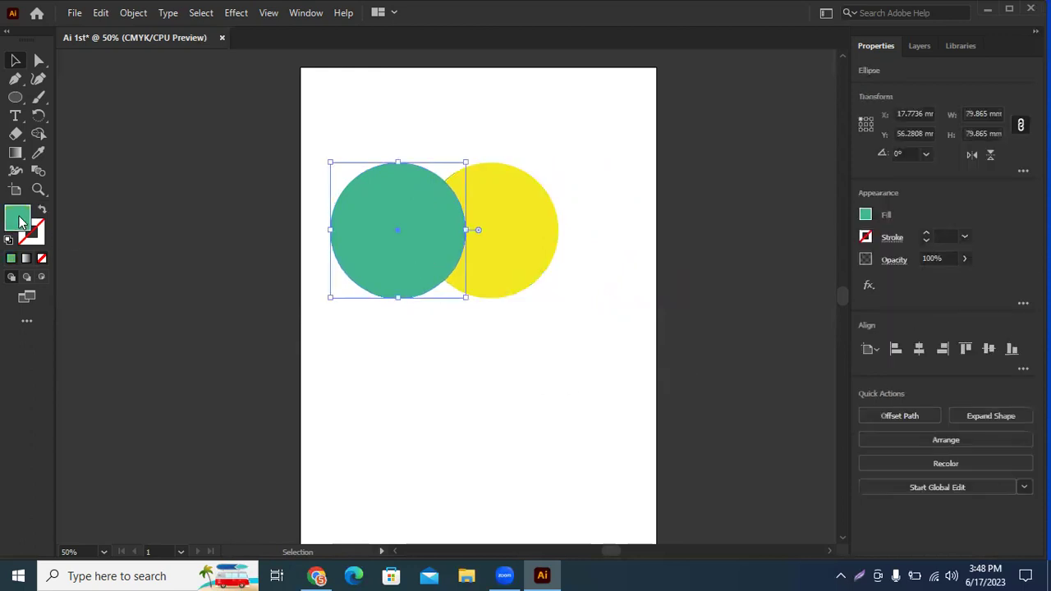
double_click(18, 217)
left_click_drag(797, 263, 797, 273)
left_click(761, 192)
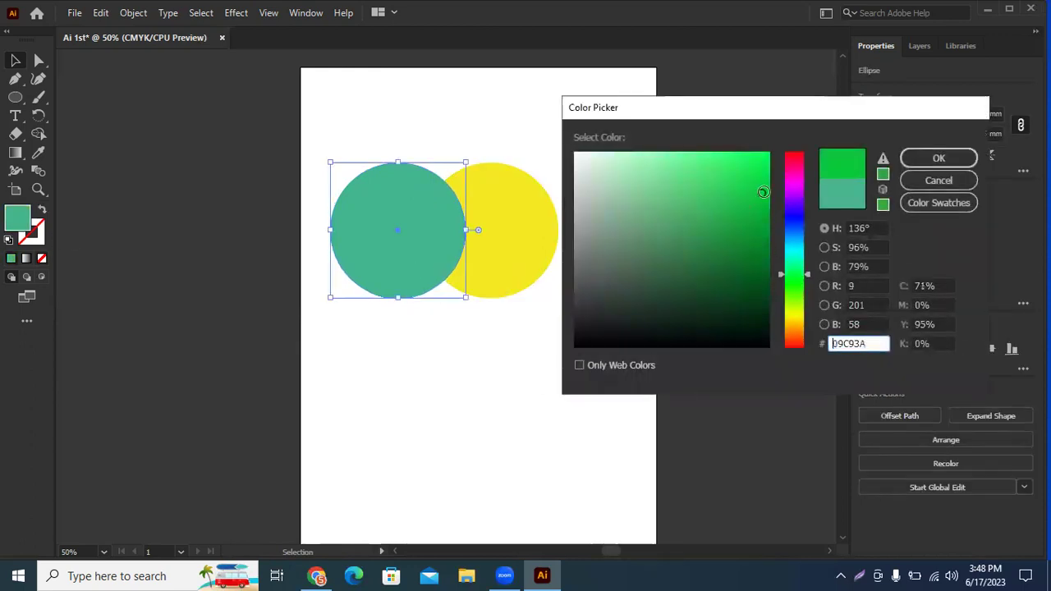
left_click_drag(736, 207, 744, 204)
left_click_drag(793, 287, 805, 284)
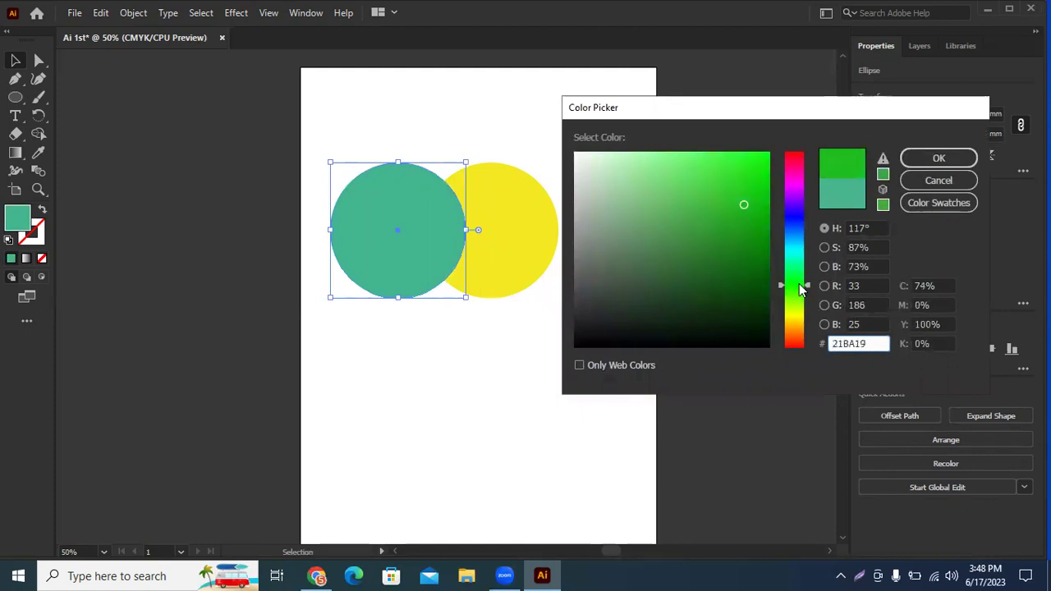
left_click(907, 158)
left_click_drag(555, 160, 403, 321)
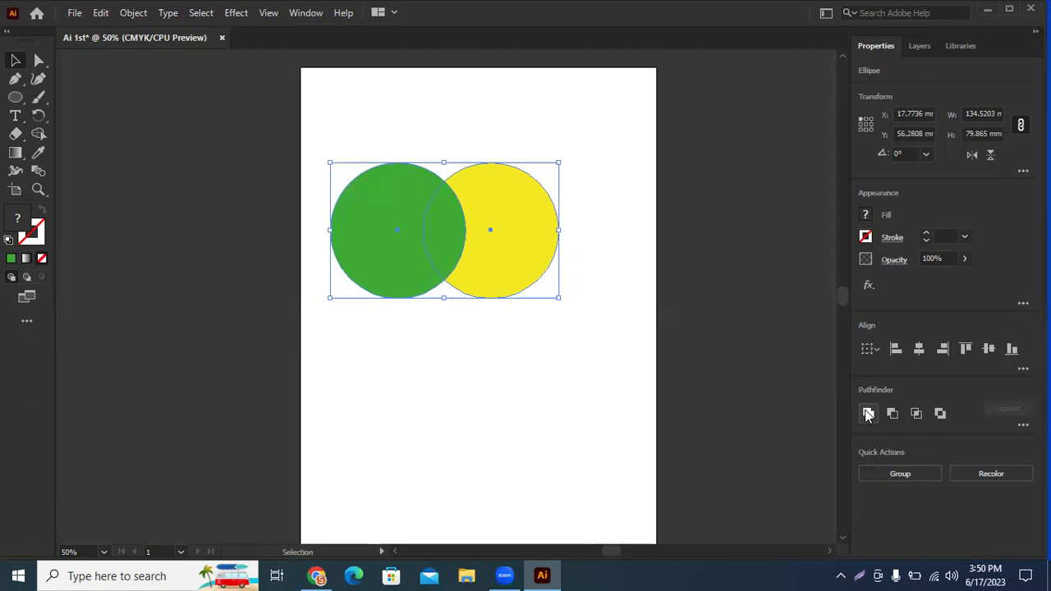
left_click(866, 413)
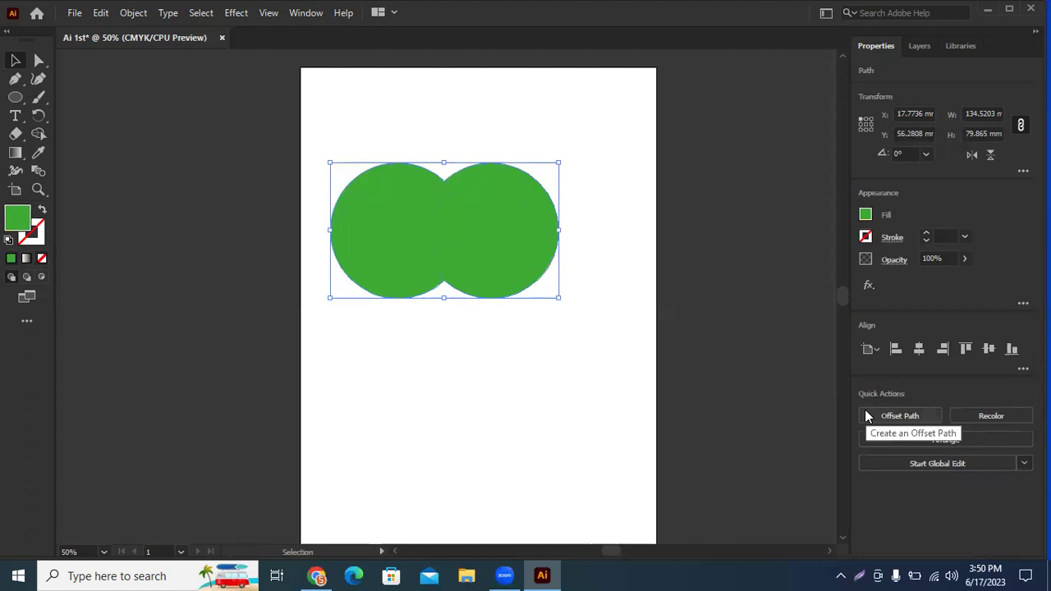
key("ctrl+z")
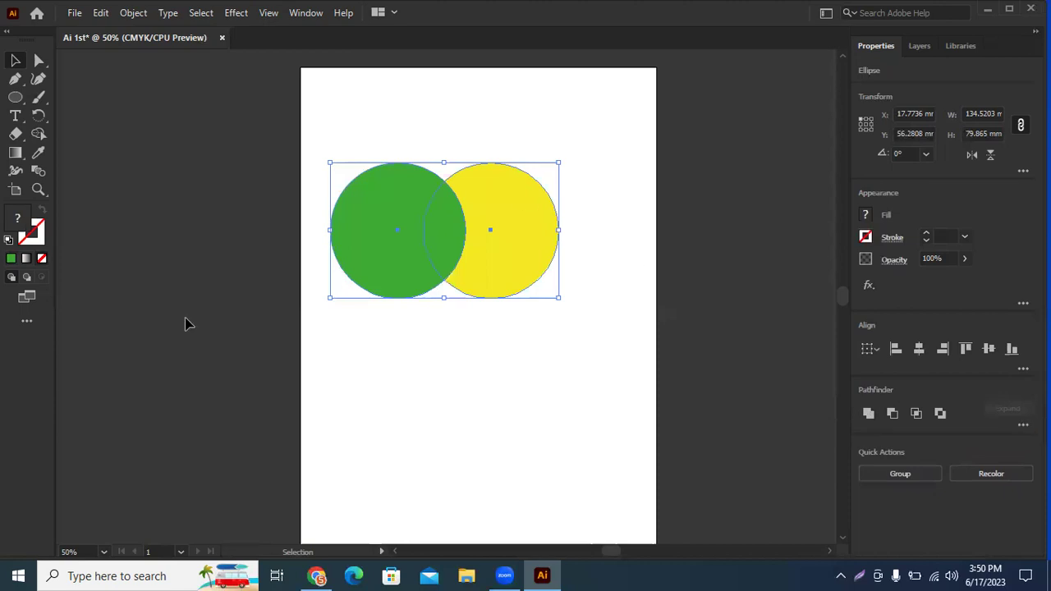
left_click(39, 135)
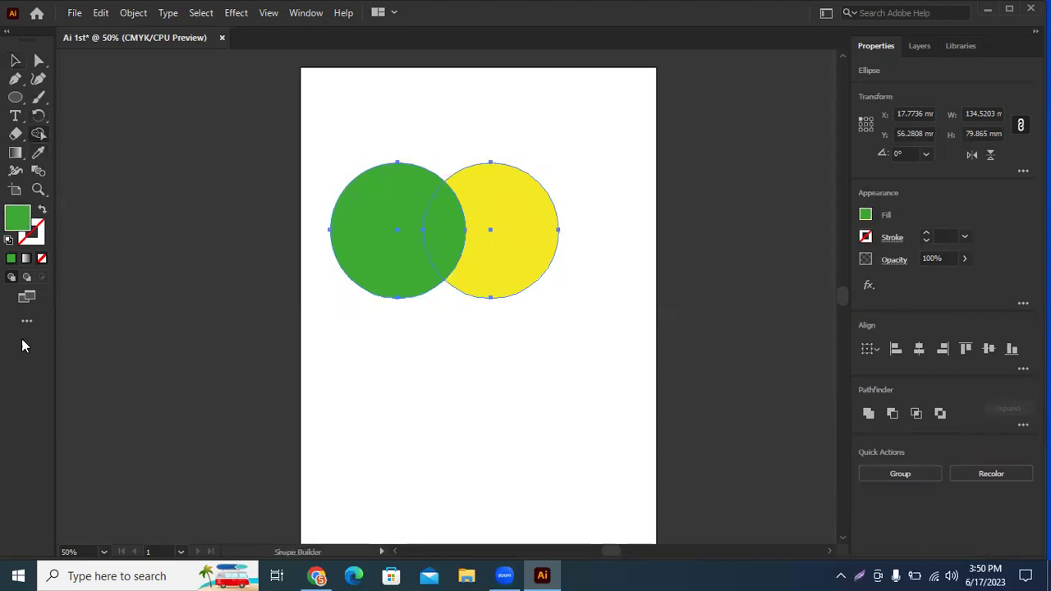
left_click_drag(380, 244, 542, 235)
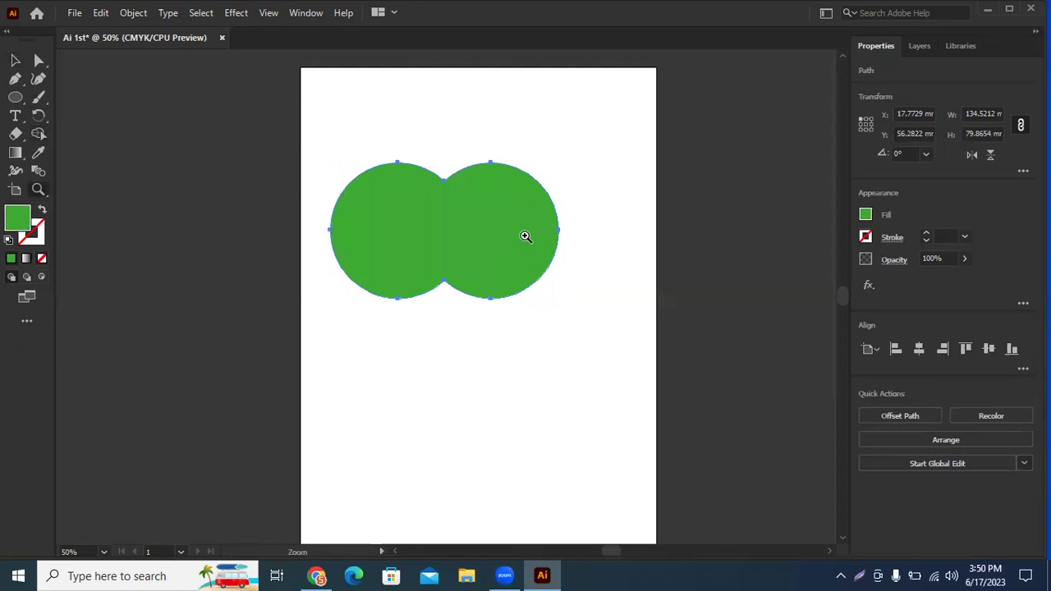
key("ctrl+z")
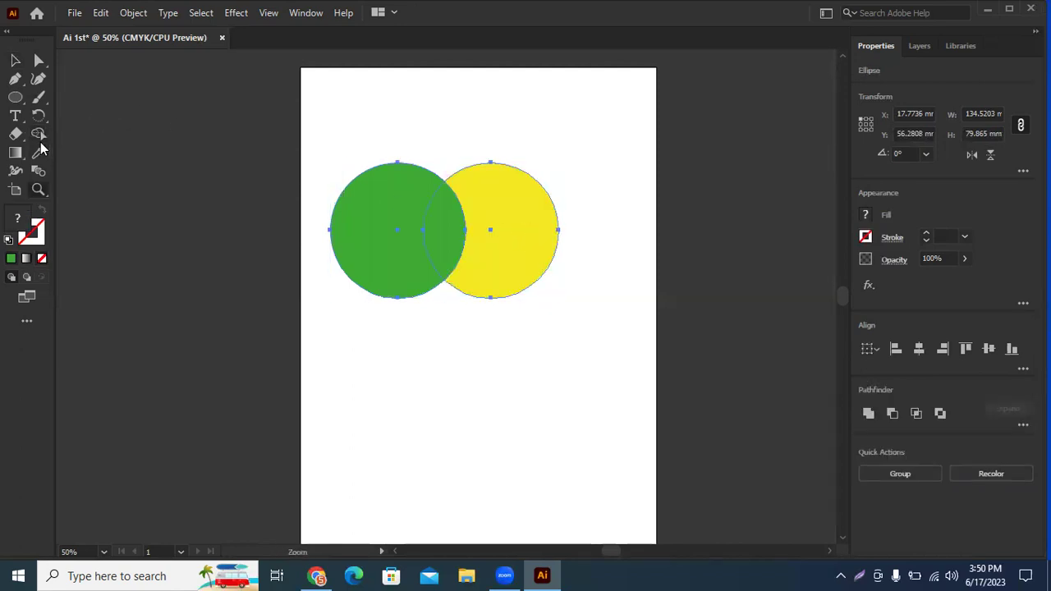
left_click(39, 135)
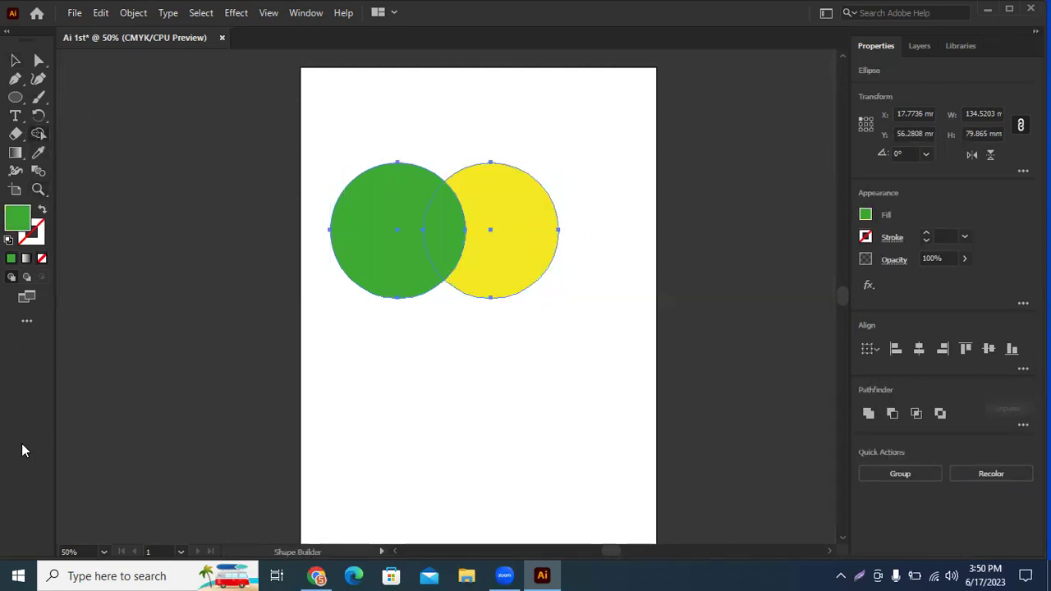
left_click(15, 60)
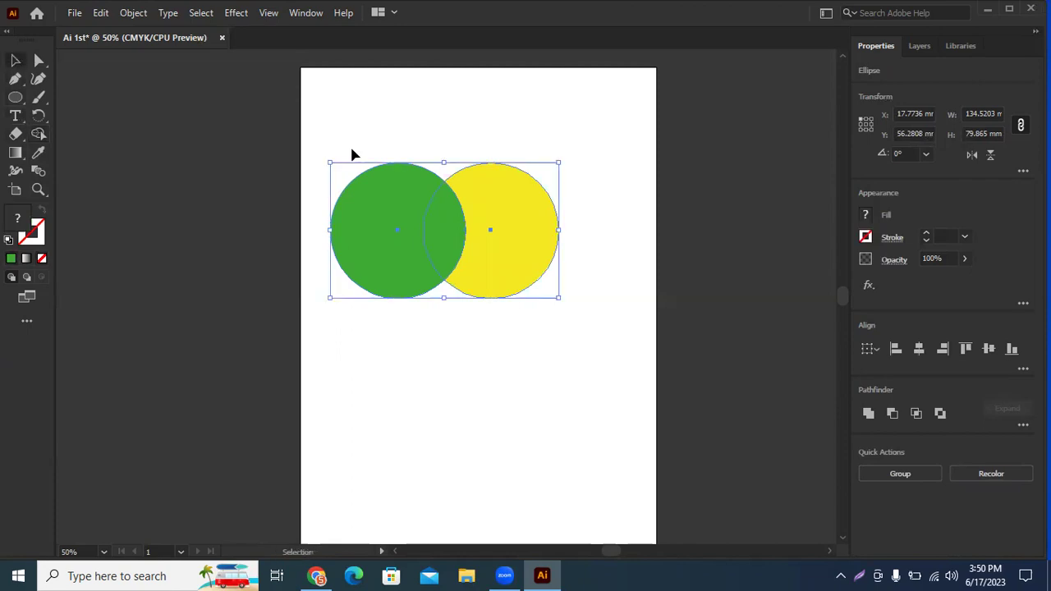
left_click(353, 155)
left_click_drag(495, 125, 368, 300)
left_click(617, 212)
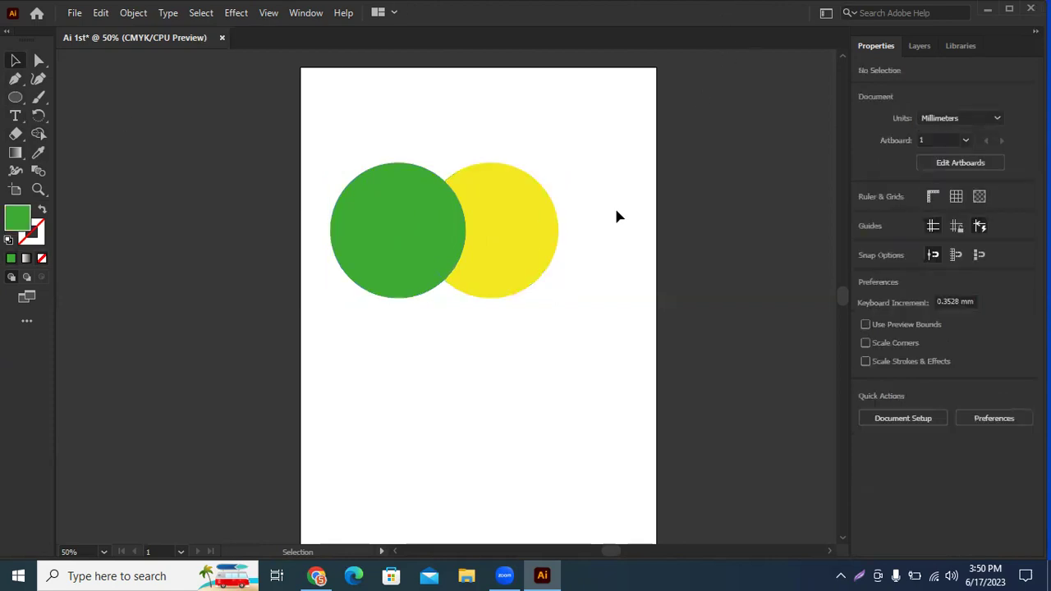
left_click(533, 198)
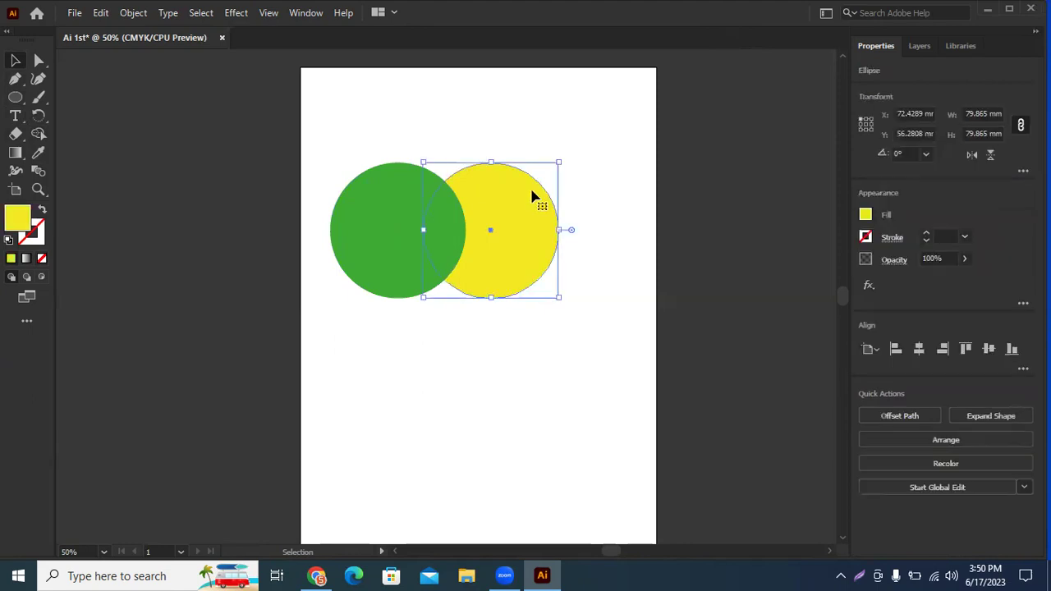
left_click(480, 238, "shift")
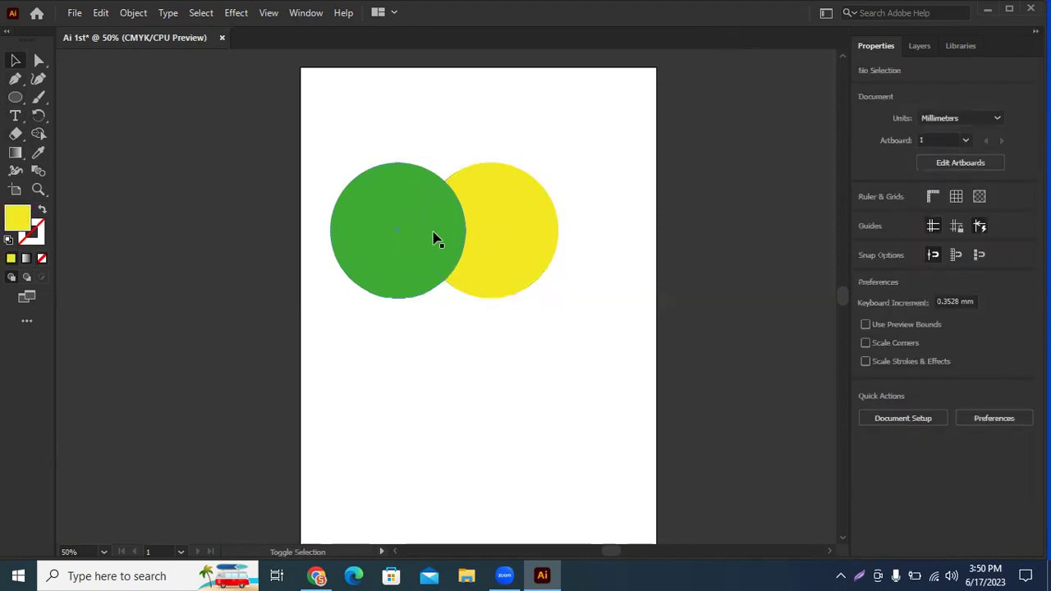
left_click(495, 237)
left_click(410, 232, "shift")
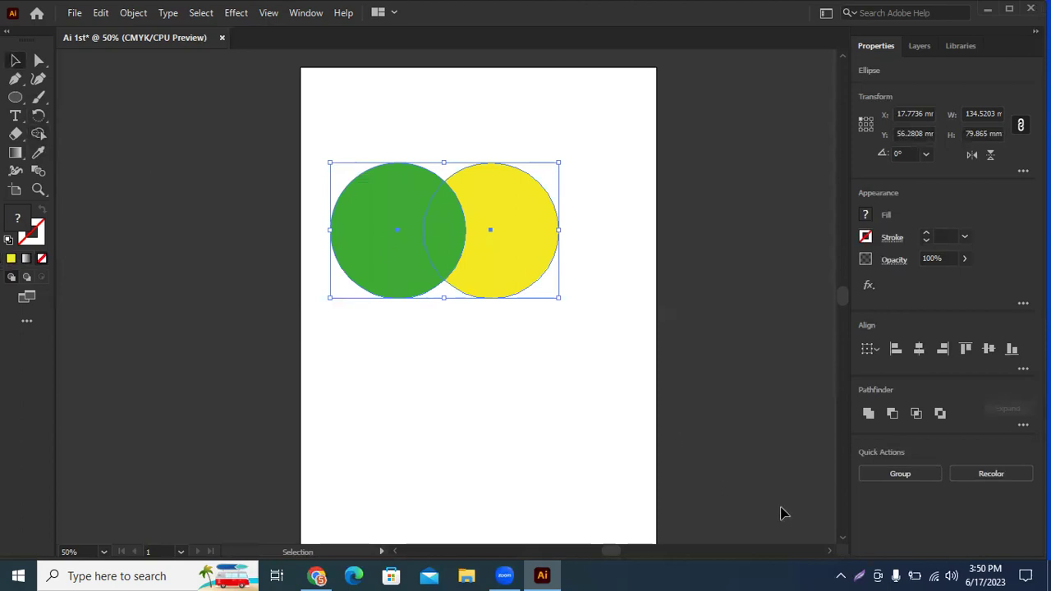
left_click(37, 134)
left_click_drag(383, 238, 497, 236)
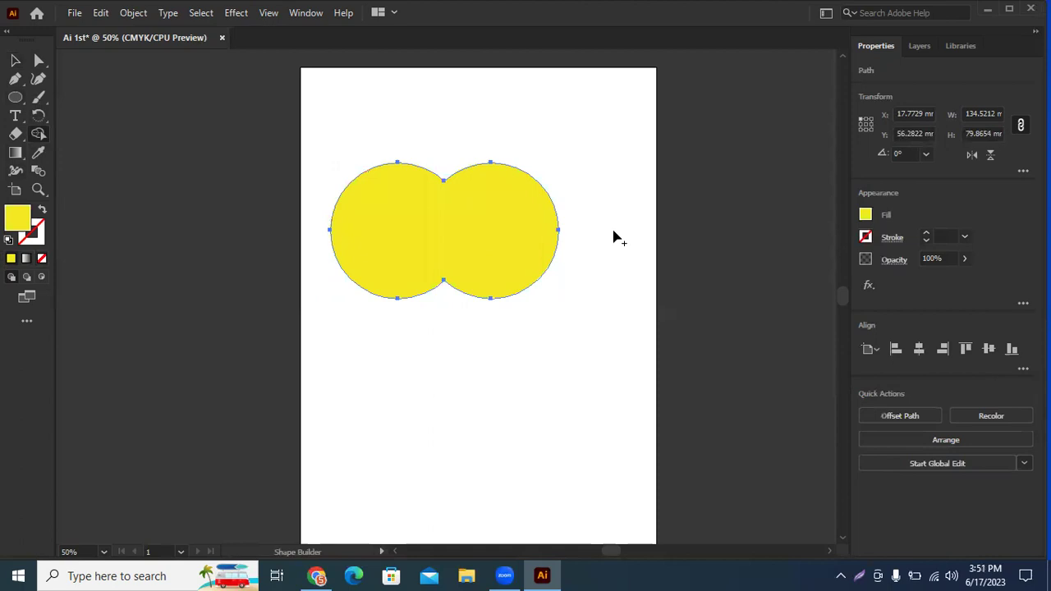
key("ctrl+z")
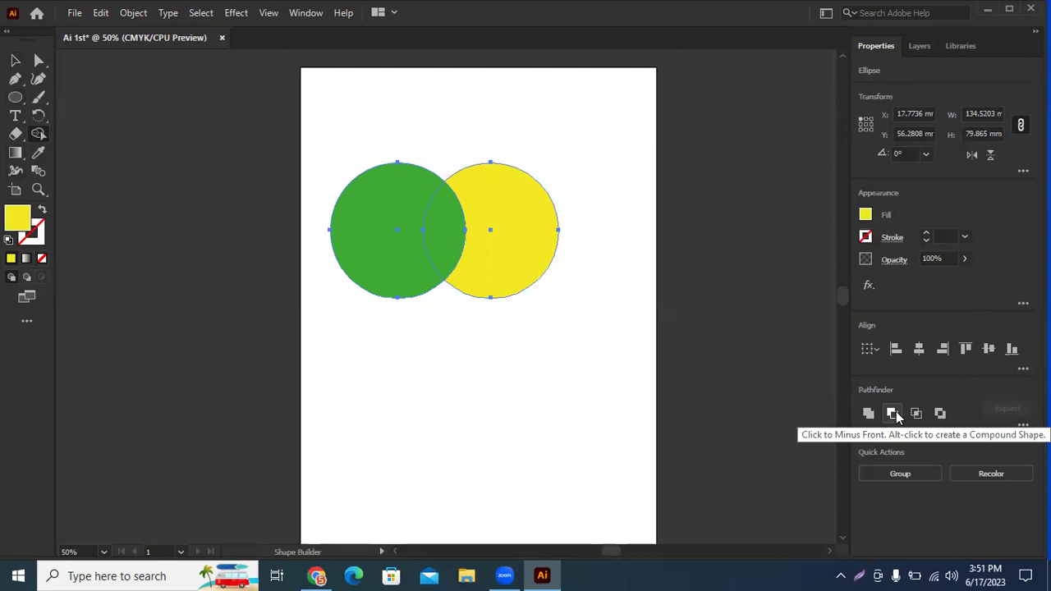
left_click(892, 414)
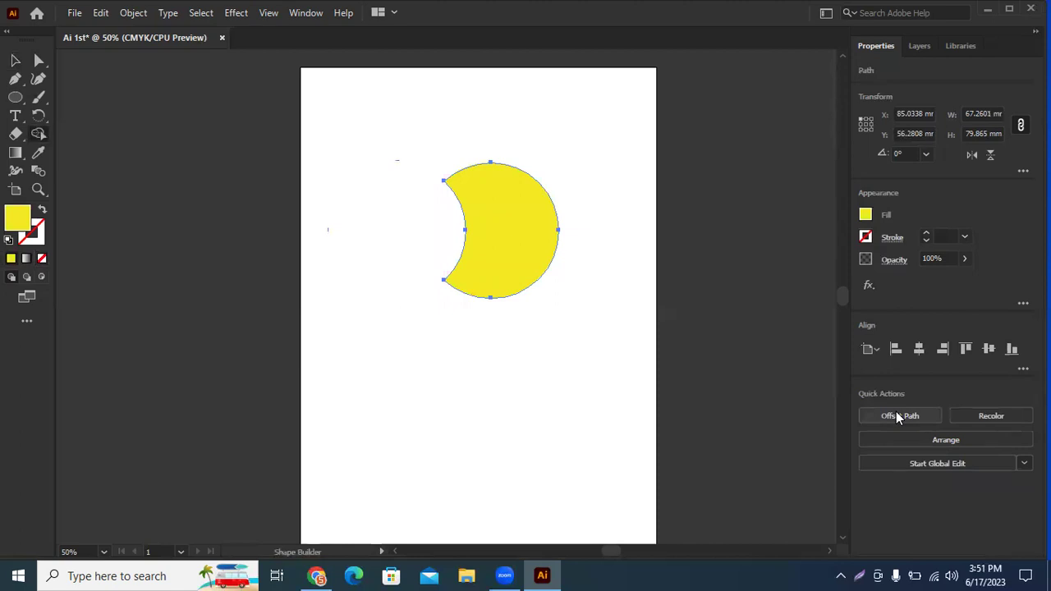
key("ctrl+z")
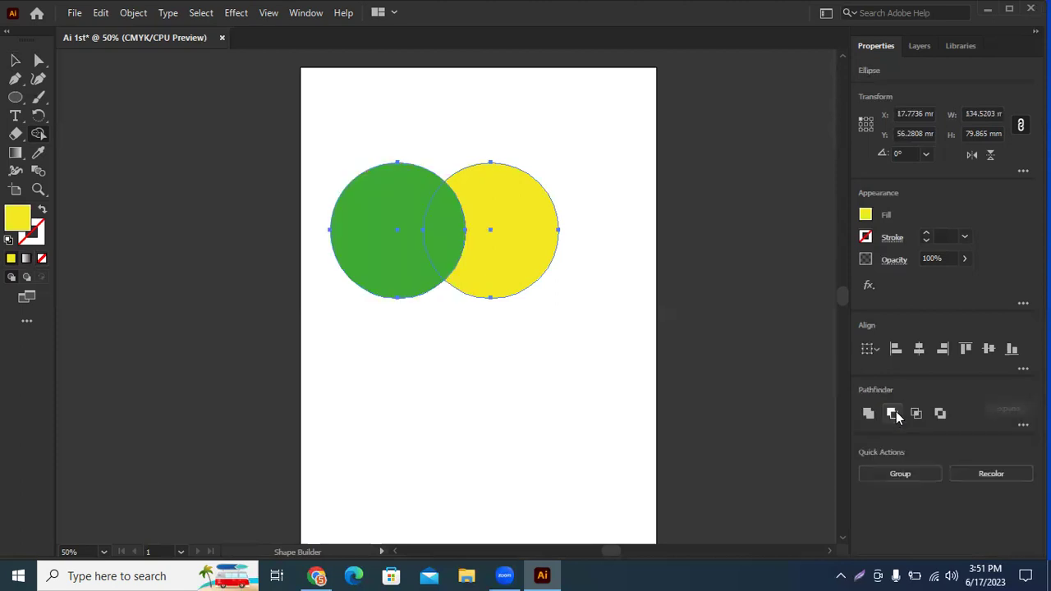
left_click(44, 140)
left_click_drag(298, 221, 436, 228)
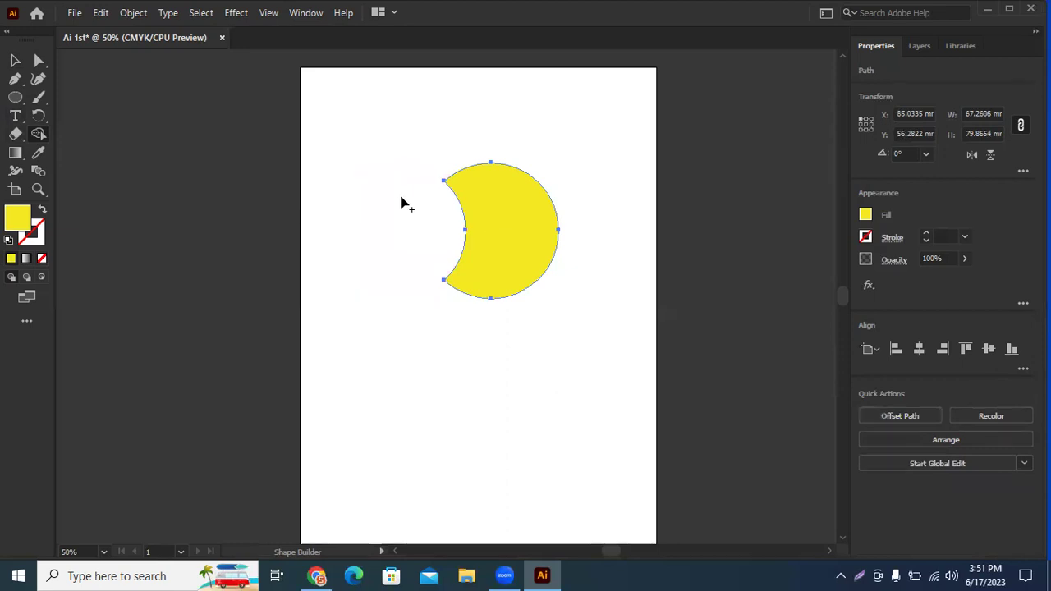
key("ctrl+z")
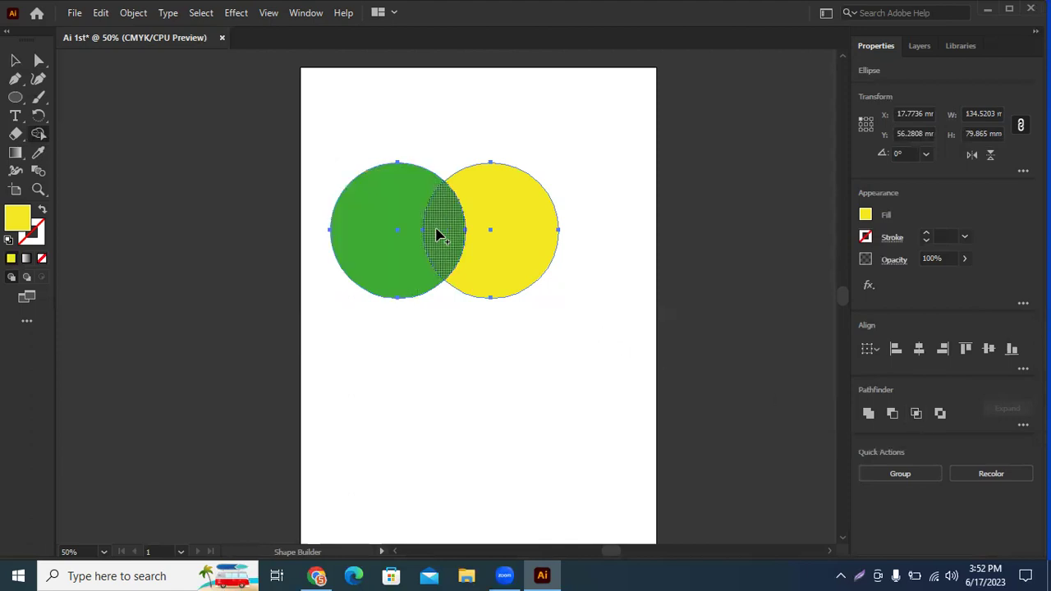
left_click(922, 413)
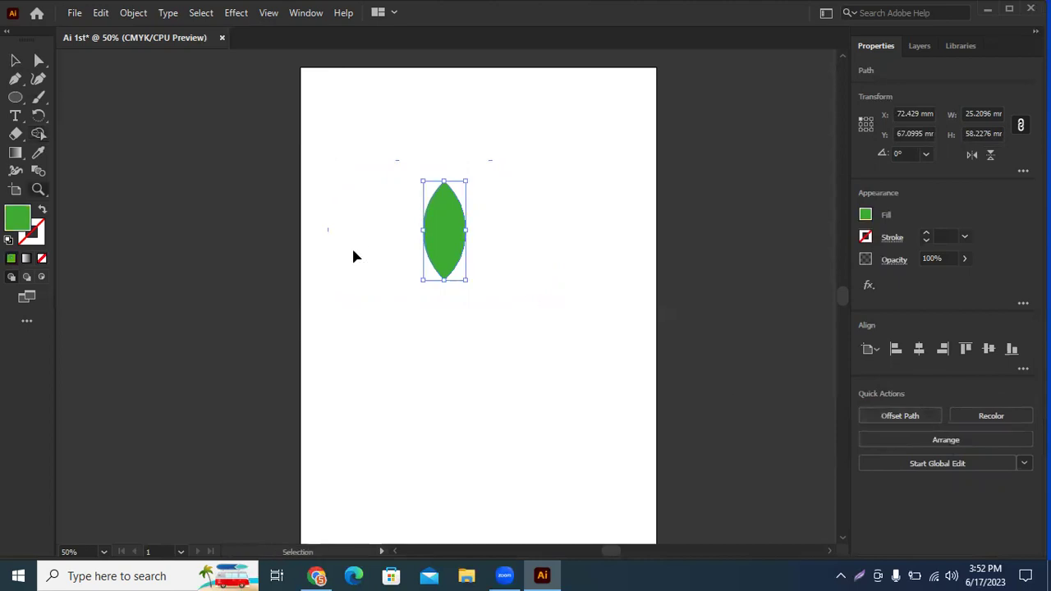
key("ctrl+z")
left_click(39, 136)
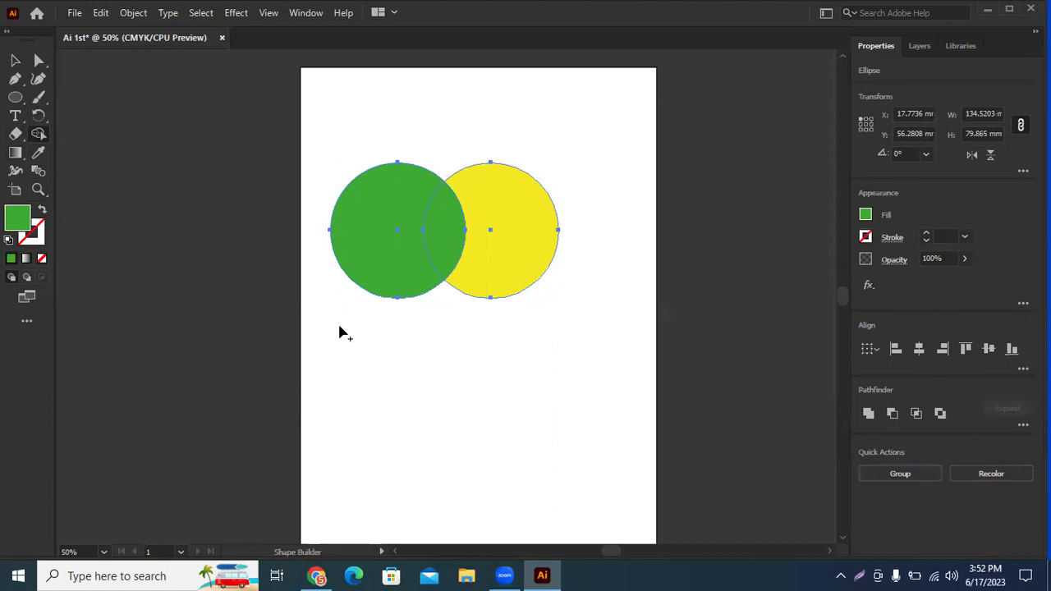
- Trim the circles to a green lens by removing the left green region and the yellow region
left_click(375, 227, "alt")
left_click(555, 220, "alt")
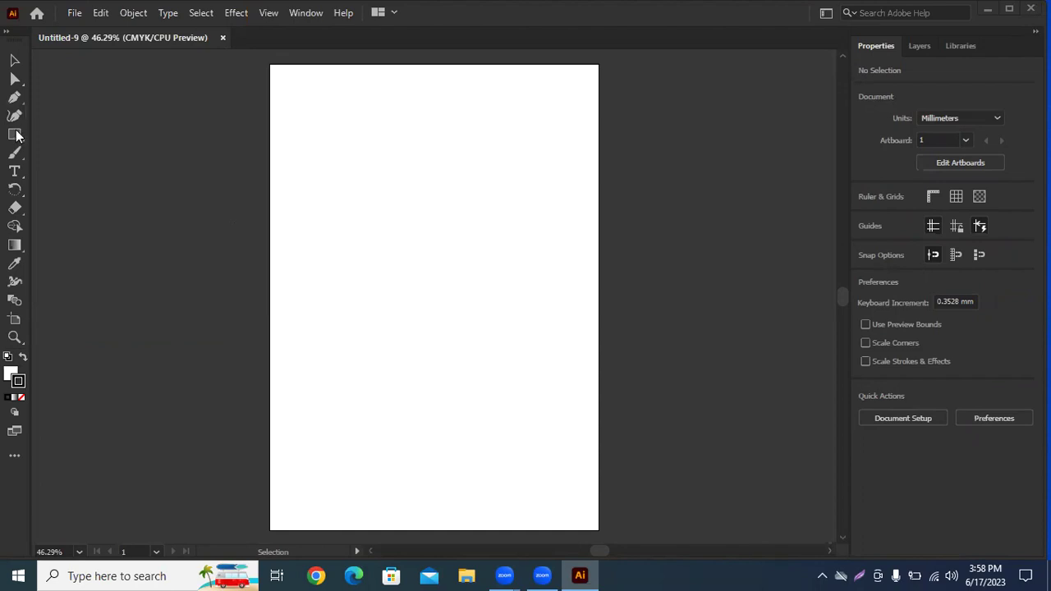
key("l")
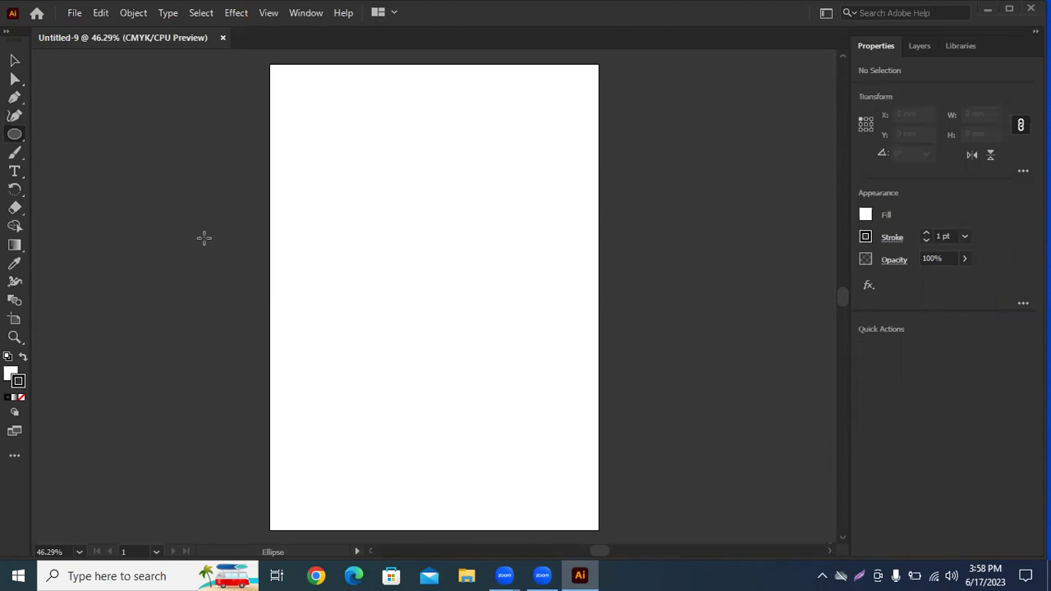
- Draw a stroke-free circle near the page's top left and fill it green
left_click_drag(339, 150, 403, 216)
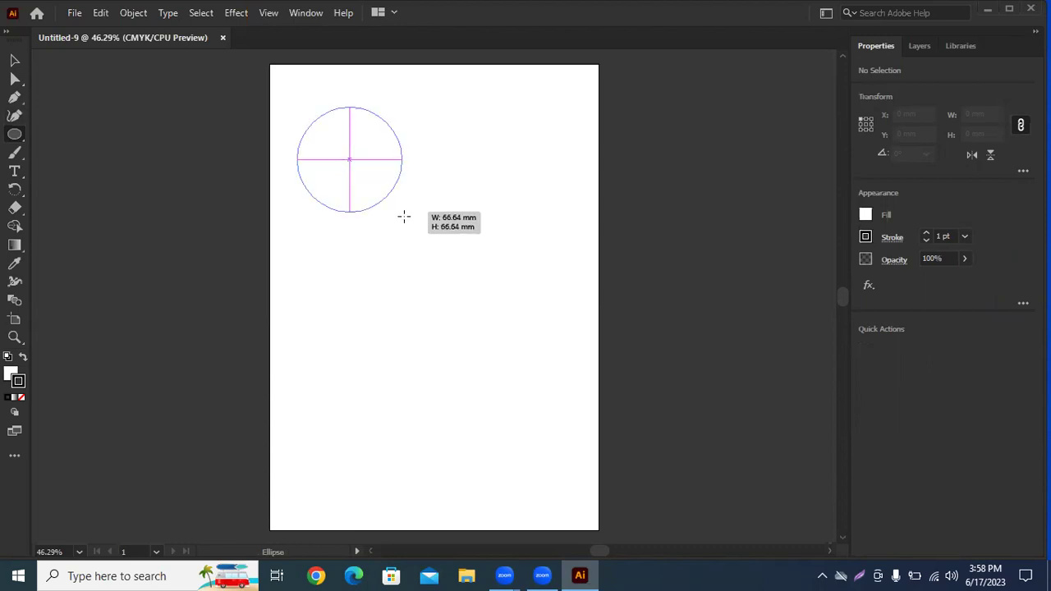
left_click(14, 60)
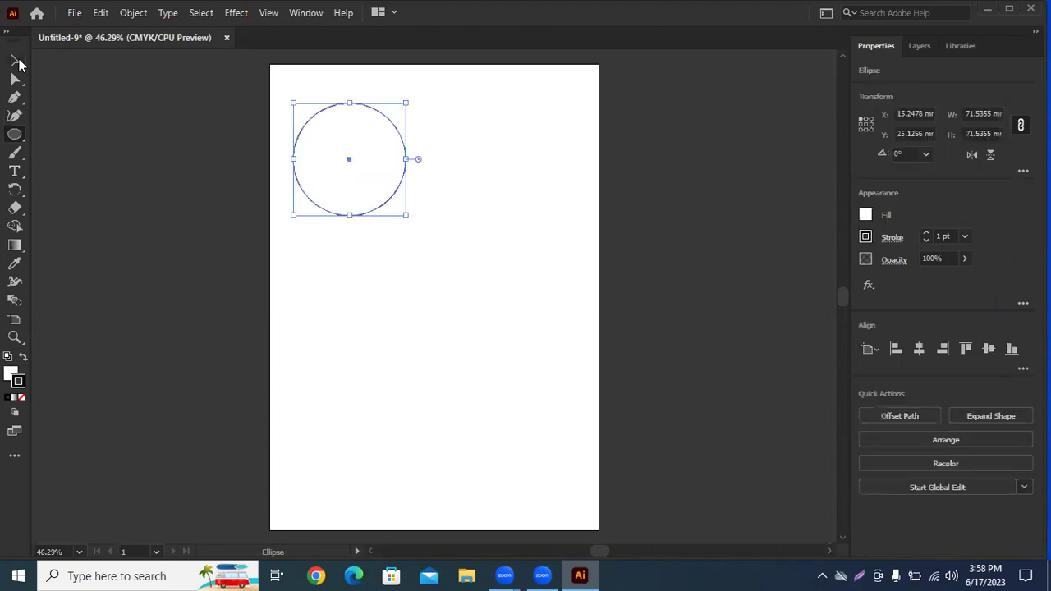
key("slash")
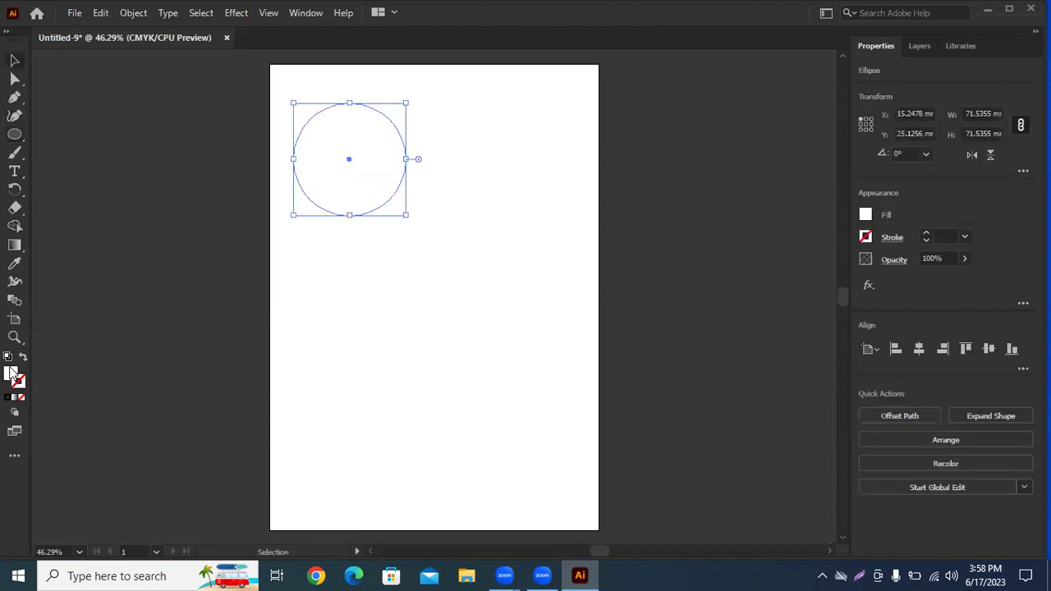
double_click(11, 371)
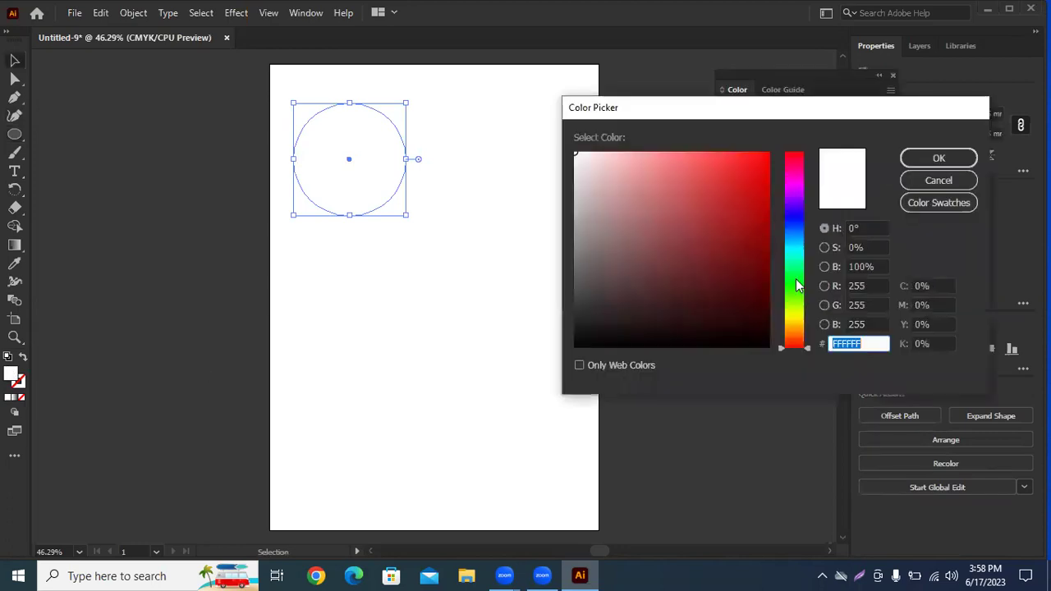
left_click_drag(798, 294, 799, 287)
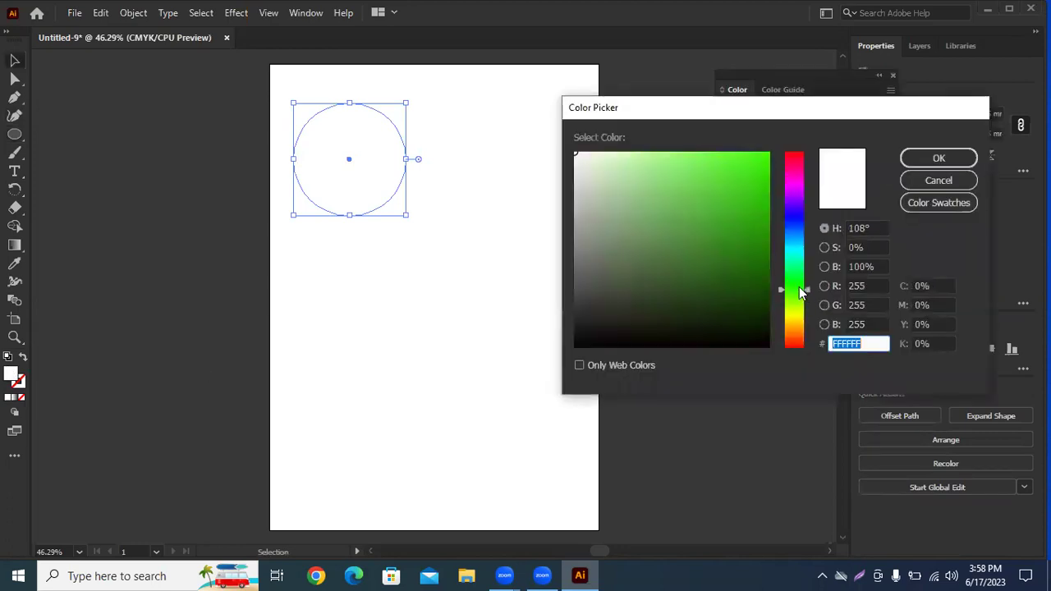
left_click(757, 182)
left_click(920, 160)
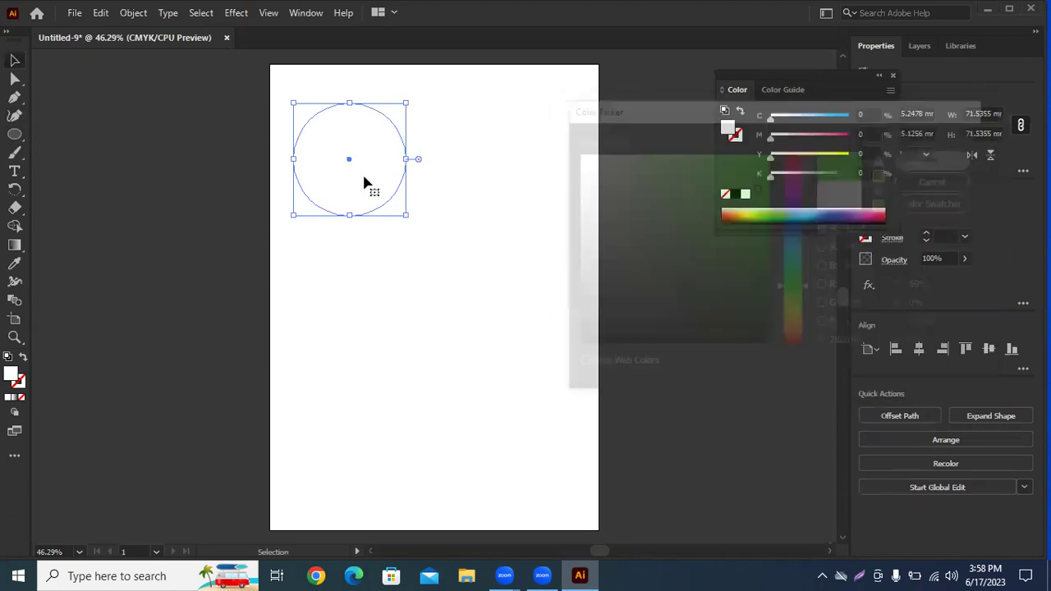
- Duplicate the circle to the right, make the copy yellow, and slide it left to overlap
left_click_drag(349, 156, 521, 161)
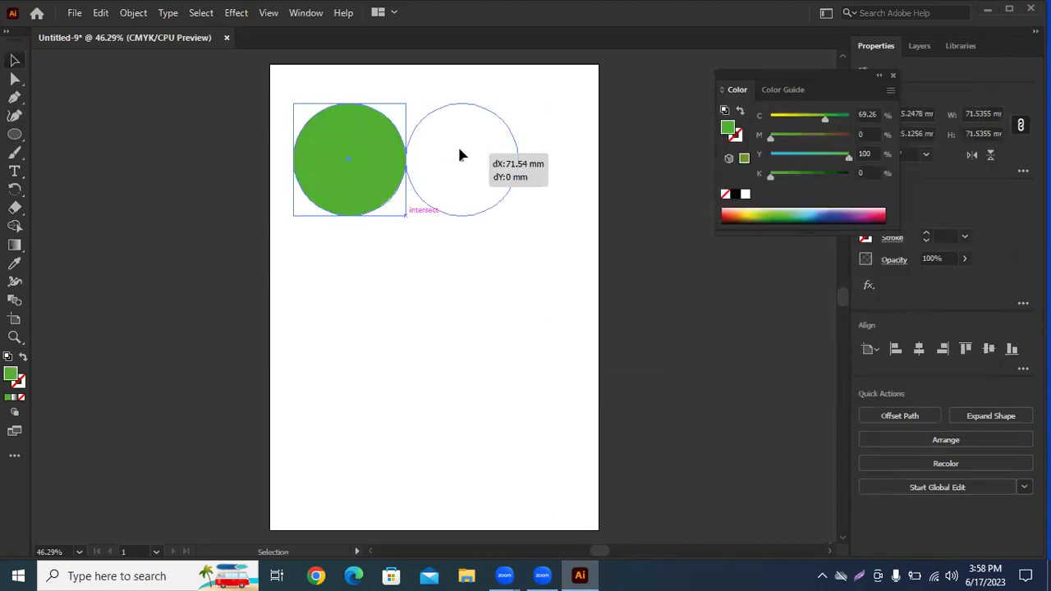
left_click(753, 212)
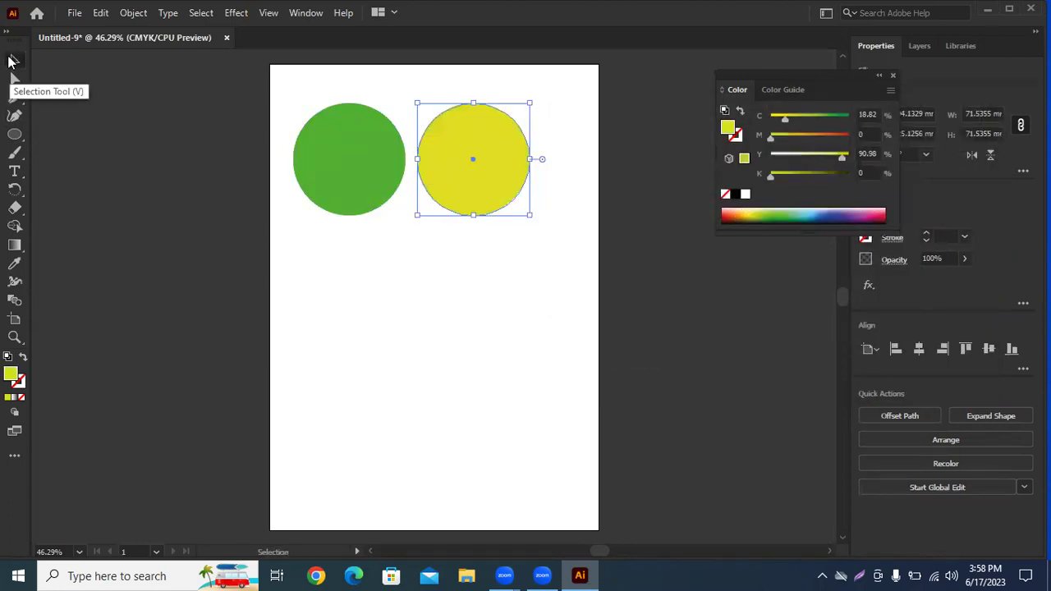
left_click_drag(424, 177, 402, 248)
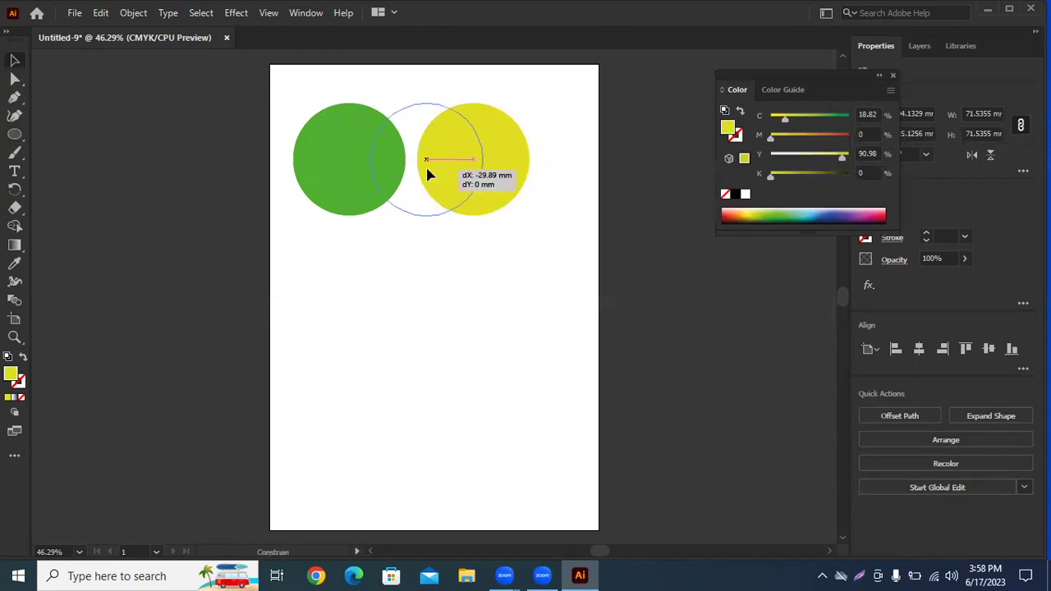
- Select both overlapping circles and preview the expanded Pathfinder options
left_click_drag(445, 277, 253, 147)
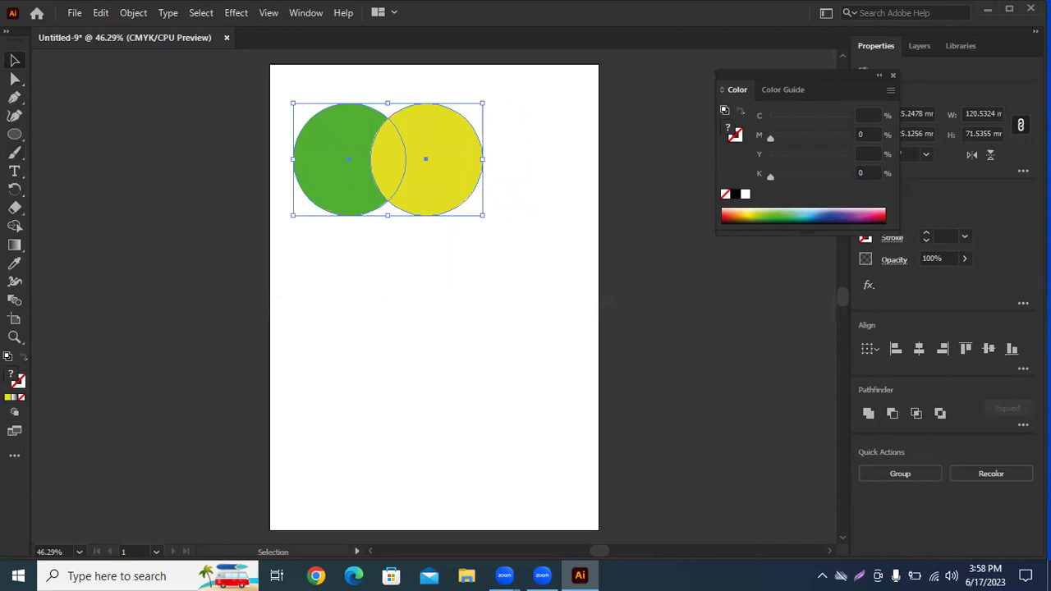
left_click(1023, 425)
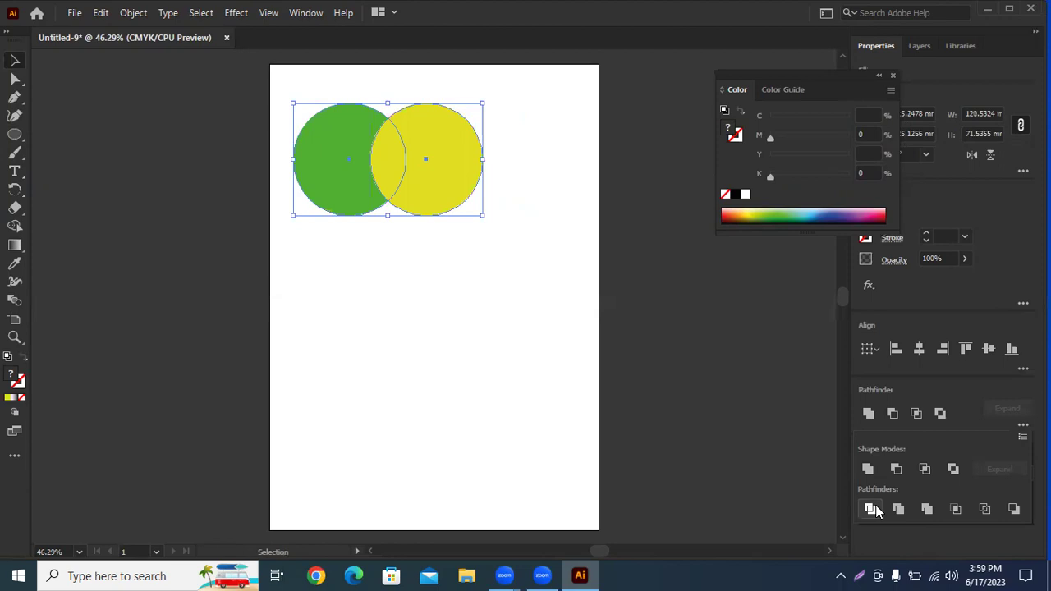
left_click(346, 139)
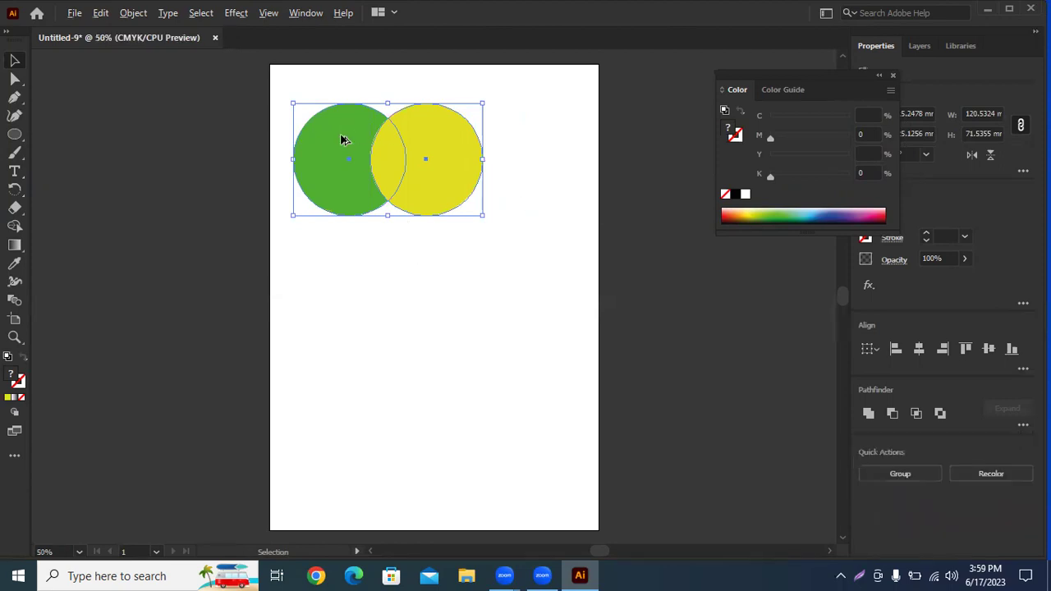
- Reposition the view around the circles and expand the full Pathfinder options again
scroll(350, 135, "up", 2)
scroll(377, 124, "down", 3)
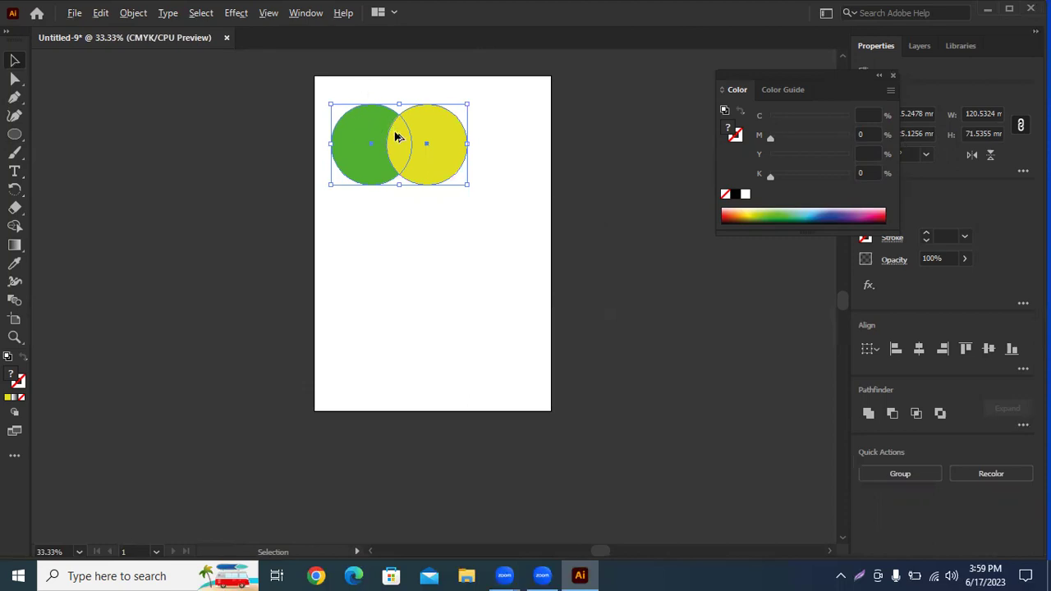
scroll(370, 148, "up", 1)
scroll(371, 148, "up", 2)
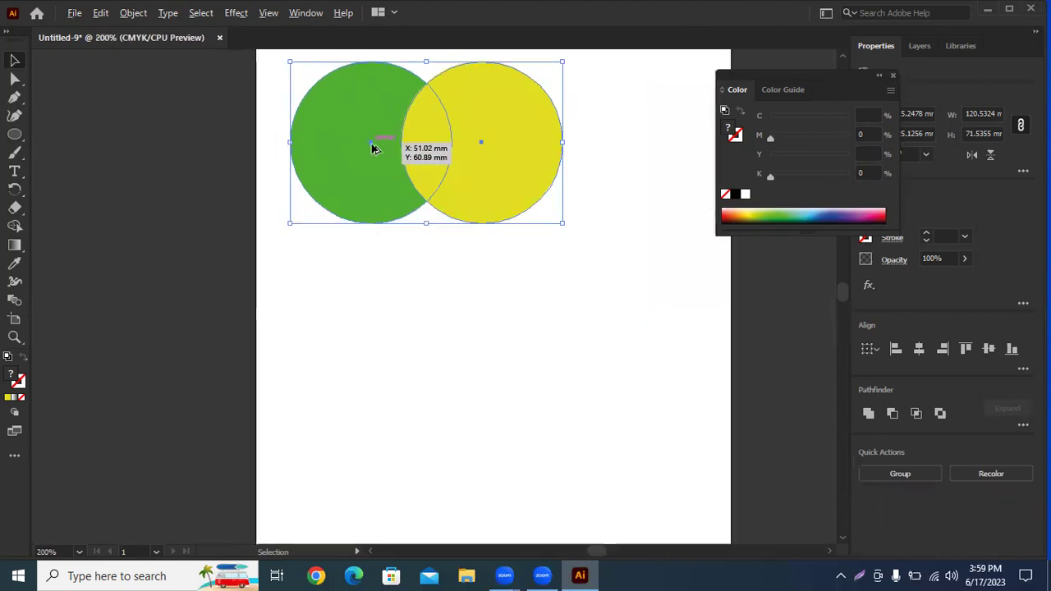
scroll(371, 149, "up", 2)
scroll(371, 148, "down", 3)
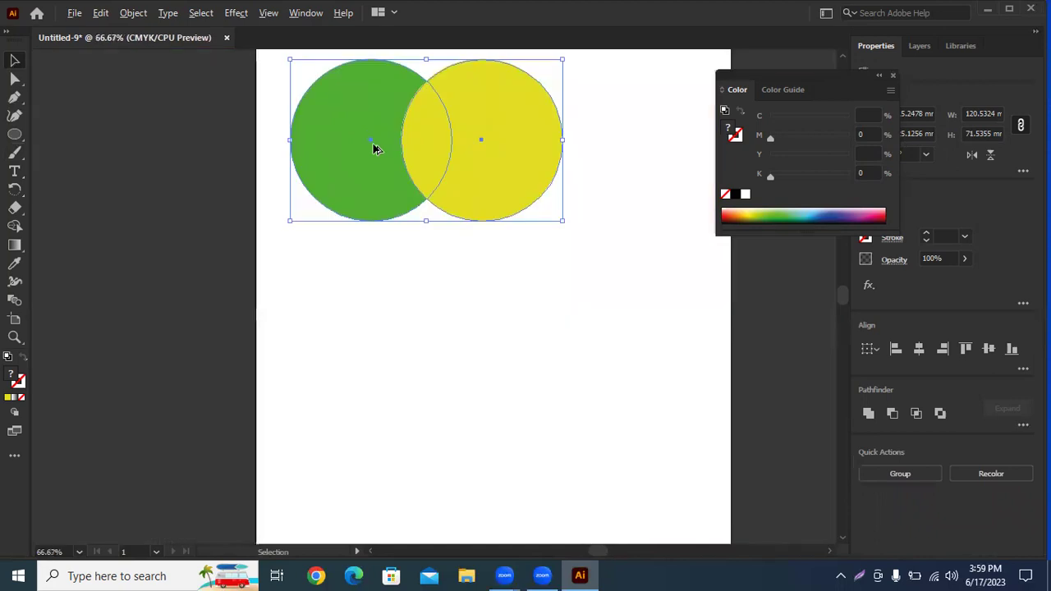
key("space")
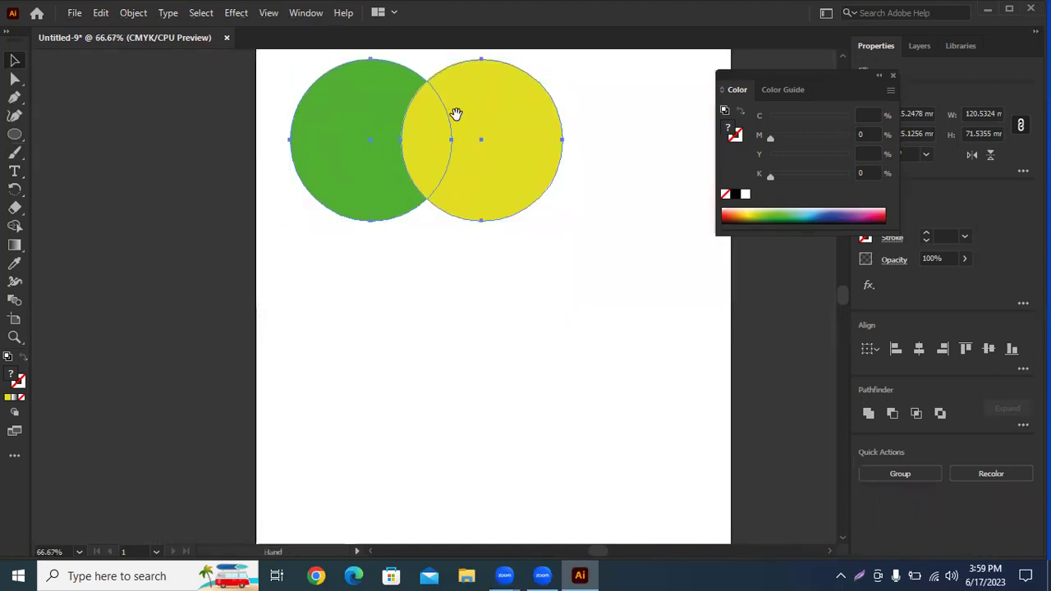
mouse_move(450, 200)
left_mouse_down()
mouse_move(497, 280)
mouse_move(391, 229)
left_mouse_up()
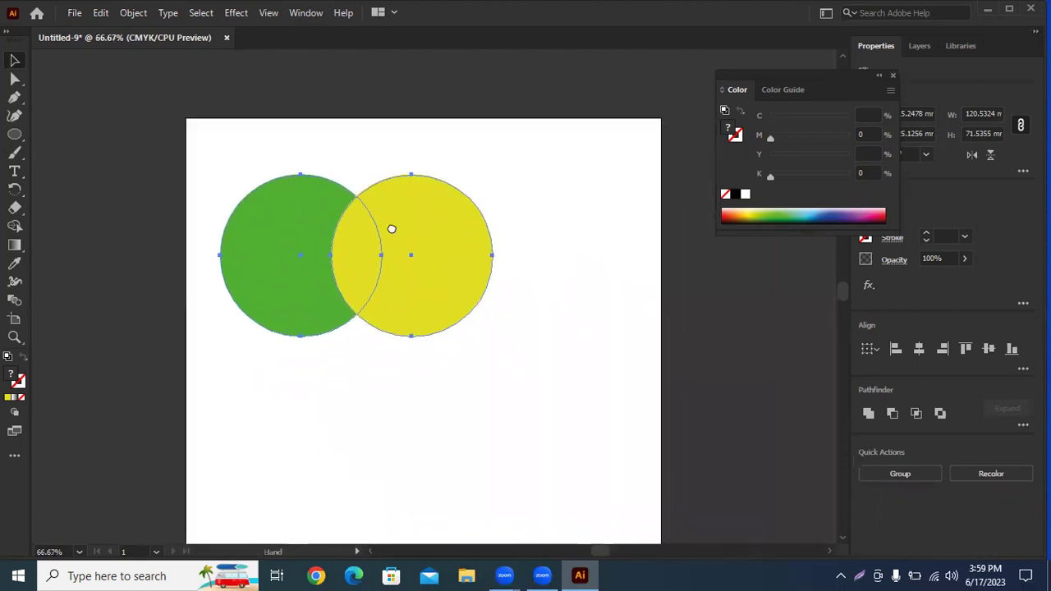
key("ctrl+1")
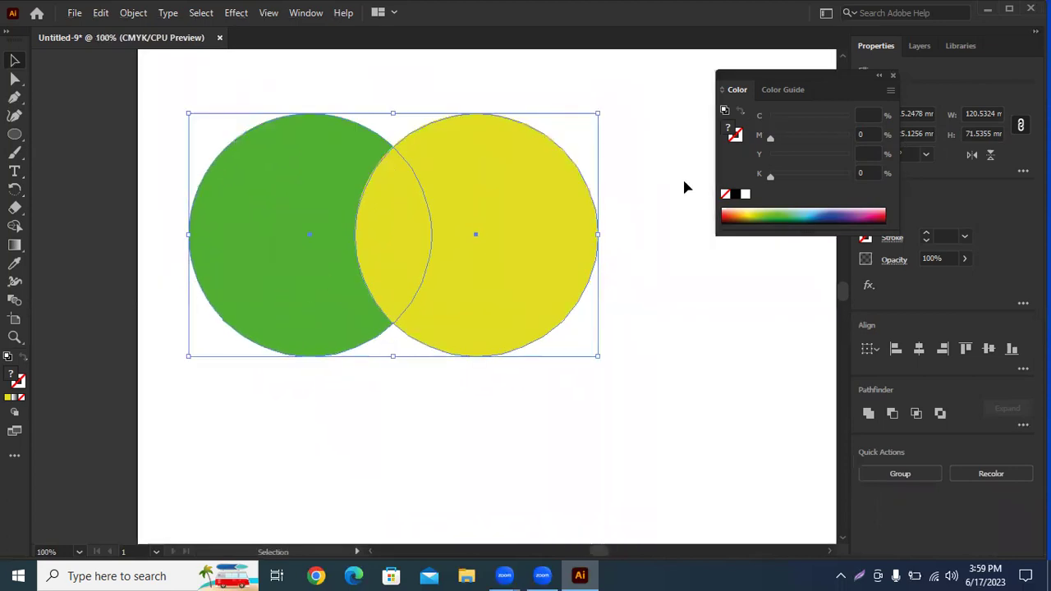
left_click(1023, 425)
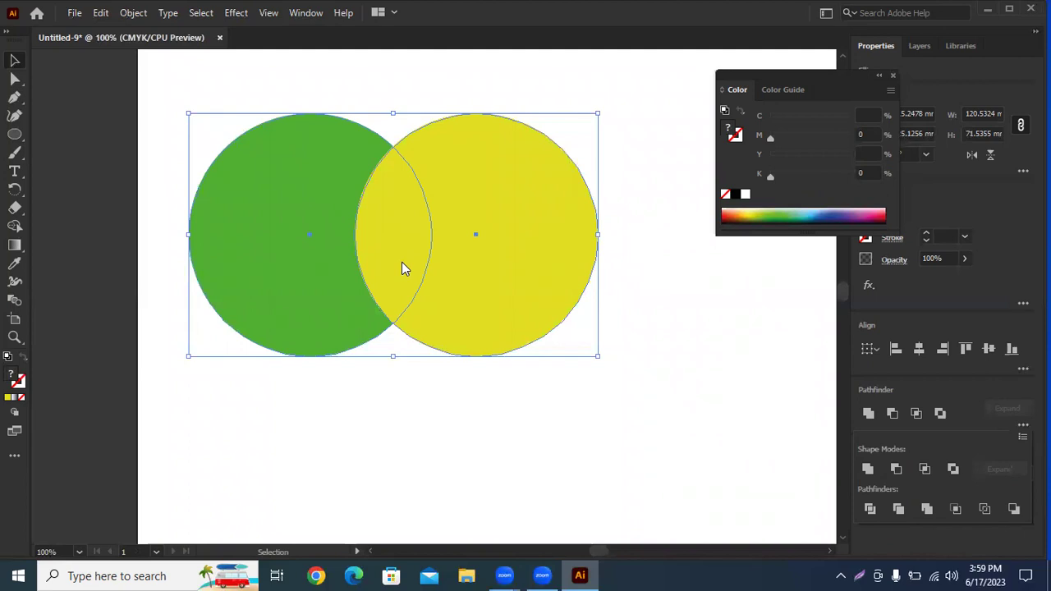
- Apply Pathfinder Divide to the circles and ungroup the resulting pieces
left_click(870, 508)
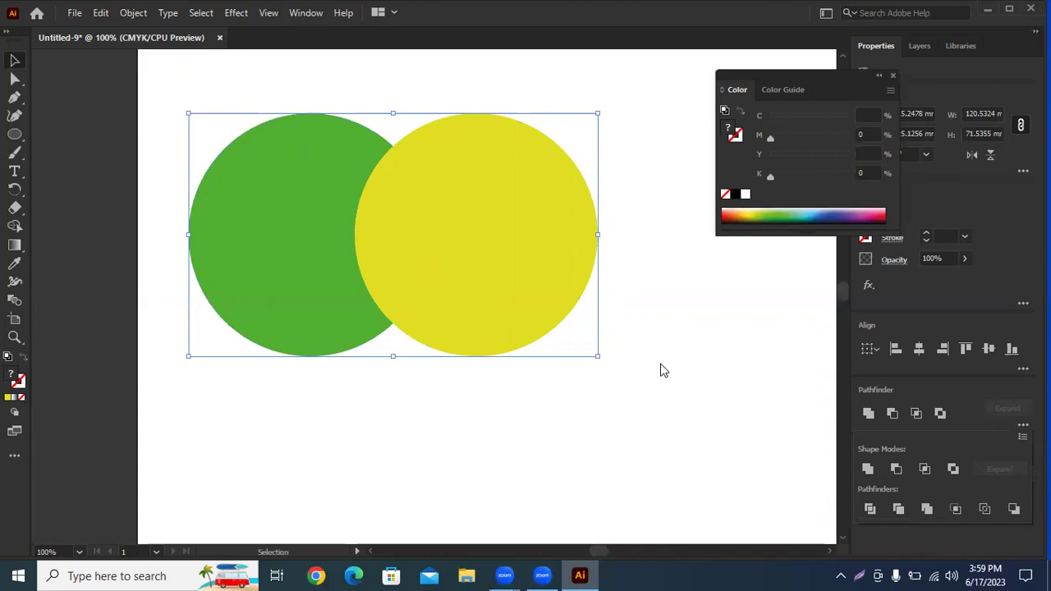
left_click(661, 369)
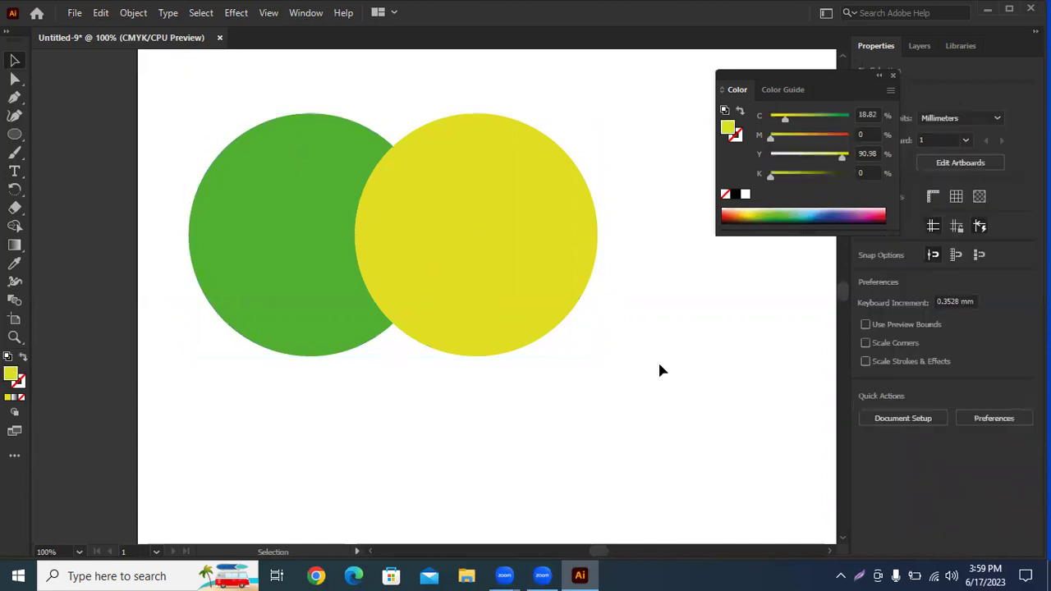
left_click(485, 253)
right_click(484, 253)
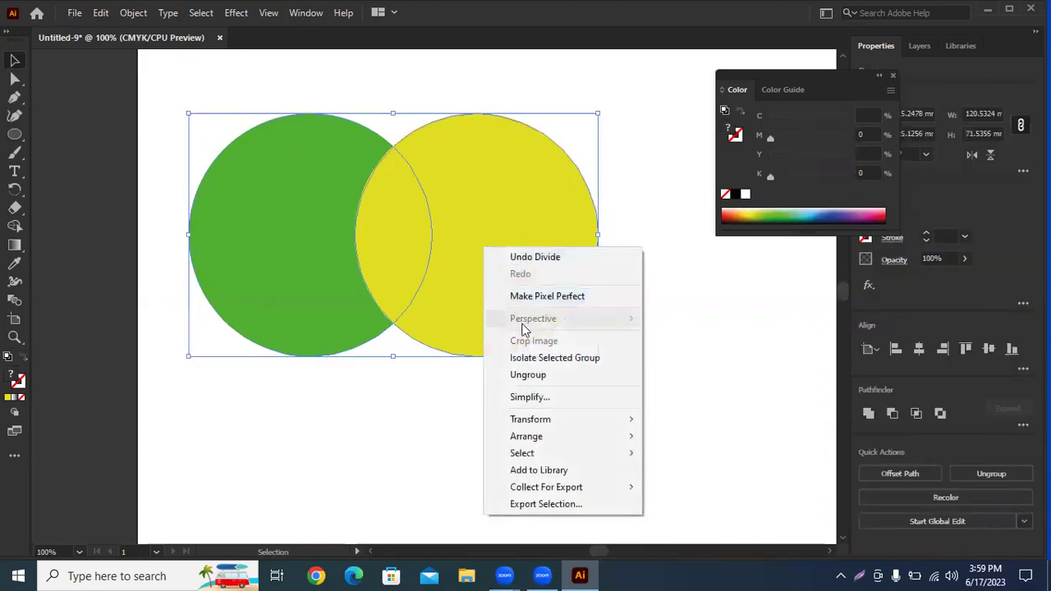
left_click(486, 376)
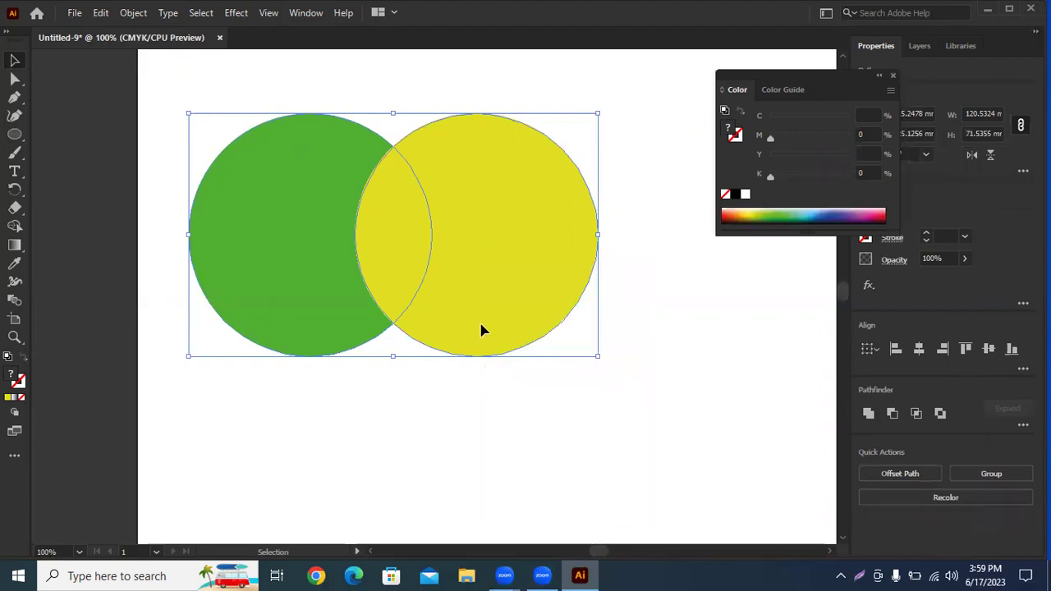
- Pull the yellow and green crescents apart to inspect, then undo back to the grouped arrangement
left_click_drag(481, 329, 553, 315)
left_click_drag(284, 257, 213, 257)
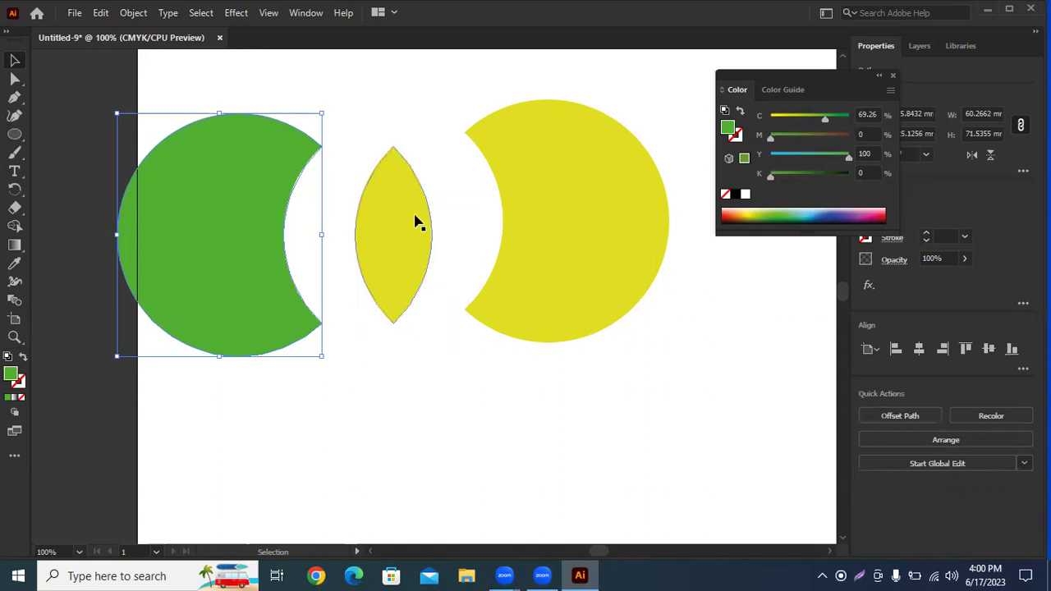
key("ctrl+z")
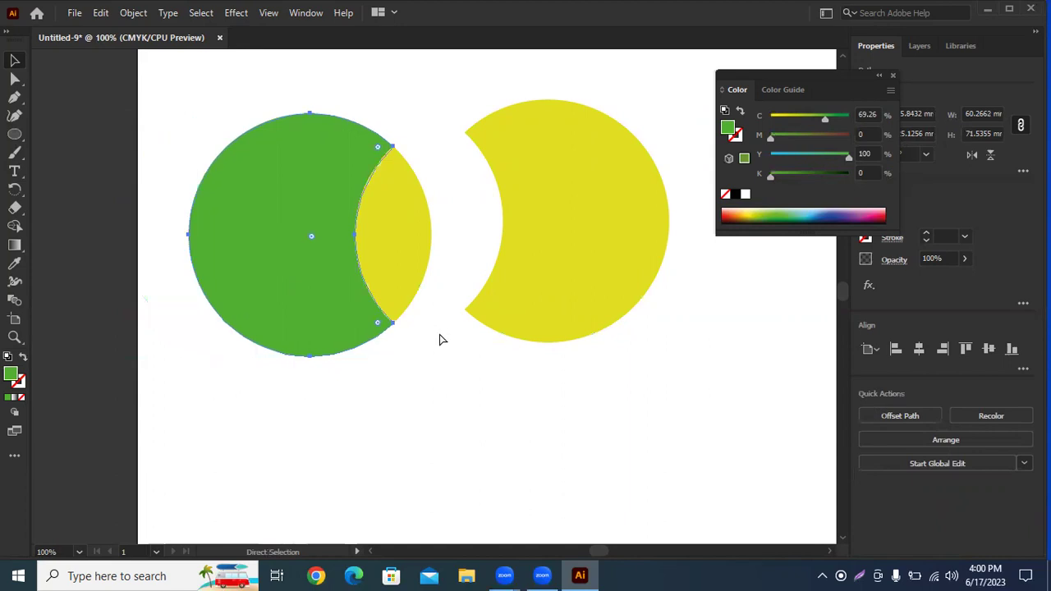
key("ctrl+z")
key("ctrl+z")
key("ctrl+z")
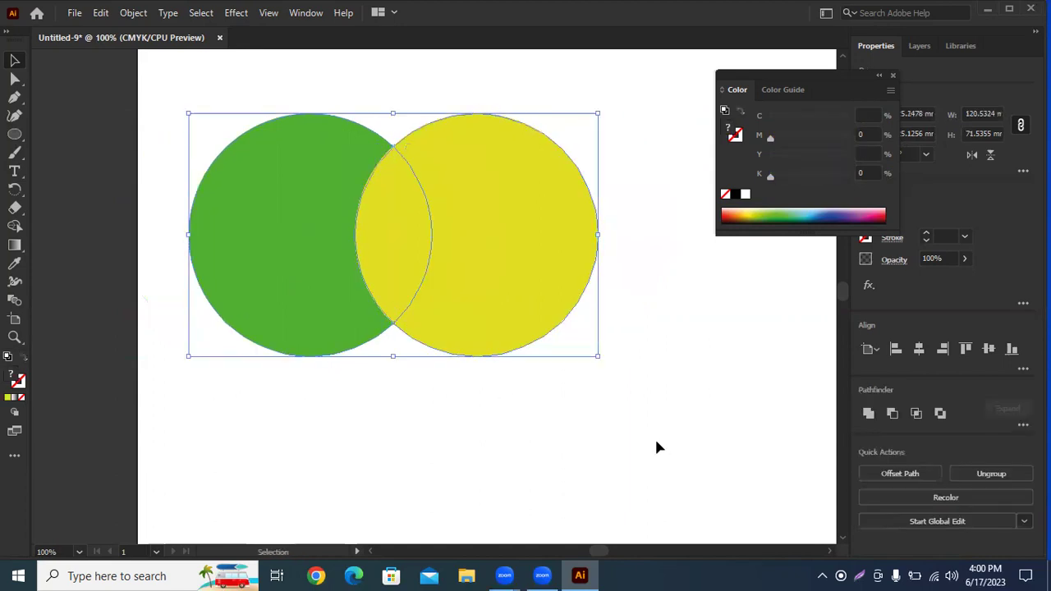
- Expand the Shape Modes and Pathfinders options for the divided circle group
left_click(1022, 368)
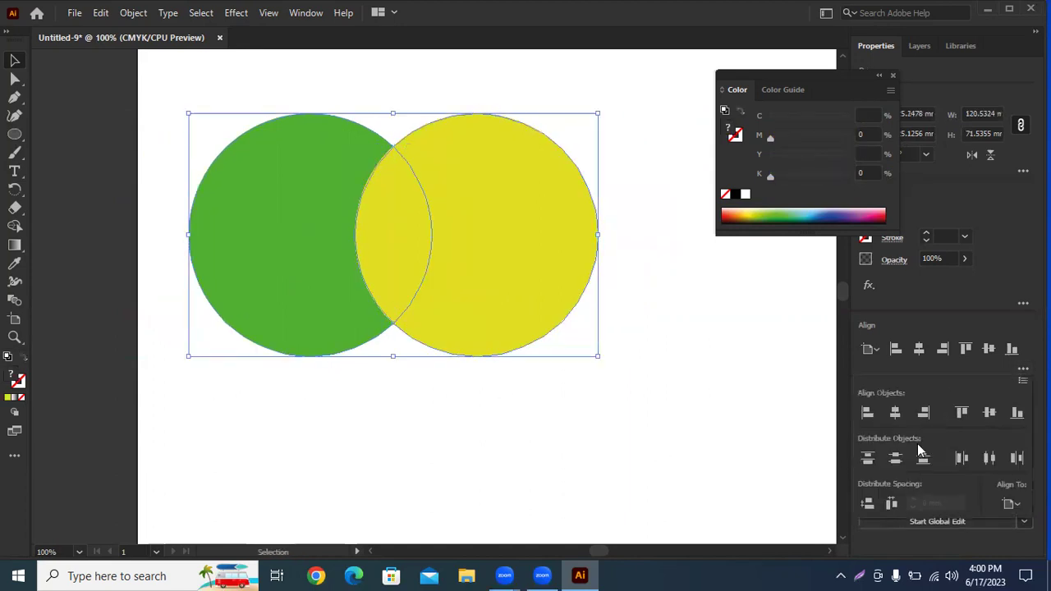
left_click(1022, 368)
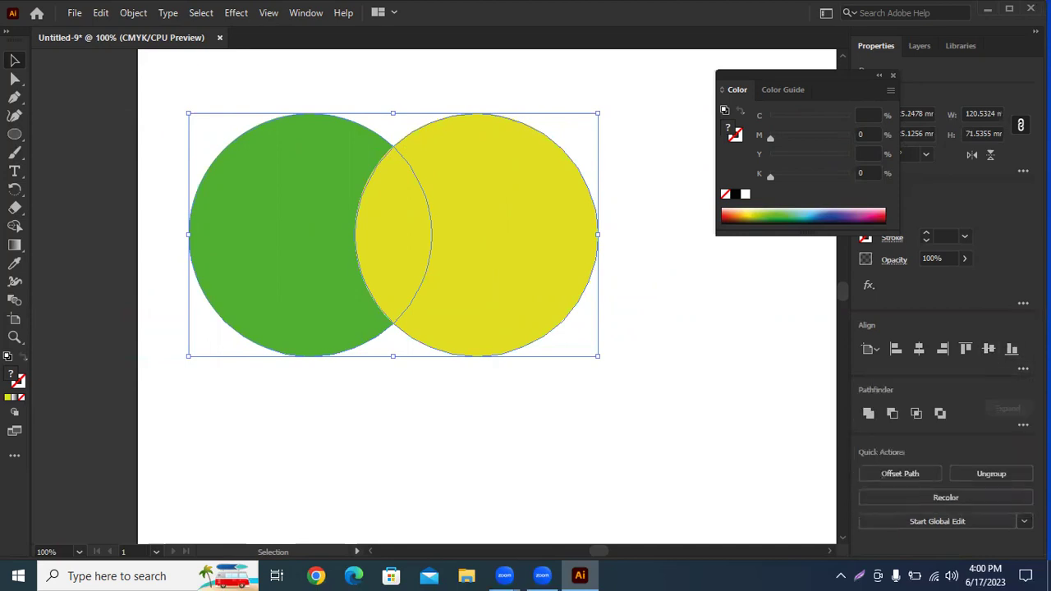
left_click(1023, 424)
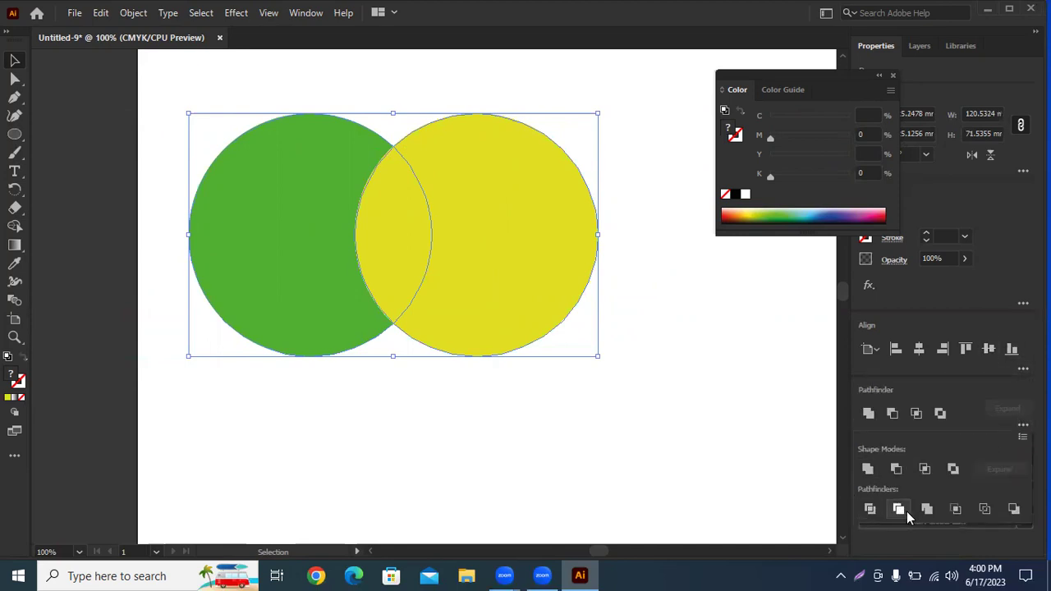
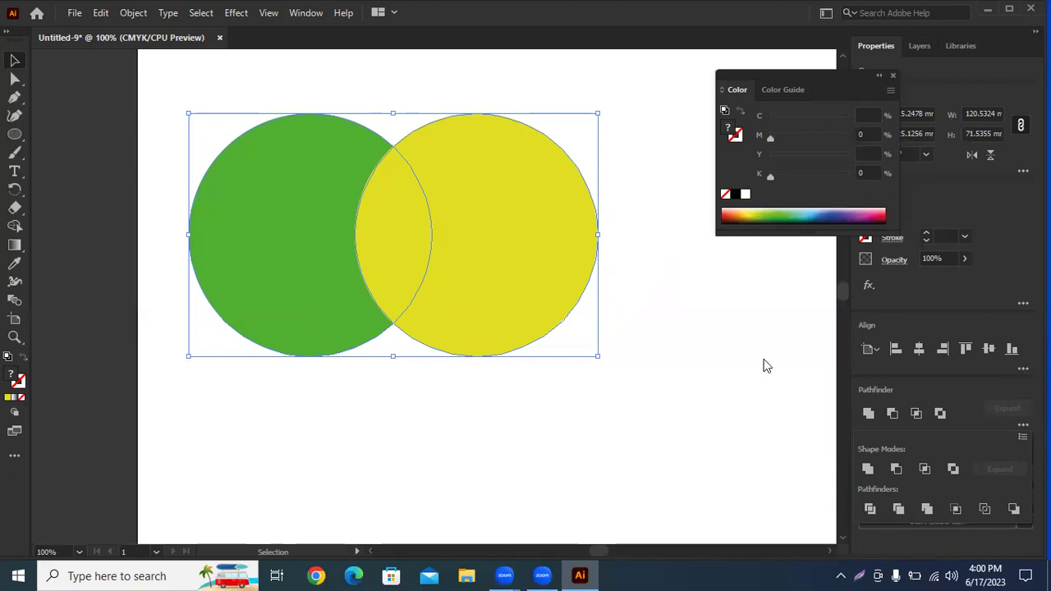
- Ungroup the green and yellow circles and select both together
right_click(446, 220)
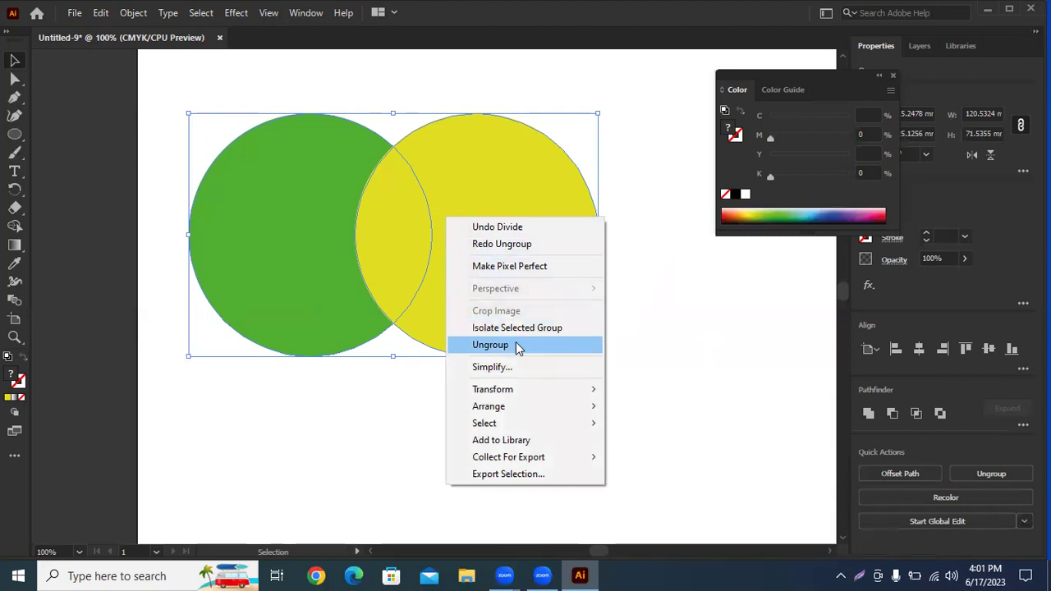
left_click(517, 345)
left_click(458, 256)
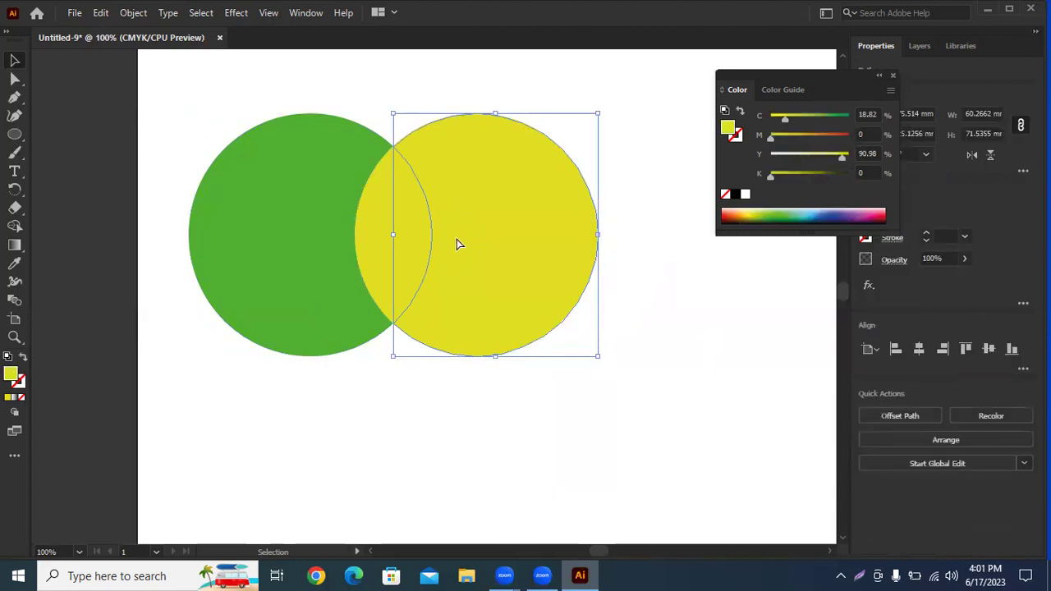
key("ctrl+a")
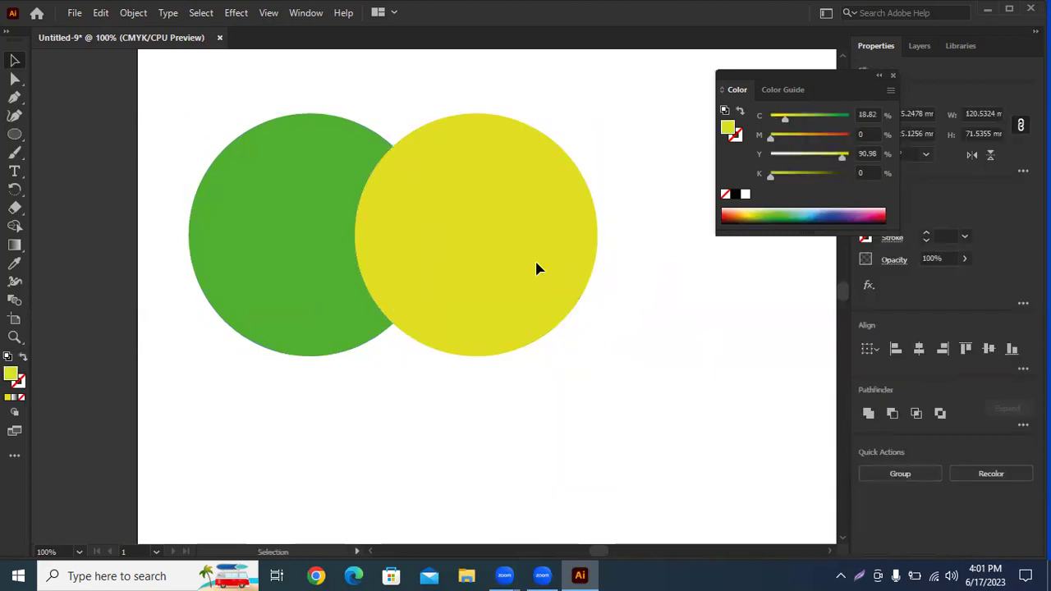
left_click(535, 269)
left_click(220, 186)
left_click_drag(182, 127, 485, 371)
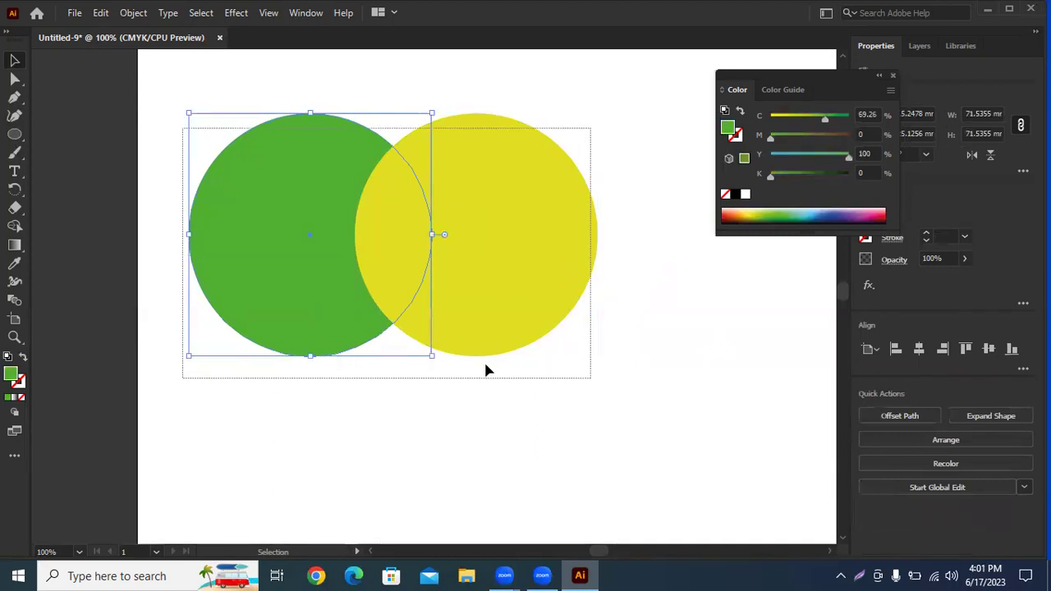
- Apply Pathfinder Intersect to keep only the yellow lens where the circles overlap
right_click(357, 228)
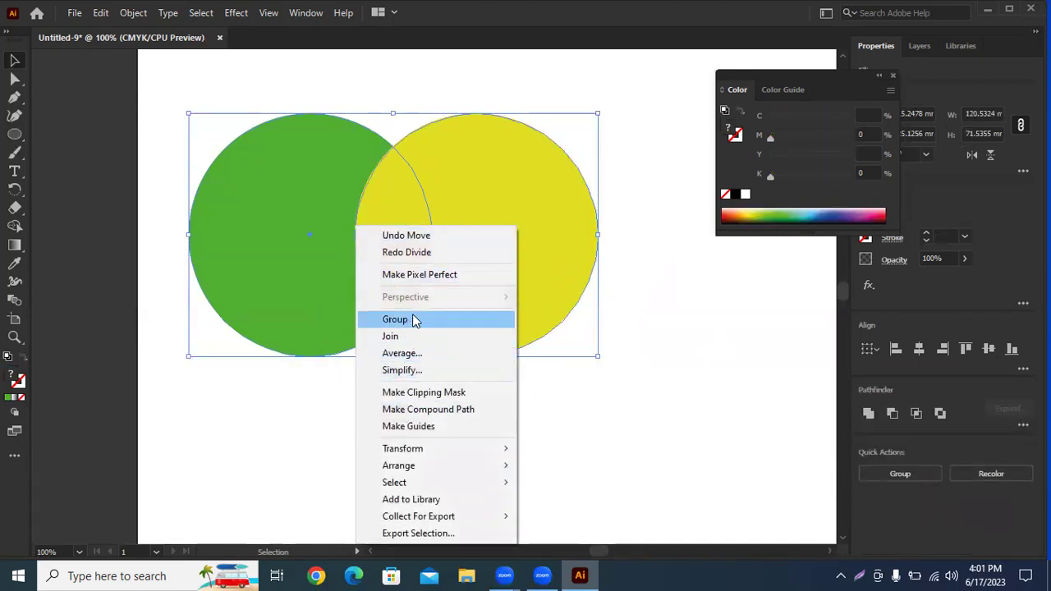
left_click(1023, 425)
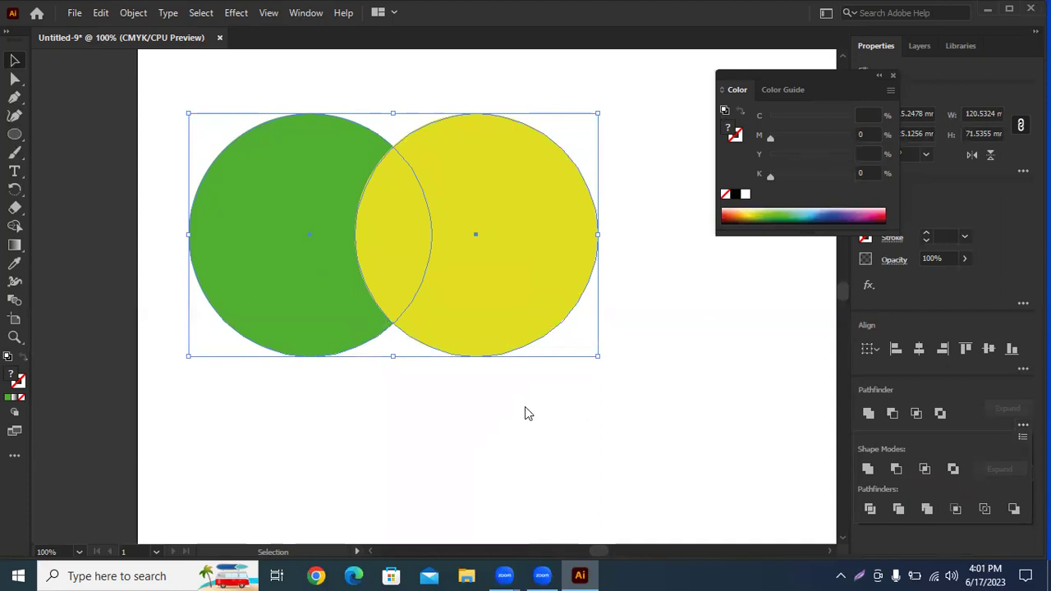
left_click(916, 414)
left_click(723, 386)
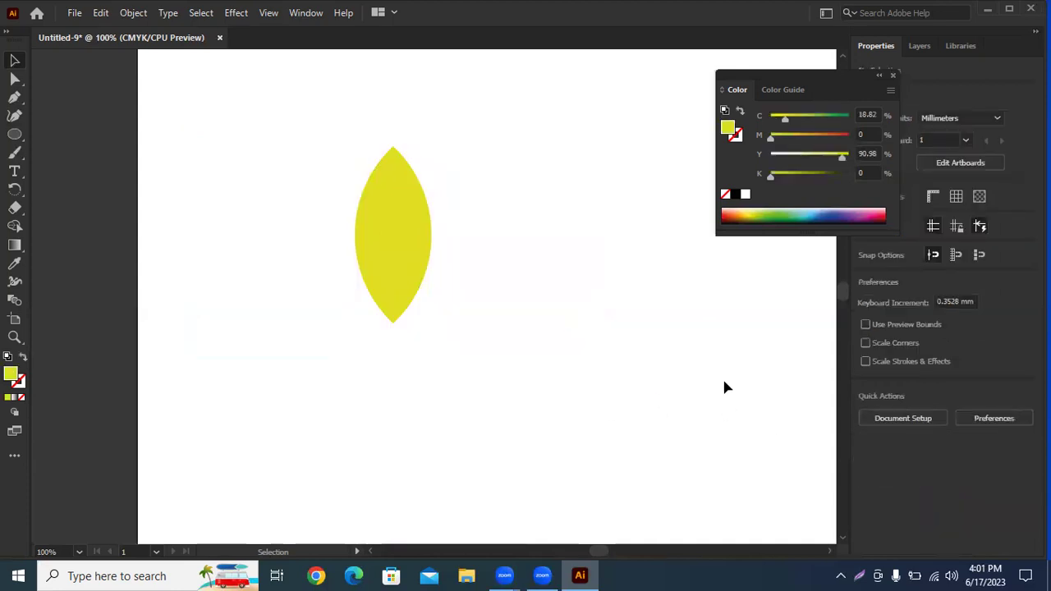
left_click(403, 281)
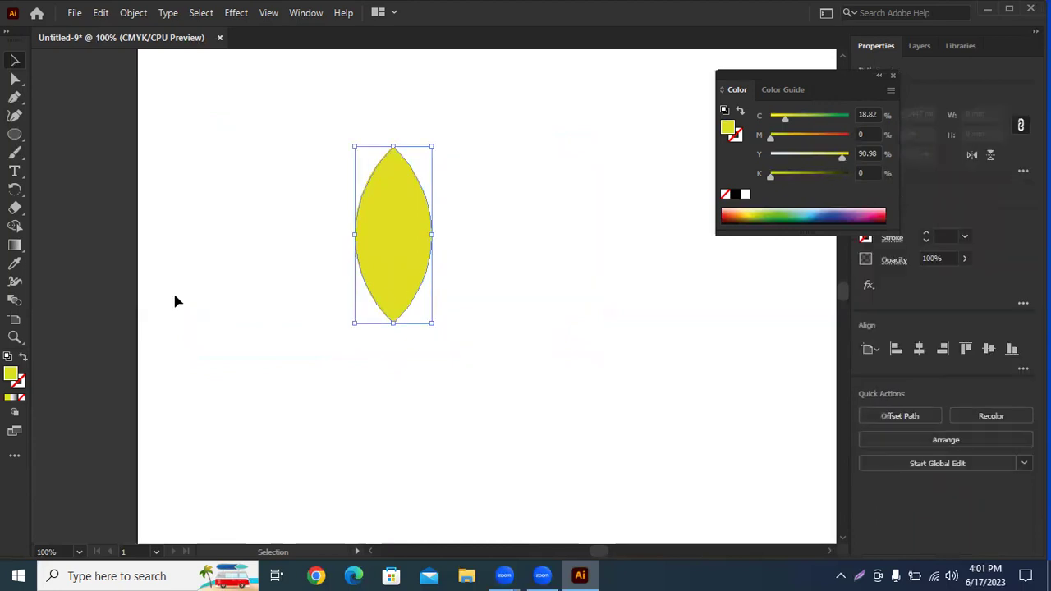
key("ctrl+h")
left_click(197, 165)
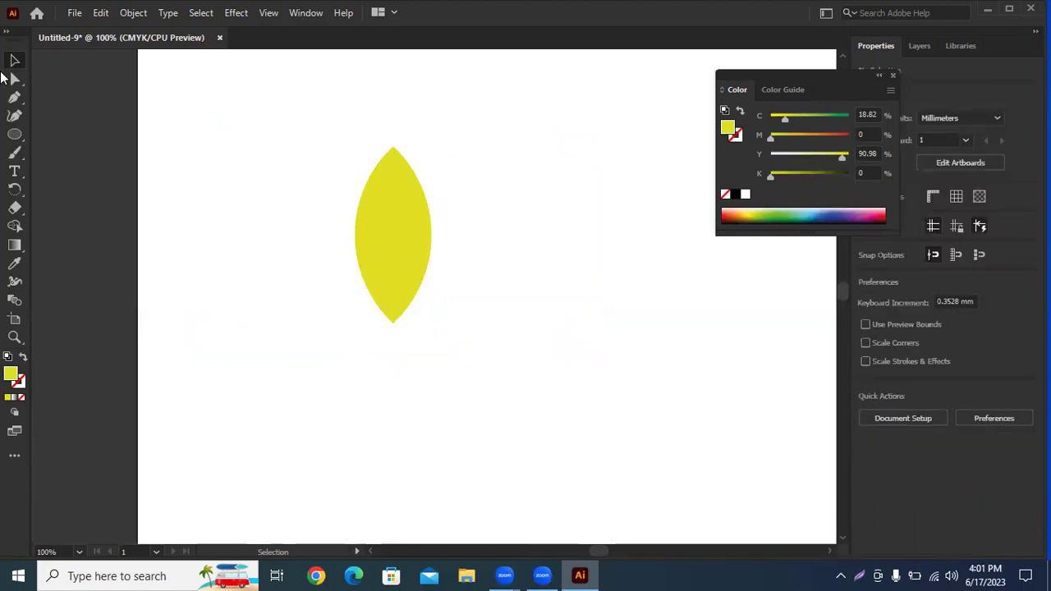
- Draw a long vertical line beside the yellow lens with the Line Segment tool
left_click_drag(14, 135, 54, 159)
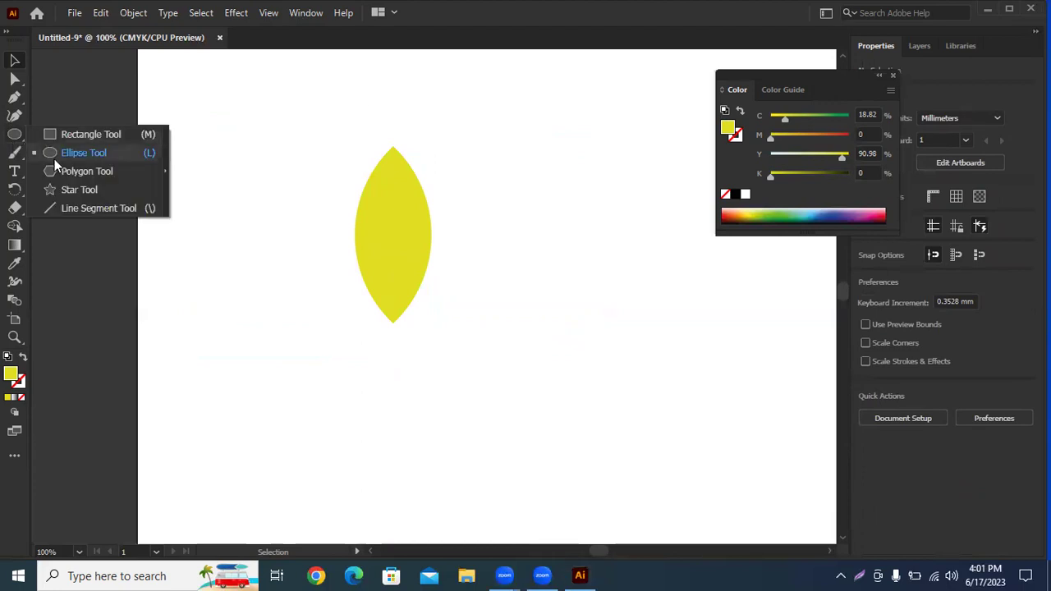
left_click(74, 209)
mouse_move(230, 102)
left_mouse_down()
mouse_move(152, 471)
mouse_move(226, 520)
left_mouse_up()
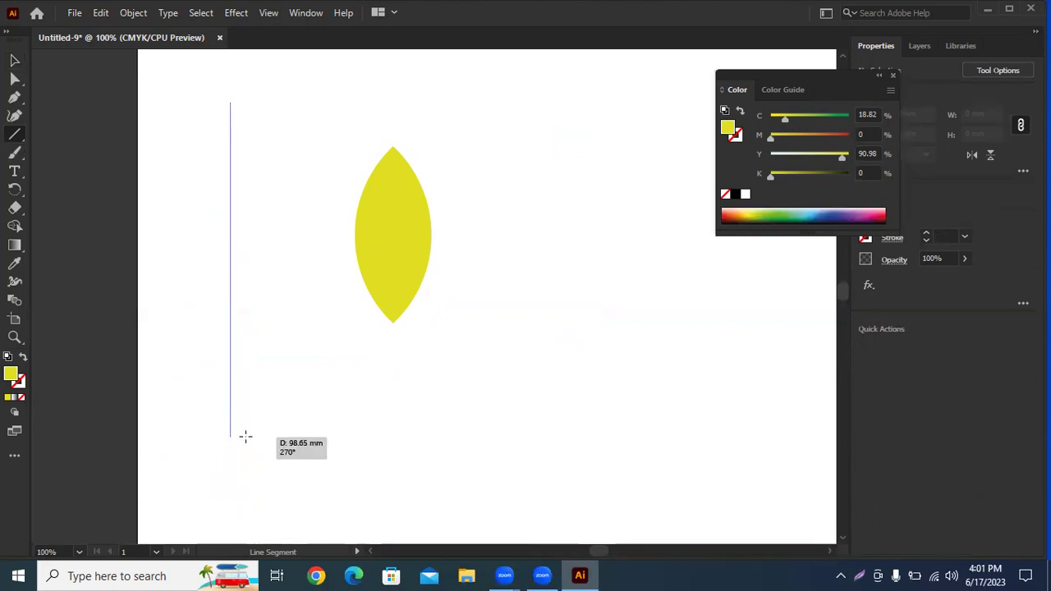
left_click_drag(226, 520, 243, 436)
left_click(14, 64)
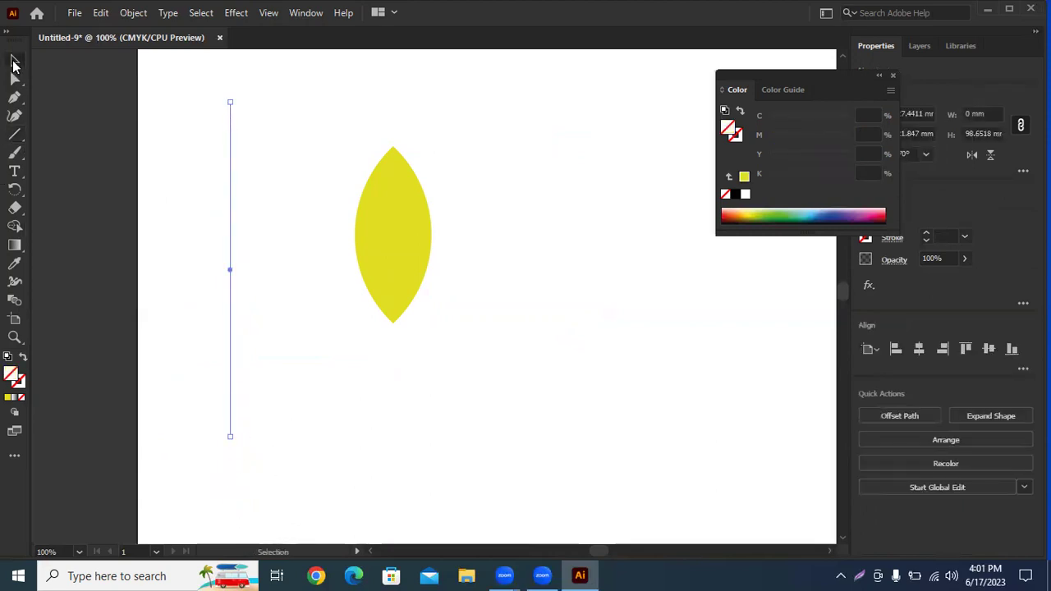
left_click(10, 399)
left_click(212, 312)
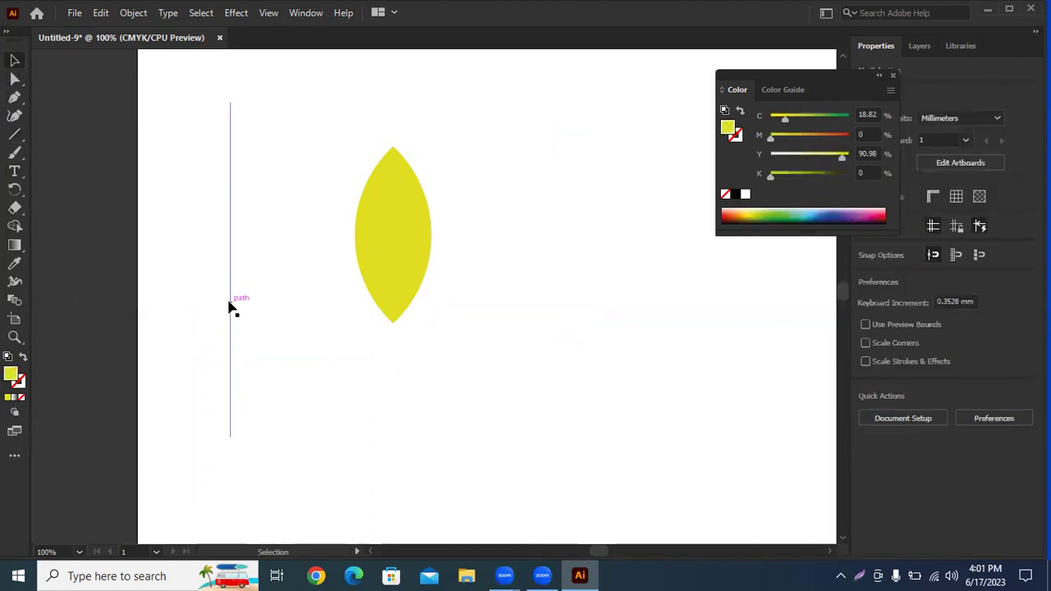
- Align the vertical line to the horizontal and vertical centre of the lens
left_click(230, 394)
left_click_drag(502, 194, 240, 366)
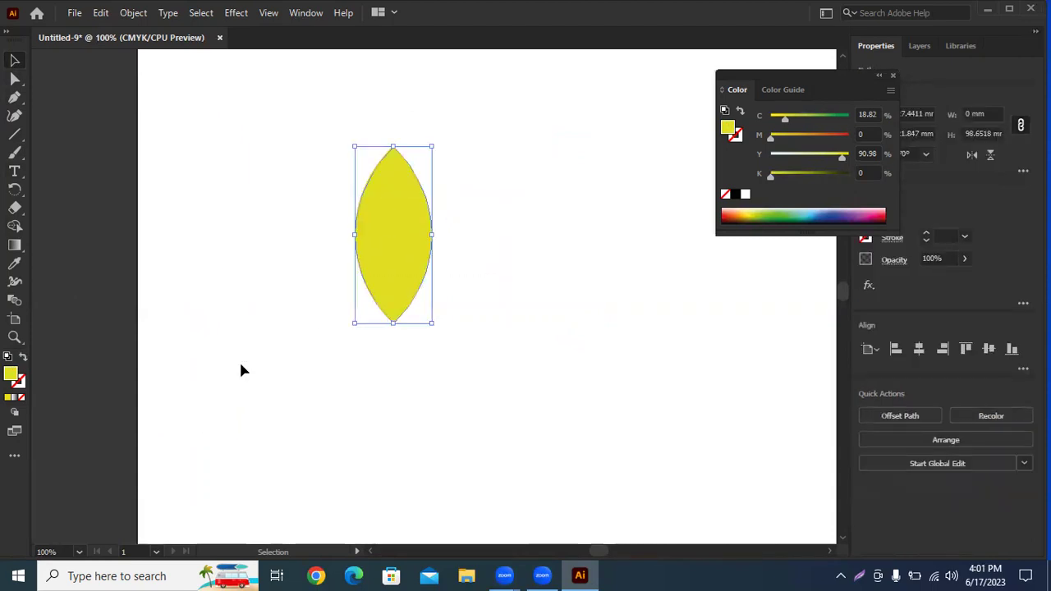
left_click_drag(500, 194, 218, 376)
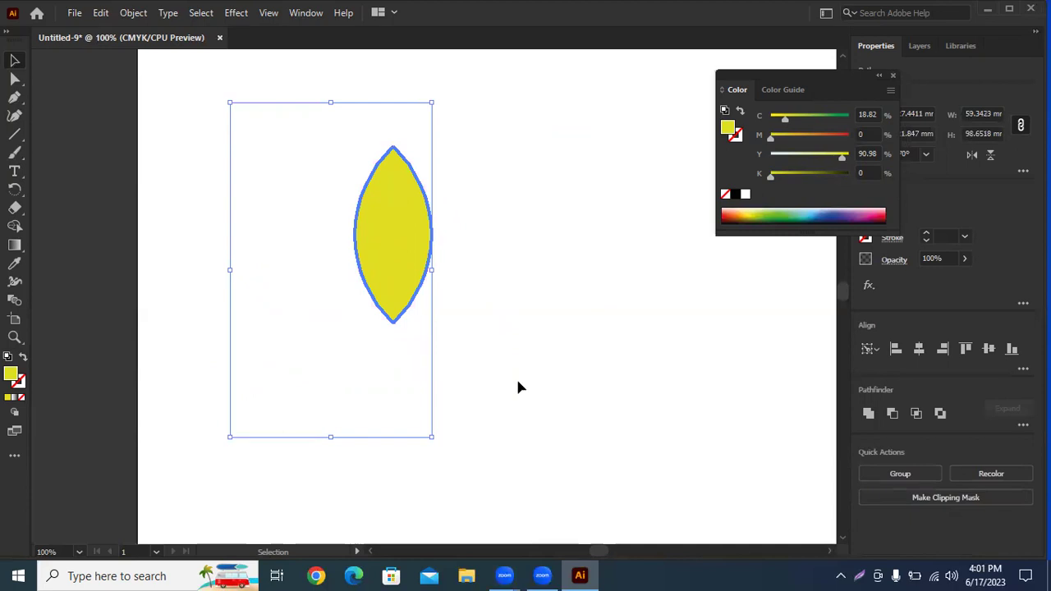
left_click(919, 350)
left_click(989, 347)
left_click(645, 307)
- Divide the lens along the line and ungroup the resulting halves
left_click_drag(668, 152, 274, 408)
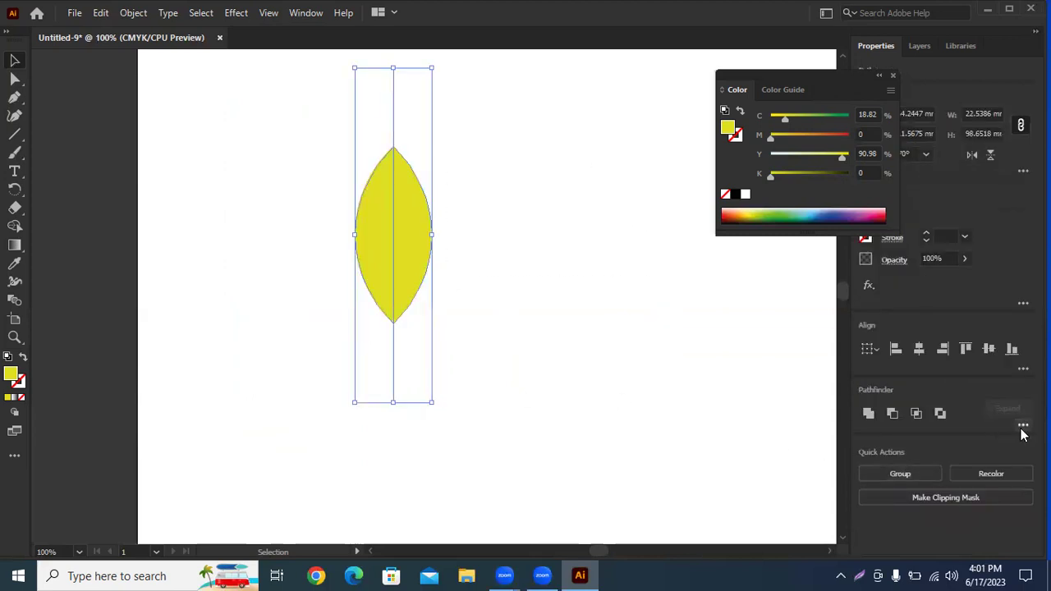
left_click(1023, 425)
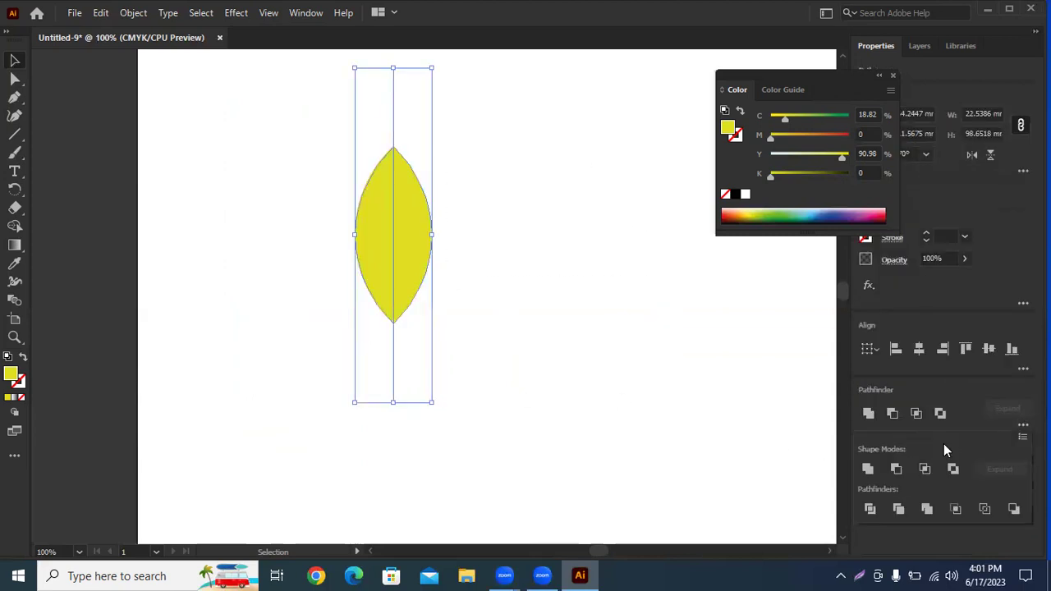
left_click(868, 510)
left_click(413, 240)
right_click(412, 240)
left_click(470, 359)
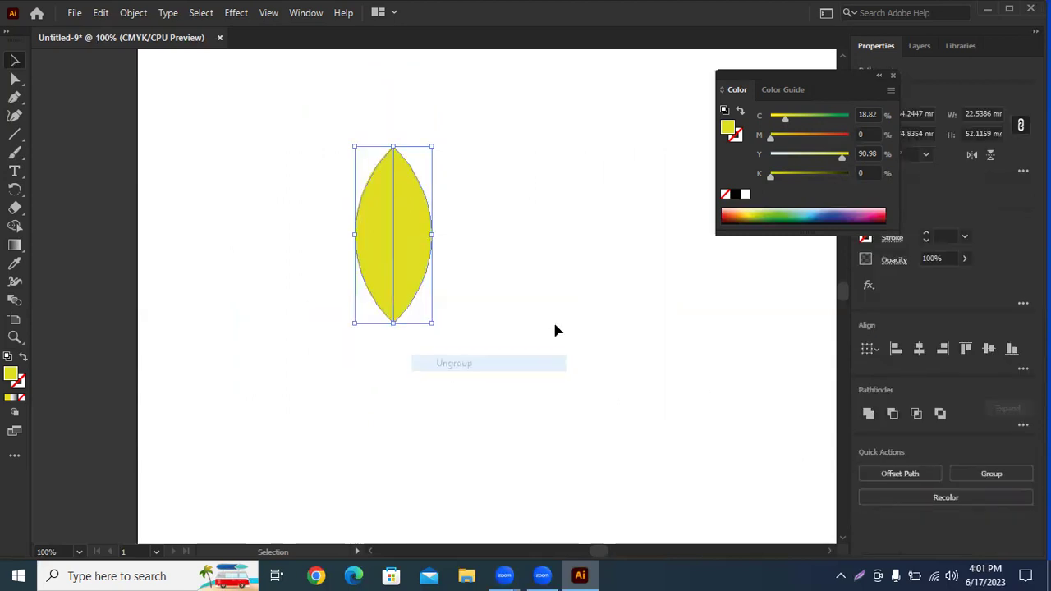
- Give the right half of the lens a brighter yellow fill
left_click(412, 246)
left_click(366, 233)
left_click(411, 232)
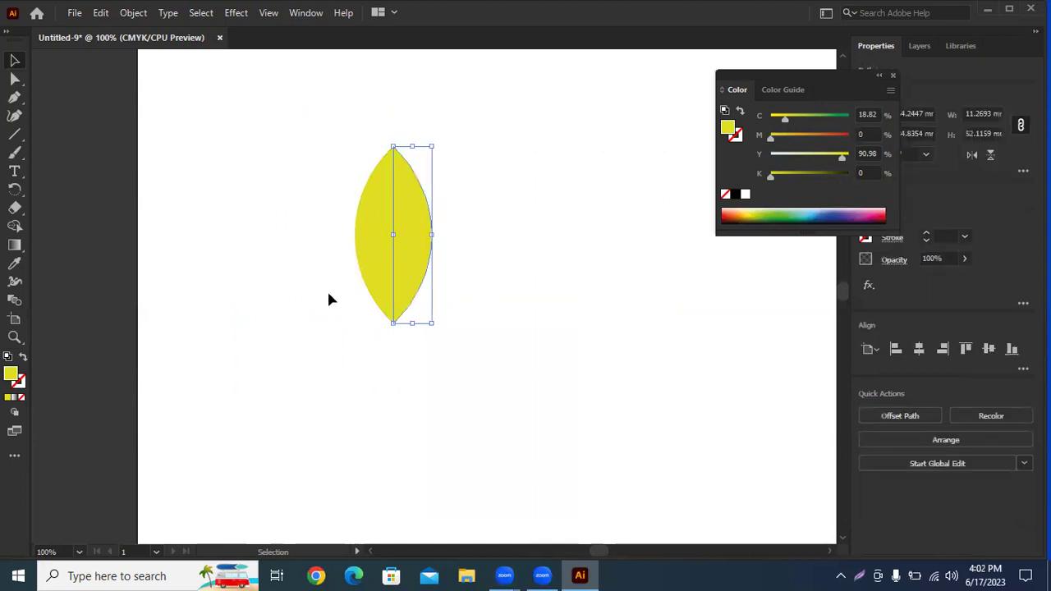
double_click(15, 378)
left_click_drag(741, 172, 744, 162)
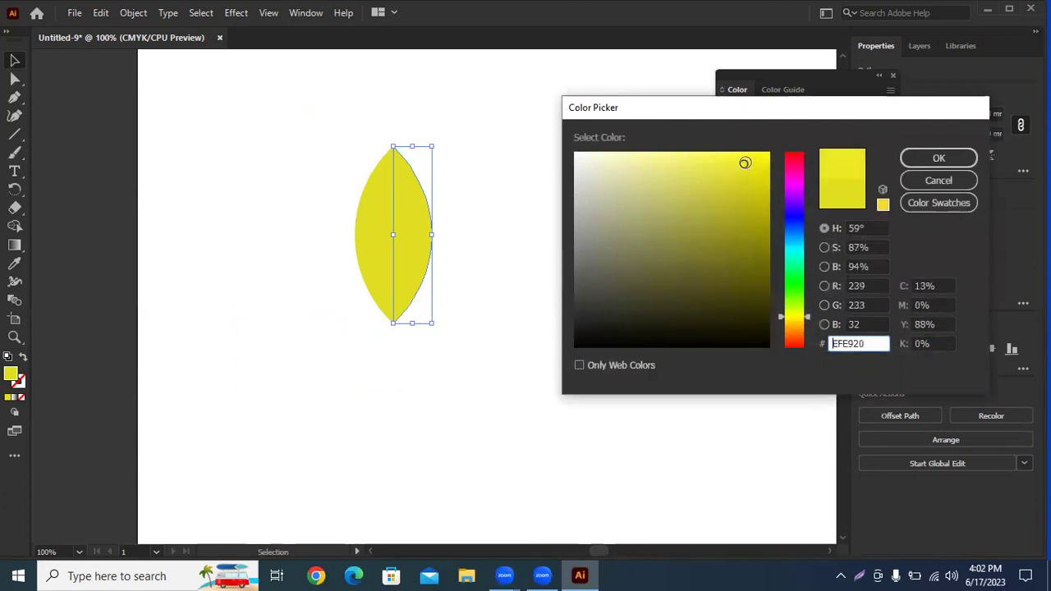
left_click(938, 158)
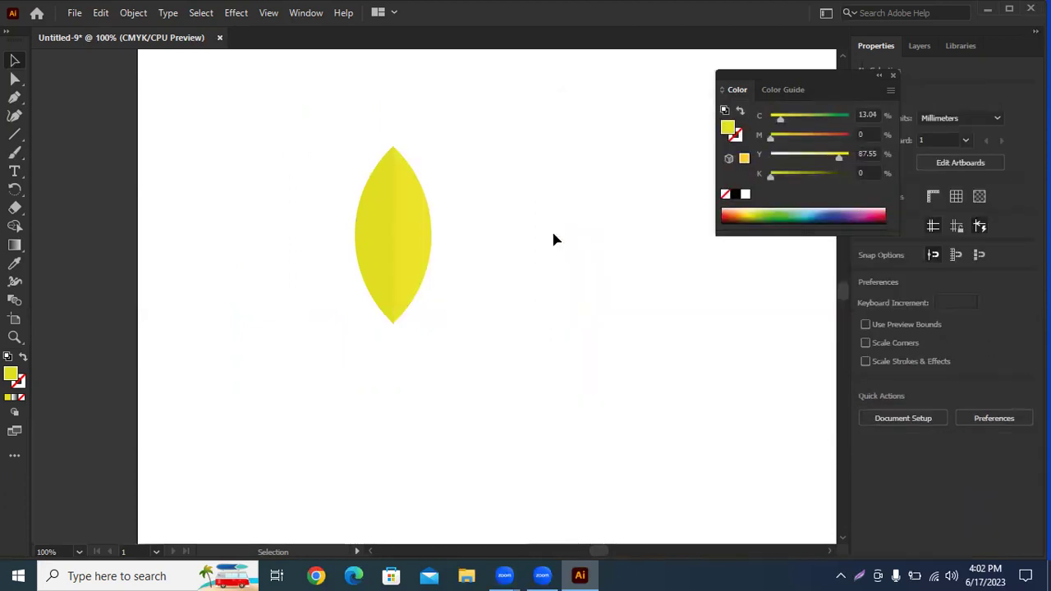
- Recolour both halves of the leaf a darker green
left_click_drag(312, 145, 391, 241)
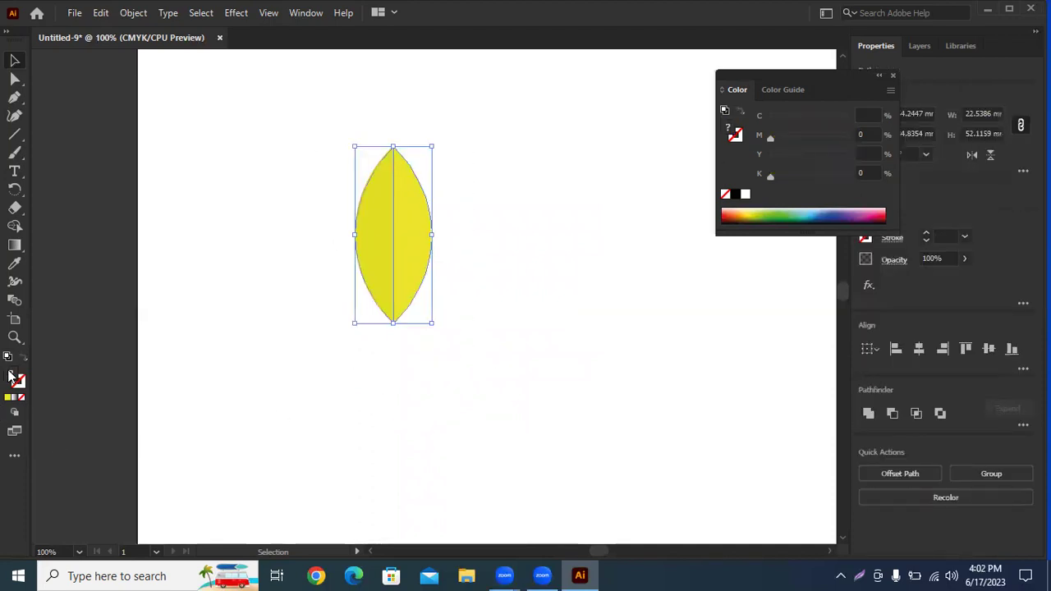
double_click(16, 379)
left_click_drag(785, 290, 787, 280)
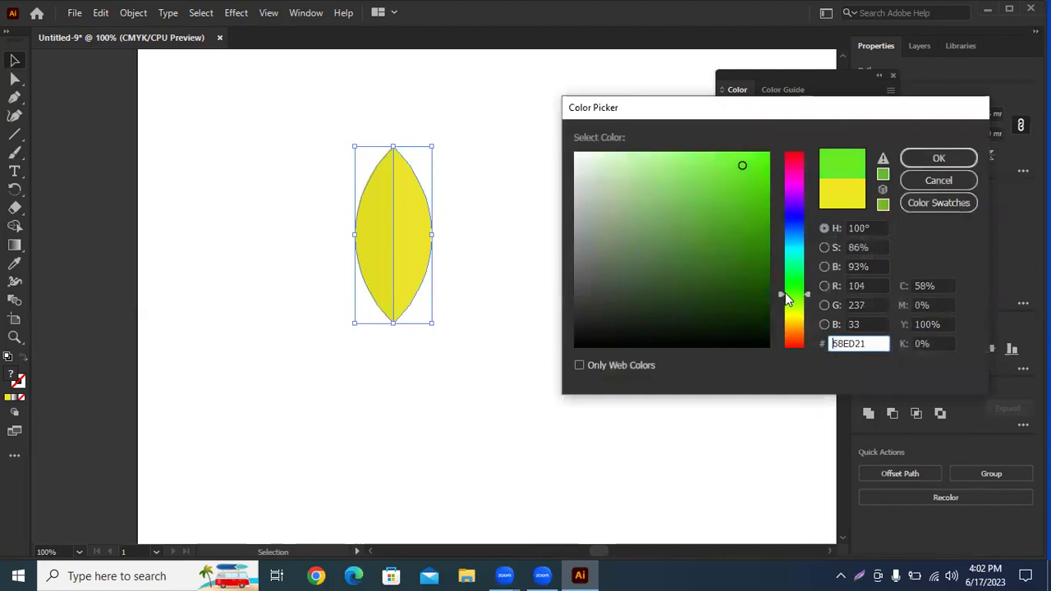
mouse_move(766, 235)
left_mouse_down()
mouse_move(730, 180)
mouse_move(728, 220)
left_mouse_up()
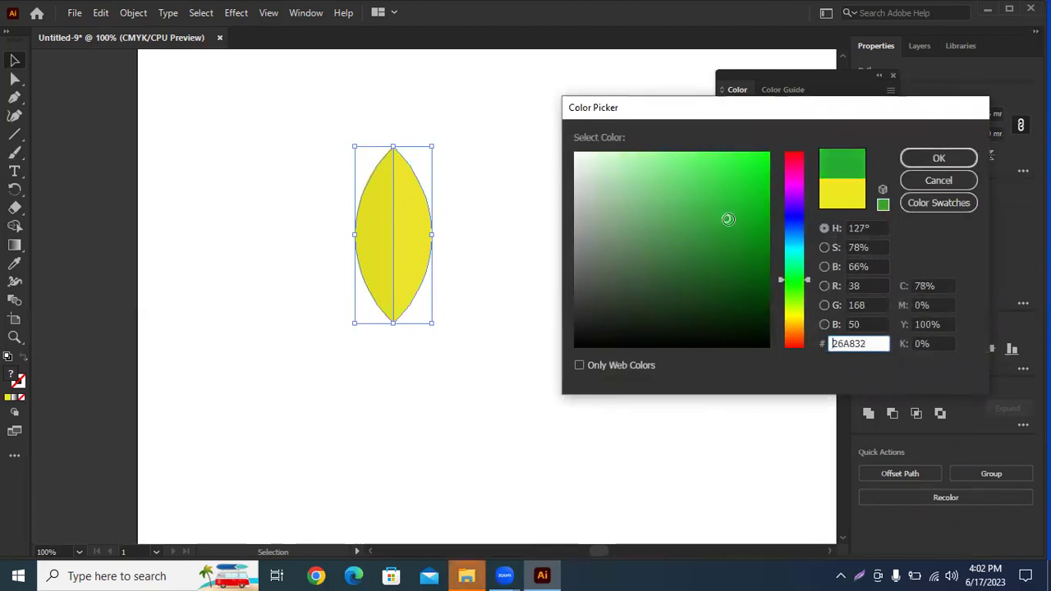
key("Return")
left_click(500, 231)
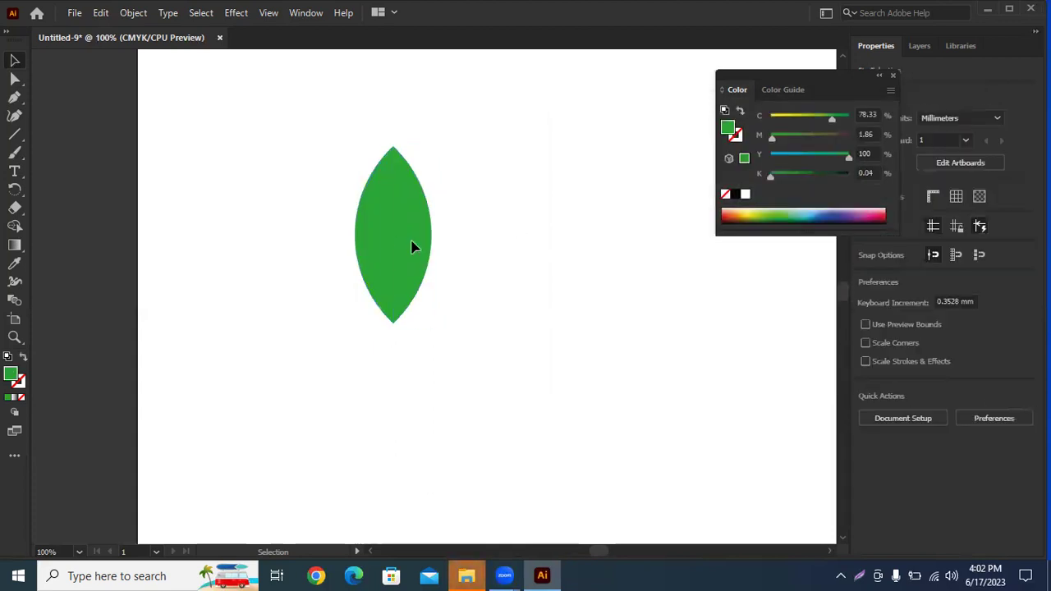
- Give the right half of the leaf a lighter, brighter green fill
left_click(413, 243)
double_click(10, 374)
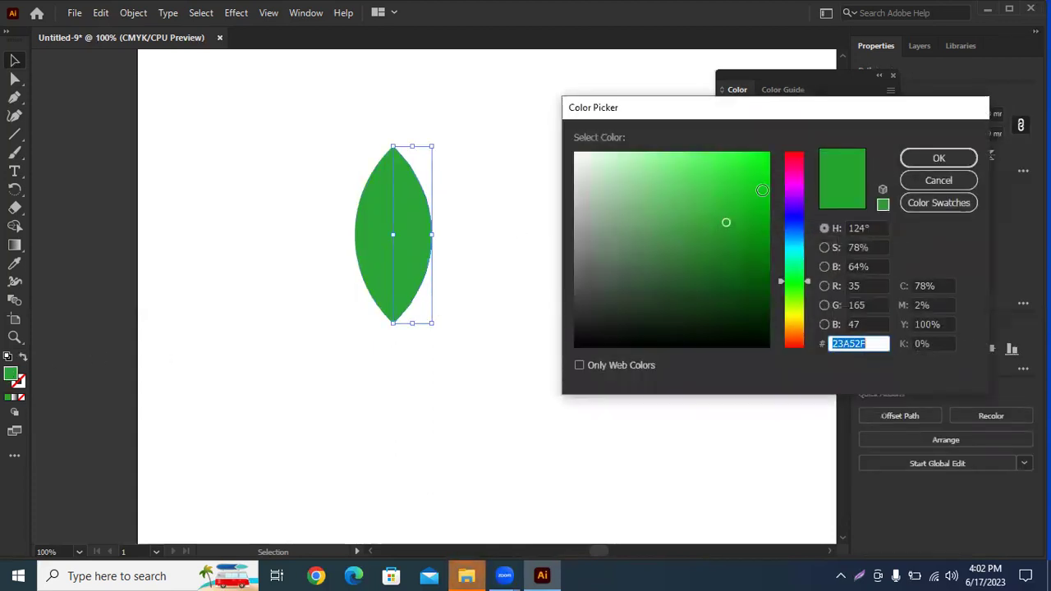
key("Return")
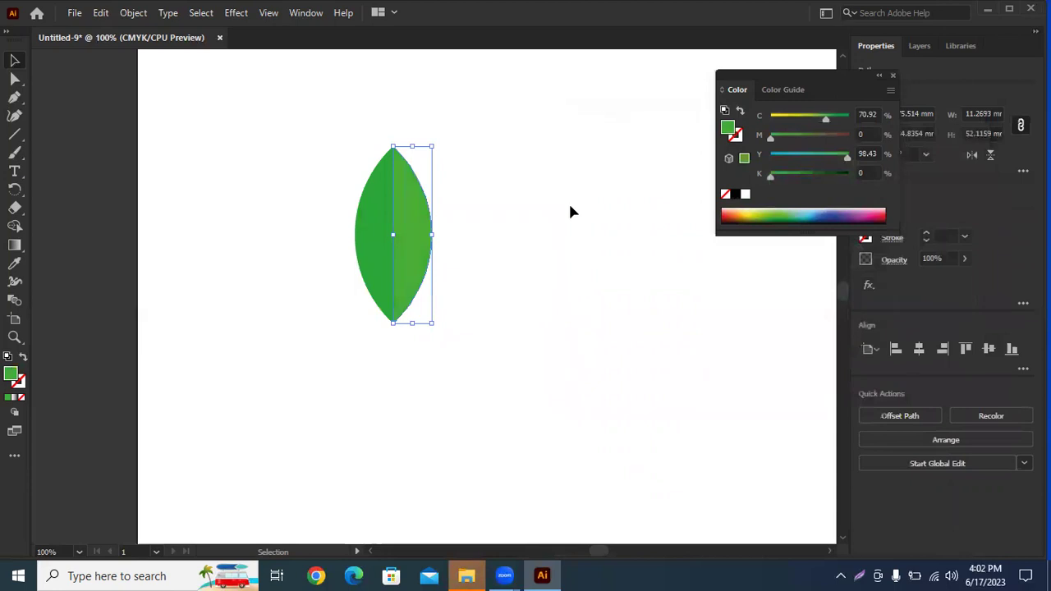
left_click(421, 204)
double_click(11, 373)
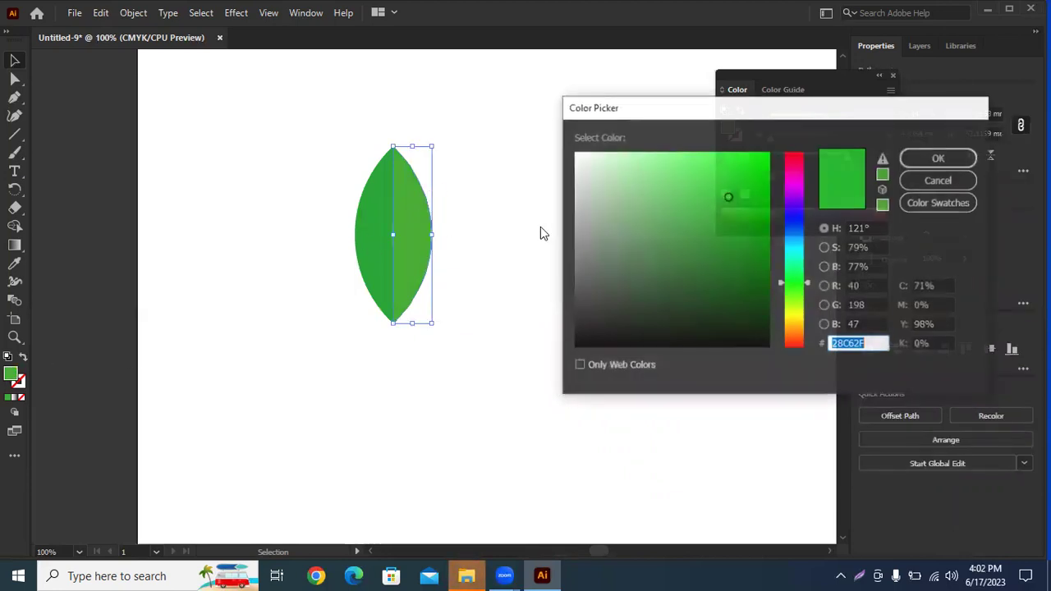
left_click(733, 182)
key("Return")
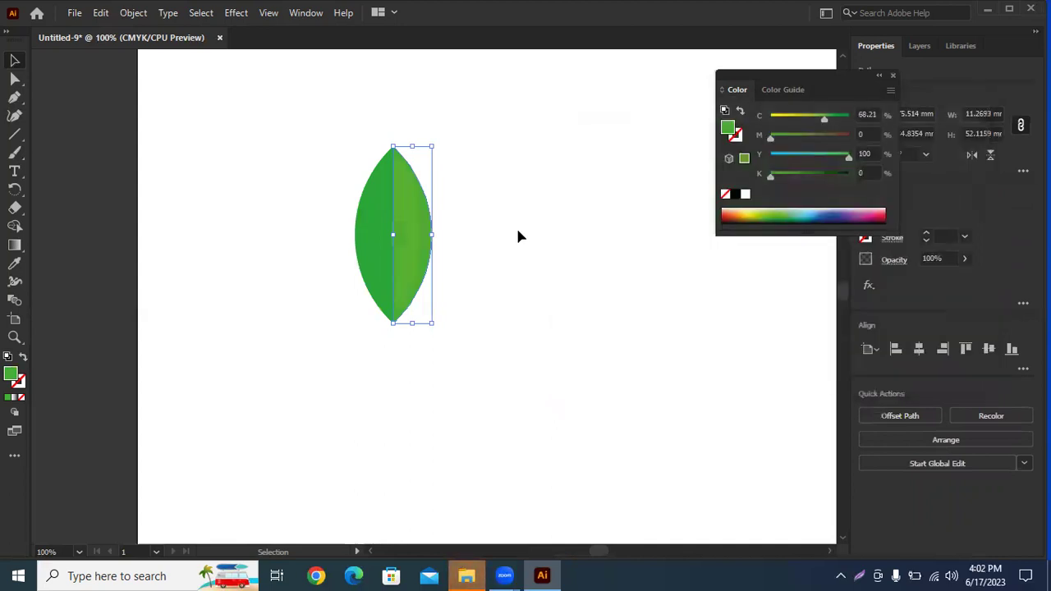
- Select both leaf halves and unite them into one light-green leaf
left_click(518, 233)
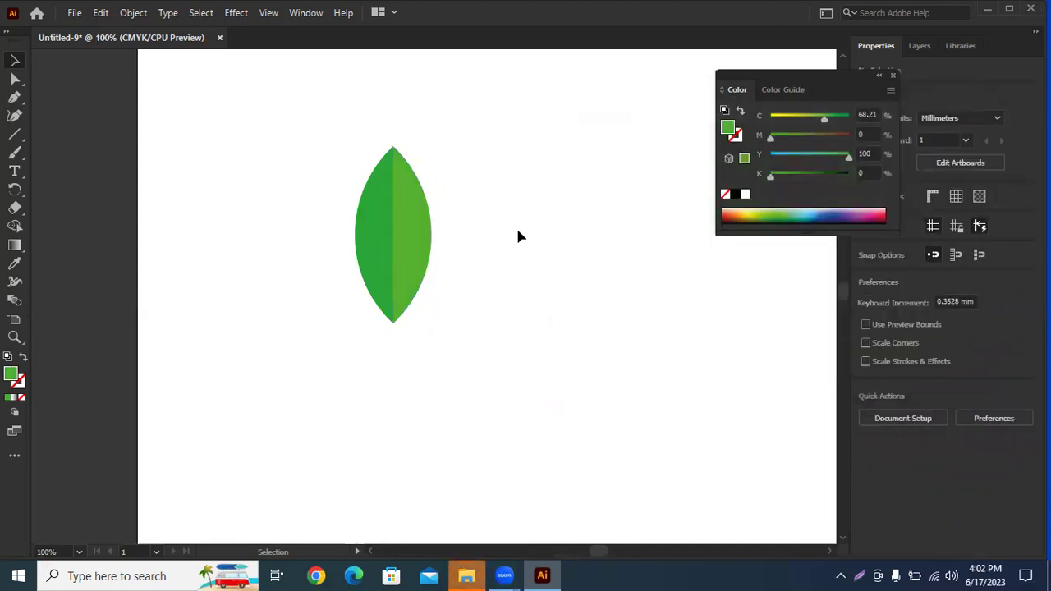
left_click_drag(335, 117, 509, 410)
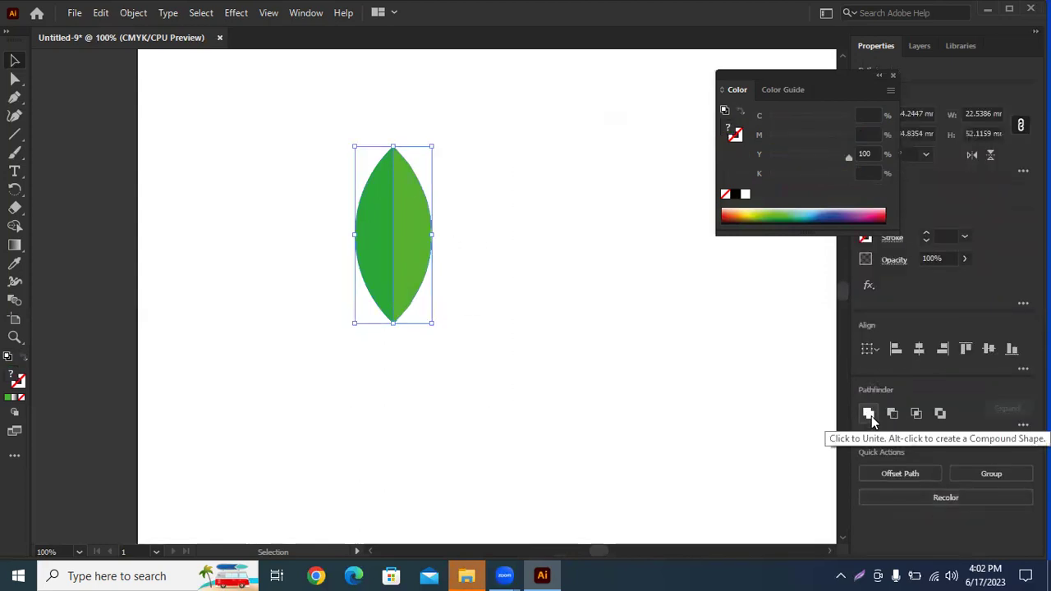
left_click(620, 358)
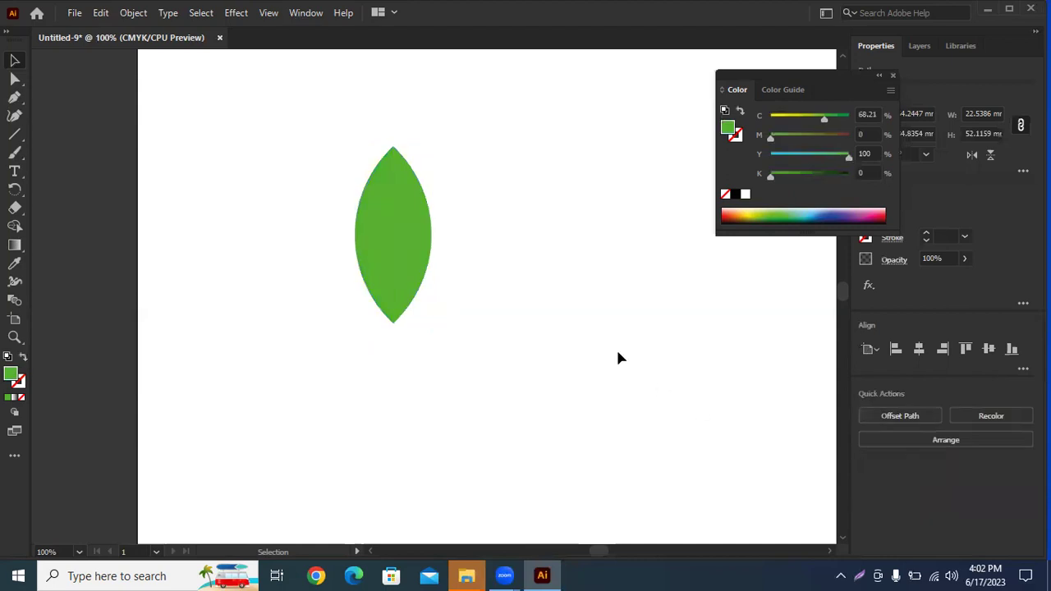
- Bend the leaf's lower curve inward from its bottom anchor with Direct Selection
left_click(420, 242)
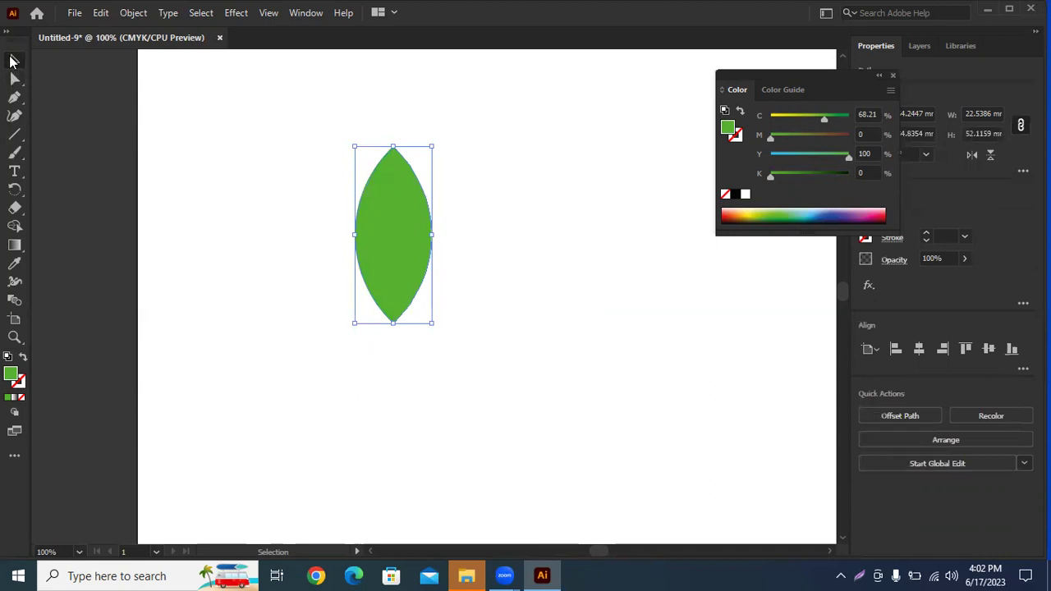
left_click(7, 33)
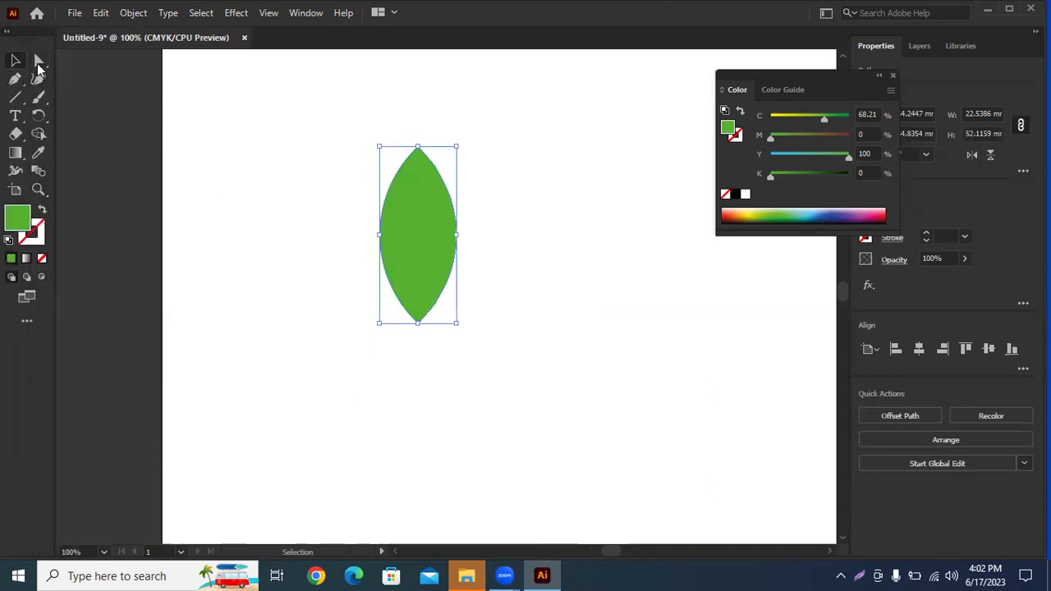
left_click(38, 68)
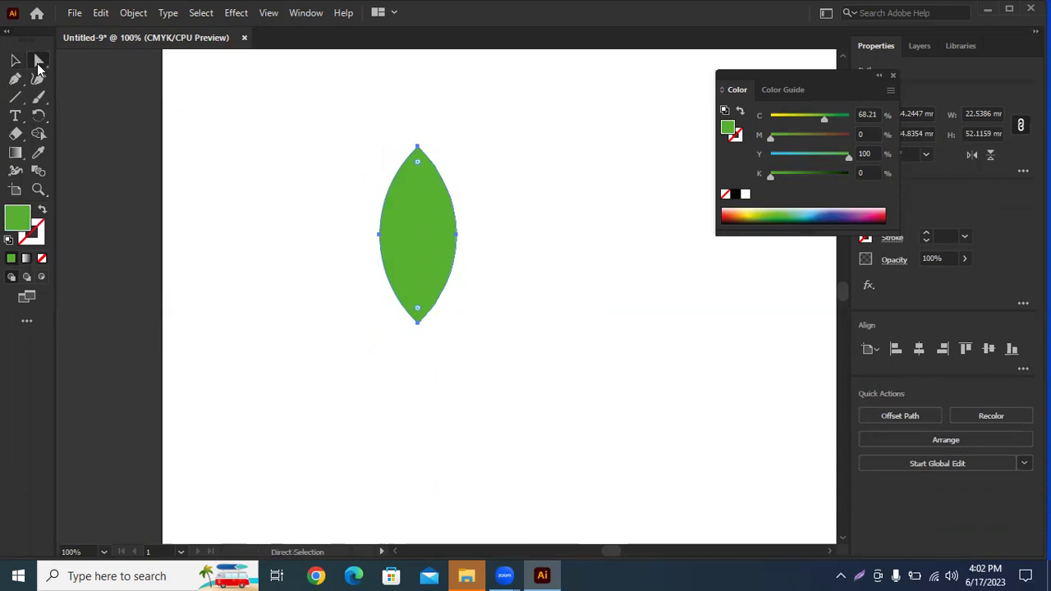
left_click(417, 322)
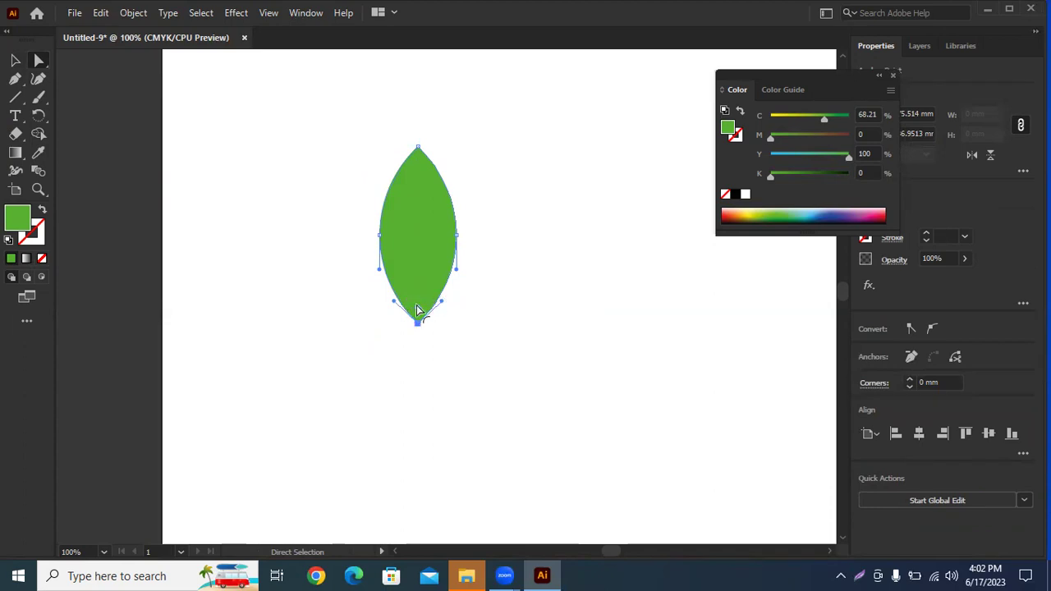
left_click_drag(393, 302, 418, 270)
left_click(577, 302)
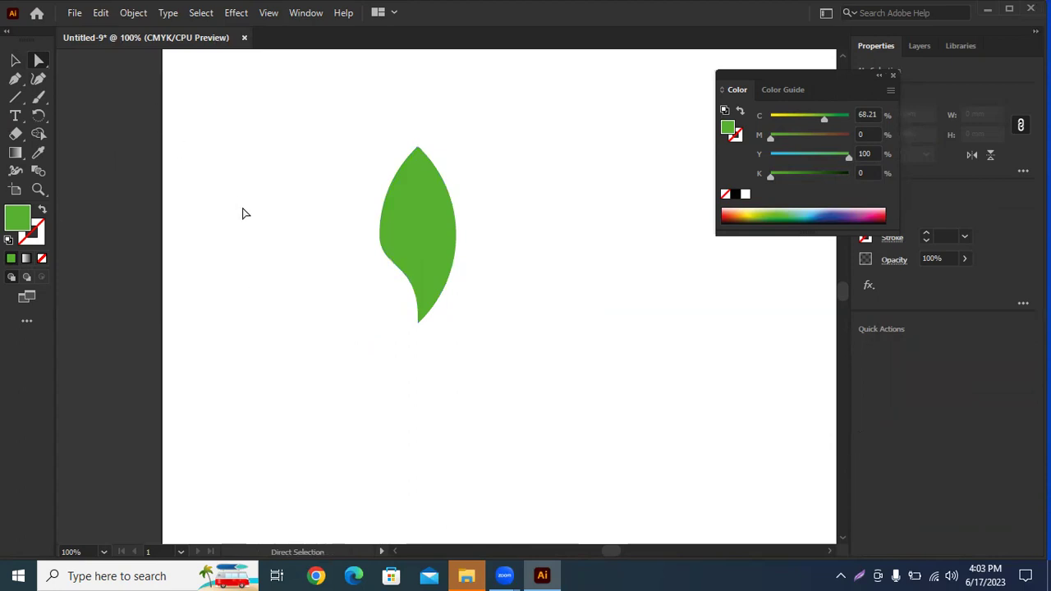
- Drag the top anchor's handles to curl the leaf's tip over
left_click(420, 172)
left_click(417, 150)
mouse_move(424, 182)
left_mouse_down()
mouse_move(418, 191)
mouse_move(457, 190)
left_mouse_up()
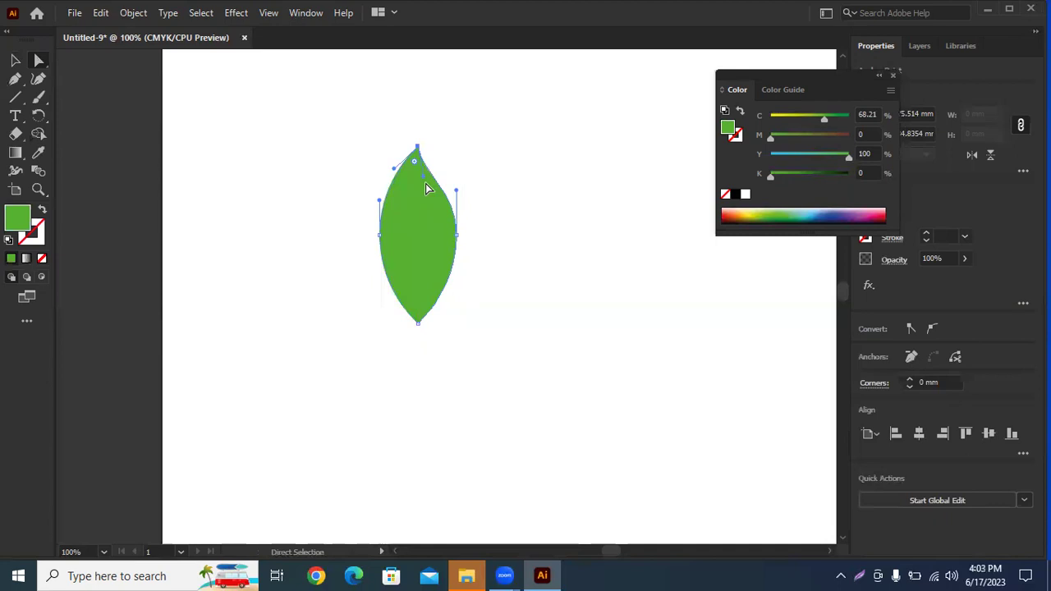
left_click_drag(423, 181, 410, 200)
left_click(324, 181)
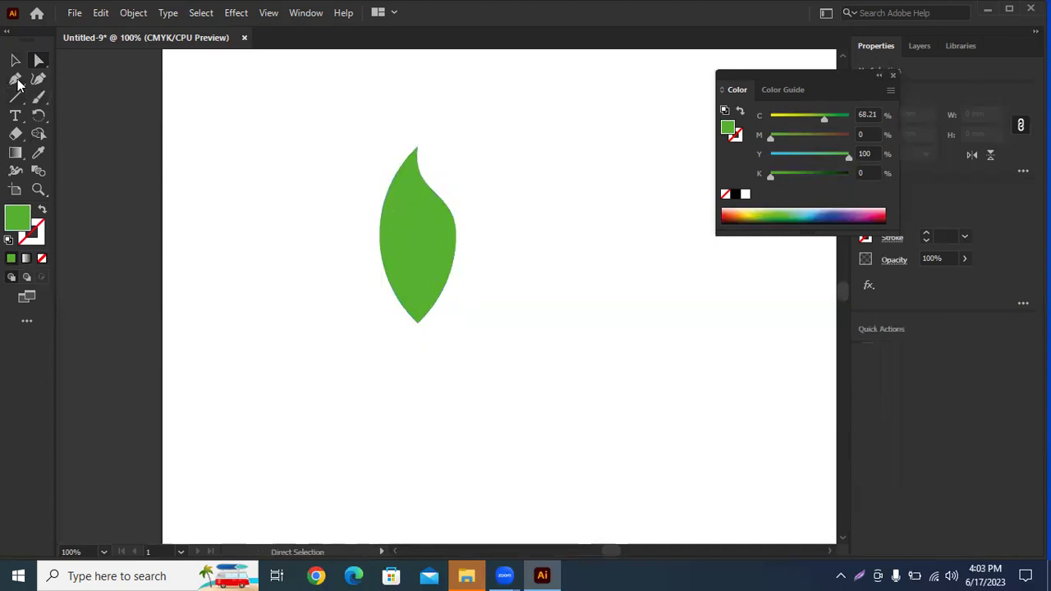
- Click the canvas with the Polygon tool to bring up its radius and sides options
right_click(18, 83)
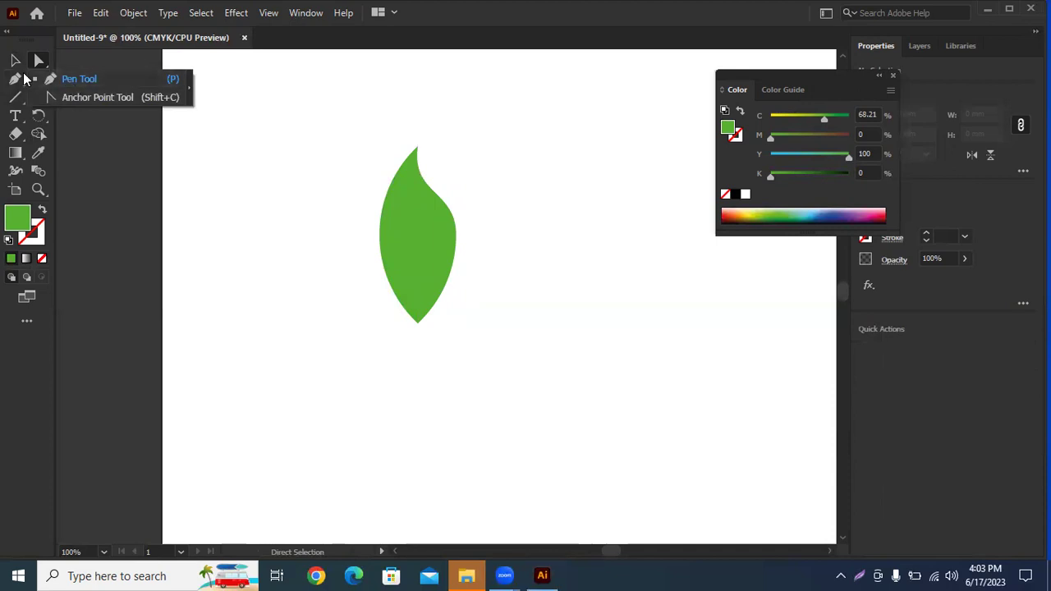
right_click(16, 99)
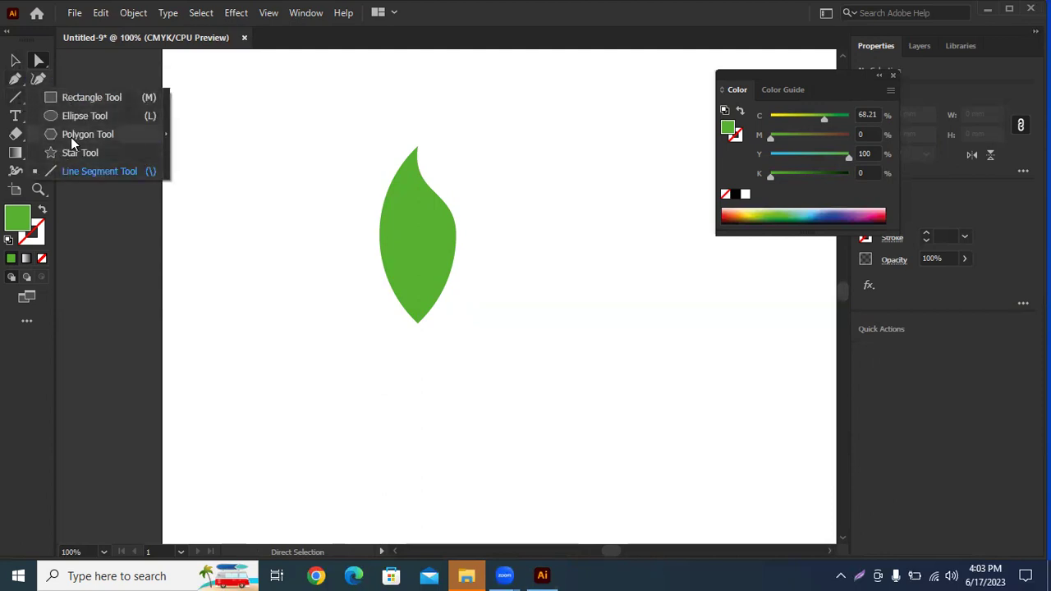
left_click(71, 135)
left_click(236, 202)
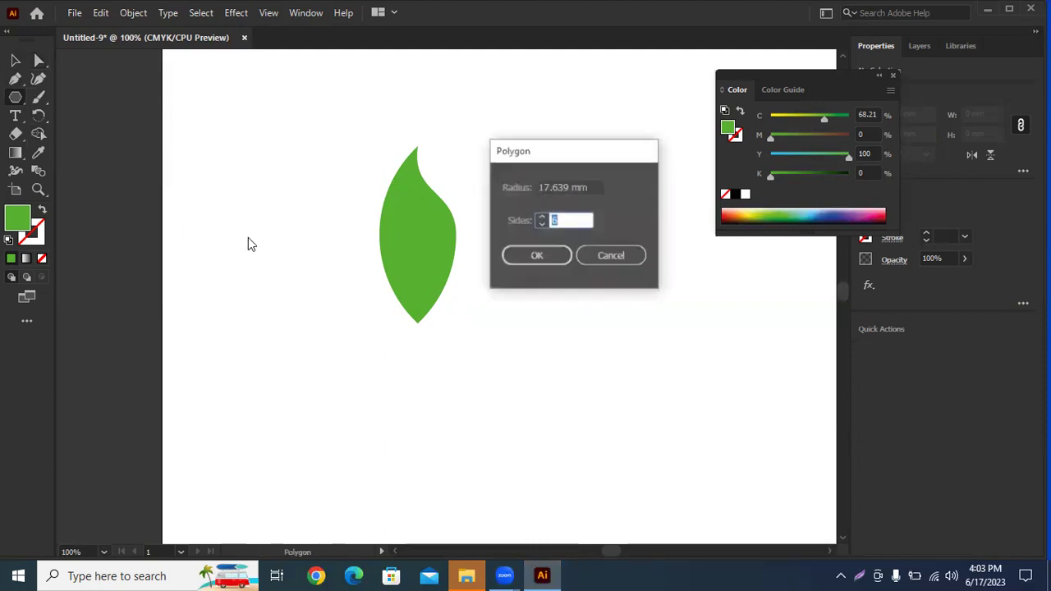
- Create a 3-sided polygon, narrow and tilt it, and place it at the leaf's bottom tip
left_click(541, 225)
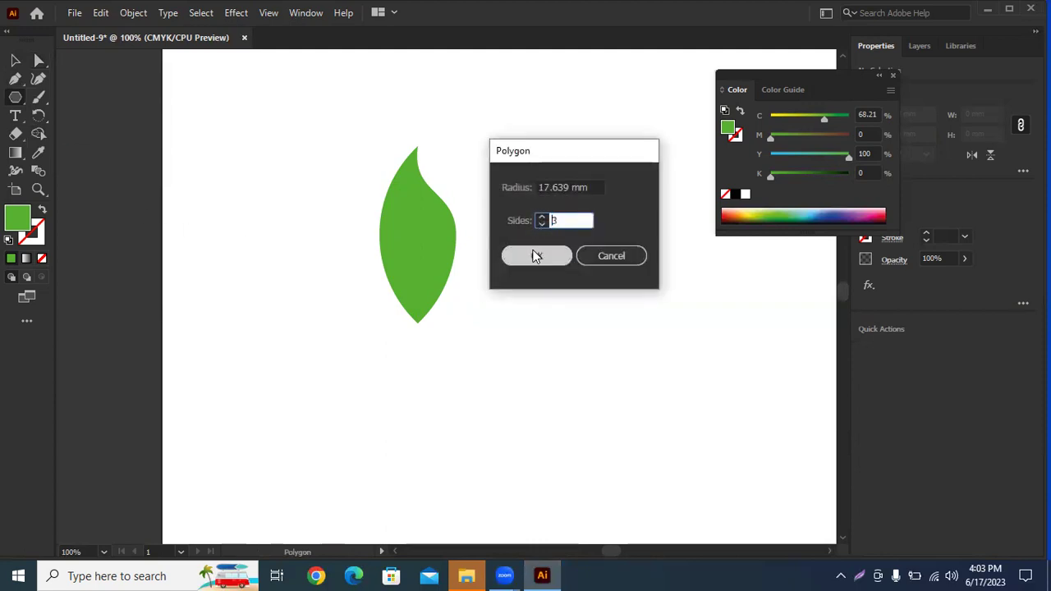
left_click(536, 256)
left_click(11, 61)
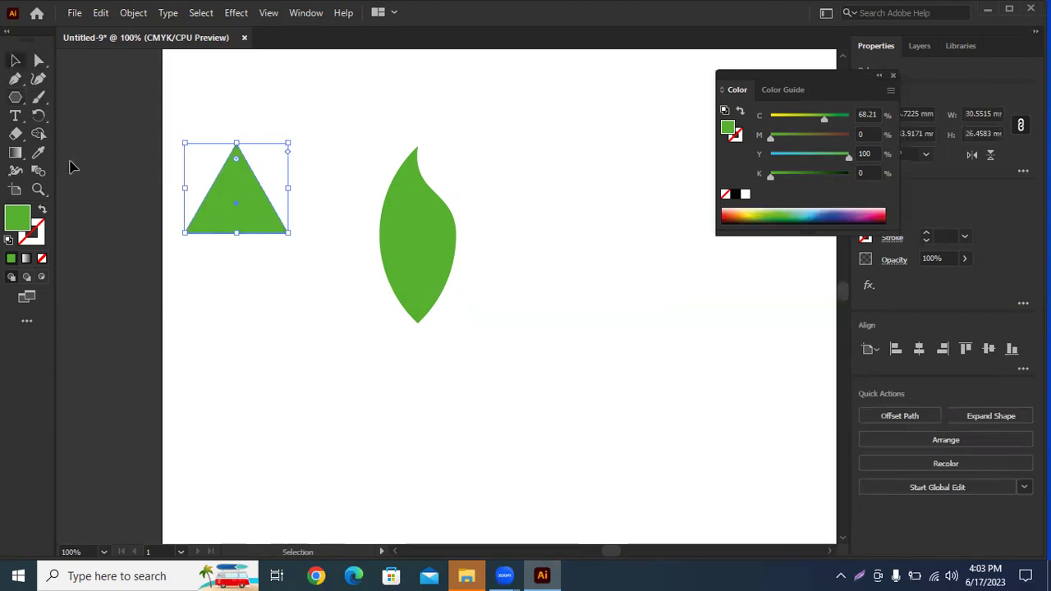
left_click_drag(185, 191, 271, 216)
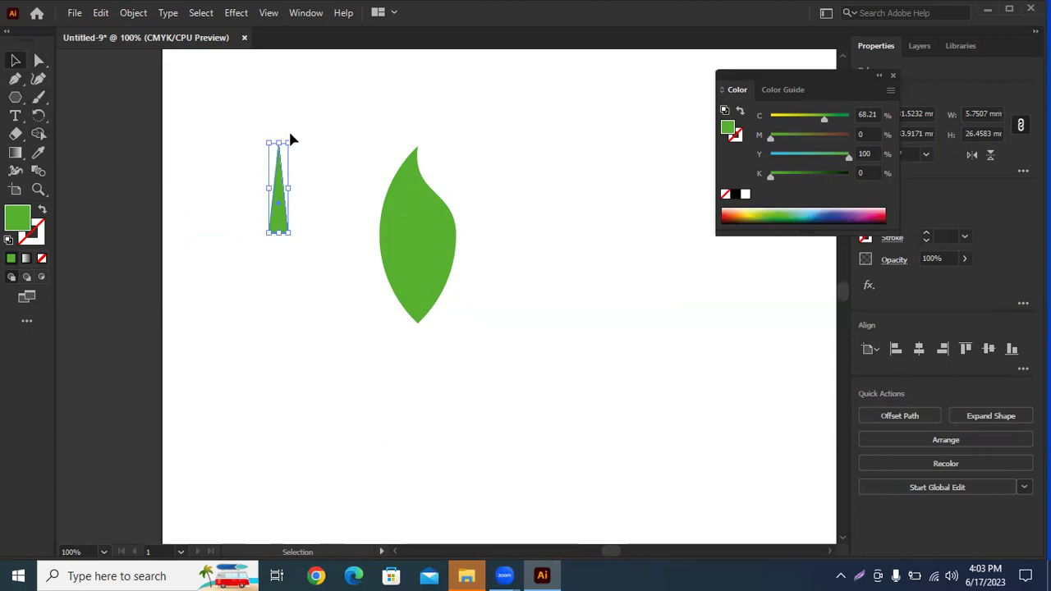
left_click_drag(288, 140, 302, 148)
mouse_move(279, 195)
left_mouse_down()
mouse_move(412, 326)
mouse_move(382, 345)
left_mouse_up()
scroll(476, 299, "up", 3)
left_click_drag(212, 390, 290, 339)
- Fill the narrow triangle white with the Eyedropper and nudge it into position
left_click(39, 152)
left_click(110, 173)
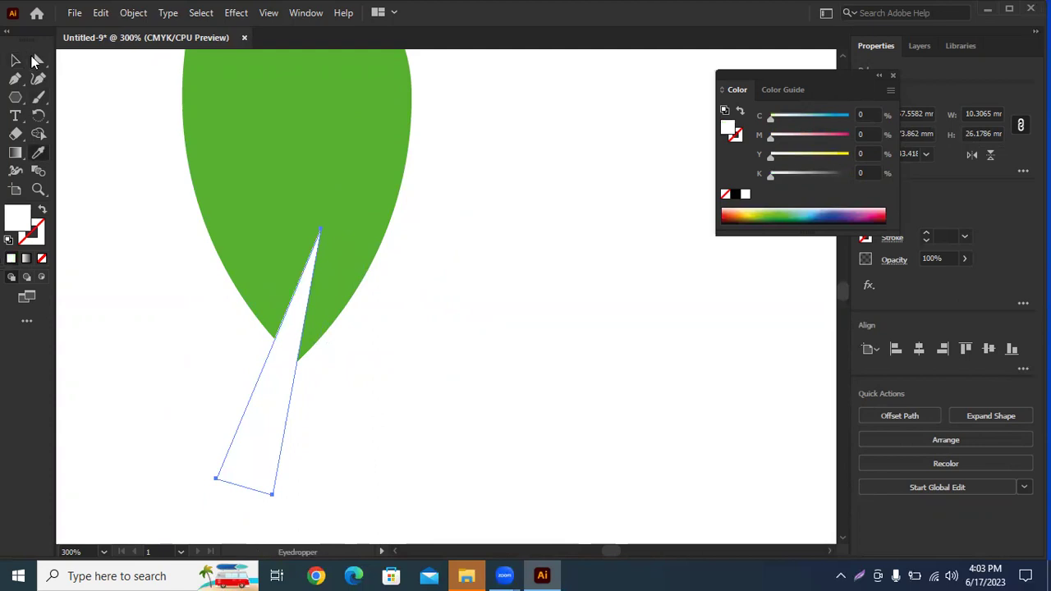
left_click(15, 60)
left_click(512, 341)
scroll(511, 341, "down", 2)
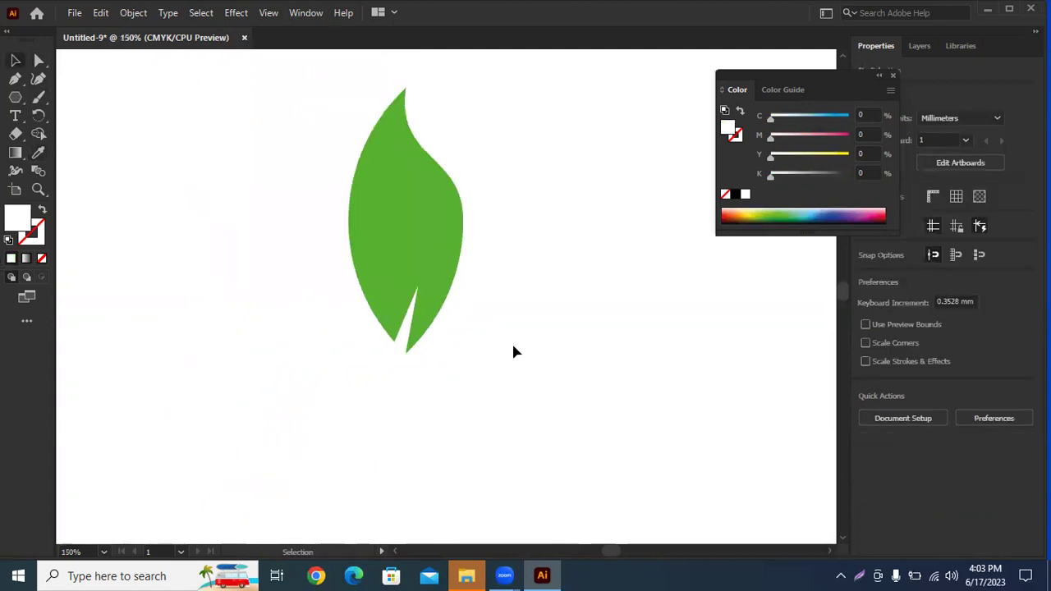
left_click_drag(410, 366, 405, 345)
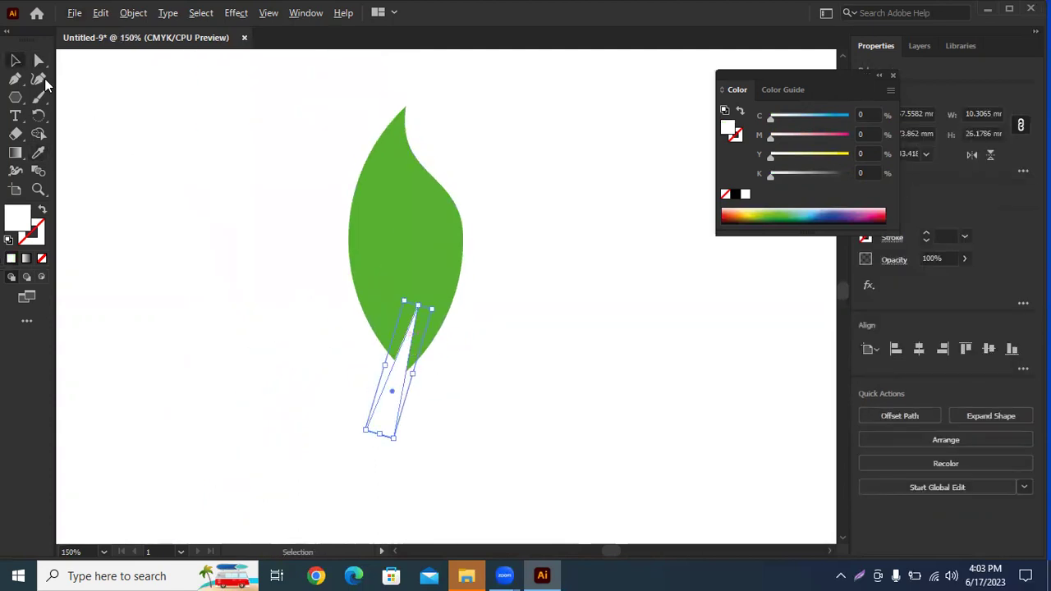
- Drag the triangle's top anchor up so its tip reaches into the leaf
left_click(38, 60)
scroll(424, 308, "up", 1)
left_click(416, 344)
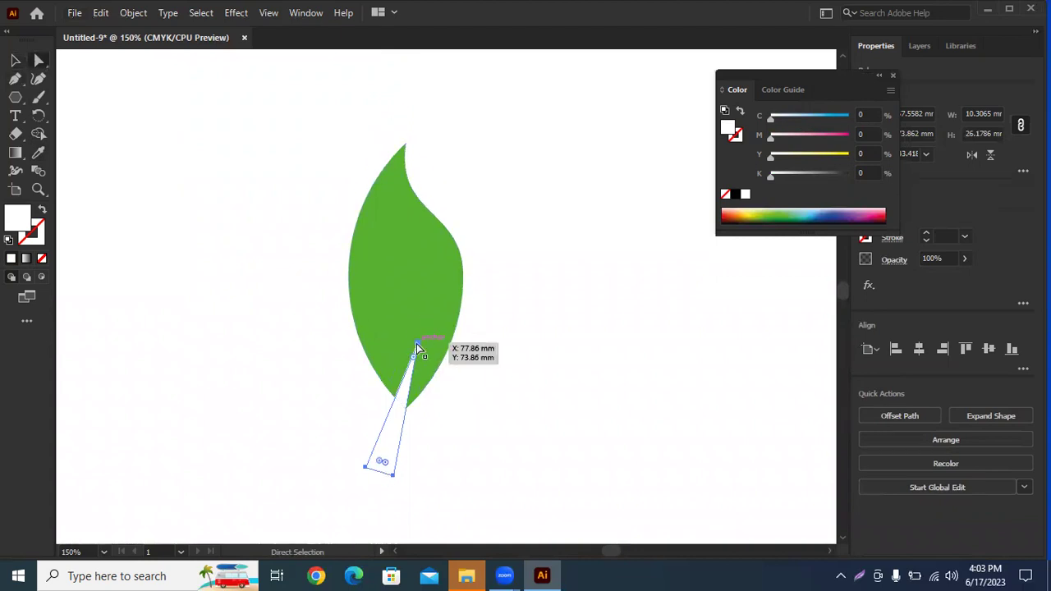
left_click_drag(417, 346, 421, 324)
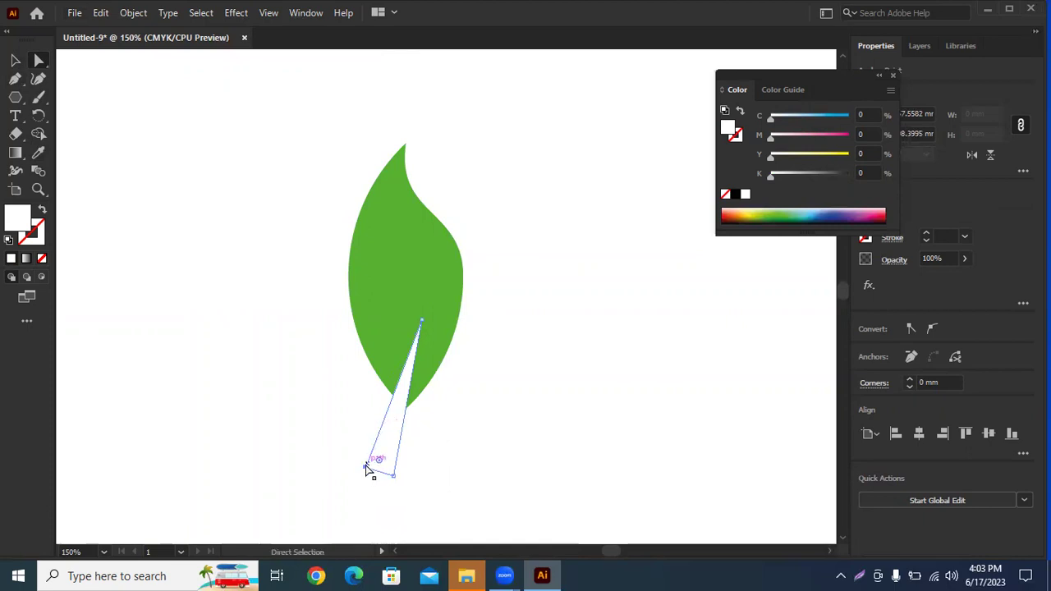
left_click(368, 467)
right_click(14, 80)
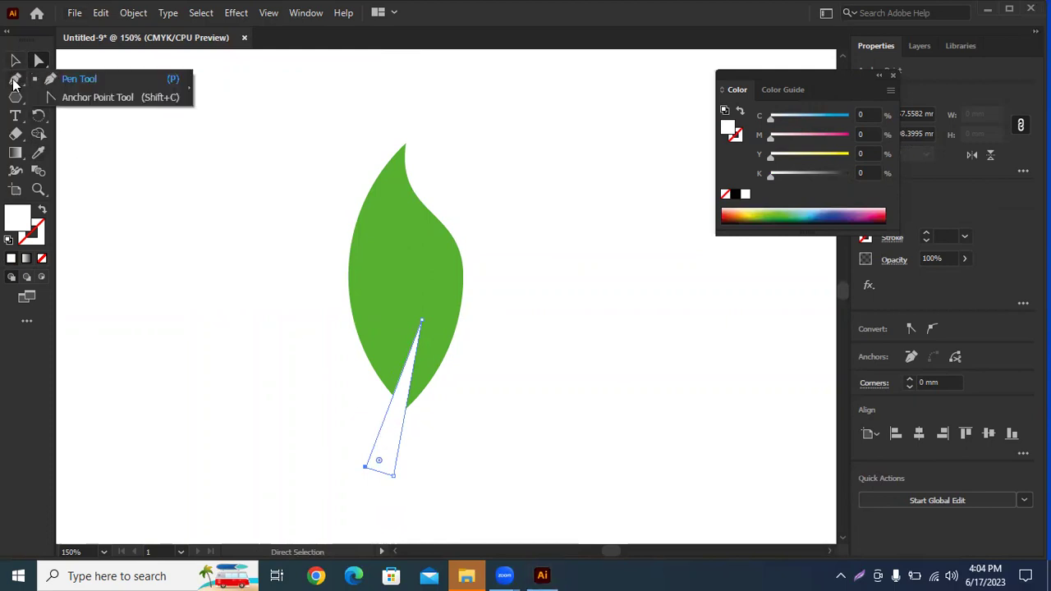
- Curve the white triangle's sides into a curved cutter with the Anchor Point tool
left_click(124, 98)
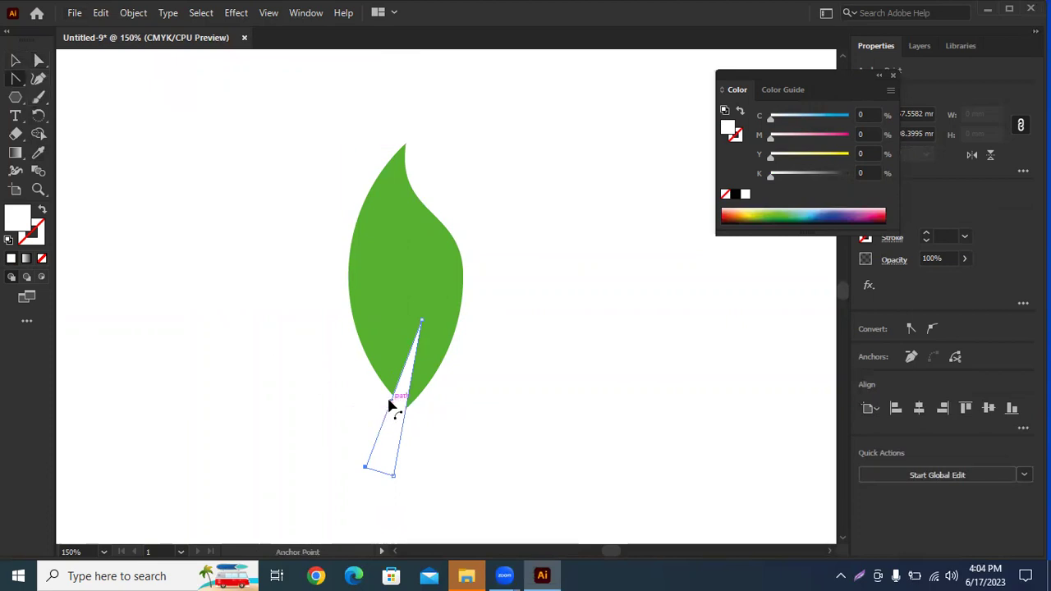
mouse_move(391, 404)
left_mouse_down()
mouse_move(367, 392)
mouse_move(414, 433)
left_mouse_up()
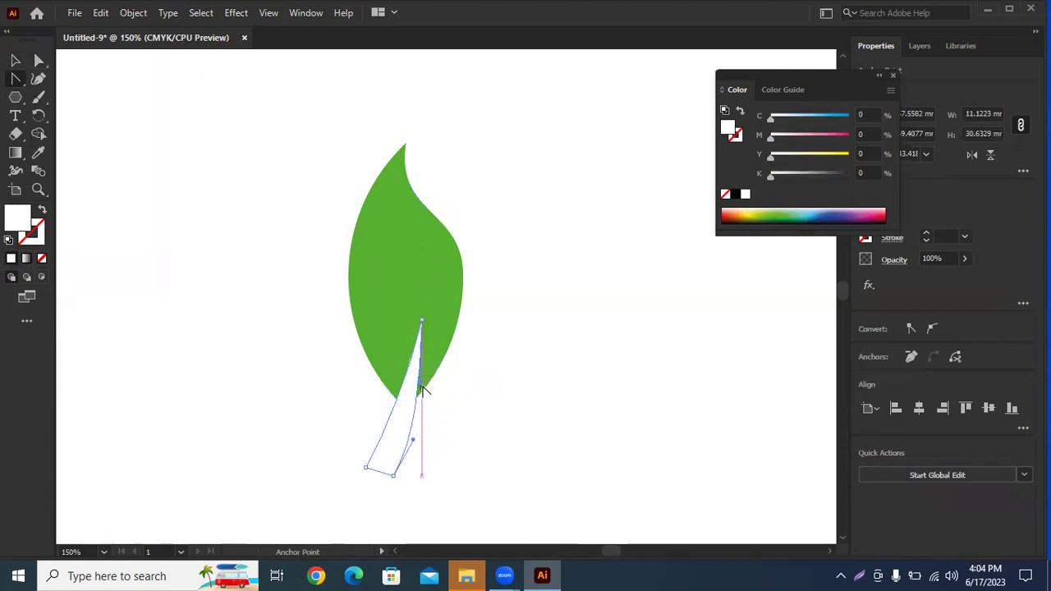
left_click(46, 63)
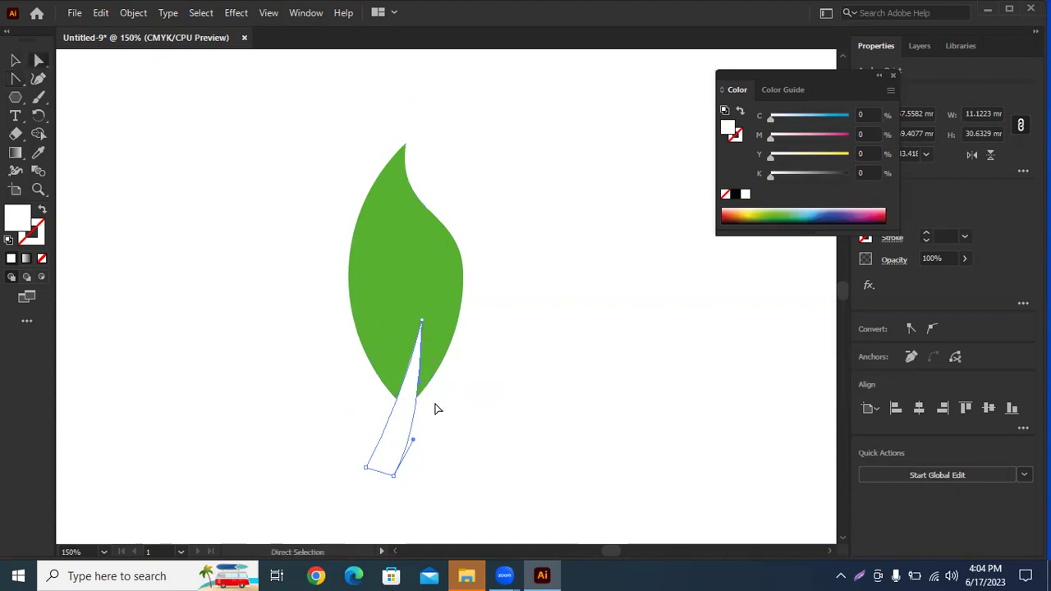
left_click(422, 382)
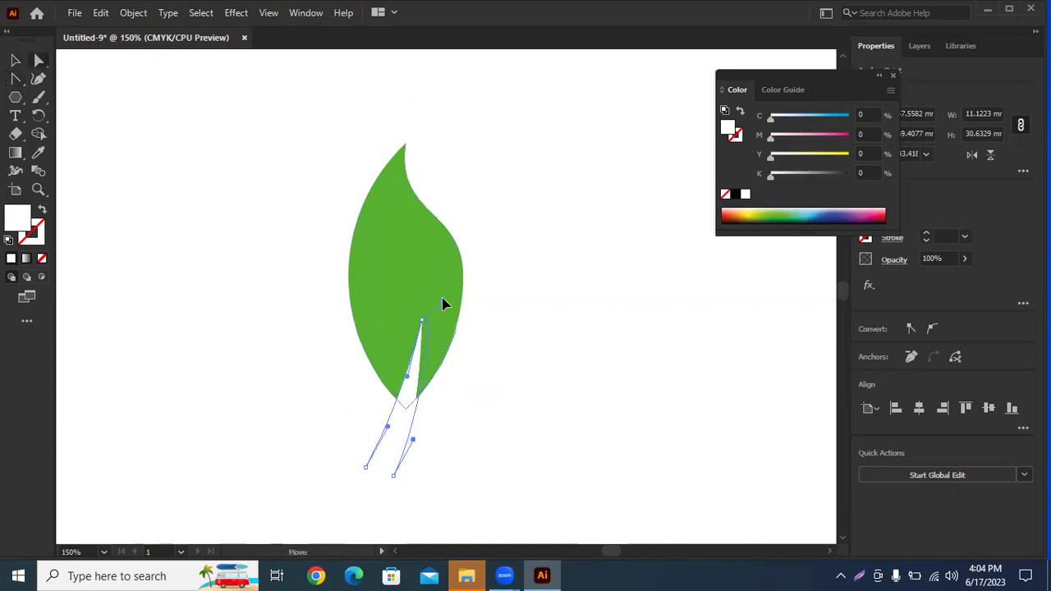
mouse_move(443, 305)
left_mouse_down()
mouse_move(424, 449)
mouse_move(413, 391)
mouse_move(426, 359)
left_mouse_up()
left_click(199, 328)
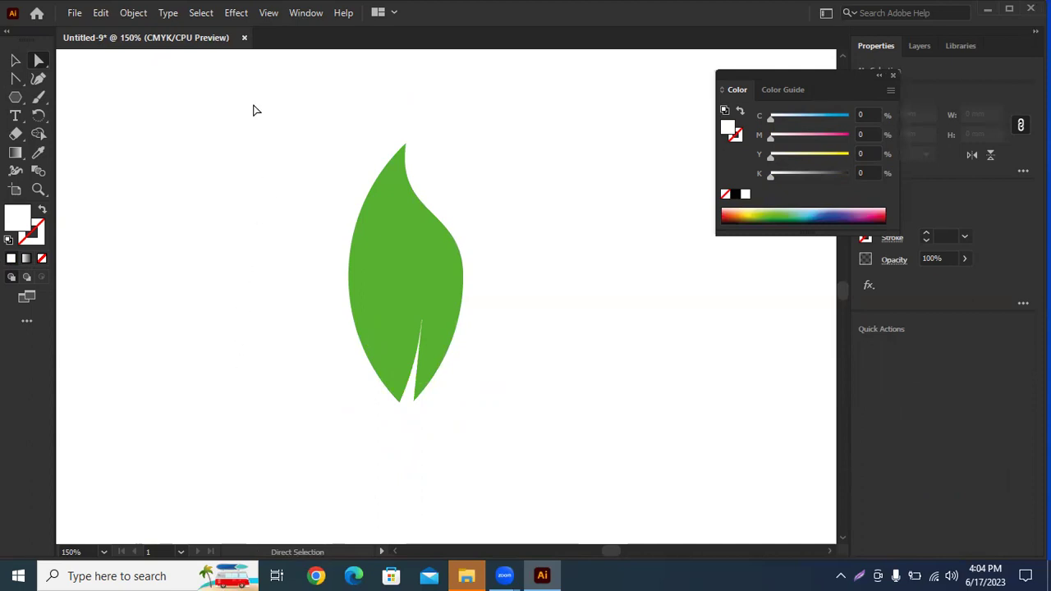
- Alt-drag with Shape Builder over the cutter to carve the slit, then select the leaf
left_click_drag(230, 80, 603, 478)
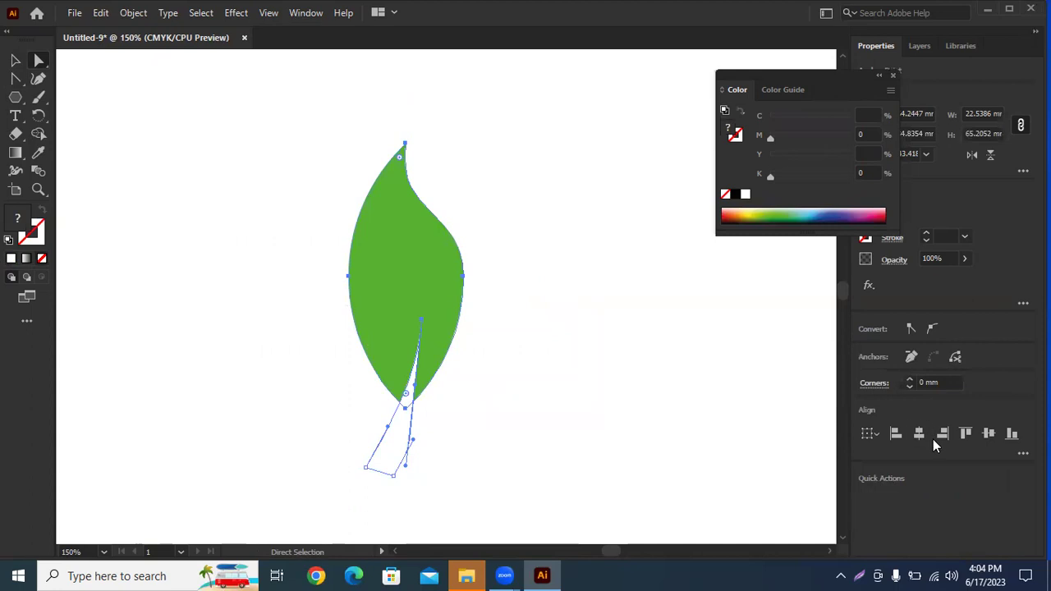
left_click(39, 133)
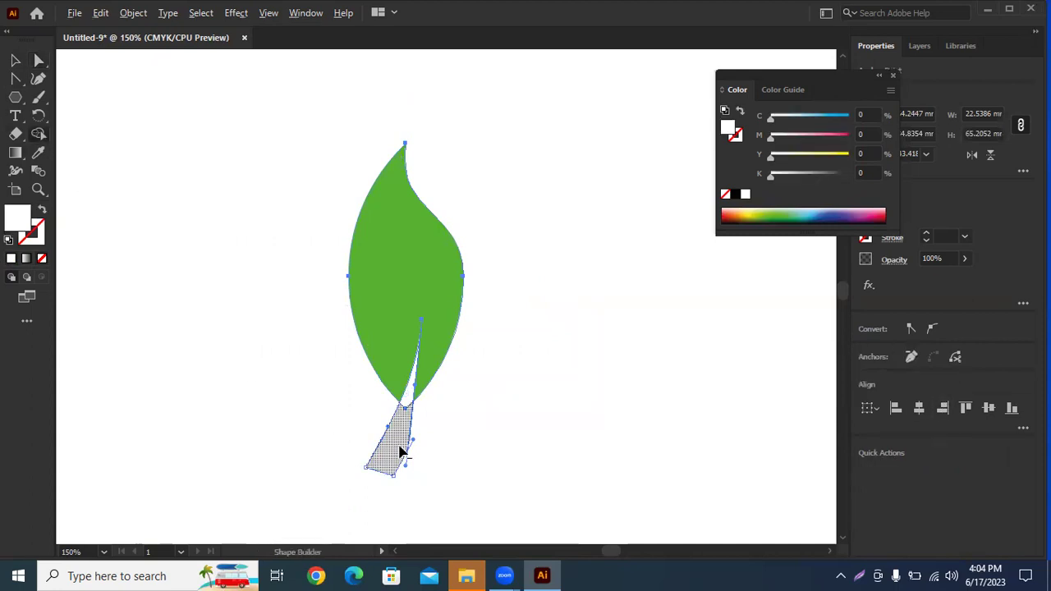
scroll(405, 399, "up", 5)
mouse_move(456, 249)
left_mouse_down()
mouse_move(415, 486)
mouse_move(405, 485)
left_mouse_up()
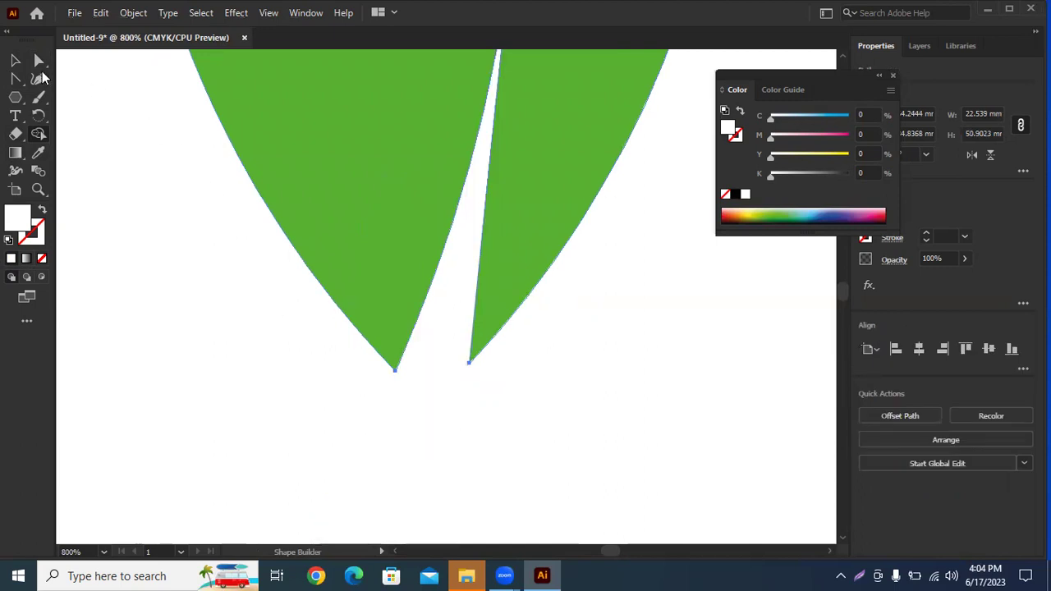
left_click(15, 60)
left_click(154, 222)
scroll(544, 274, "down", 3)
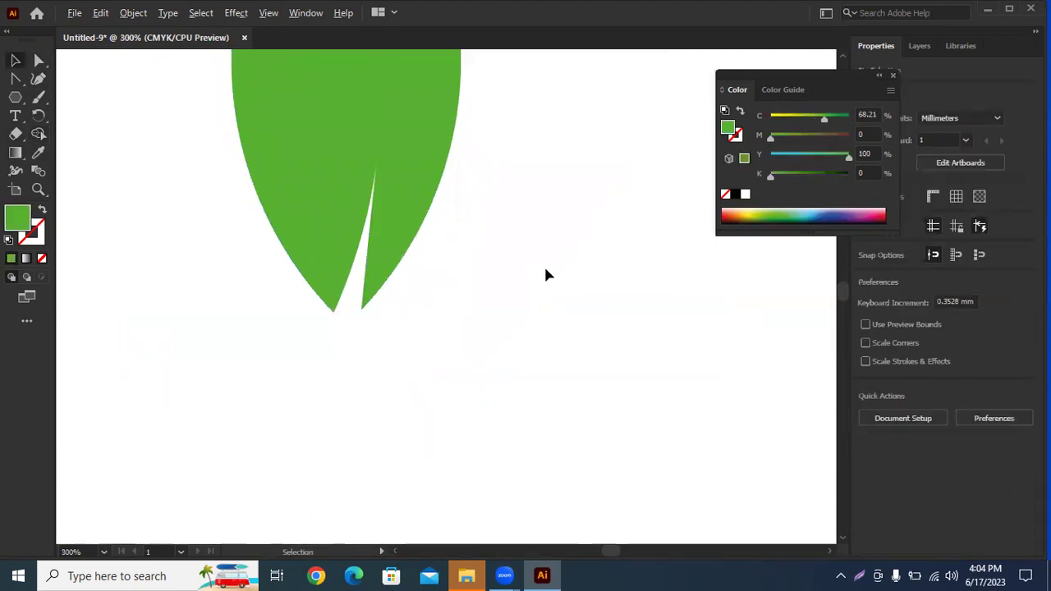
scroll(546, 275, "down", 2)
scroll(464, 230, "up", 1)
left_click(476, 284)
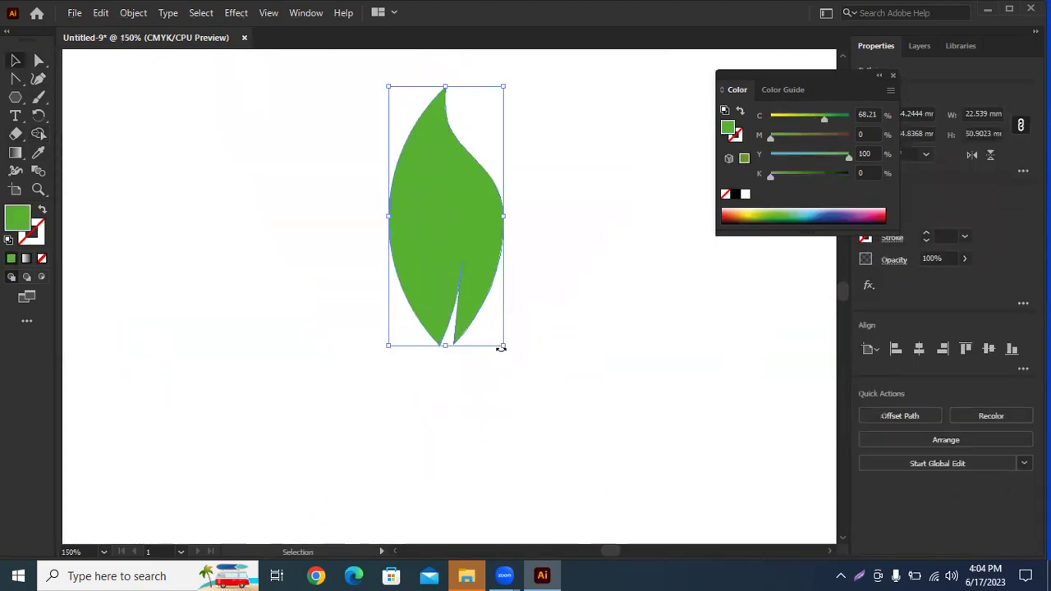
- Duplicate the notched leaf twice, then move and rotate the middle copy
left_click_drag(458, 256, 588, 287)
left_click_drag(471, 288, 299, 418)
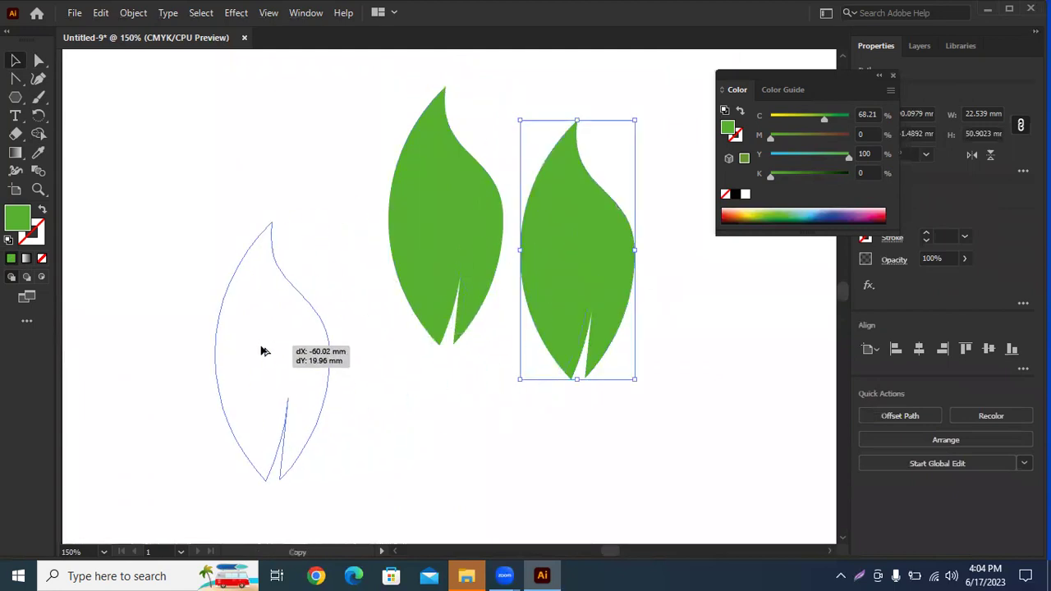
scroll(424, 306, "down", 1)
left_click_drag(436, 257, 392, 222)
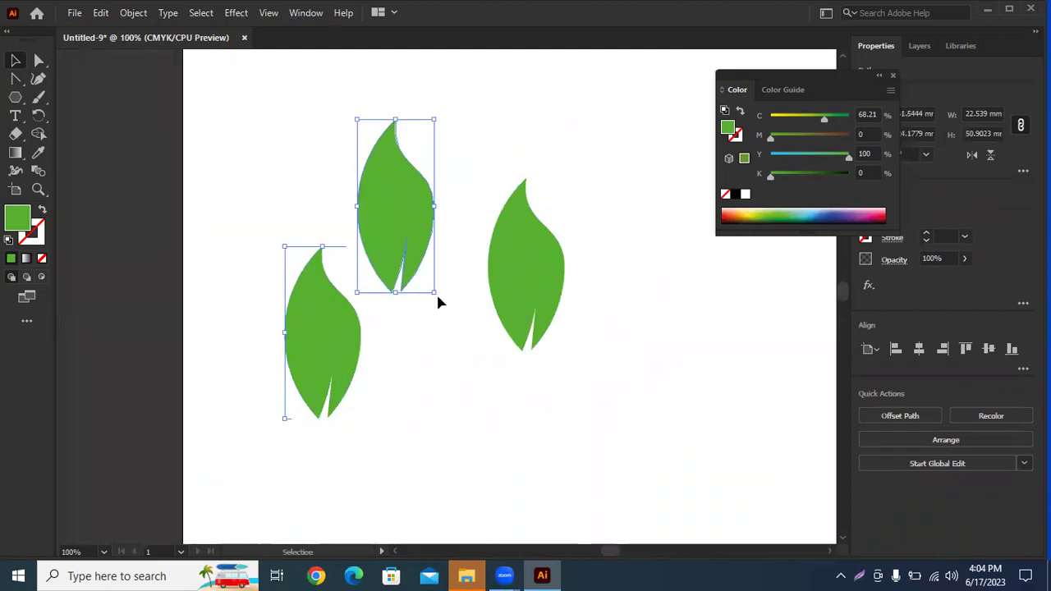
left_click_drag(433, 294, 486, 267)
- Move and rotate the two side leaves so they tilt outward around the upright centre leaf
left_click(354, 345)
left_click(364, 426)
left_click(347, 408)
left_click(393, 413)
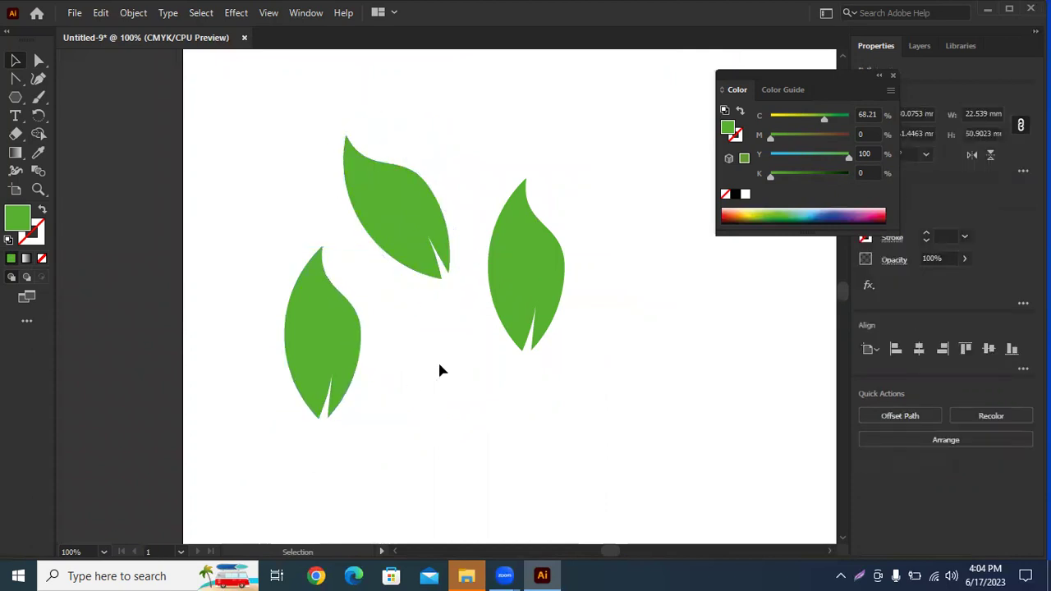
left_click_drag(536, 298, 488, 184)
left_click(319, 358)
mouse_move(364, 425)
left_mouse_down()
mouse_move(260, 438)
mouse_move(281, 416)
left_mouse_up()
left_click_drag(323, 377, 546, 262)
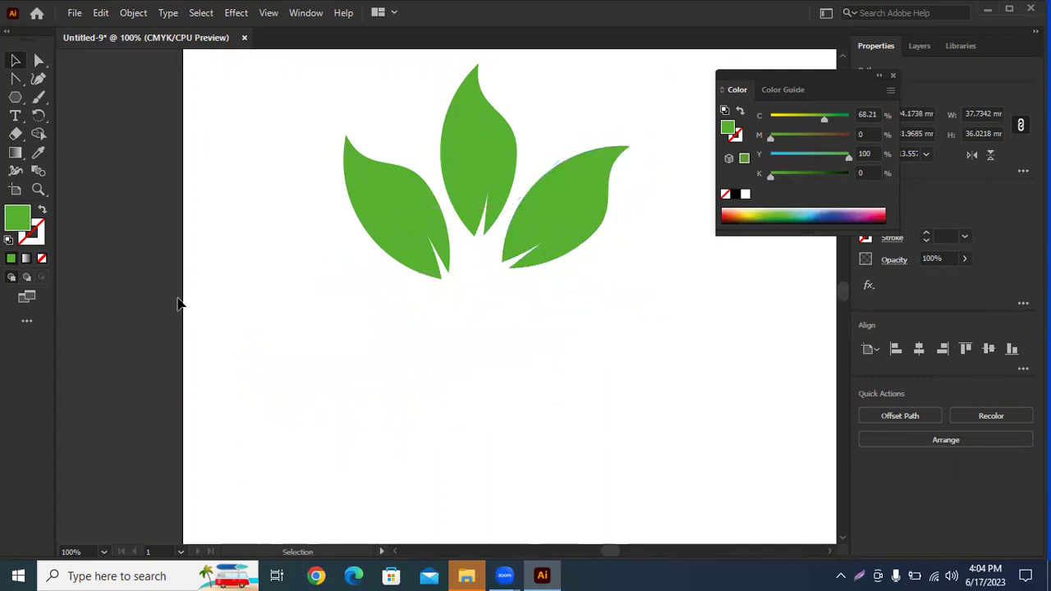
left_click(178, 300)
left_click(17, 99)
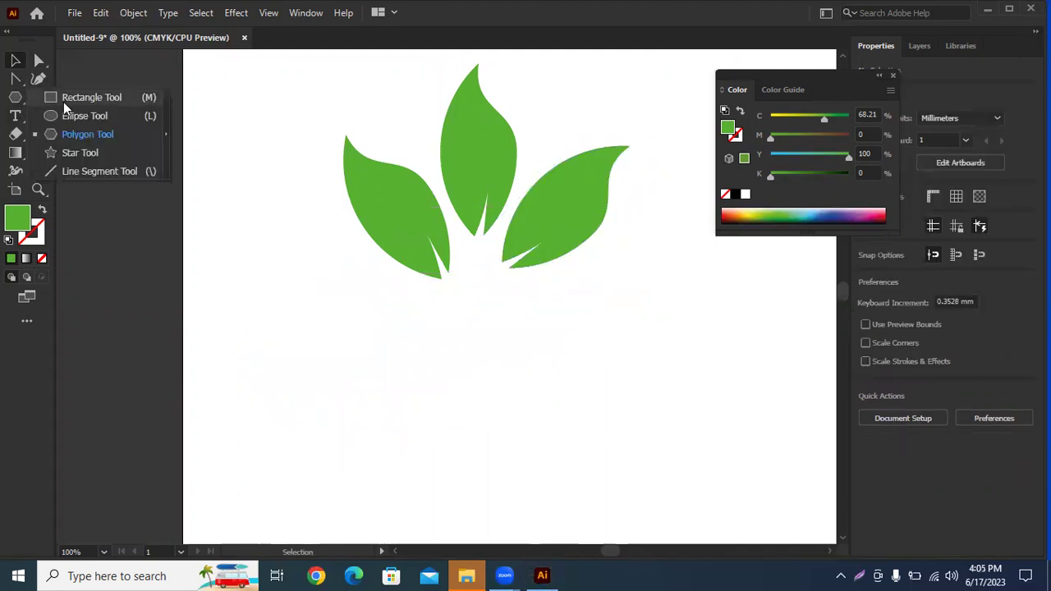
- Draw a tall thin rectangle below the leaves for the stem
left_click(64, 102)
scroll(402, 224, "down", 3)
key("ctrl+minus")
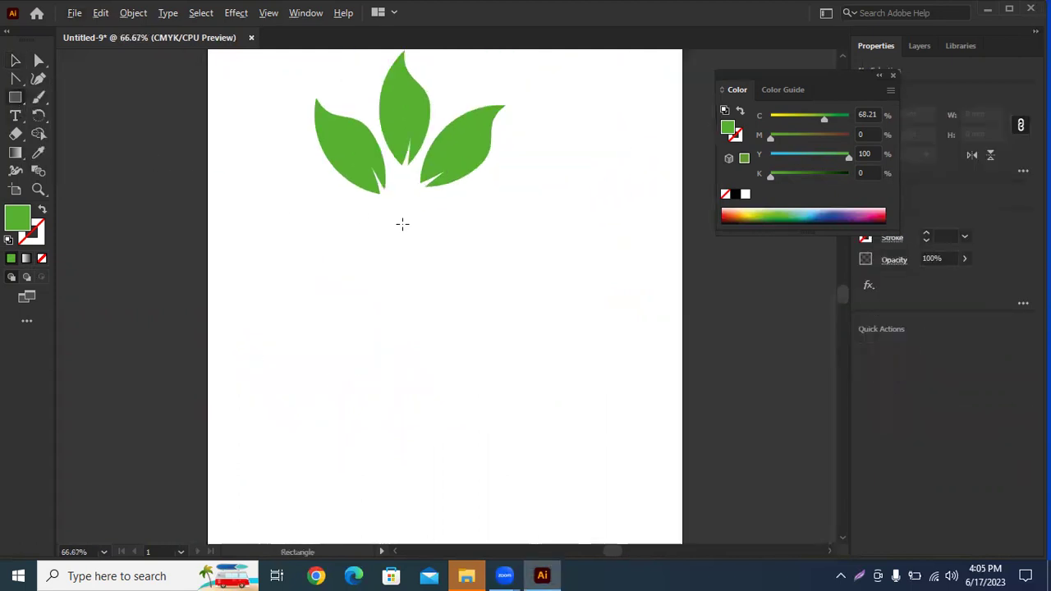
left_click_drag(397, 210, 414, 491)
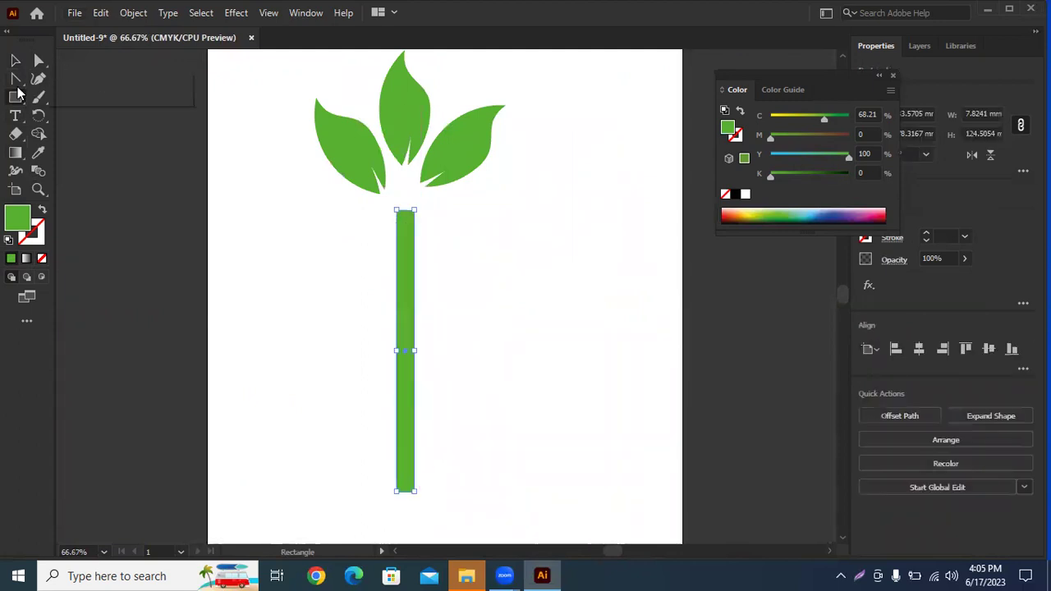
- Bend the stem's edges into gentle curves by converting and adjusting its anchor points
left_click(38, 80)
left_click(69, 99)
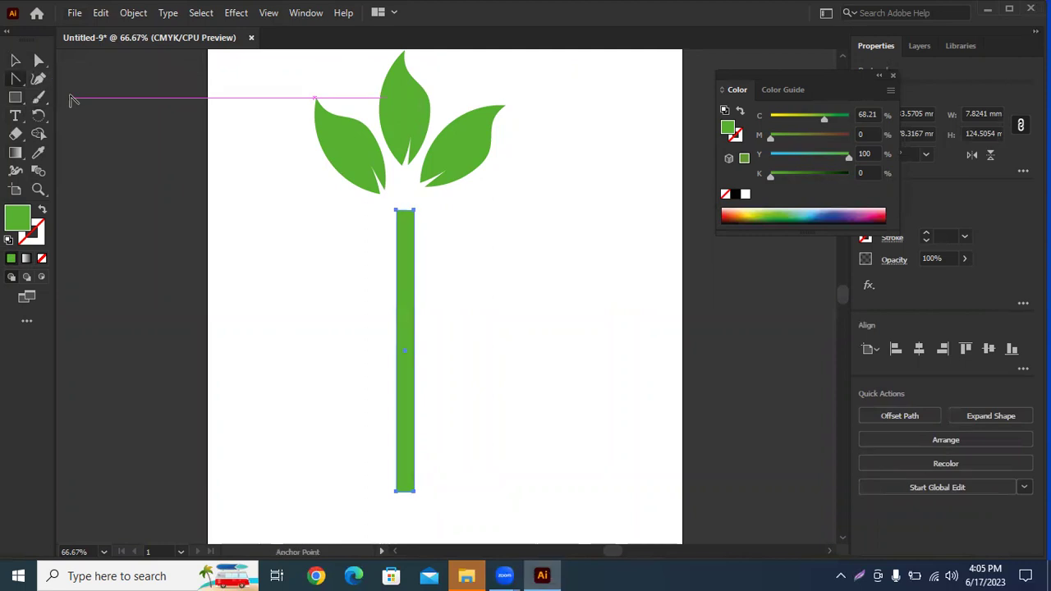
mouse_move(397, 386)
left_mouse_down()
mouse_move(383, 384)
mouse_move(428, 391)
left_mouse_up()
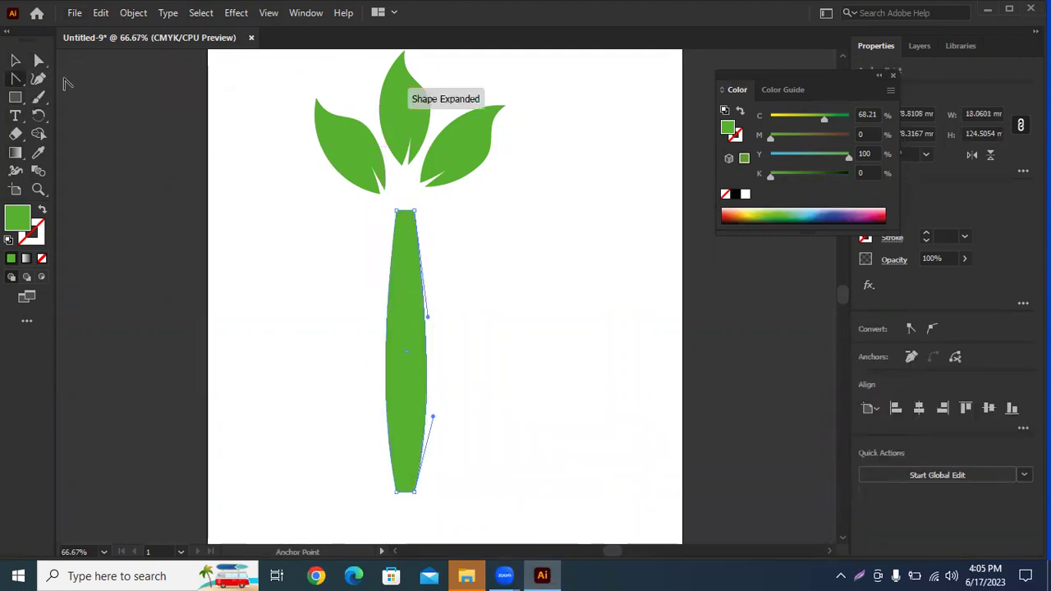
left_click(39, 60)
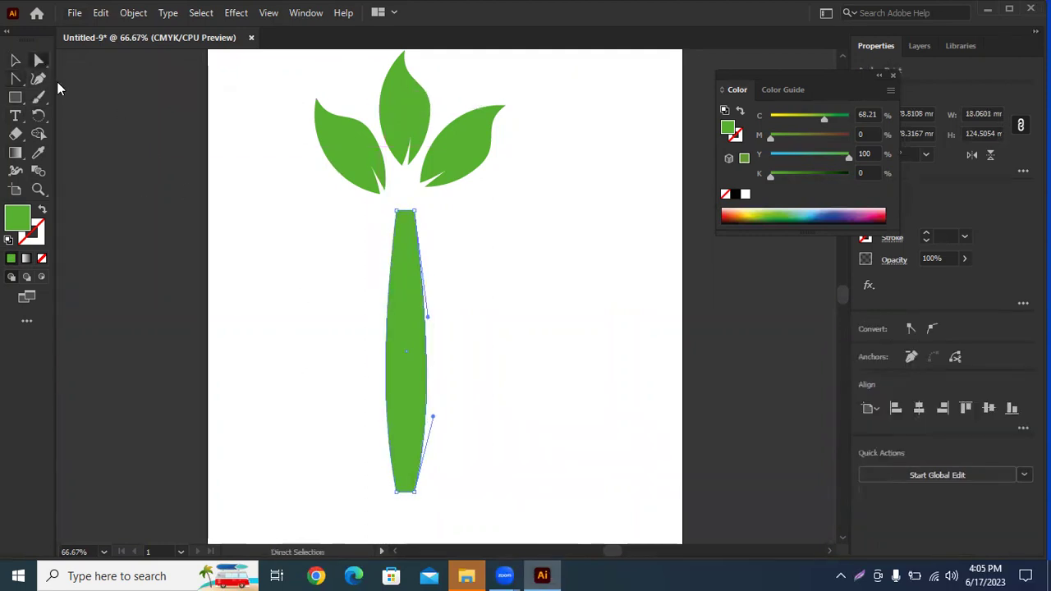
left_click(409, 211)
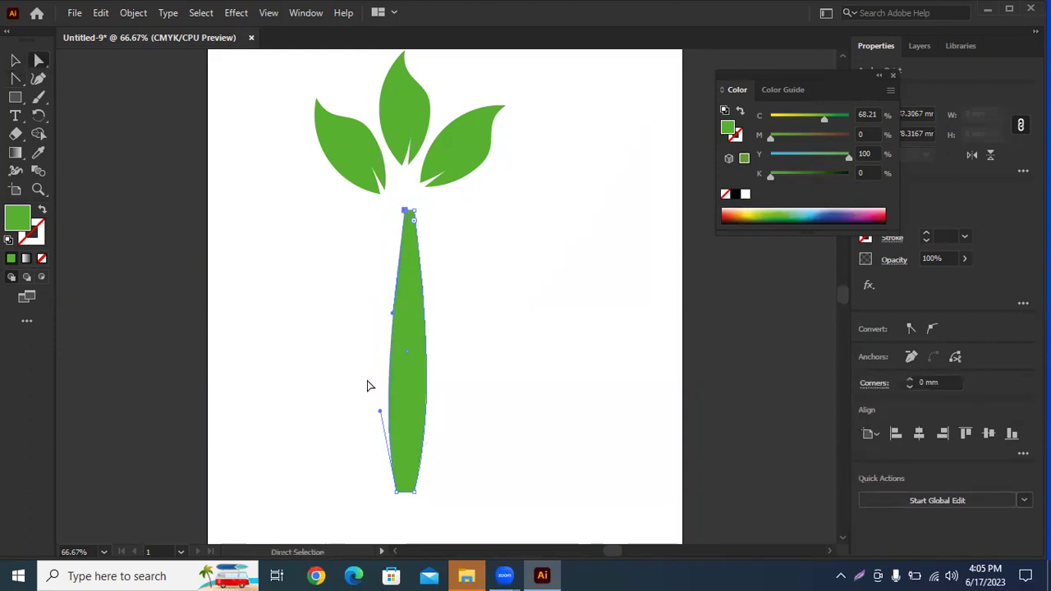
mouse_move(383, 417)
left_mouse_down()
mouse_move(405, 408)
mouse_move(408, 420)
left_mouse_up()
left_click_drag(392, 312, 380, 310)
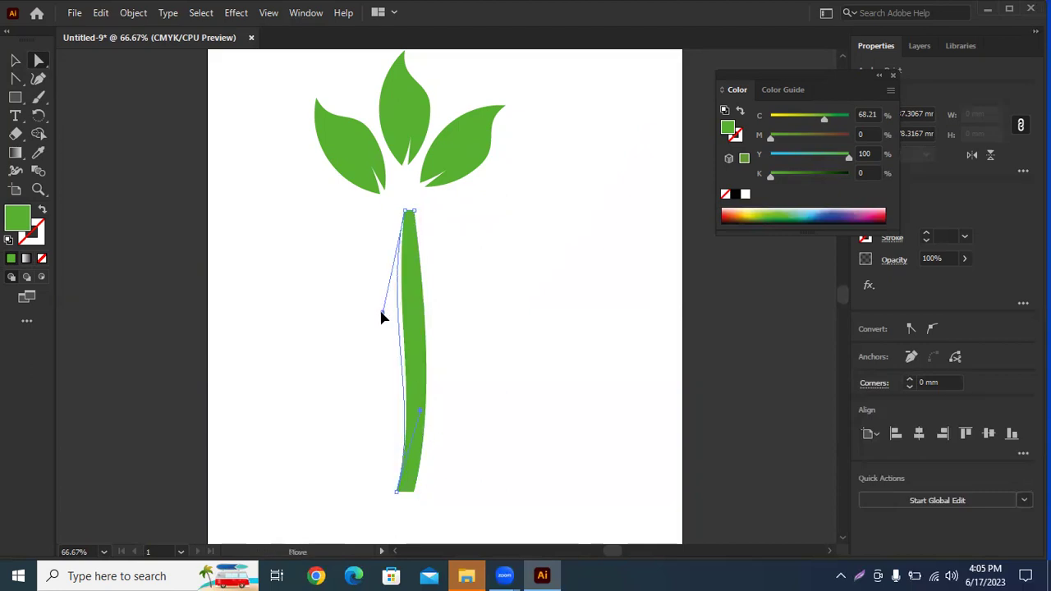
left_click(422, 341)
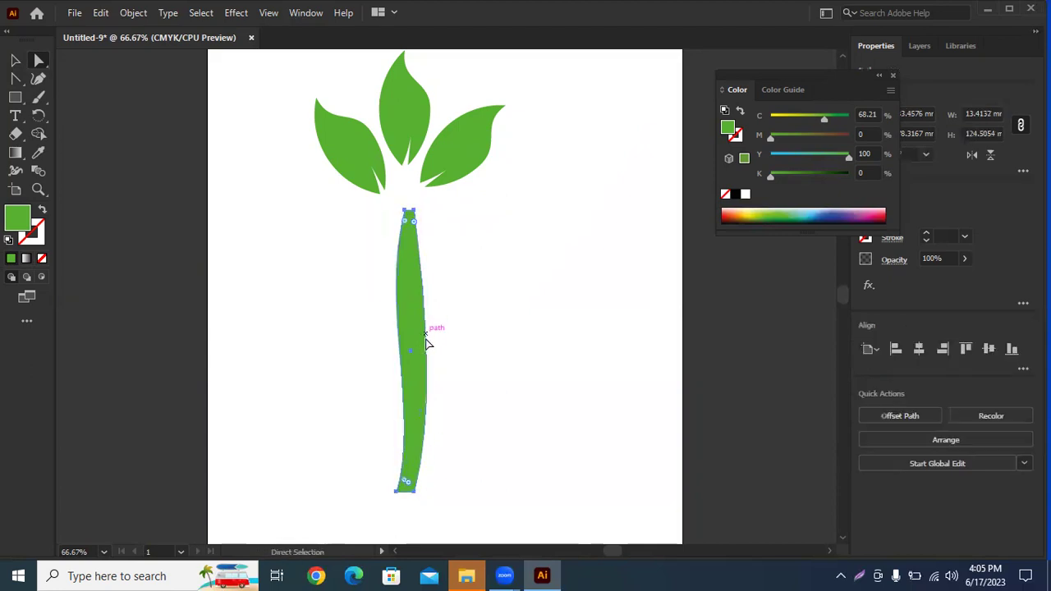
left_click(411, 212)
left_click_drag(427, 317, 408, 310)
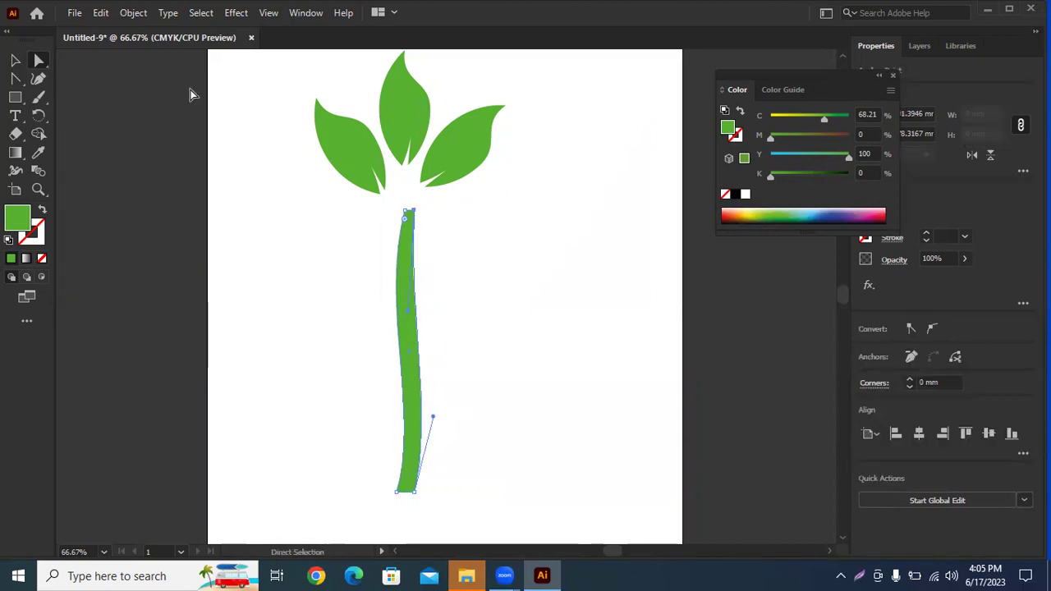
- Move the stem up to meet the leaves, then select the whole plant
left_click(15, 60)
left_click(394, 316)
left_click_drag(395, 316, 402, 273)
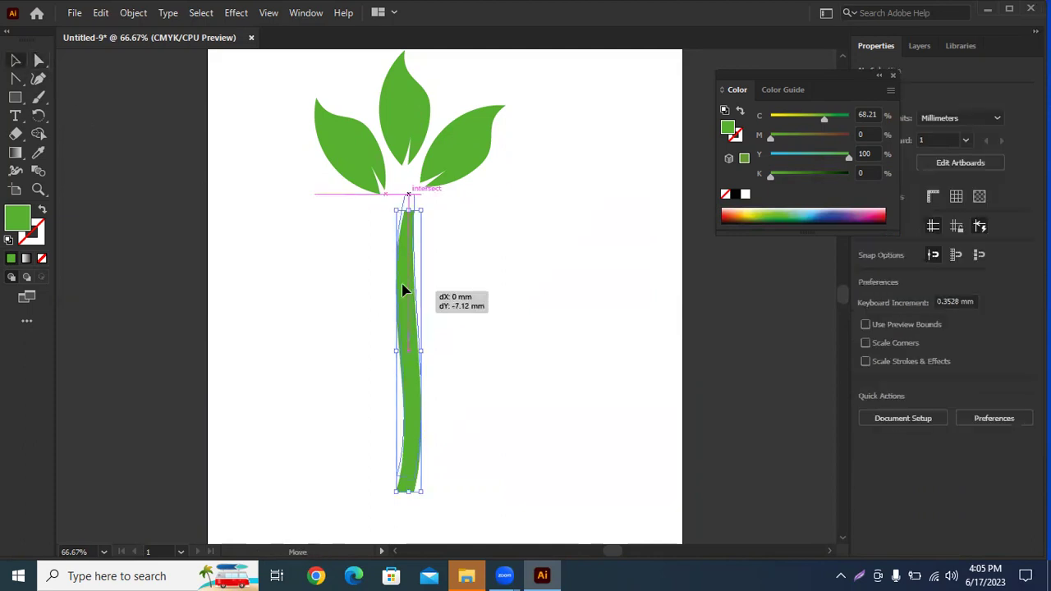
left_click(462, 263)
scroll(465, 261, "down", 1)
scroll(557, 178, "down", 2)
scroll(559, 188, "up", 3)
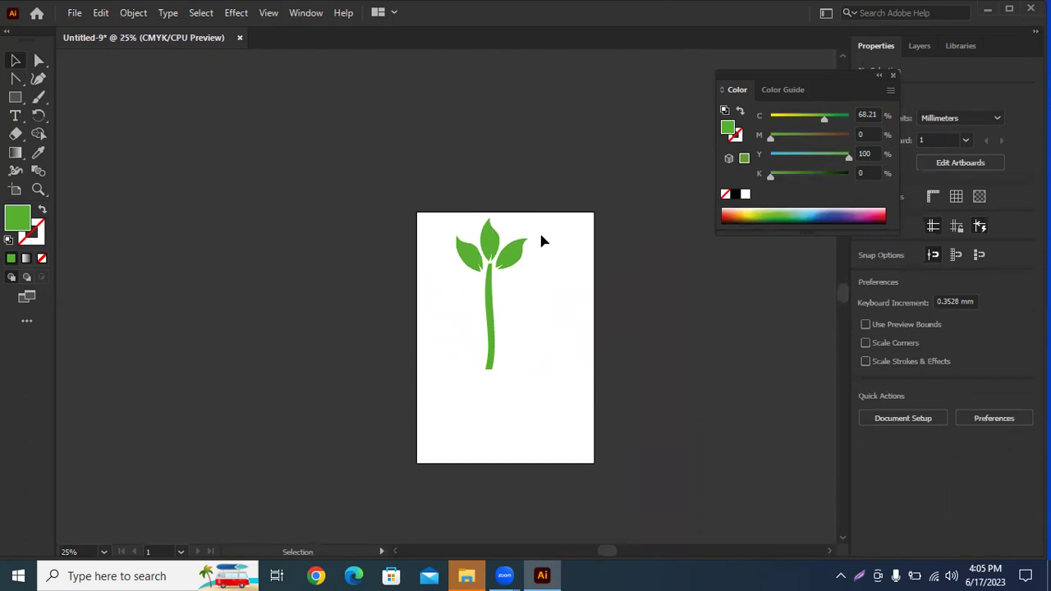
scroll(511, 410, "up", 1)
scroll(444, 394, "up", 1)
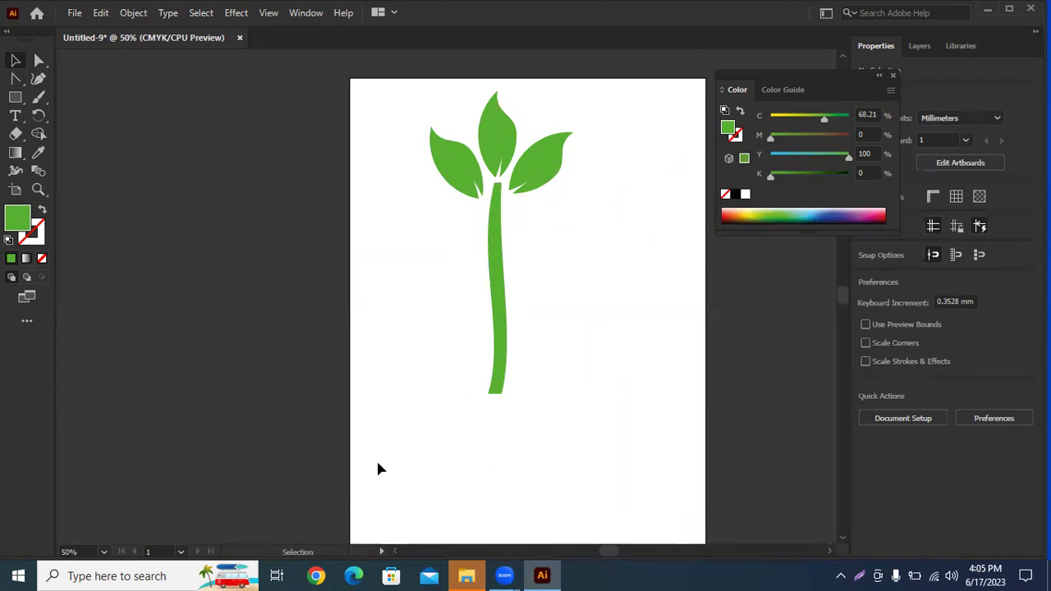
left_click_drag(330, 59, 640, 493)
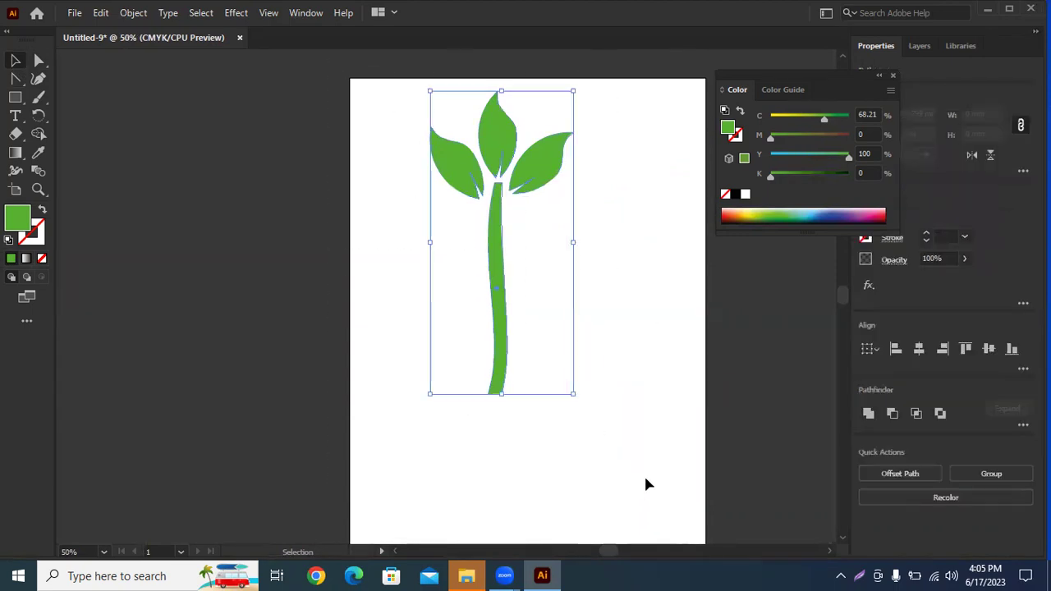
- Delete the plant and draw a wide green ellipse across the upper artboard
key("Delete")
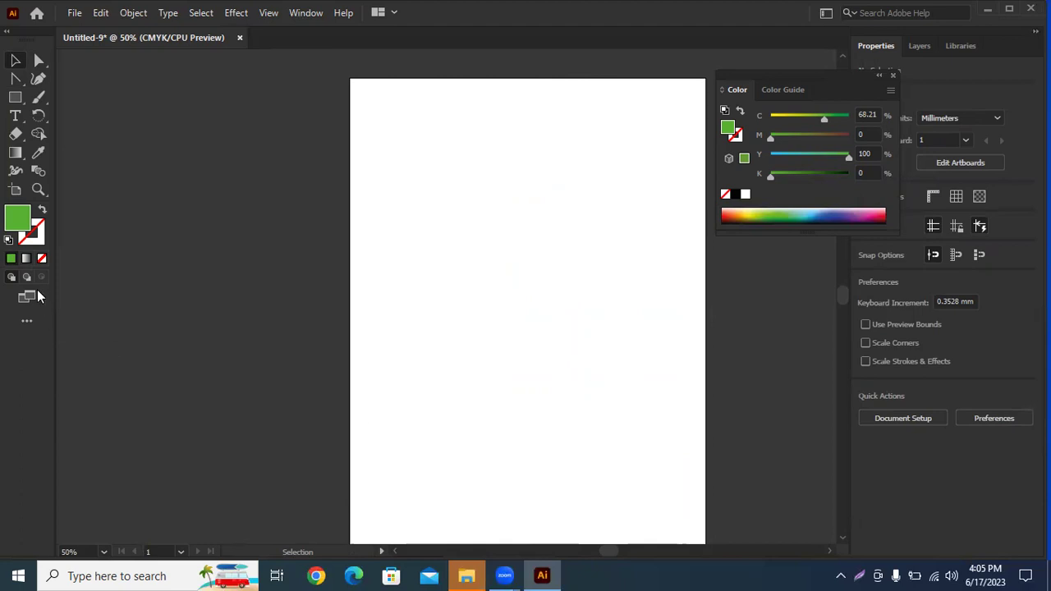
left_click(14, 99)
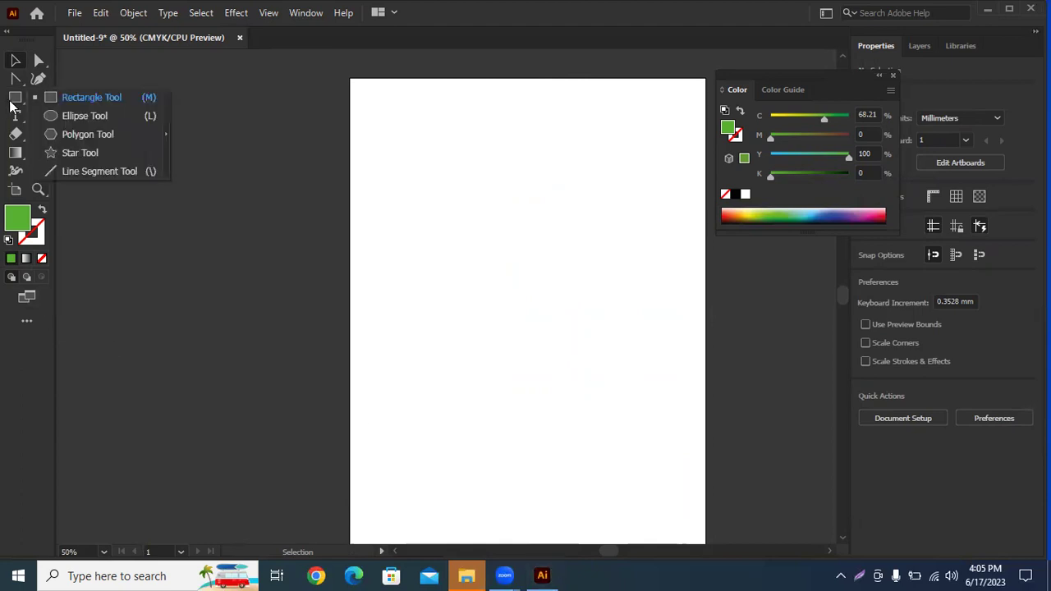
left_click(93, 115)
left_click_drag(395, 144, 664, 252)
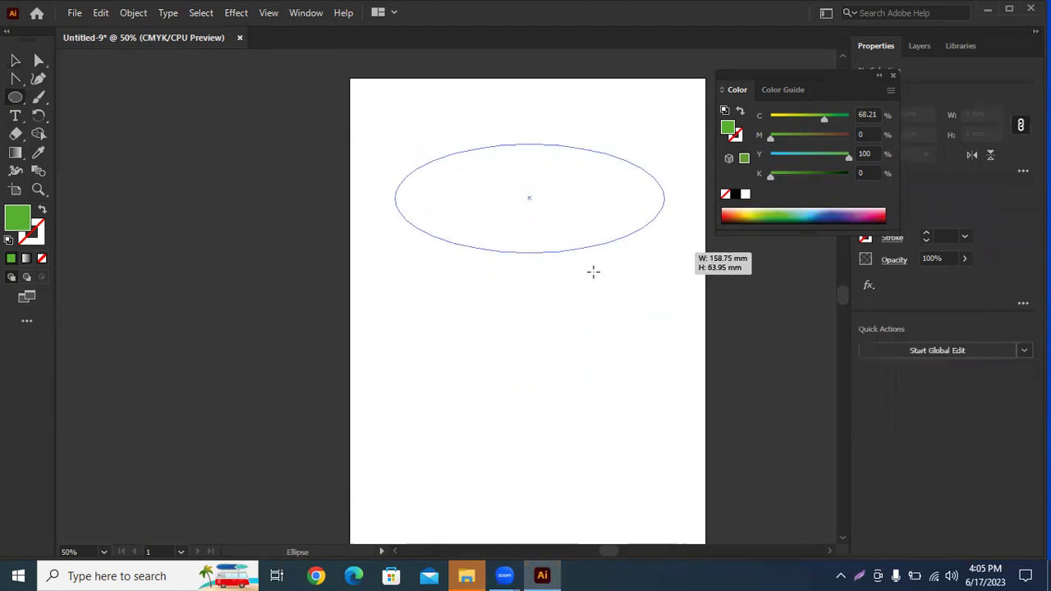
- Add two small white 12.93 mm circles on the ellipse as eyes
left_click(15, 97)
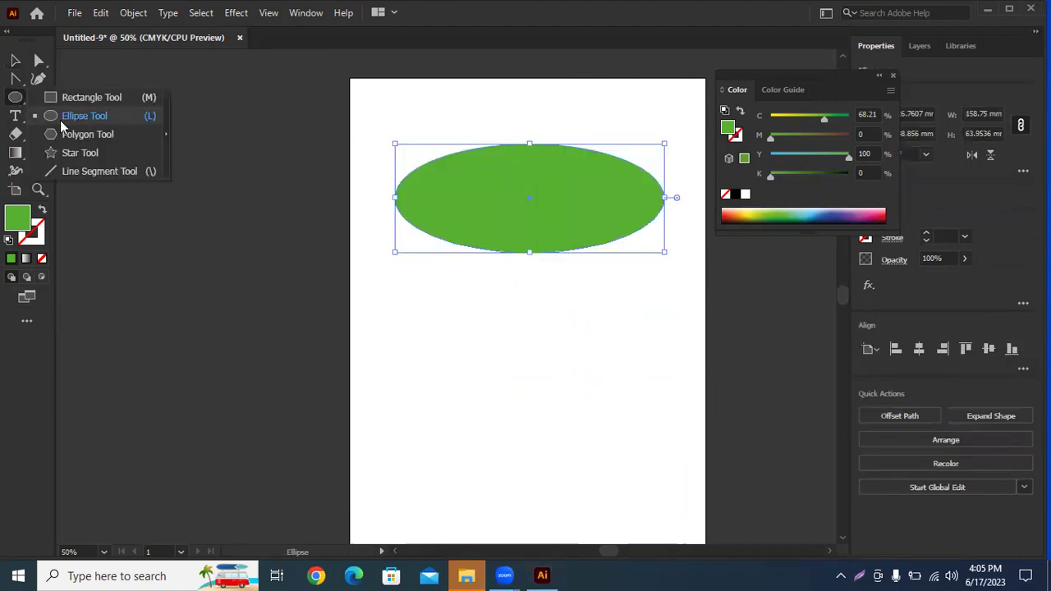
left_click(87, 113)
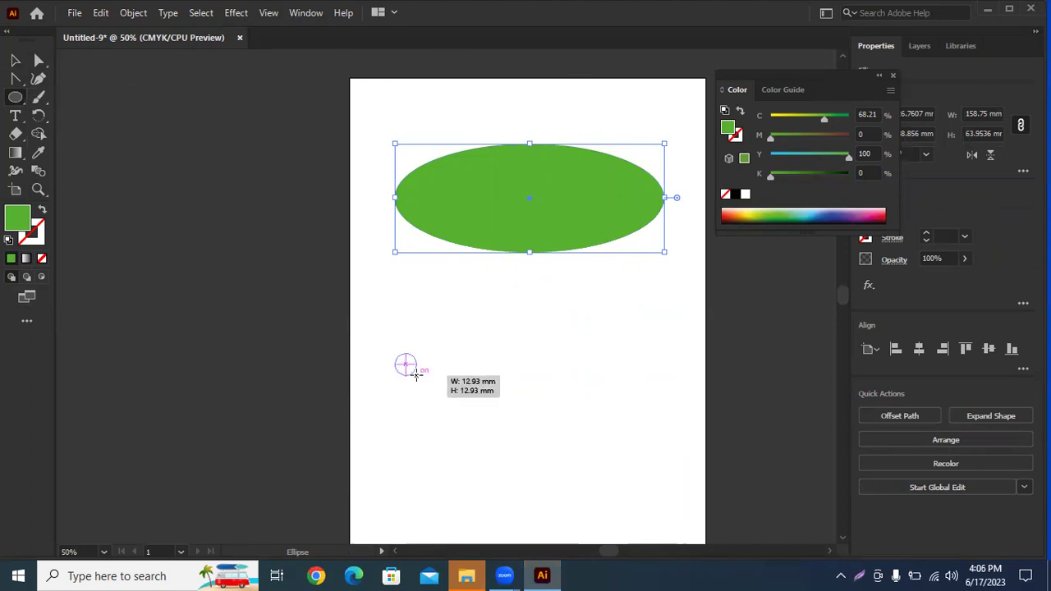
left_click_drag(411, 376, 415, 371)
key("v")
left_click(38, 153)
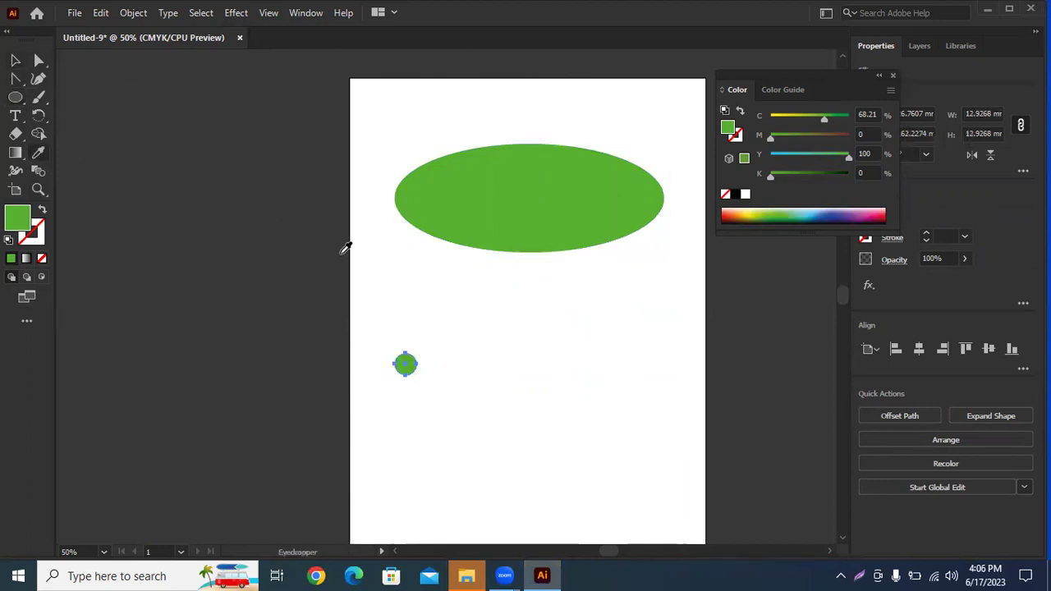
left_click(351, 246)
left_click(16, 61)
mouse_move(405, 365)
left_mouse_down()
mouse_move(465, 200)
mouse_move(575, 201)
left_mouse_up()
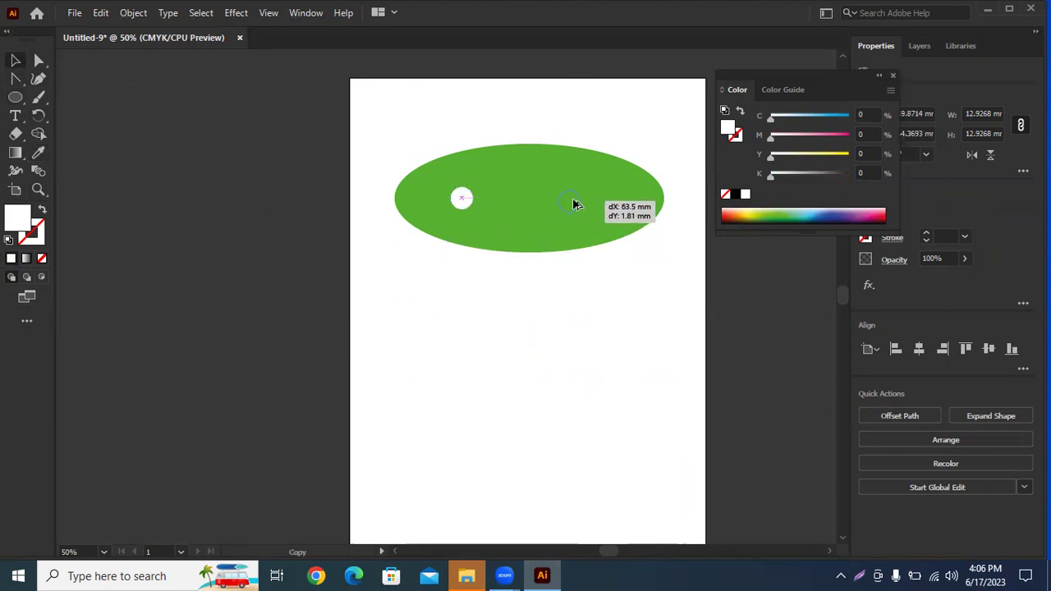
left_click(441, 360)
scroll(441, 360, "up", 2)
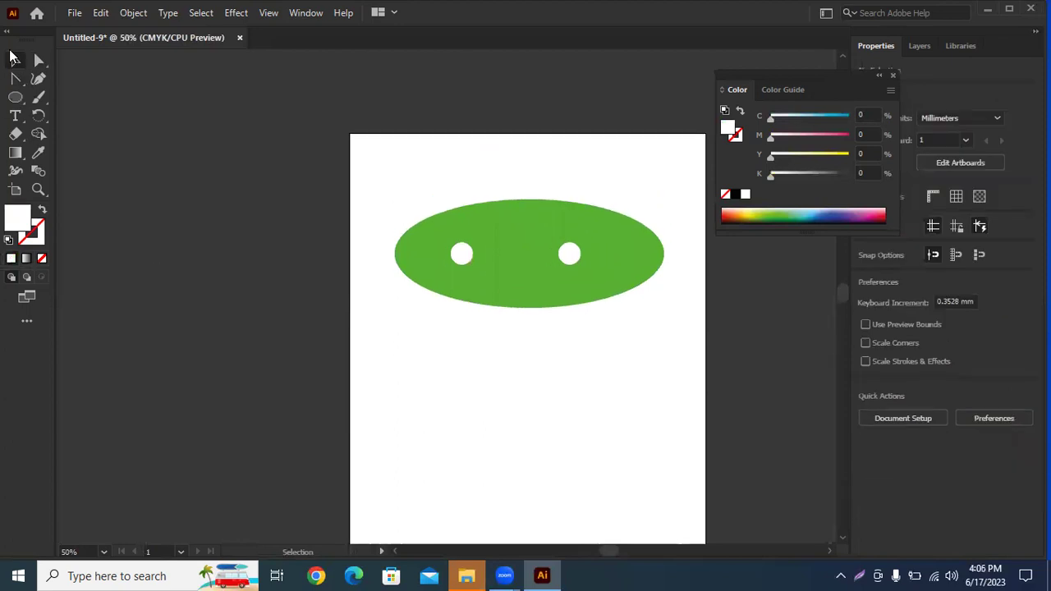
- Draw a small three-sided polygon triangle above the ellipse
right_click(21, 98)
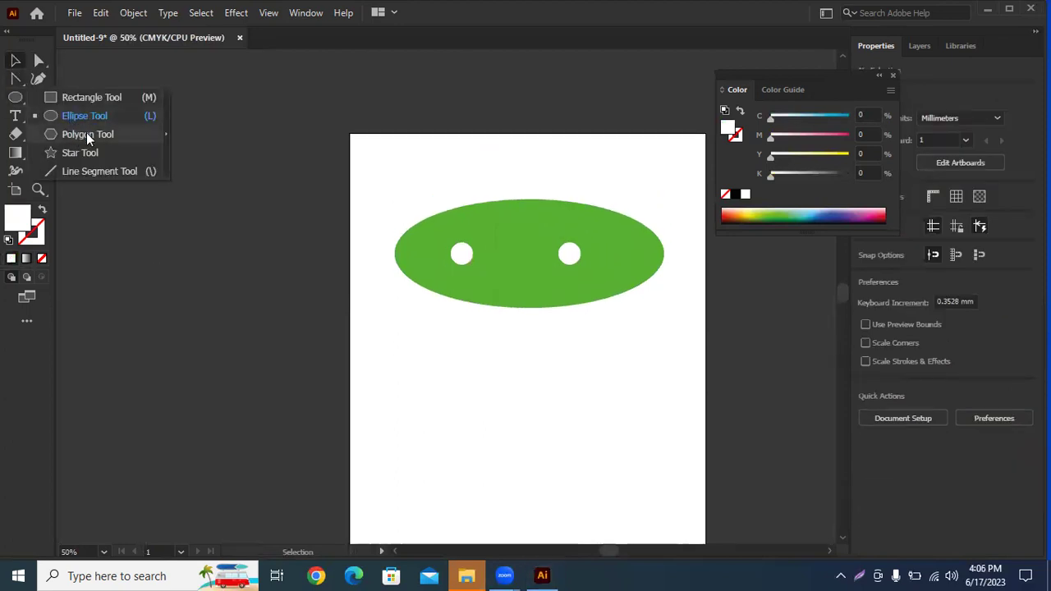
left_click(86, 132)
left_click(534, 251)
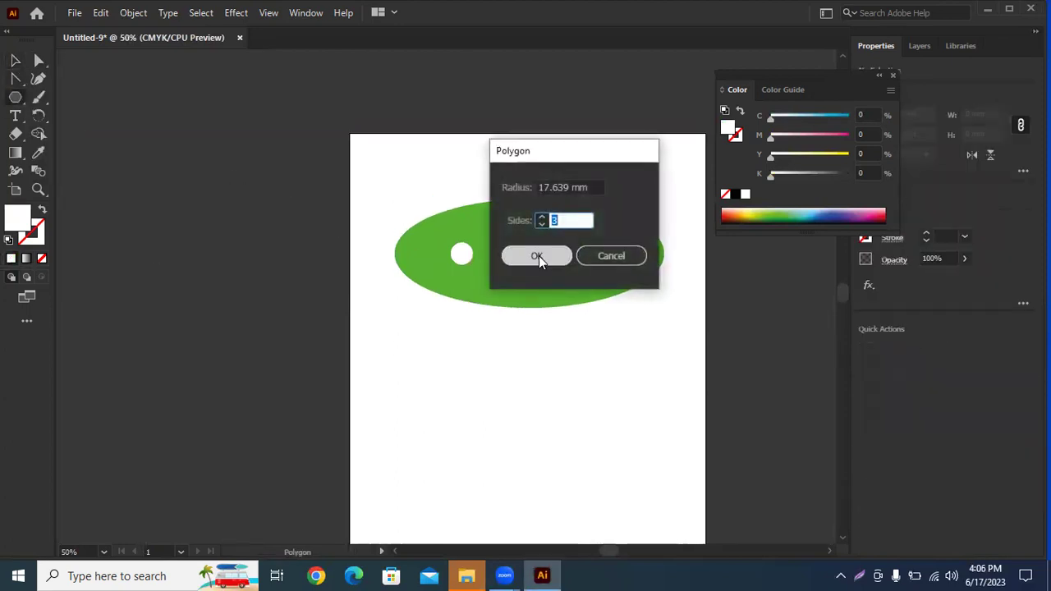
left_click(539, 255)
mouse_move(233, 174)
left_mouse_down()
mouse_move(227, 168)
mouse_move(458, 209)
left_mouse_up()
- Rotate the triangle to an antenna angle and fill it with the head's green
left_click(14, 61)
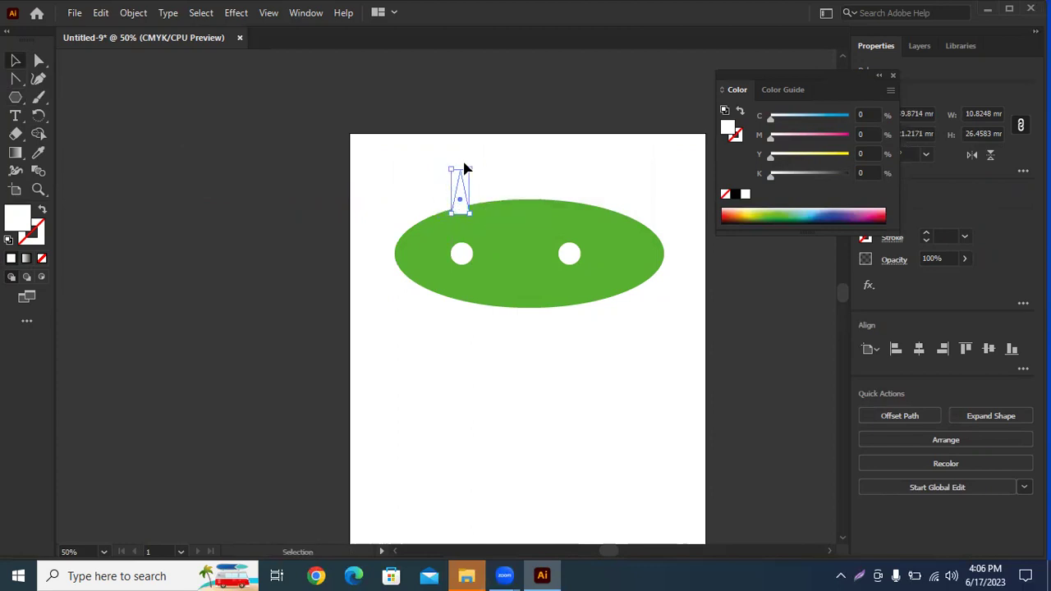
scroll(434, 164, "up", 3)
left_click_drag(470, 170, 456, 176)
key("i")
left_click(382, 401)
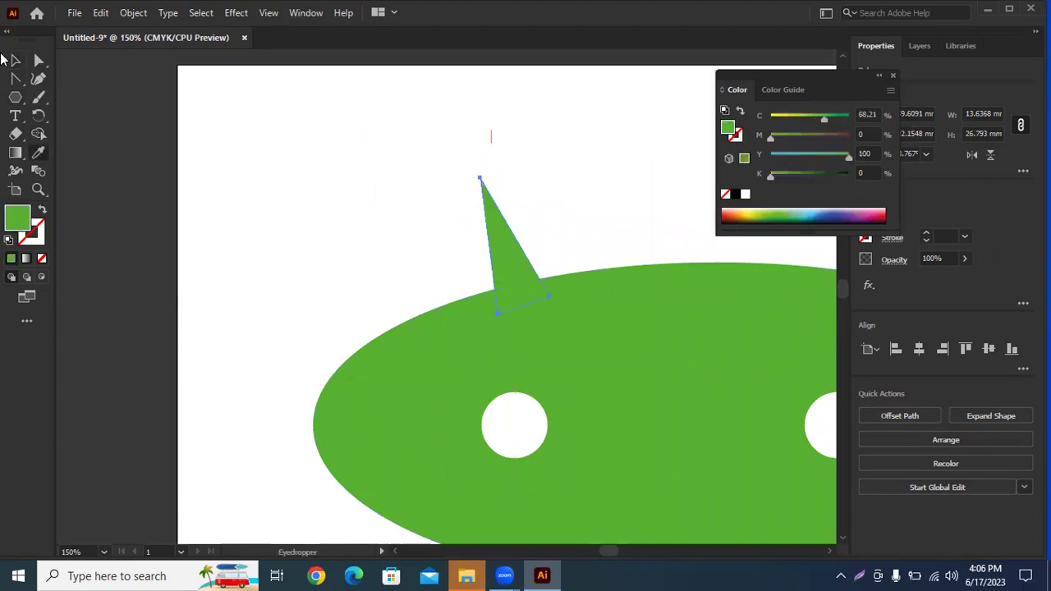
key("ctrl+minus")
left_click(15, 60)
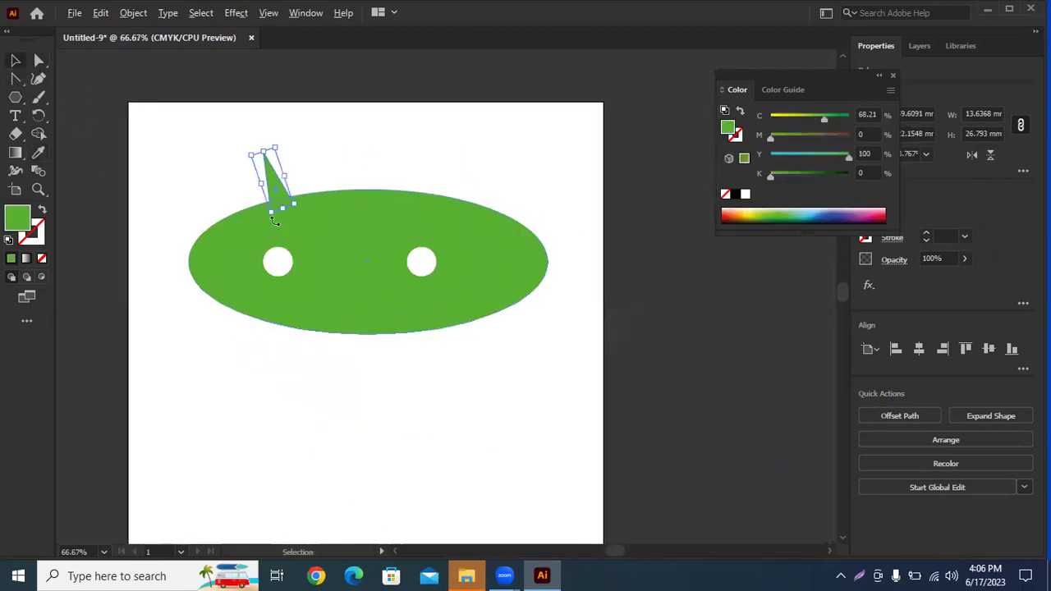
- Copy the ear to the head's right side, mirrored across the vertical axis
left_click_drag(289, 195, 450, 197)
right_click(450, 197)
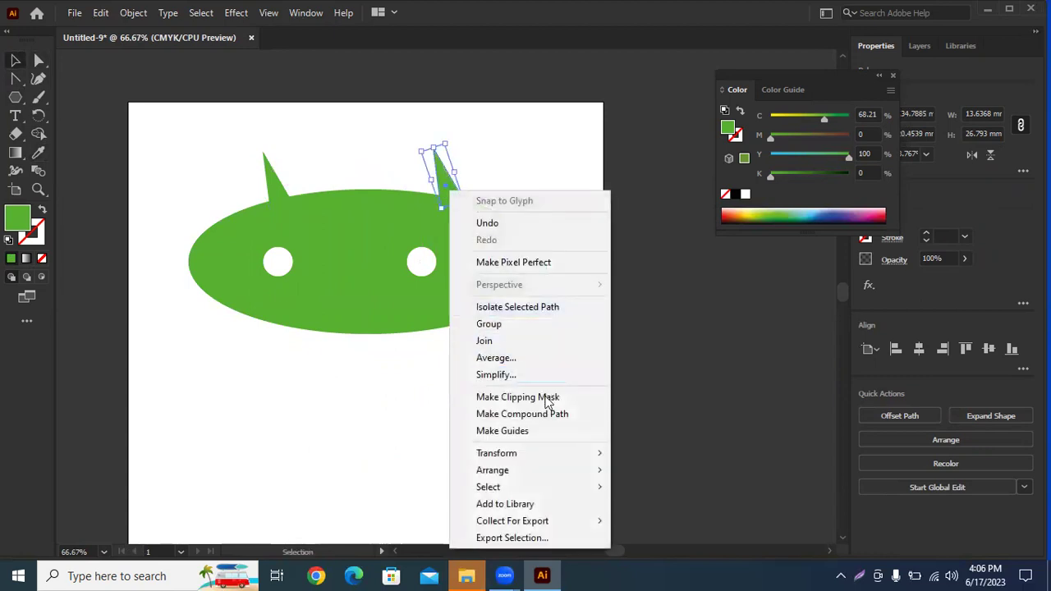
mouse_move(497, 453)
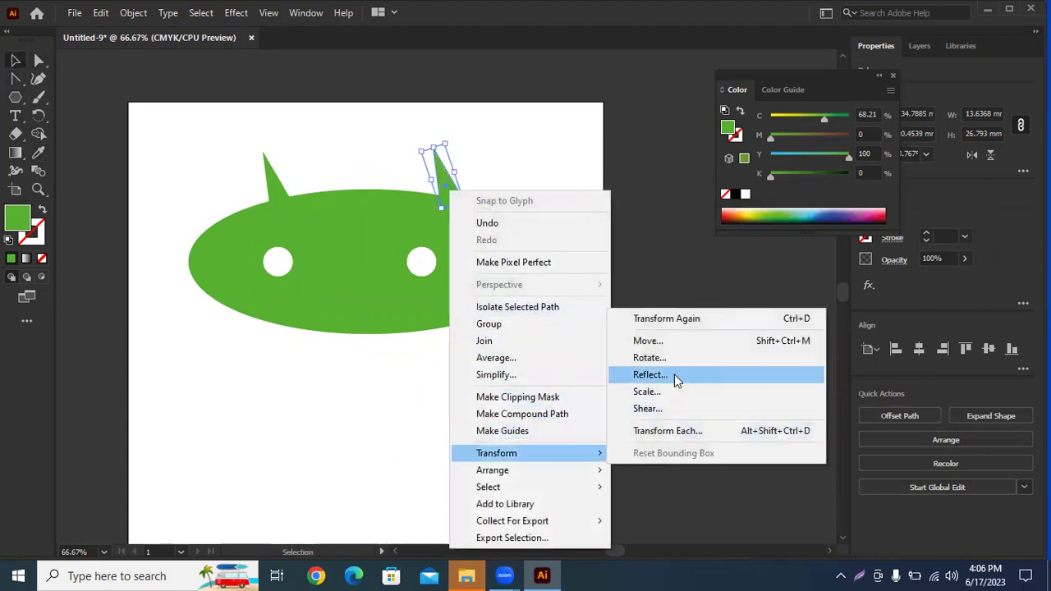
left_click(674, 375)
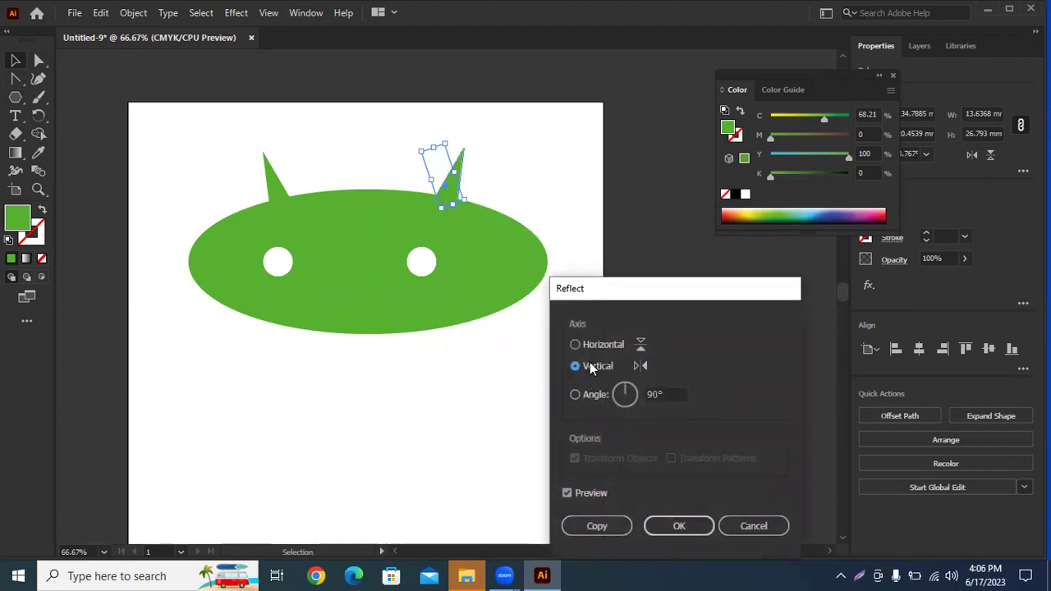
left_click(676, 526)
left_click(630, 324)
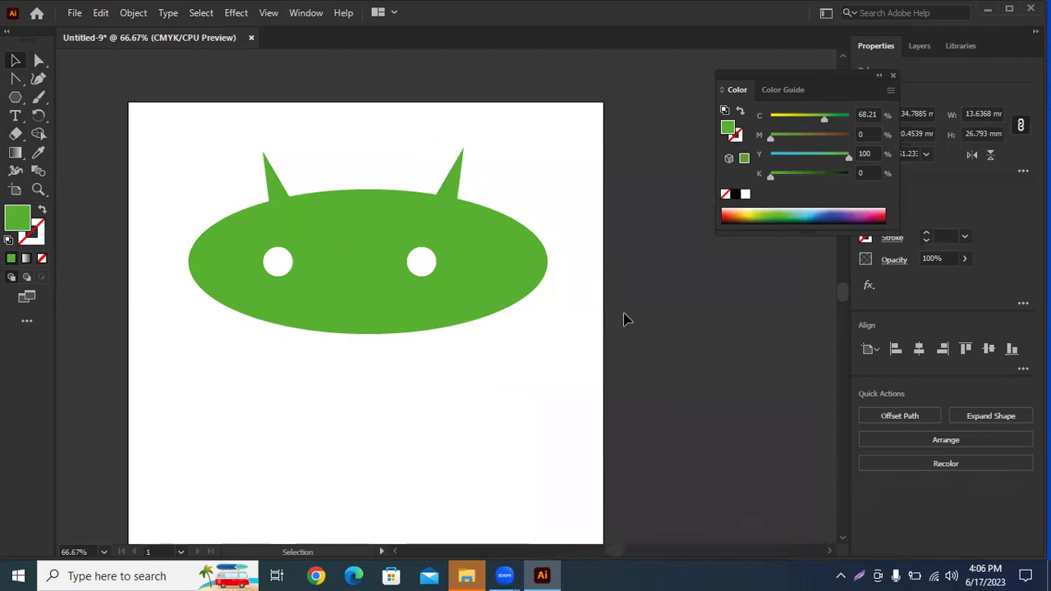
- Move both eyes slightly up and closer, and draw a flat white mouth ellipse
left_click_drag(279, 260, 298, 251)
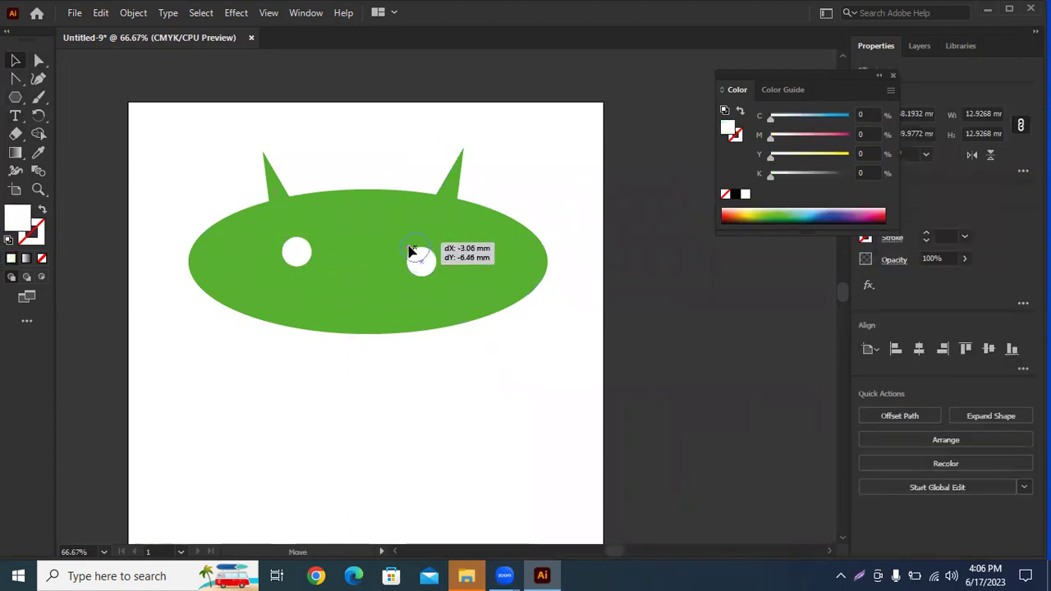
left_click_drag(417, 262, 411, 251)
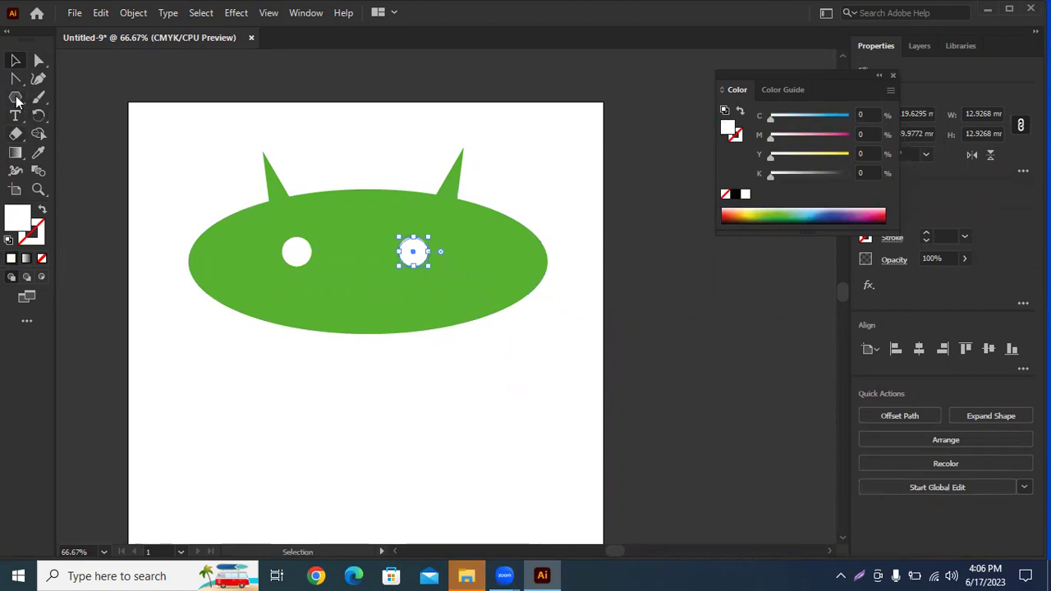
left_click(17, 100)
left_click(63, 112)
mouse_move(296, 283)
left_mouse_down()
mouse_move(385, 305)
mouse_move(428, 294)
left_mouse_up()
- Duplicate the mouth ellipse, make the copy narrower and flatter, and place it over the original
left_click(16, 61)
left_click(208, 353)
scroll(354, 321, "up", 4)
left_click(429, 219)
left_click_drag(457, 202, 453, 319)
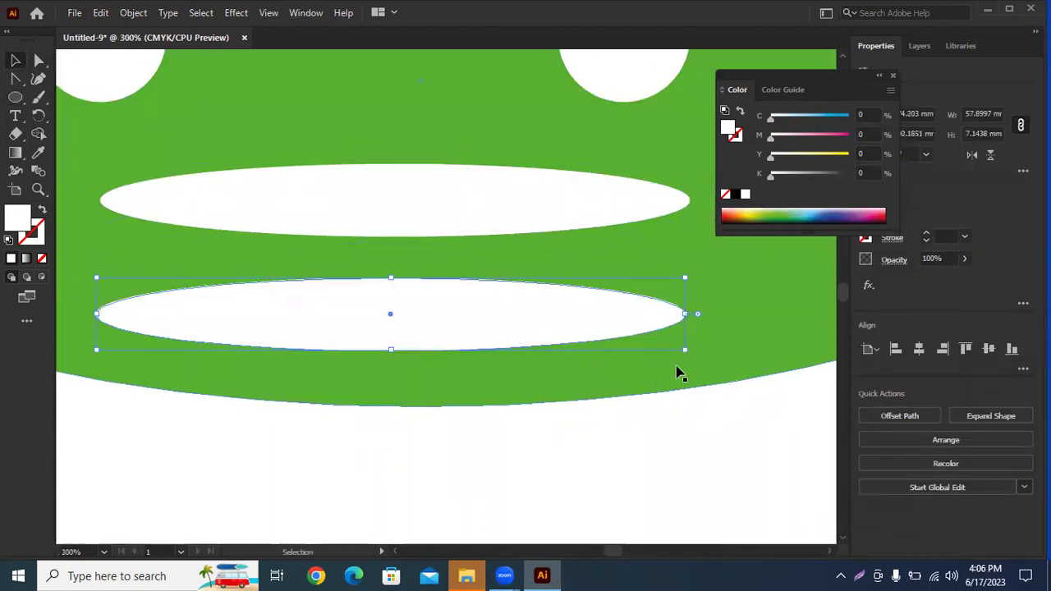
left_click_drag(685, 350, 646, 332)
left_click_drag(530, 294, 517, 203)
- Fill the copied mouth ellipse with dark brown 513F3F
double_click(43, 229)
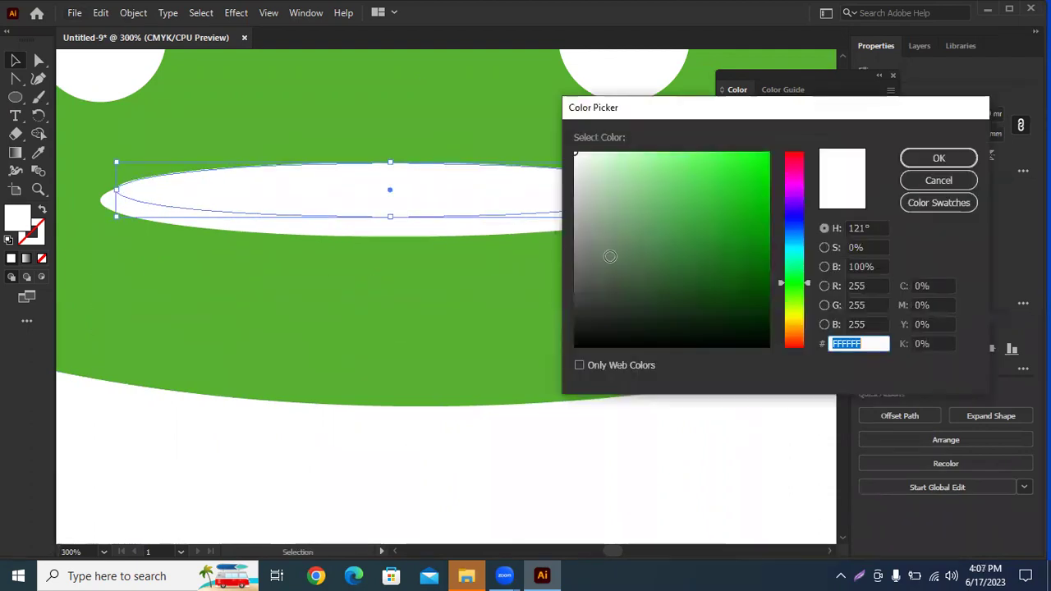
left_click(575, 184)
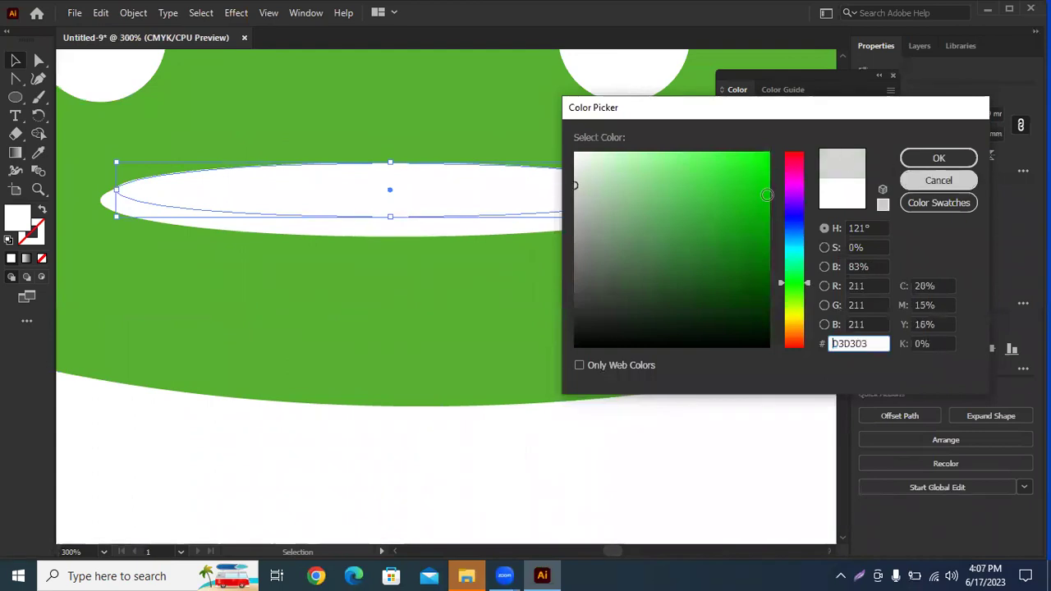
left_click(793, 176)
left_click(793, 154)
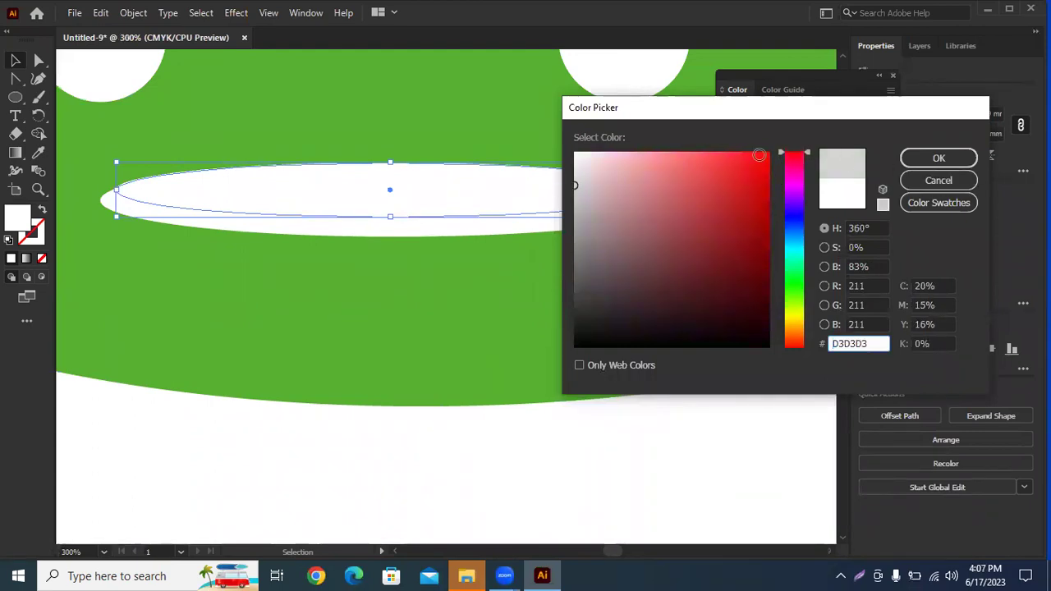
left_click_drag(629, 161, 659, 169)
mouse_move(638, 261)
left_mouse_down()
mouse_move(596, 270)
mouse_move(618, 283)
left_mouse_up()
left_click(938, 157)
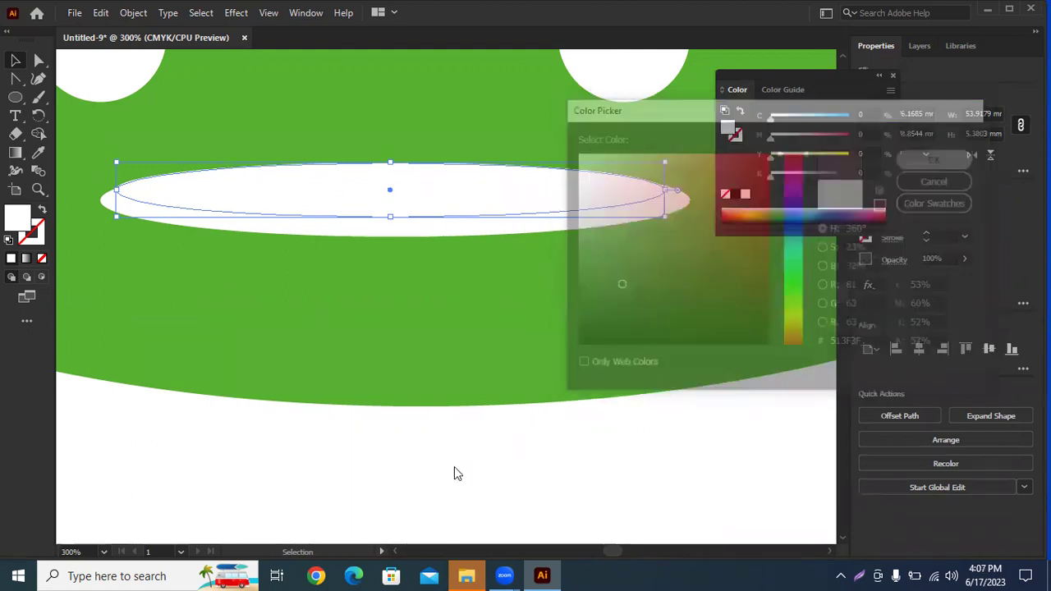
key("ctrl+minus")
key("ctrl+minus")
key("ctrl+minus")
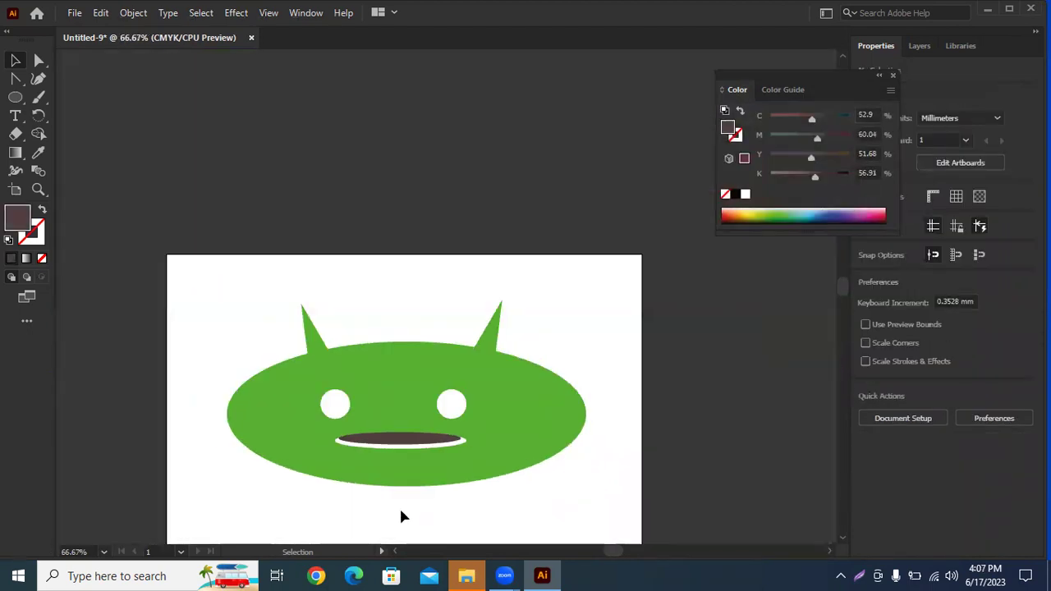
scroll(418, 509, "down", 2)
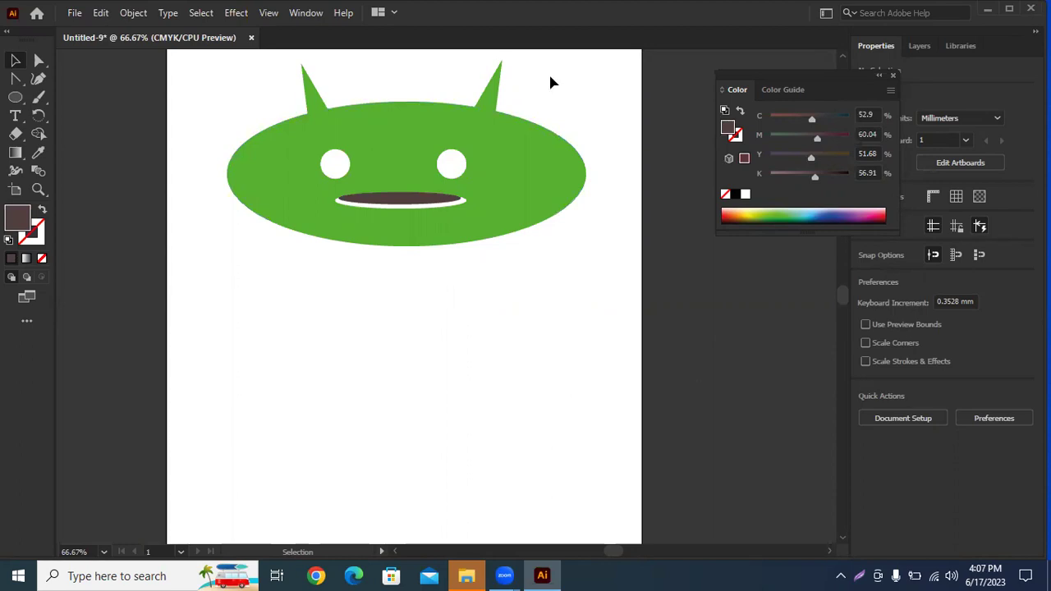
- Open Chrome and search Google for 'pathfinder tool illustrator shape' in a new tab
left_click(317, 576)
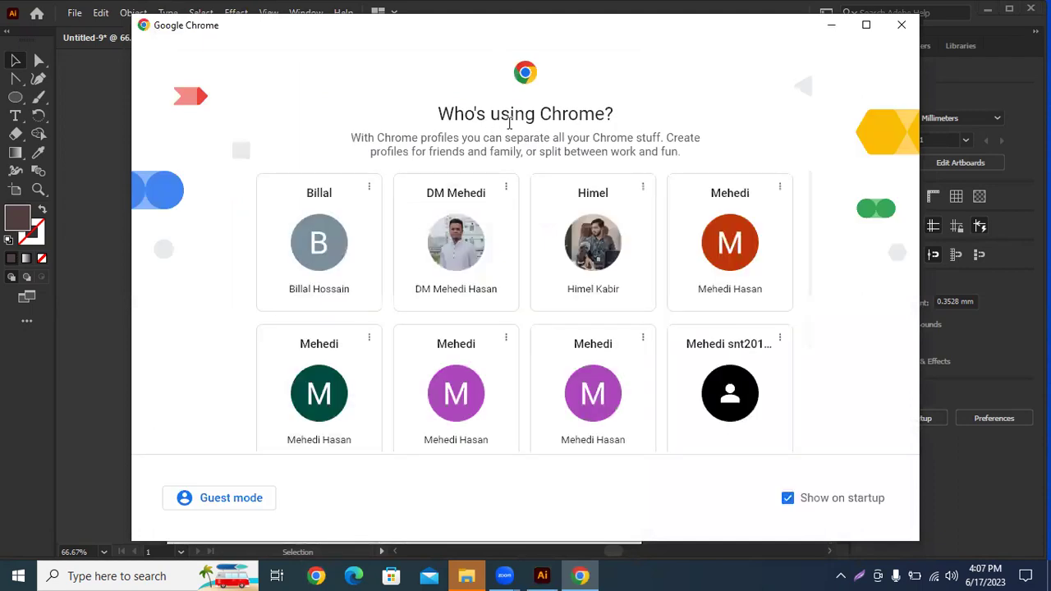
scroll(489, 320, "down", 2)
left_click(337, 379)
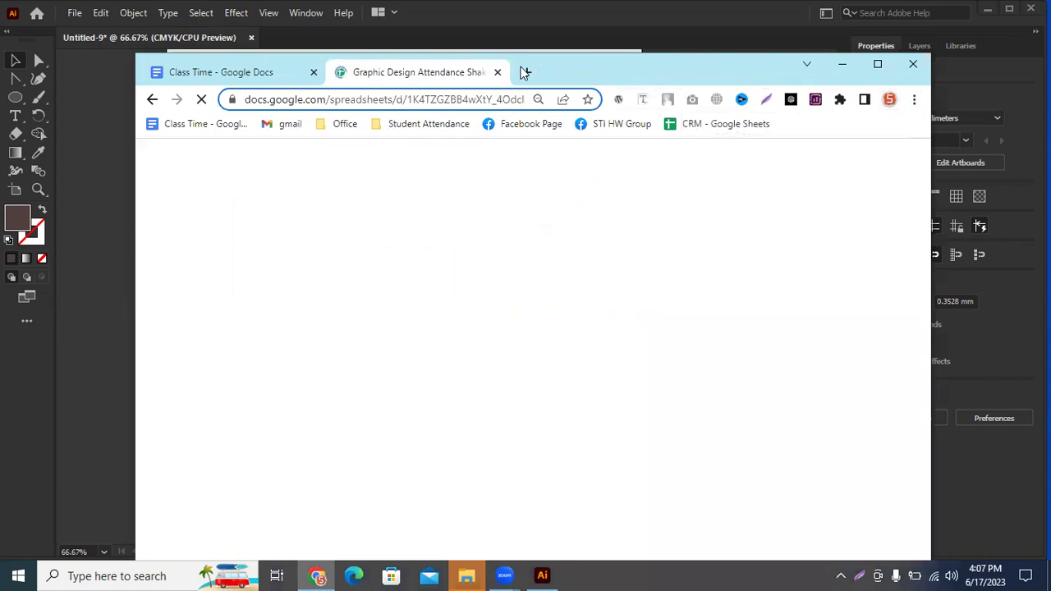
left_click(524, 72)
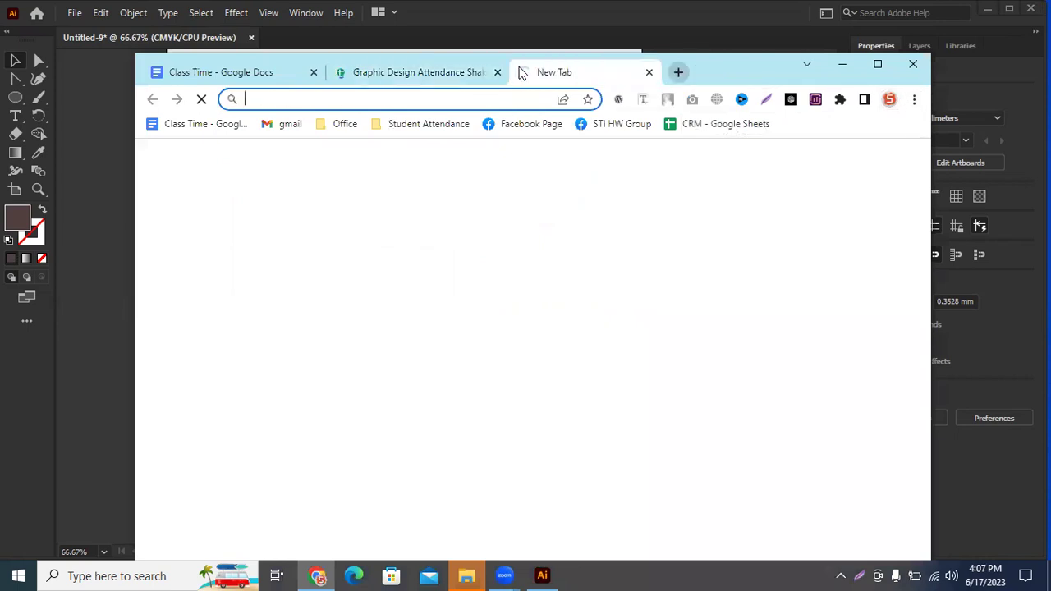
type("pa")
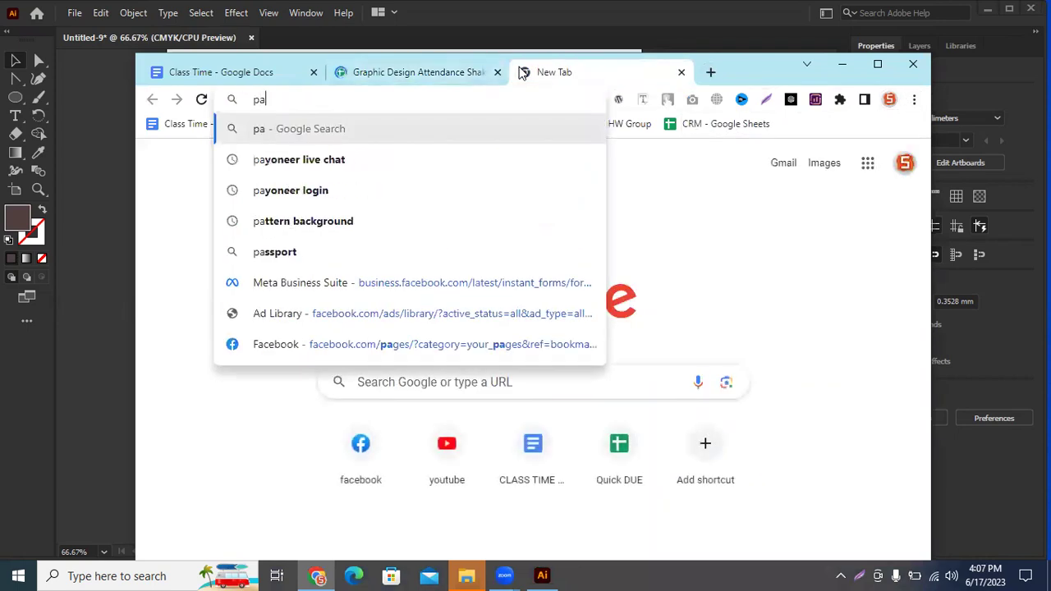
type("thfin")
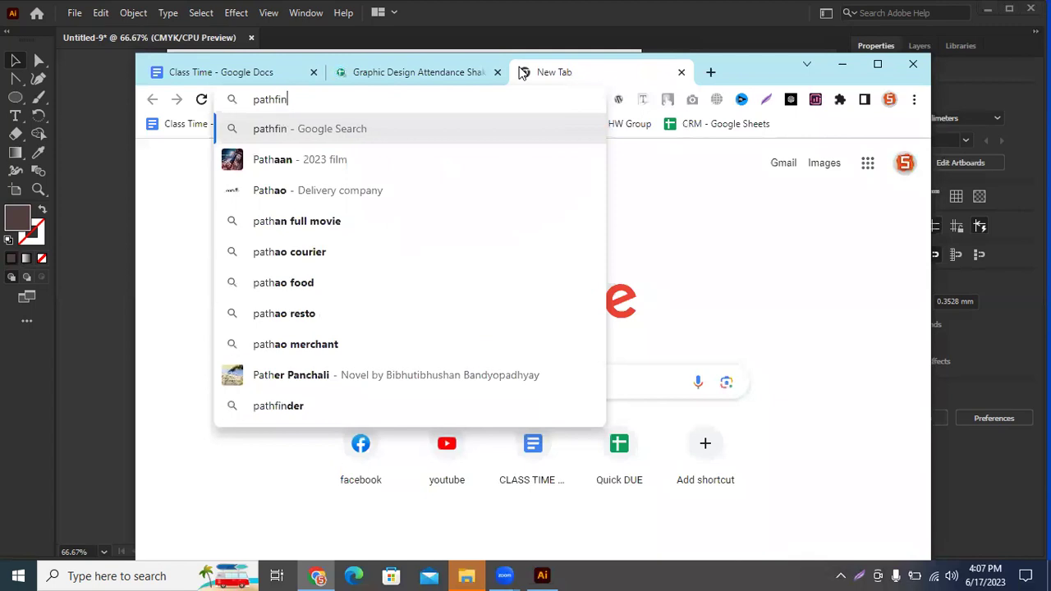
type("der t")
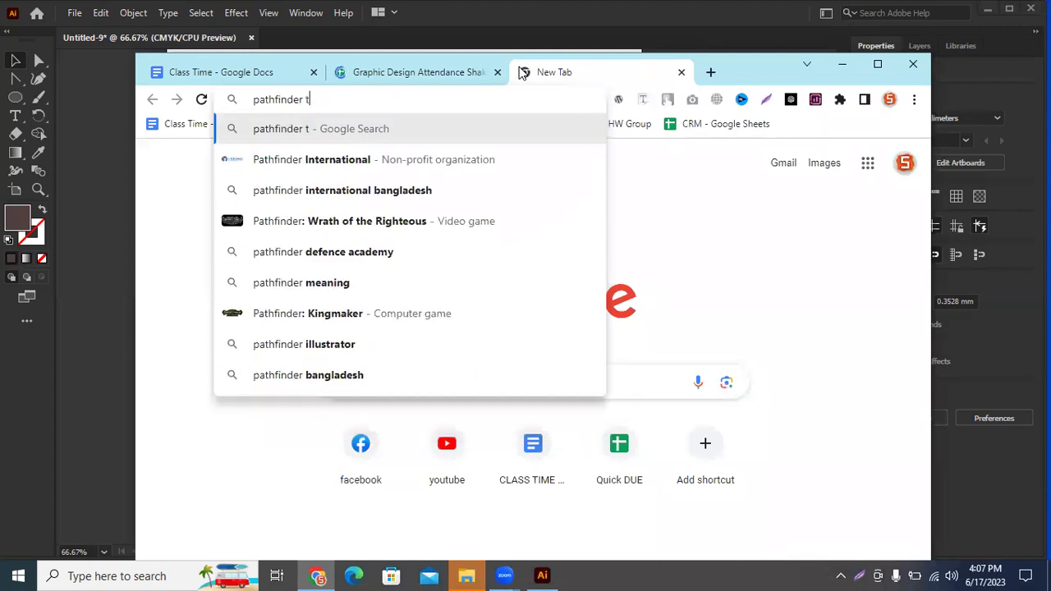
type("ool")
key("Right")
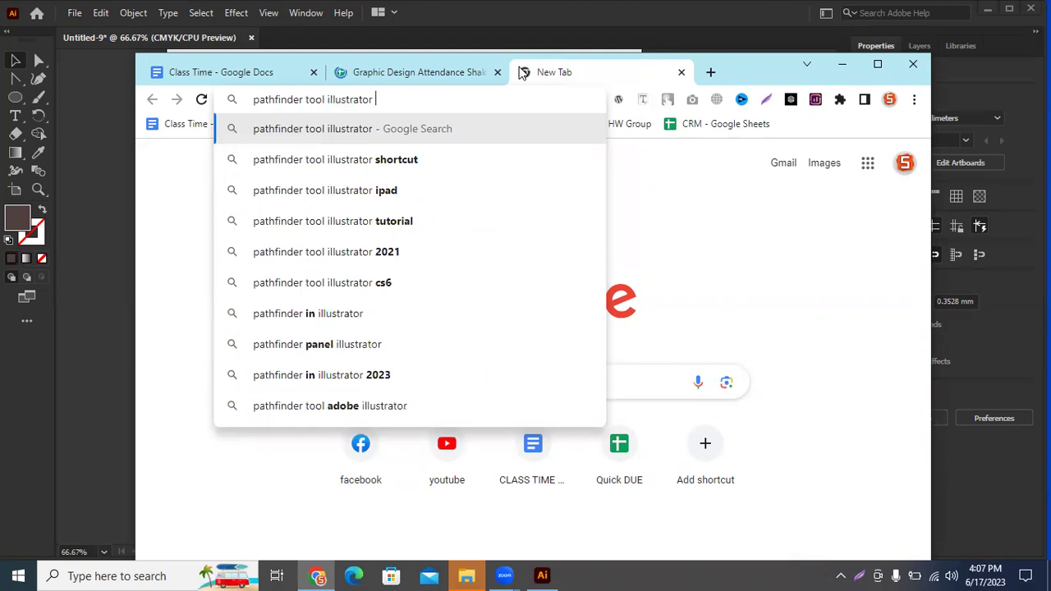
type("shap")
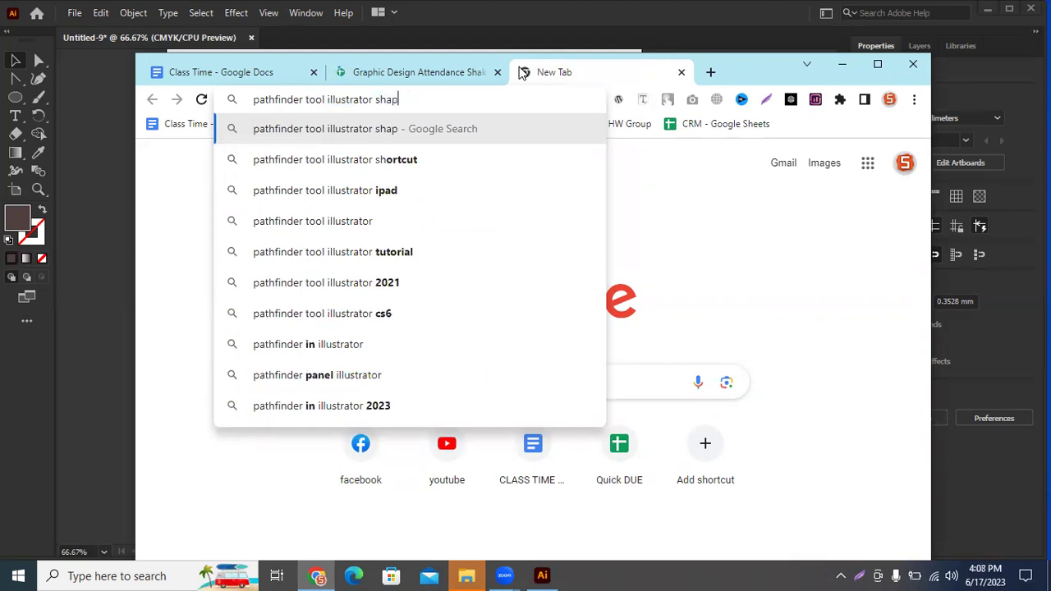
type("e")
key("Return")
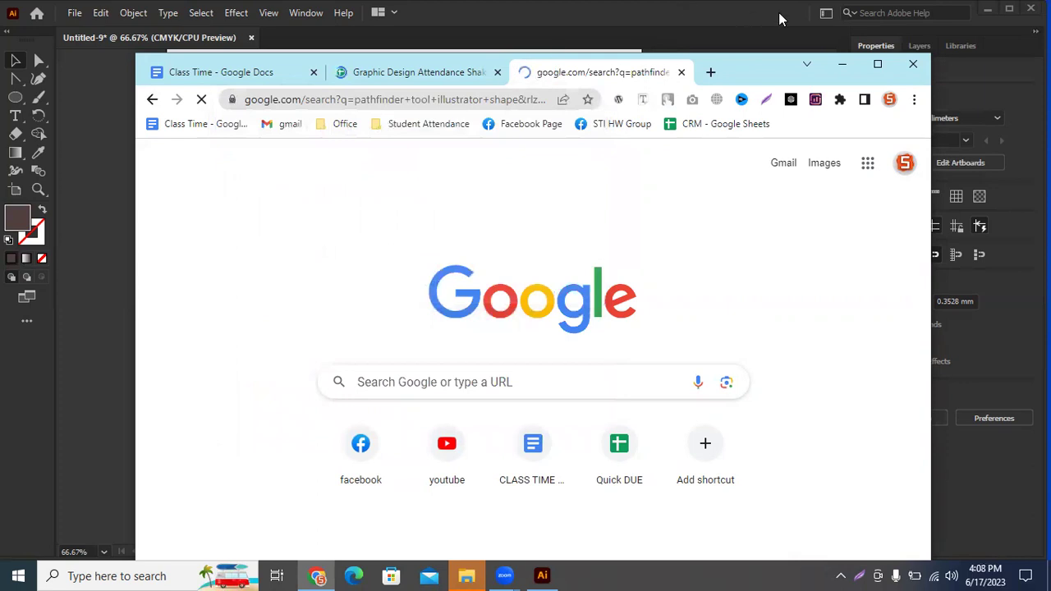
- Maximize Chrome and preview Pathfinder image results from eduCBA, Adobe and Digitional
left_click(841, 65)
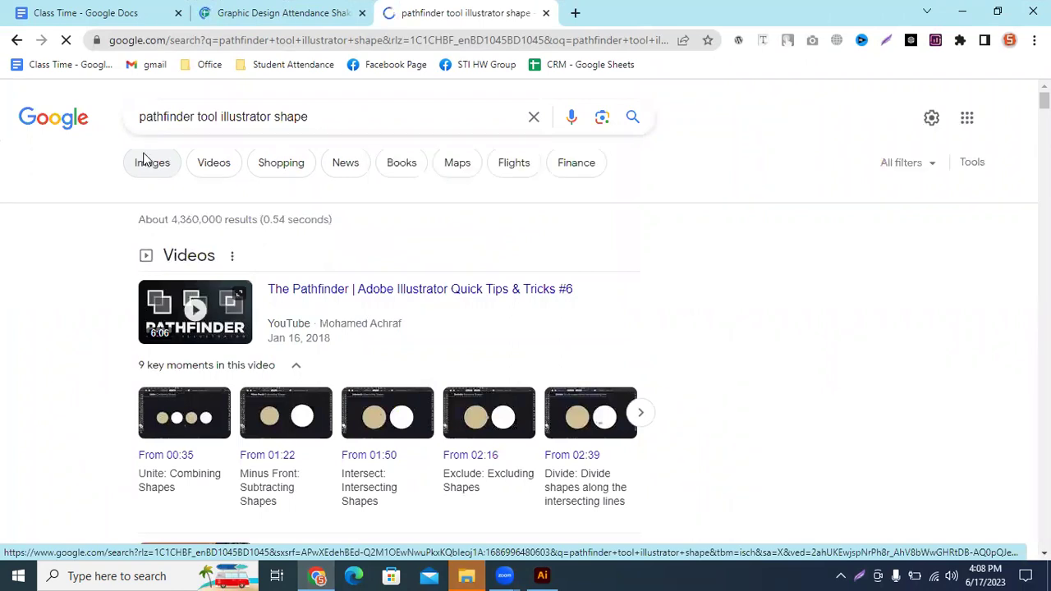
left_click(149, 161)
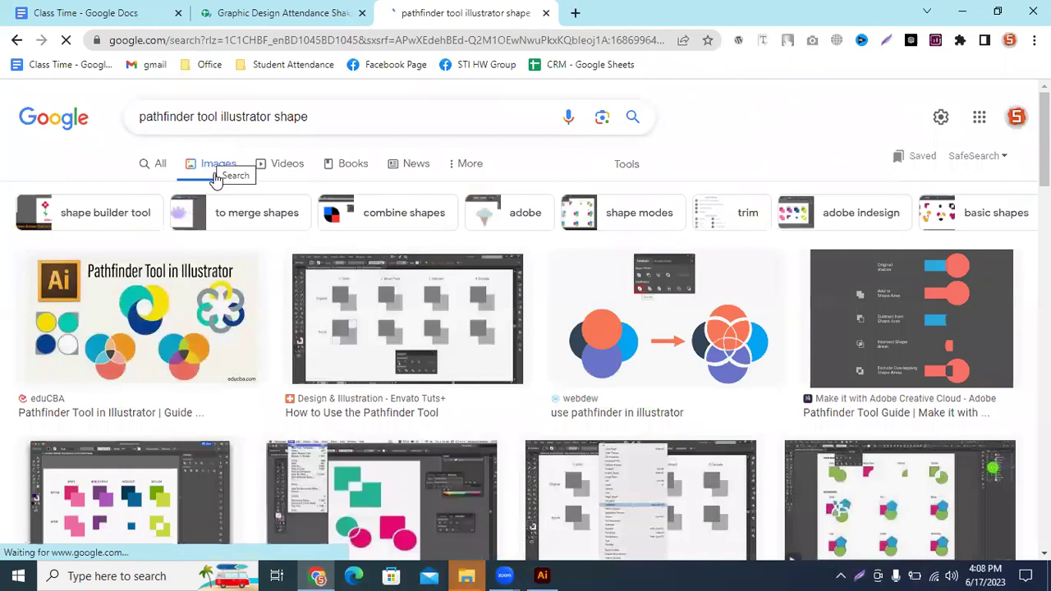
left_click(120, 345)
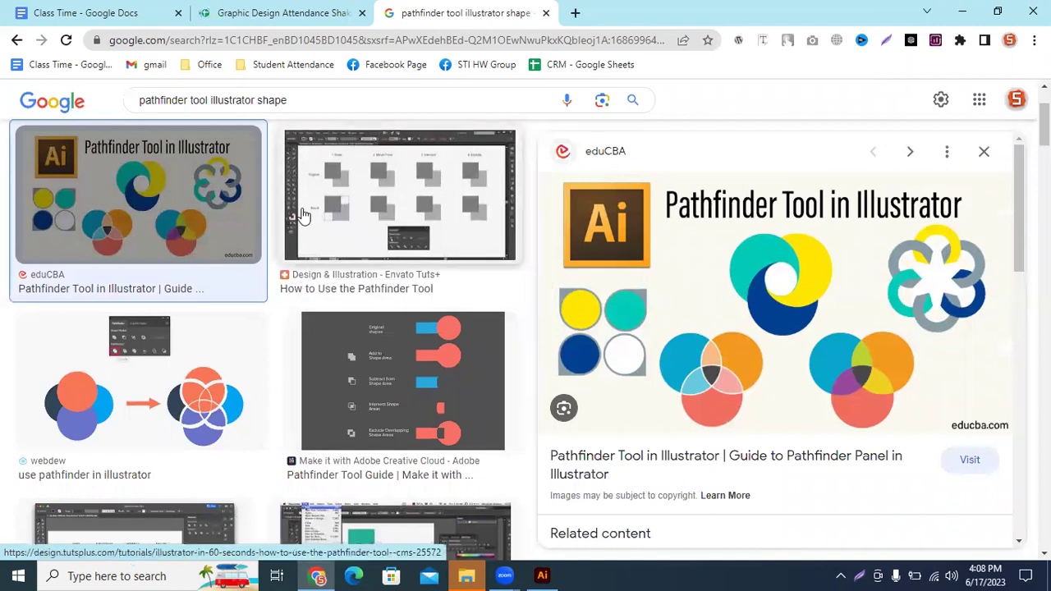
left_click(446, 361)
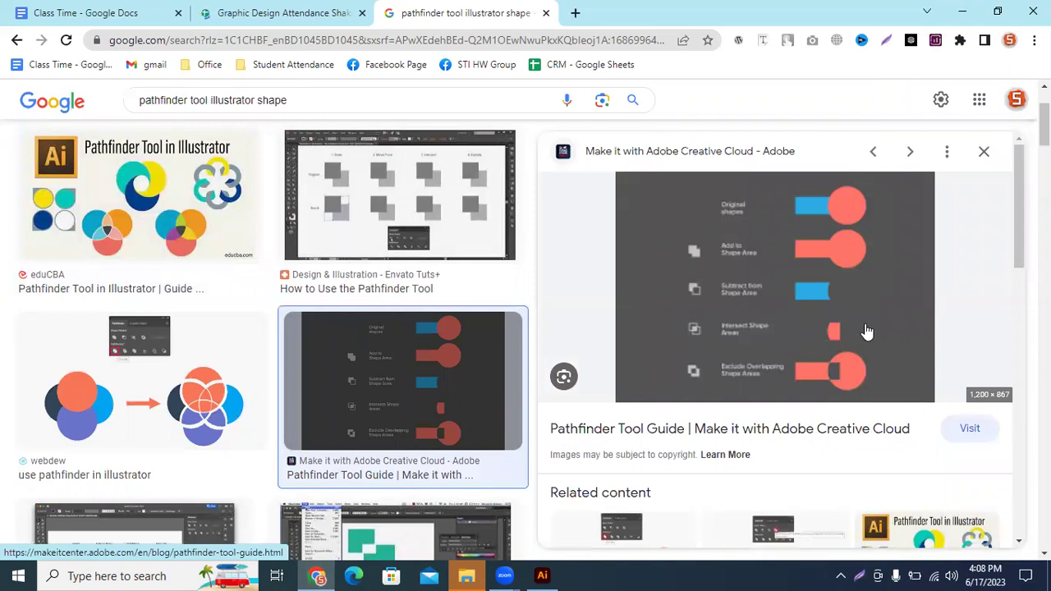
scroll(866, 325, "down", 1)
scroll(873, 308, "down", 3)
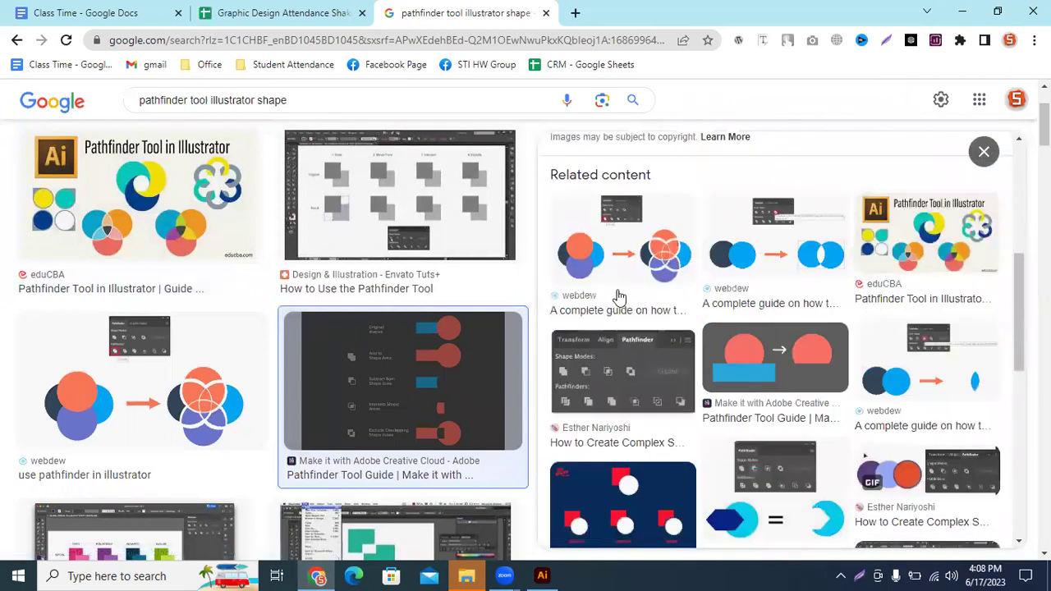
scroll(821, 392, "down", 2)
left_click(821, 369)
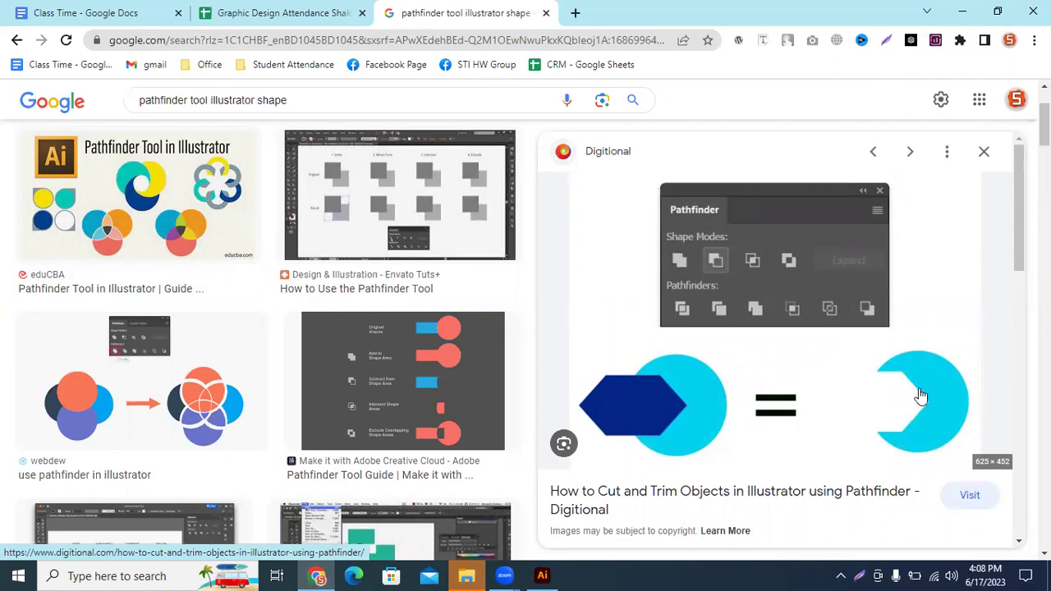
- Scroll through more Pathfinder image results, then return to Illustrator
scroll(925, 417, "down", 5)
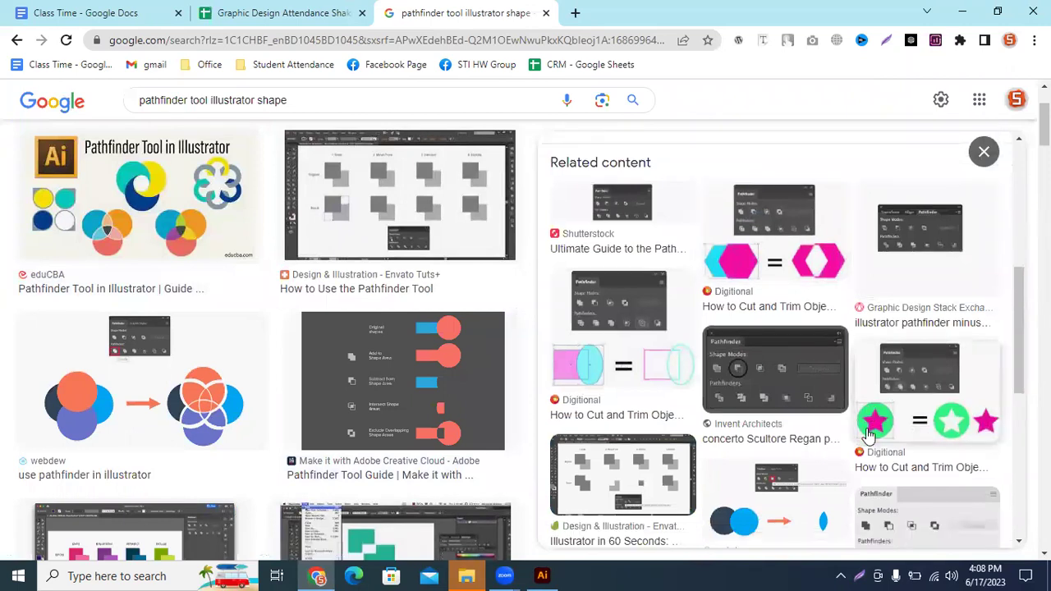
scroll(802, 422, "down", 3)
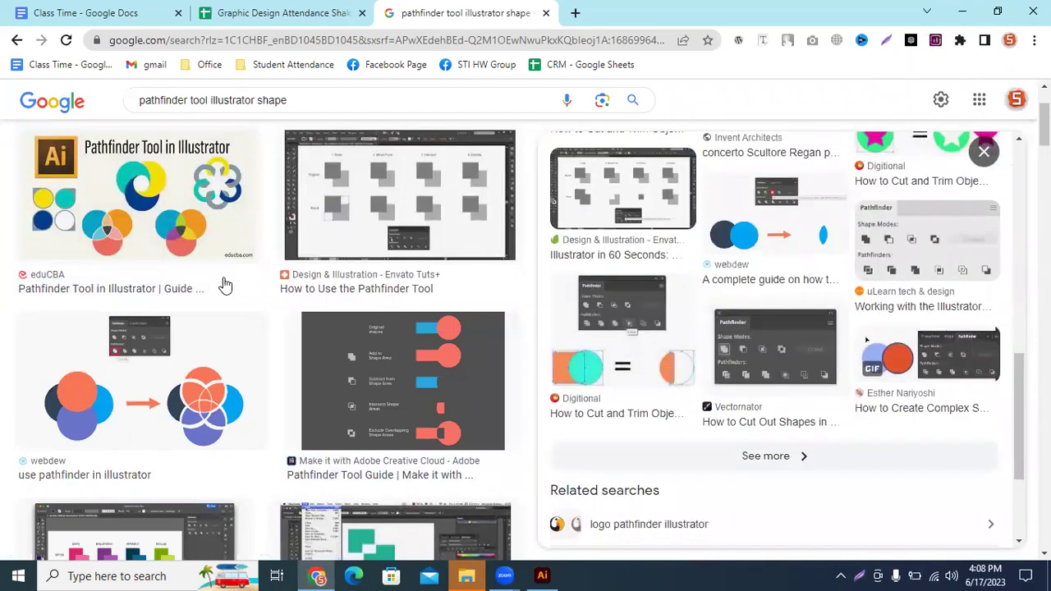
scroll(221, 304, "down", 3)
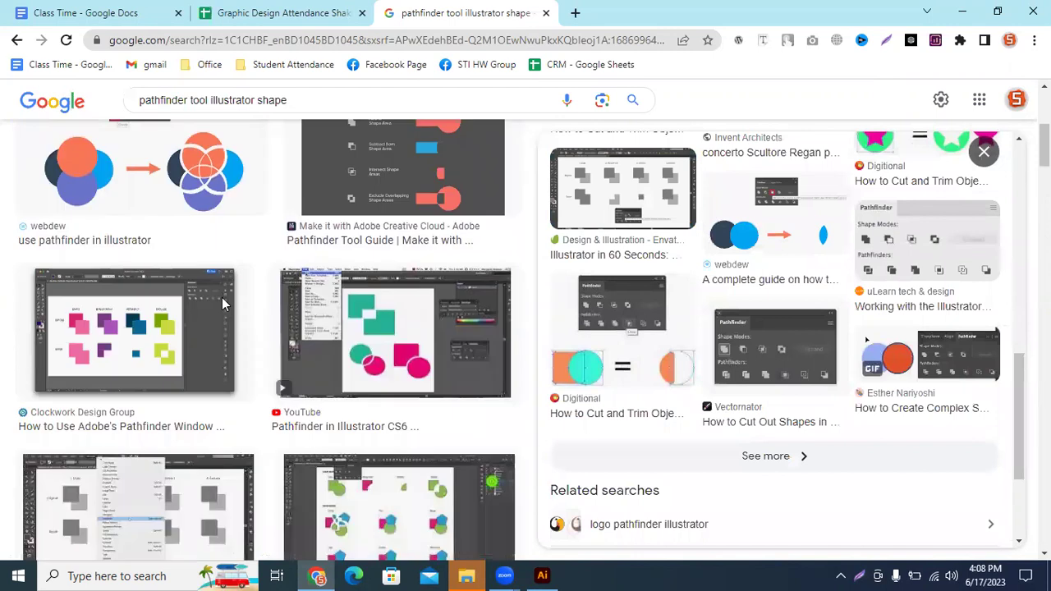
scroll(221, 302, "down", 4)
scroll(203, 389, "down", 2)
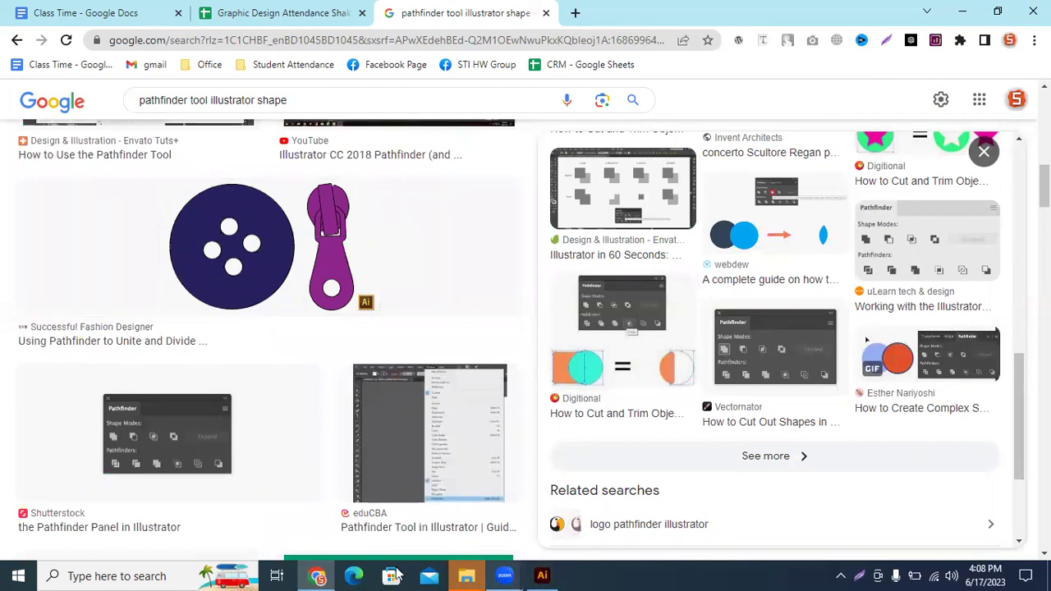
left_click(547, 573)
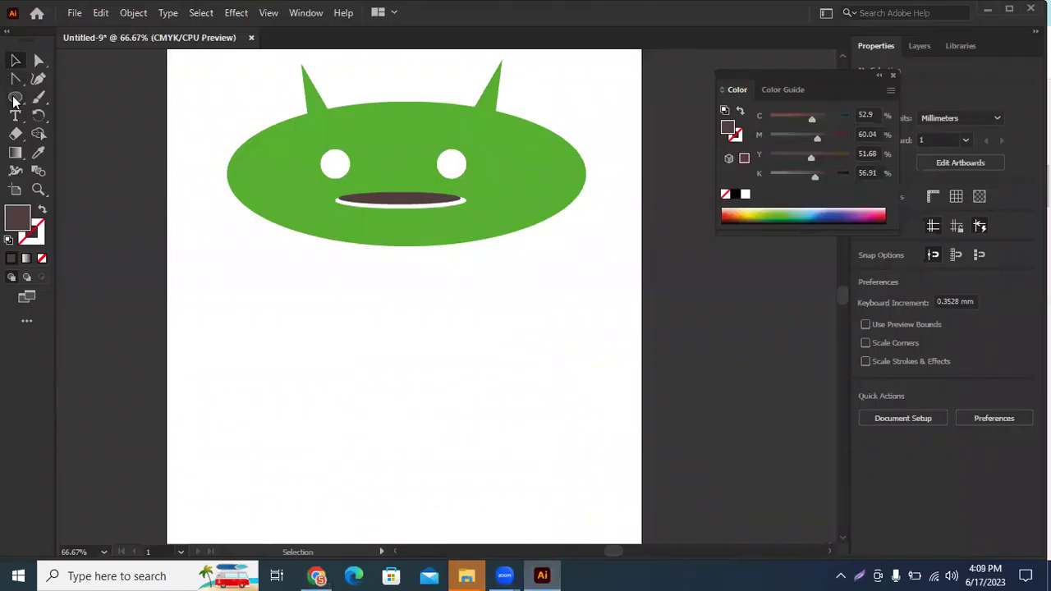
- Draw a circle below the head and pull its bottom anchor into a teardrop point
left_click_drag(14, 100, 65, 114)
left_click_drag(300, 321, 445, 450)
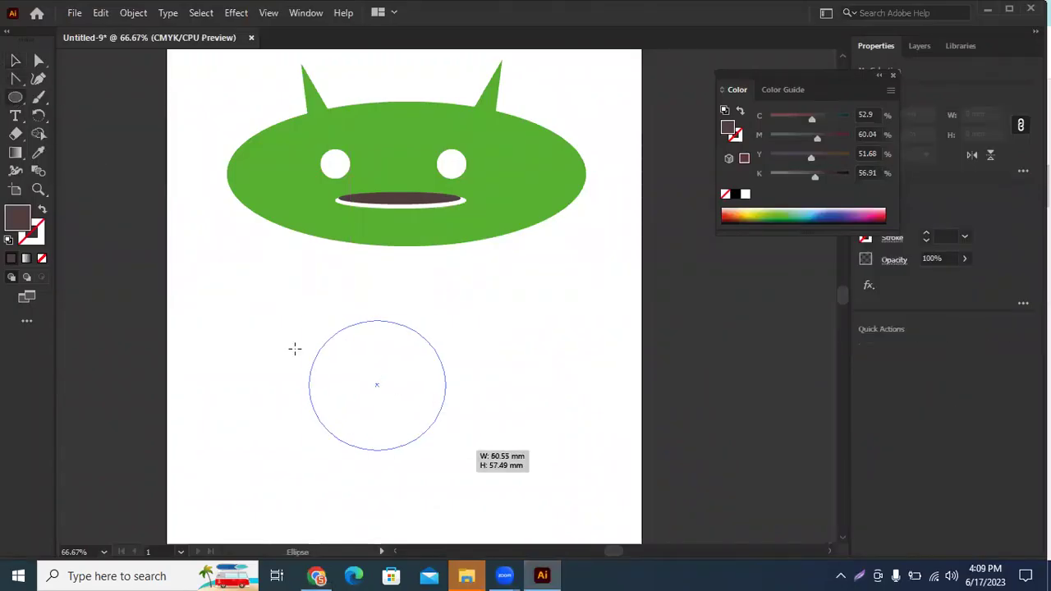
left_click(38, 63)
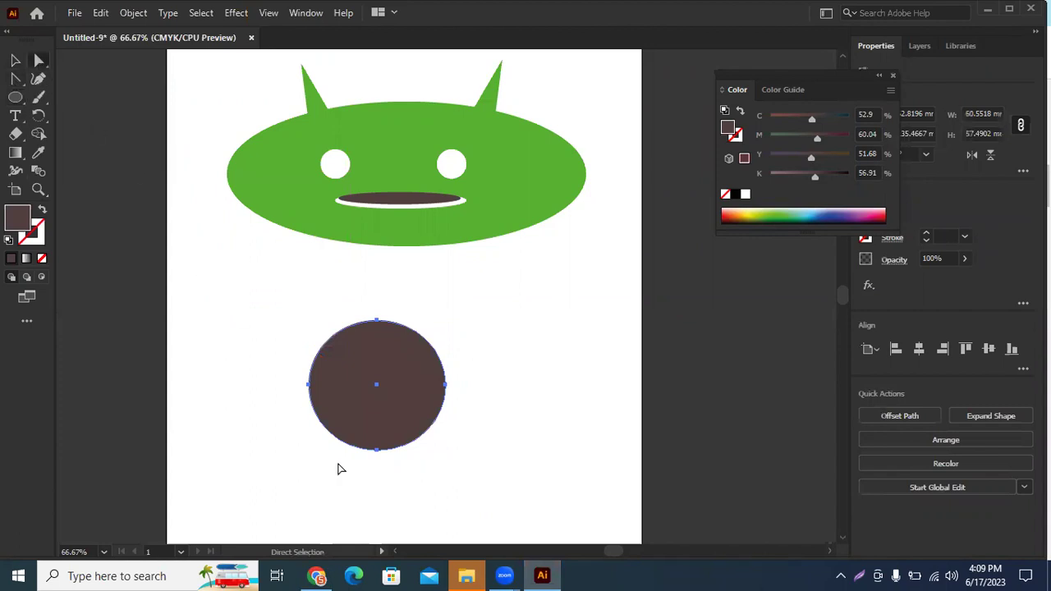
scroll(380, 454, "down", 3)
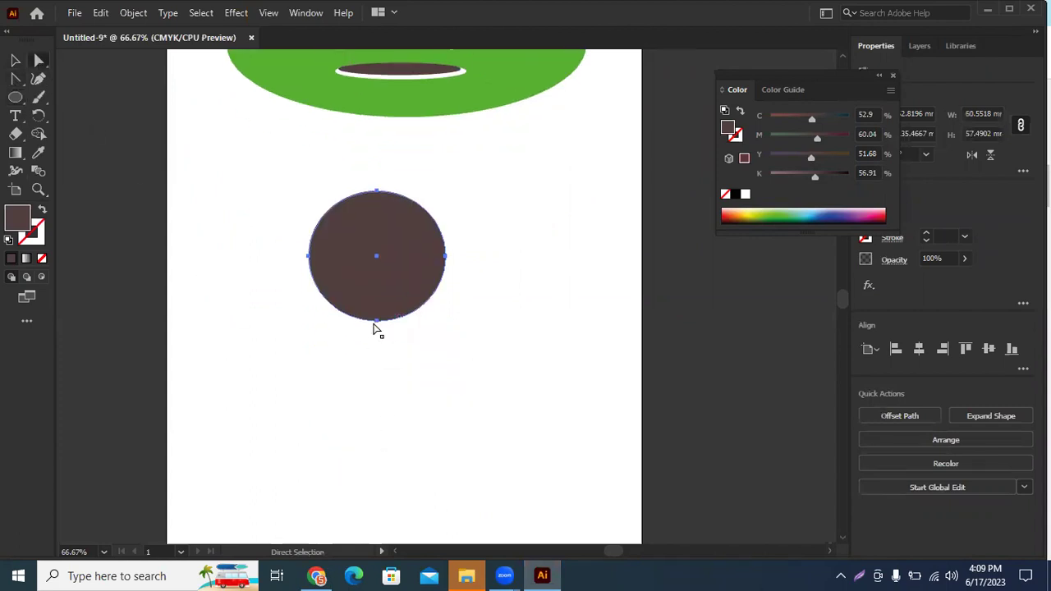
mouse_move(376, 320)
left_mouse_down()
mouse_move(366, 436)
mouse_move(376, 455)
left_mouse_up()
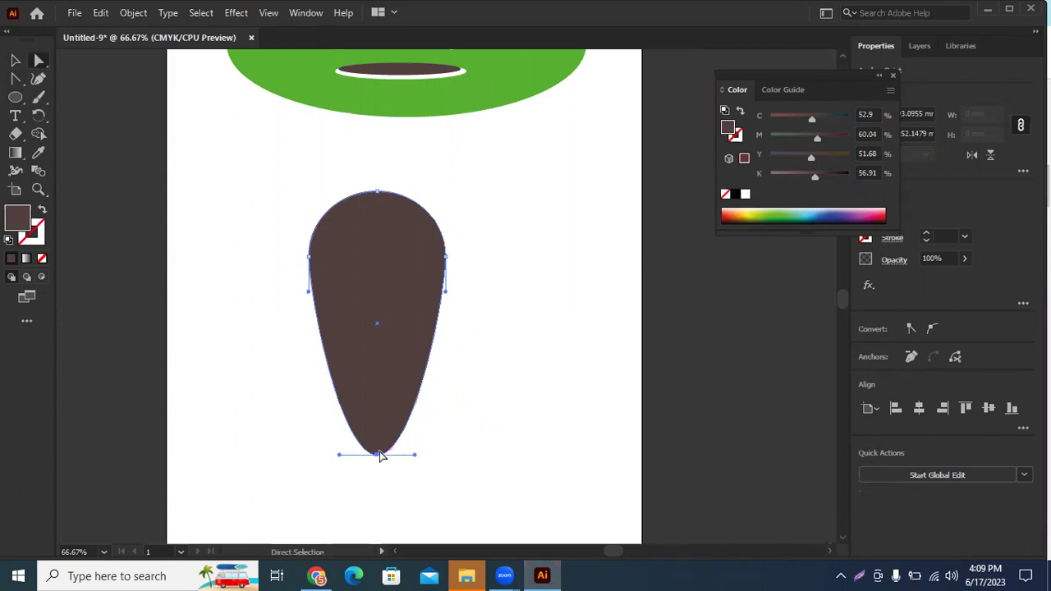
left_click_drag(380, 456, 375, 367)
left_click(375, 366)
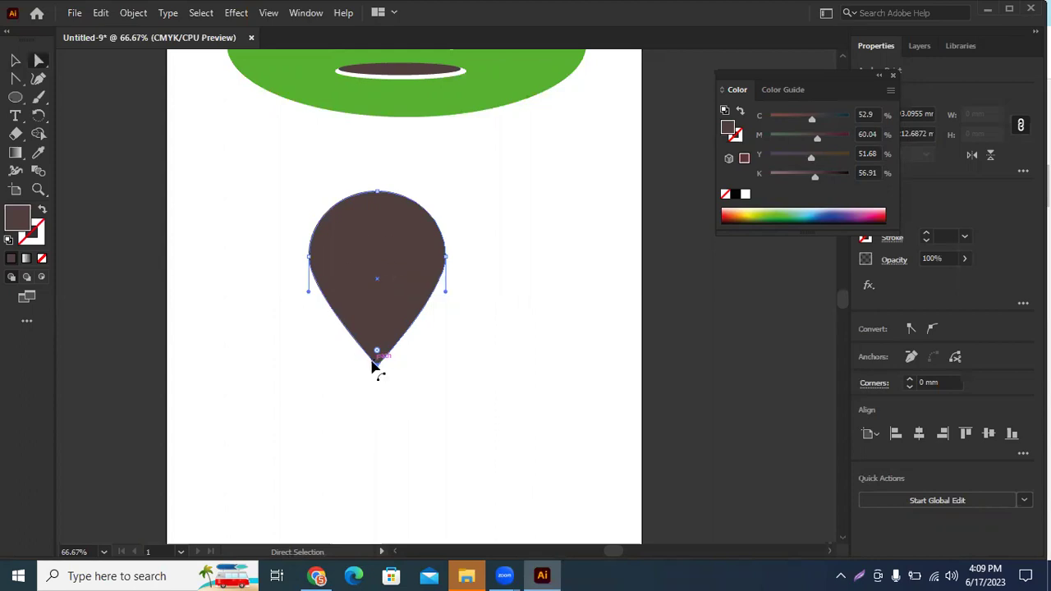
left_click_drag(376, 353, 377, 378)
- Delete the drop's bottom anchor, leaving an open half-circle
left_click(415, 373)
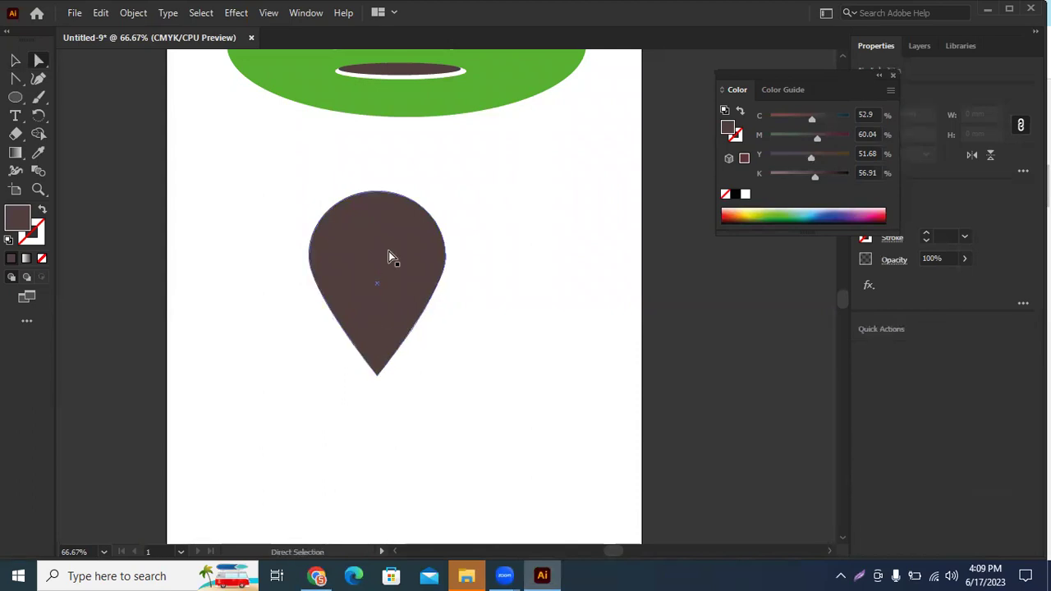
left_click(382, 248)
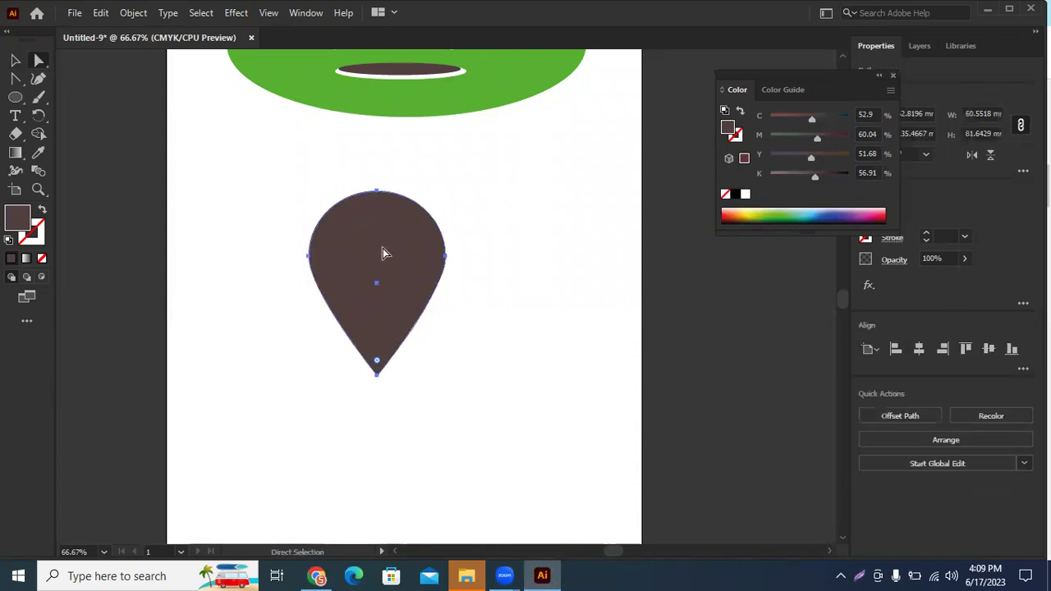
left_click(377, 371)
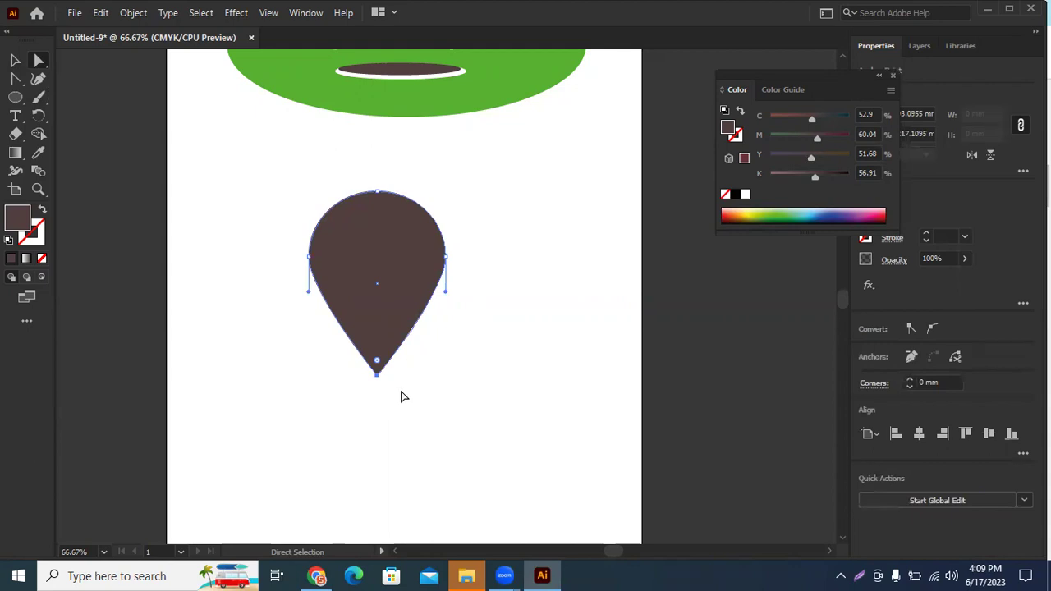
key("Delete")
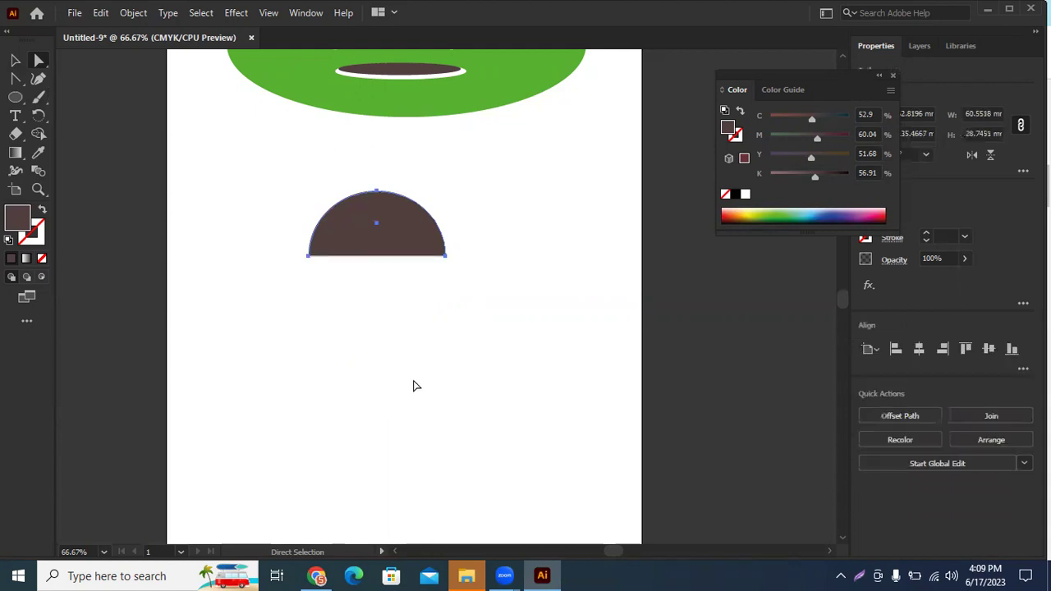
left_click(607, 383)
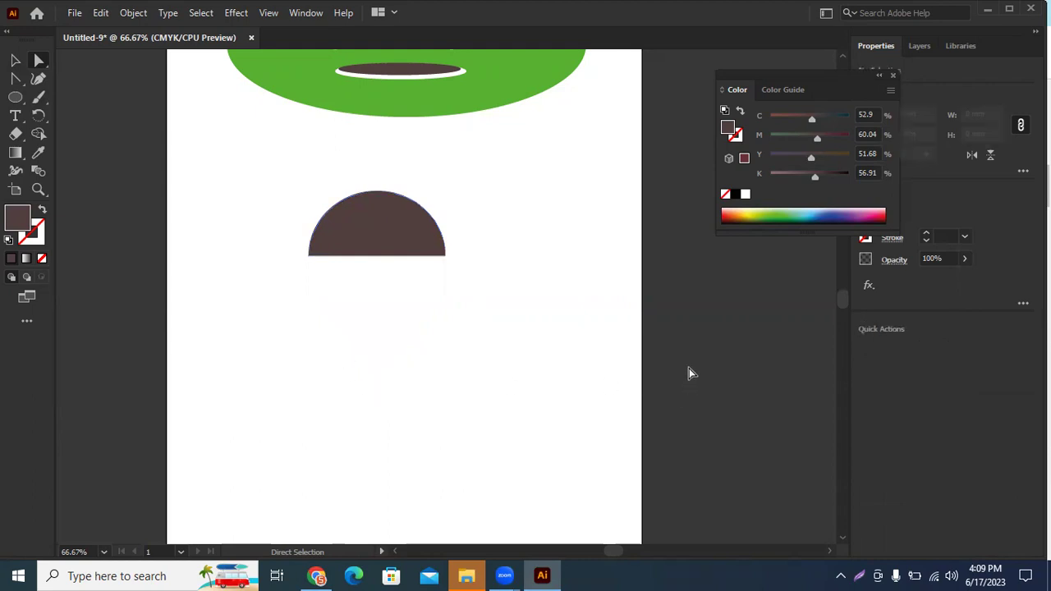
- Give the half-circle a pure red stroke, 12 pt thick
left_click(391, 232)
left_click(36, 238)
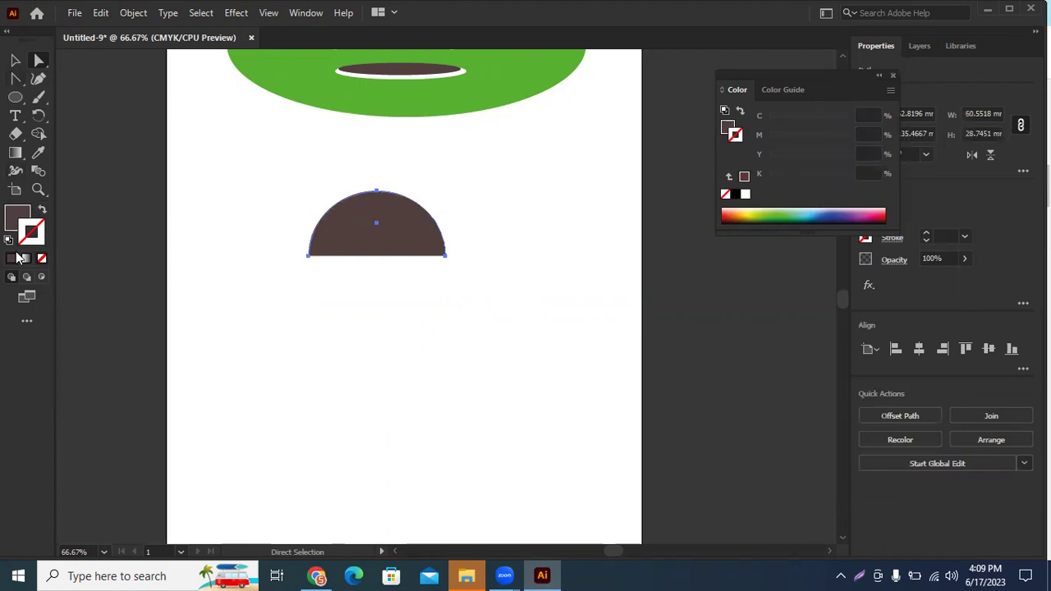
double_click(18, 215)
left_click(767, 154)
left_click(929, 158)
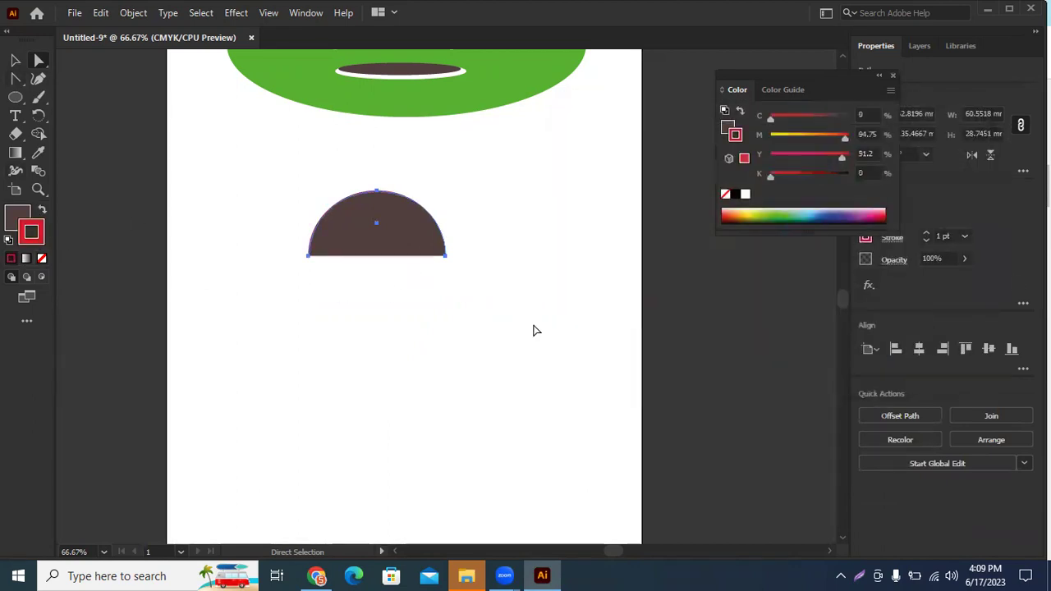
left_click(927, 233)
left_click(927, 233)
left_click(927, 233)
left_click(449, 333)
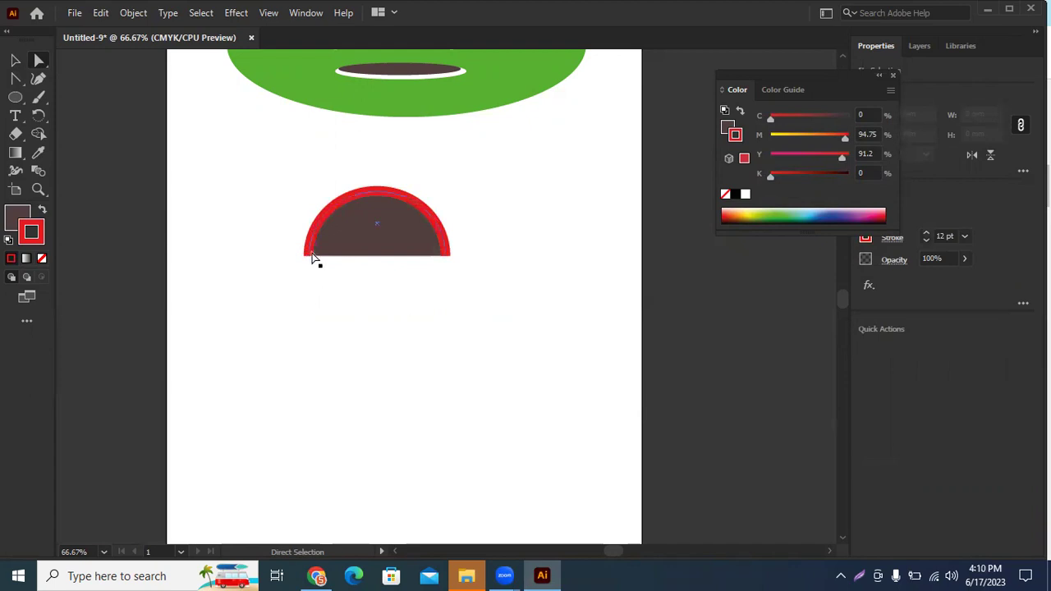
- Join the half-circle's two bottom endpoints to close its flat edge
left_click(445, 255)
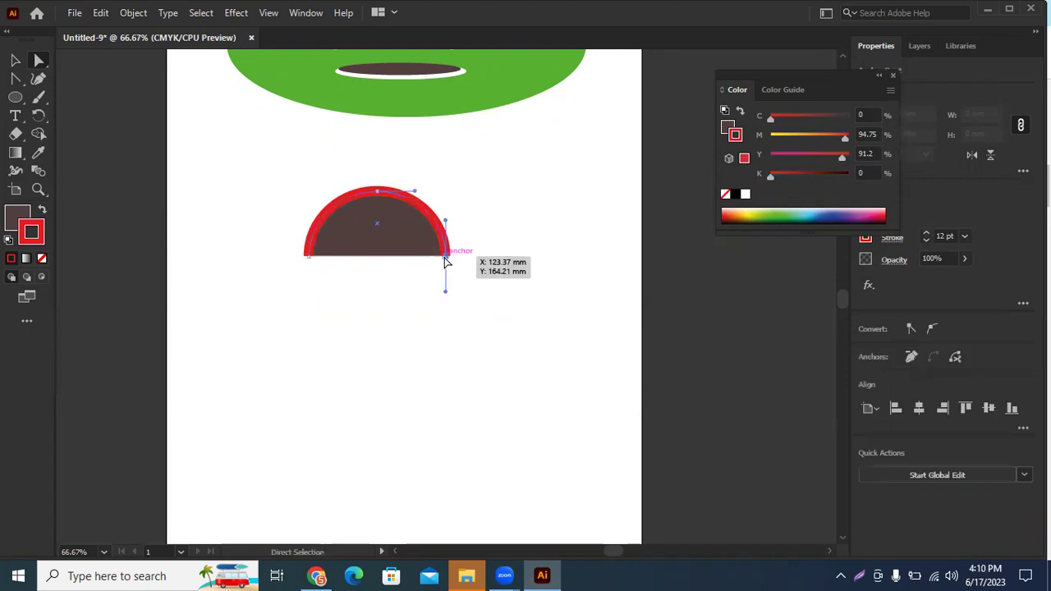
left_click(310, 256)
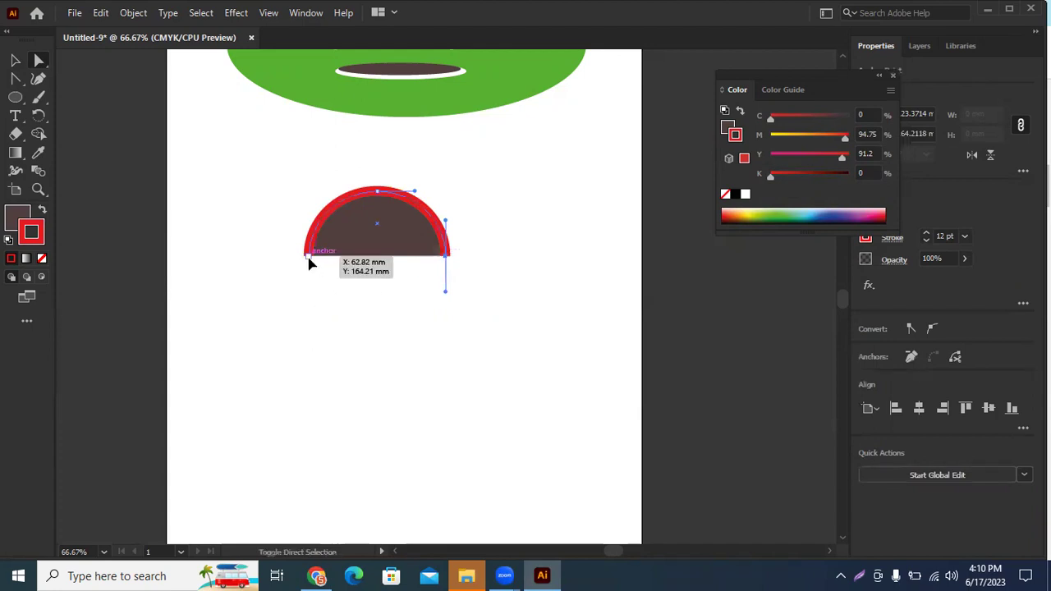
right_click(365, 259)
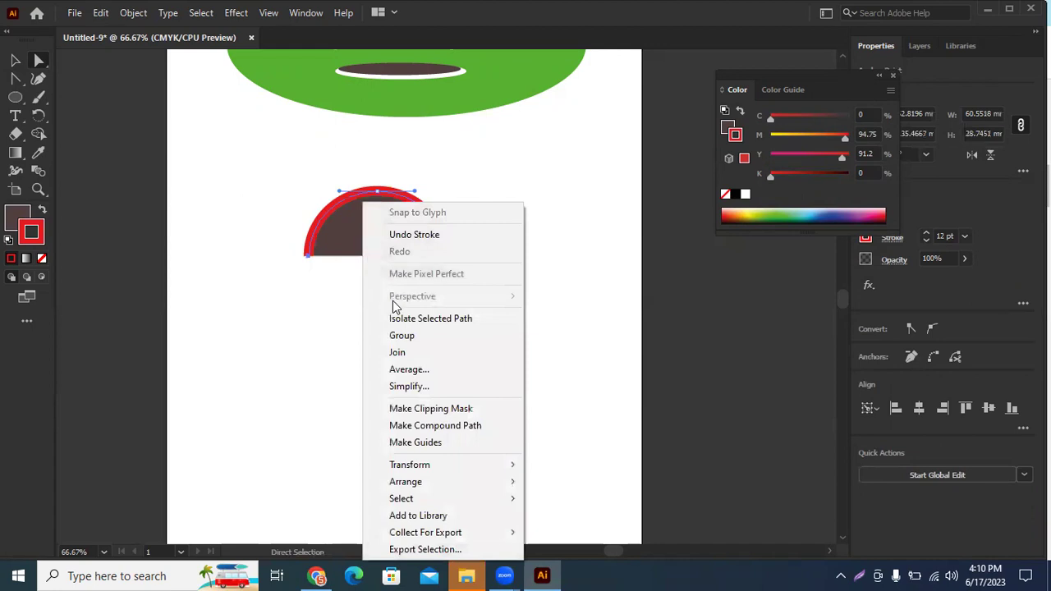
left_click(405, 352)
left_click(480, 328)
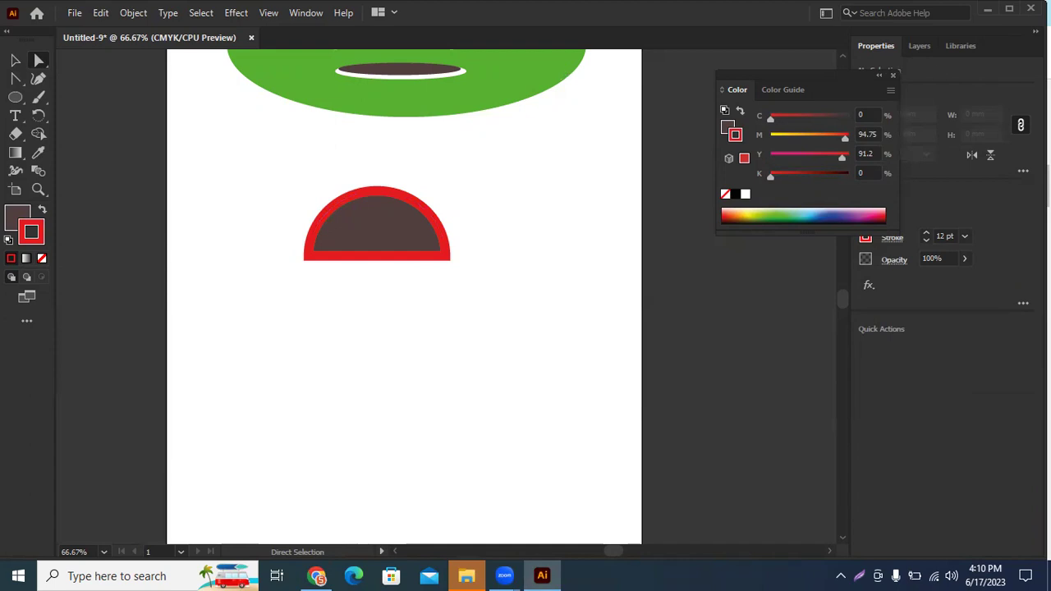
key("alt+Tab")
- Preview Creative Fabrica's 'Illustrator Tutorial: The Pathfinder Tool' image result, then return to Illustrator
scroll(357, 253, "down", 2)
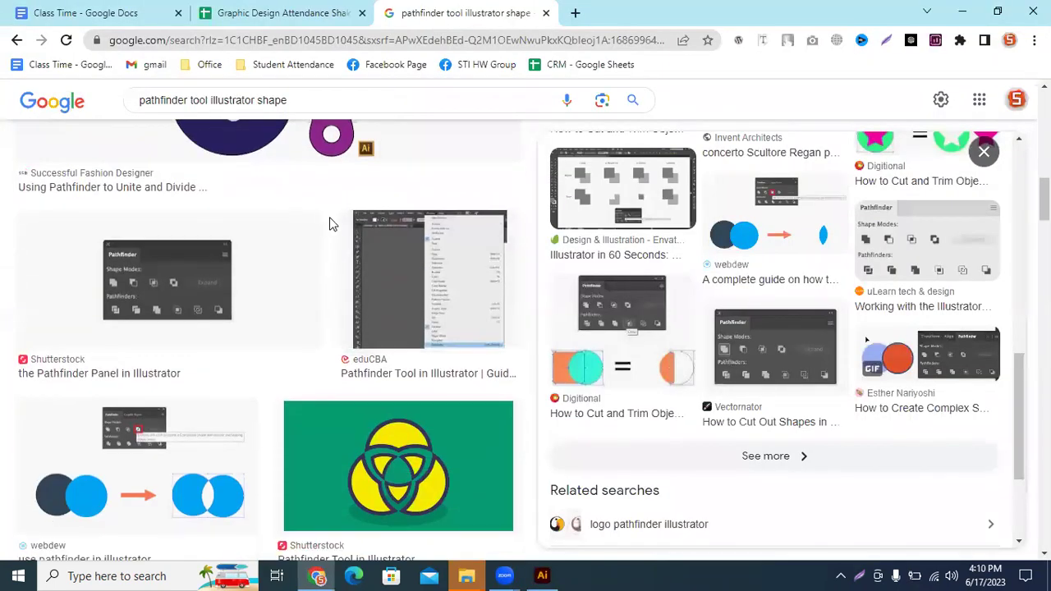
scroll(329, 216, "up", 1)
scroll(333, 246, "up", 1)
scroll(333, 312, "up", 1)
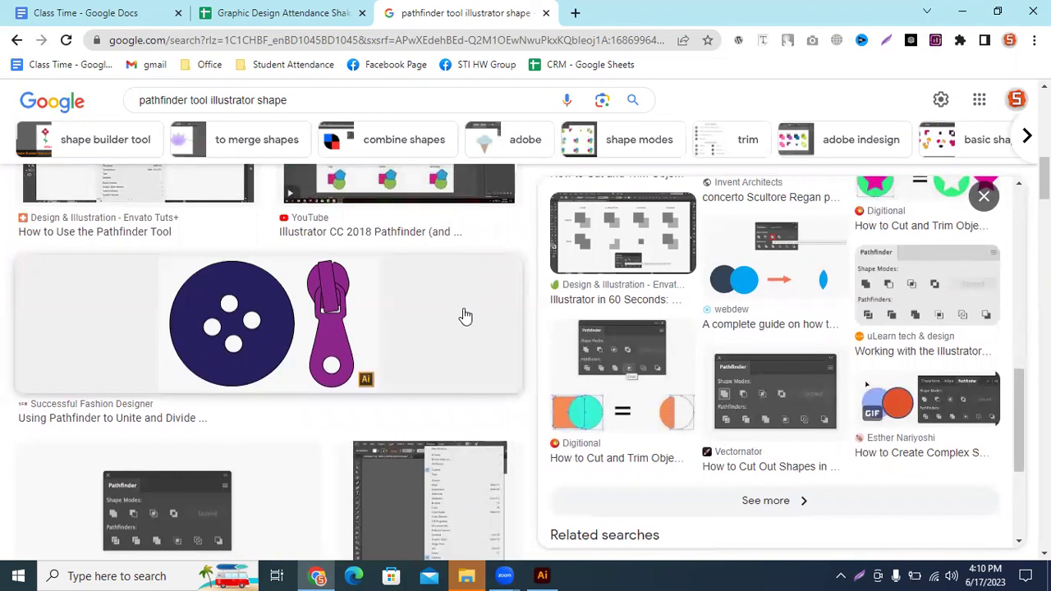
scroll(465, 315, "down", 1)
scroll(447, 315, "down", 5)
scroll(447, 315, "down", 2)
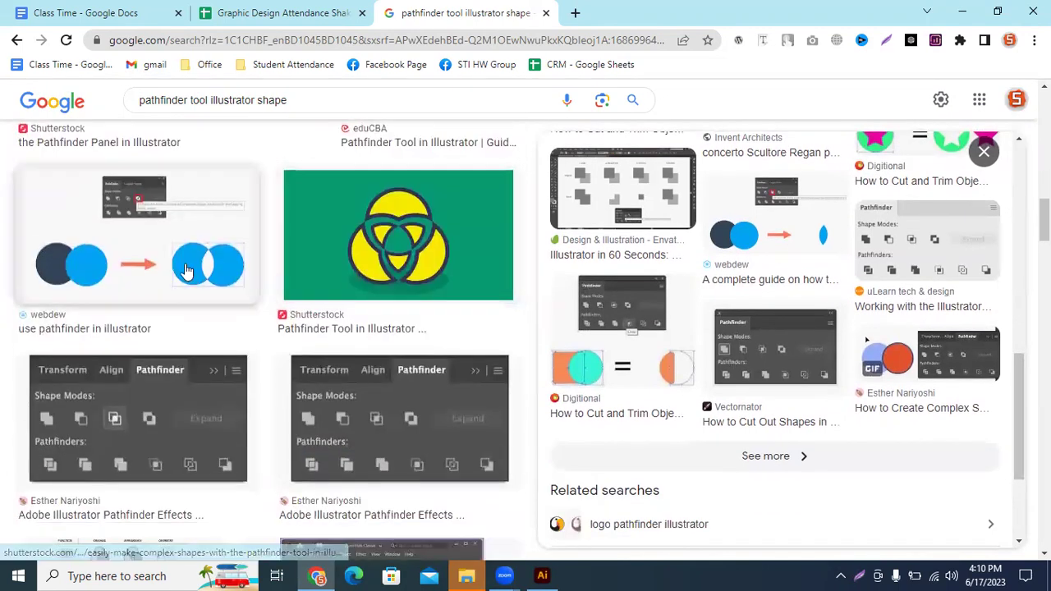
scroll(151, 275, "down", 2)
scroll(150, 276, "down", 3)
scroll(151, 276, "down", 3)
scroll(150, 276, "down", 3)
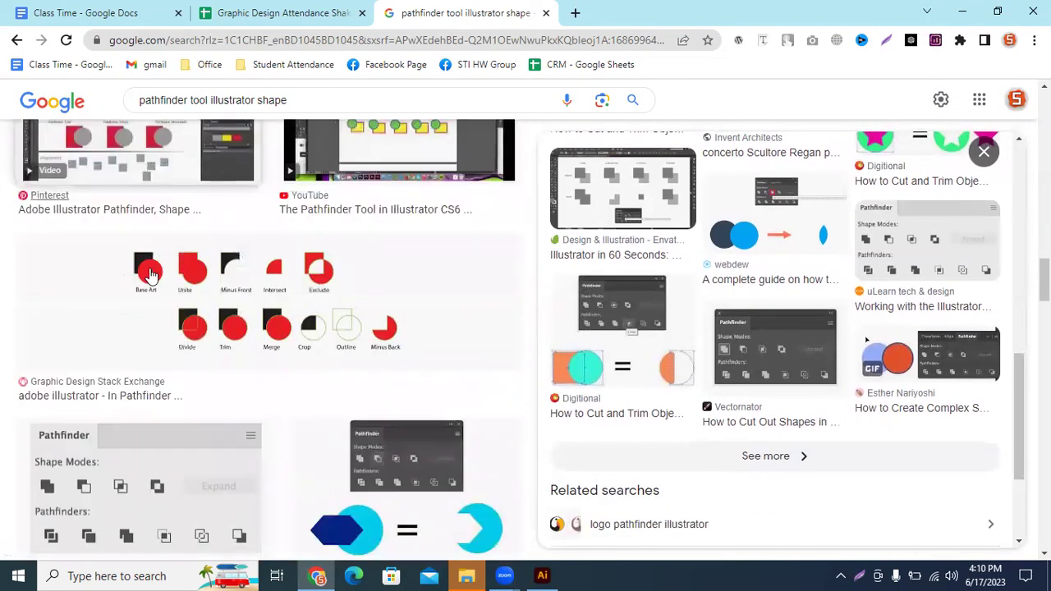
scroll(150, 276, "down", 3)
scroll(150, 276, "down", 3)
scroll(150, 276, "up", 1)
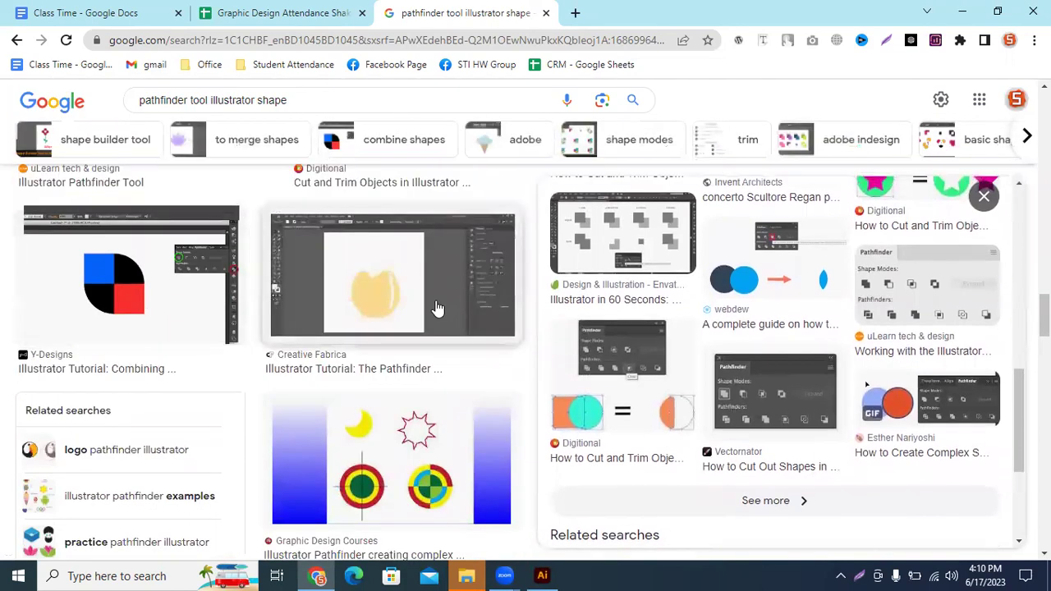
left_click(440, 310)
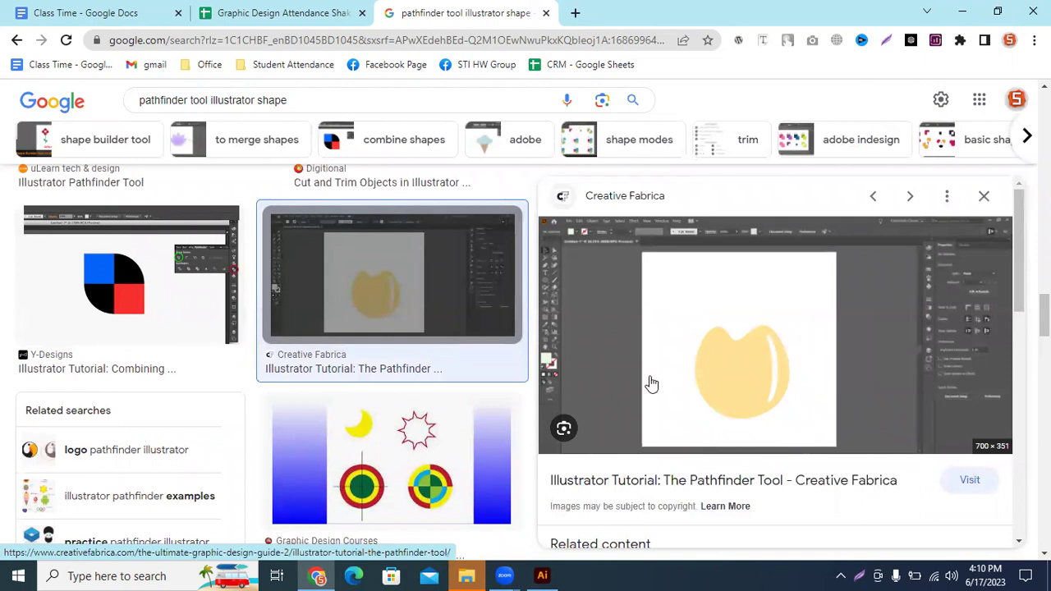
left_click(542, 576)
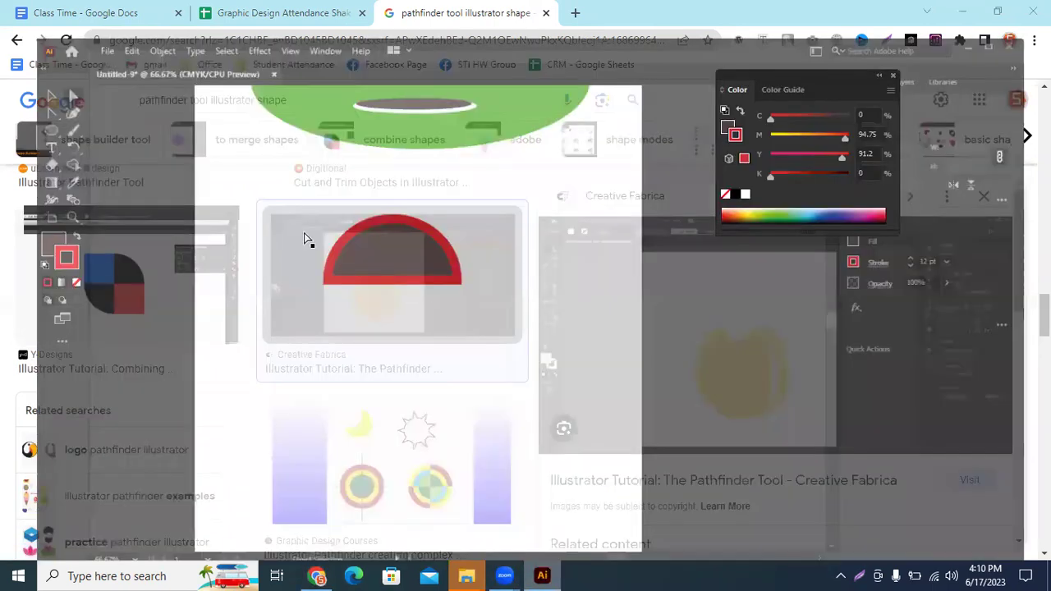
- Draw a red-outlined brown circle below the half-circle and drag its top anchor and handle into a lopsided blob
left_click(14, 97)
left_click_drag(309, 292, 486, 455)
key("a")
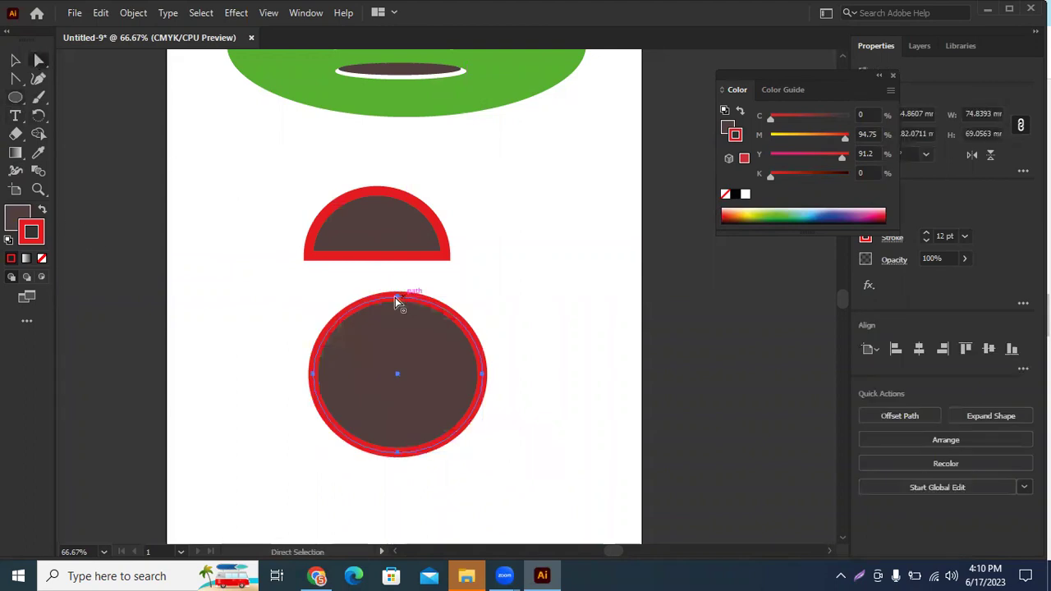
left_click(394, 301)
mouse_move(397, 302)
left_mouse_down()
mouse_move(397, 324)
mouse_move(355, 283)
left_mouse_up()
mouse_move(398, 328)
left_mouse_down()
mouse_move(403, 304)
mouse_move(358, 307)
left_mouse_up()
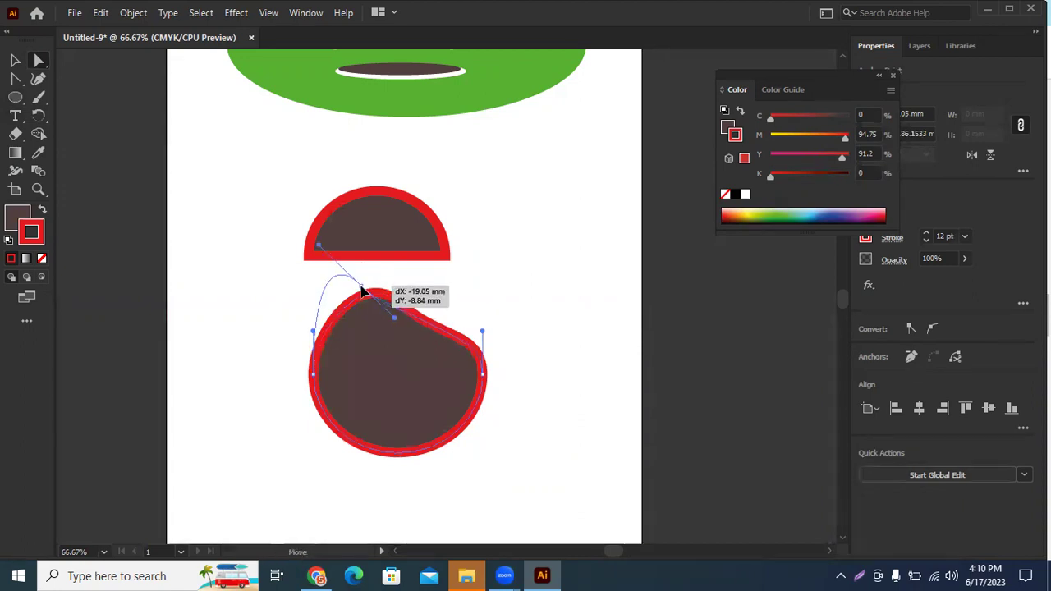
left_click(433, 388)
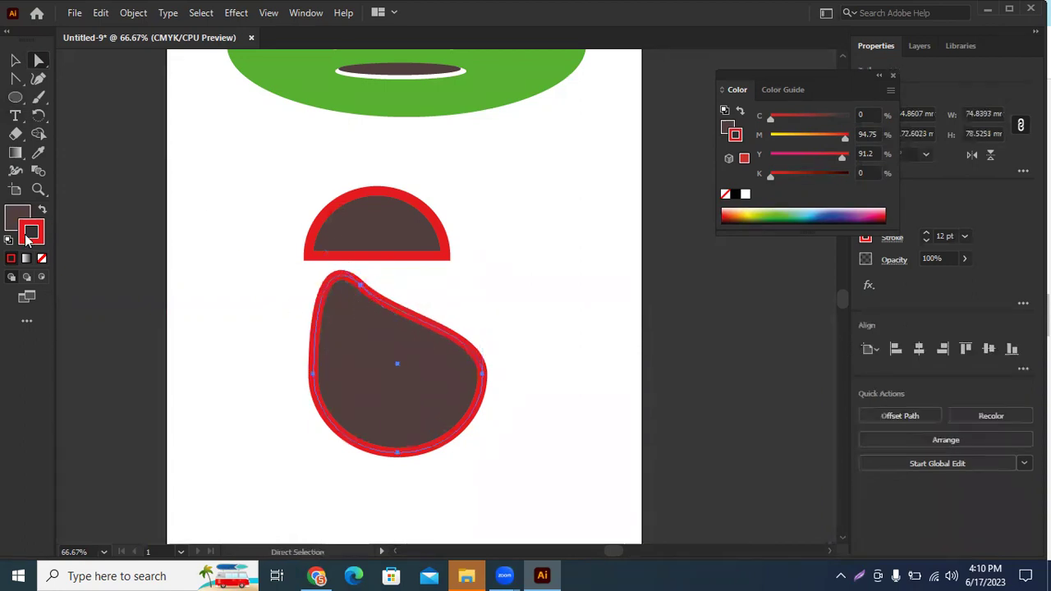
left_click(17, 80)
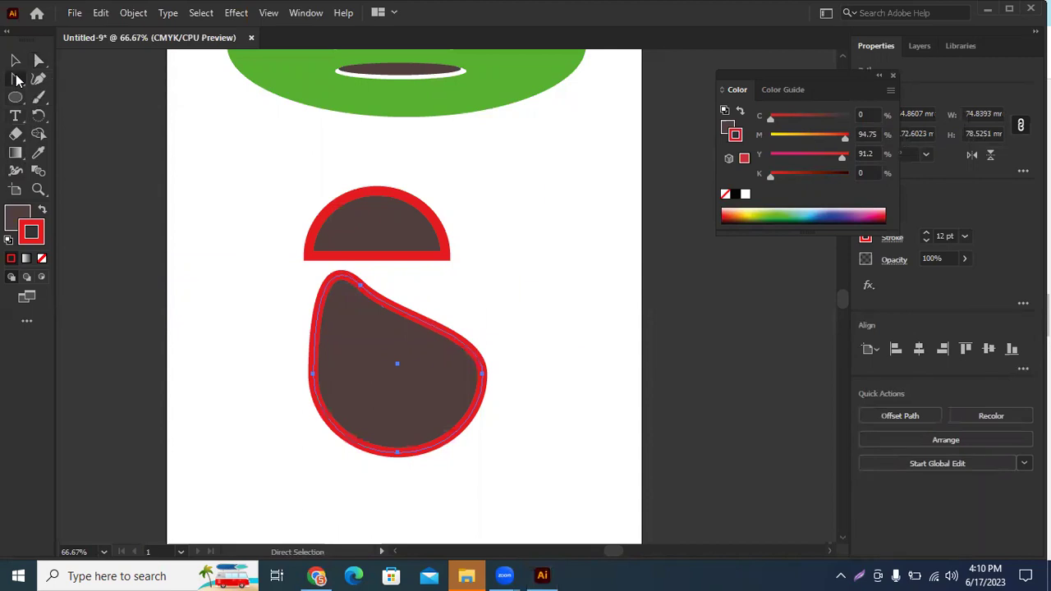
left_click(992, 10)
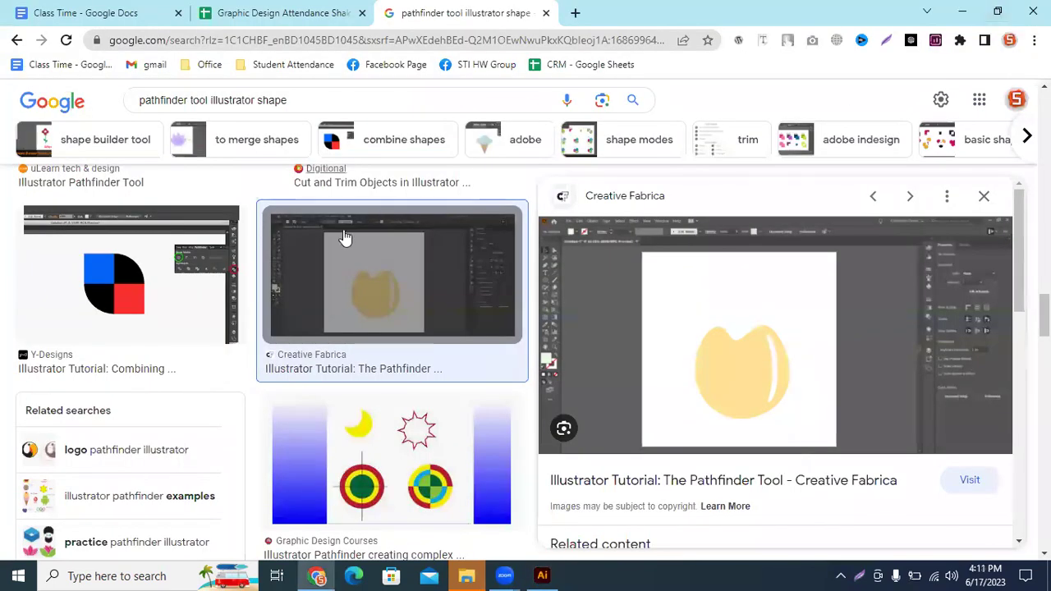
- Preview the ice-cream shapes tutorial and the bicycle Pathfinder effects image results
scroll(267, 378, "down", 2)
scroll(267, 379, "down", 4)
scroll(281, 399, "down", 4)
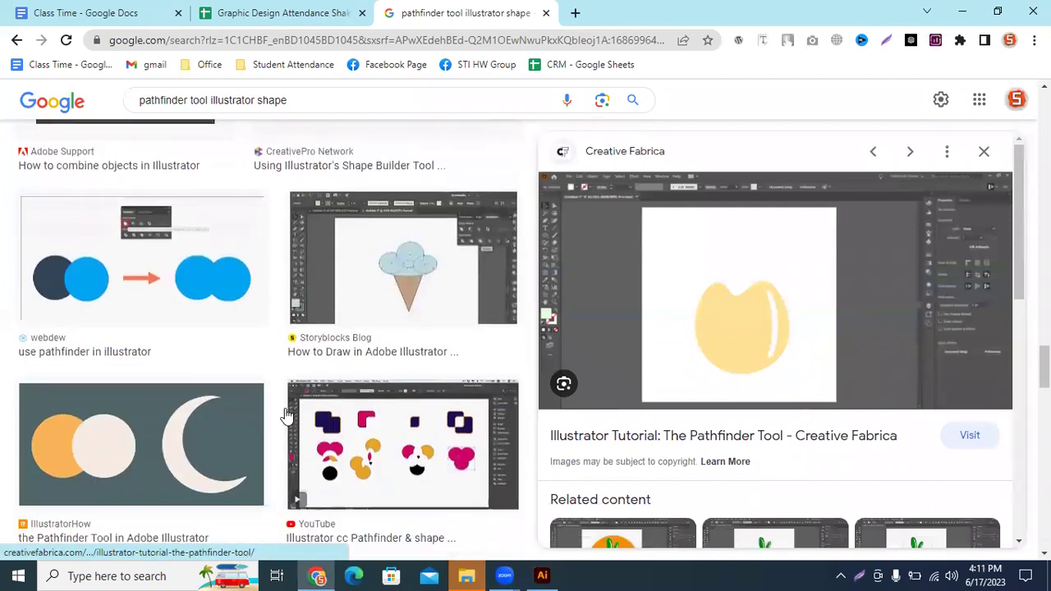
left_click(452, 166)
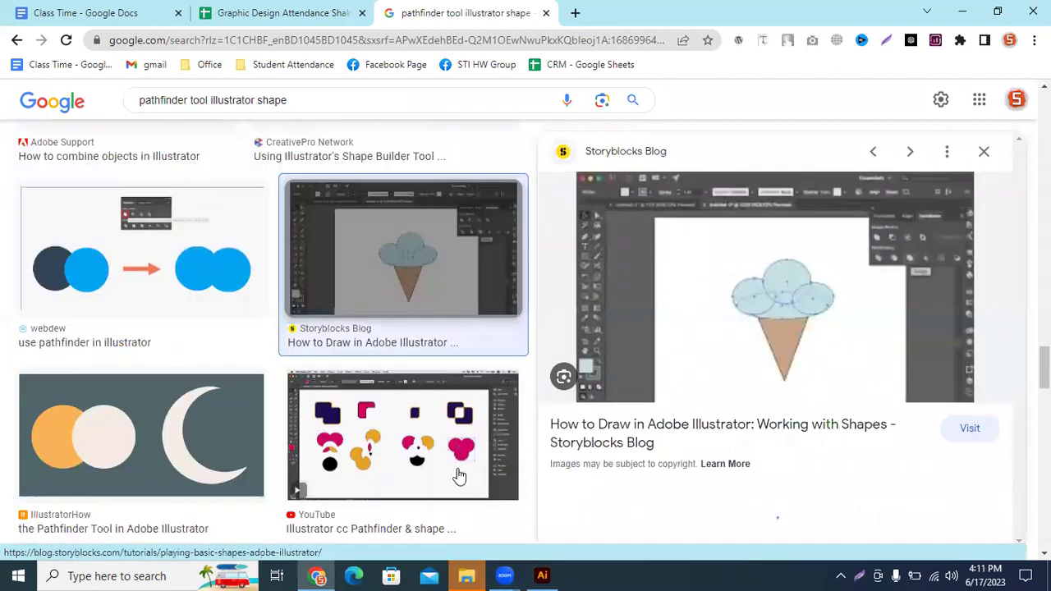
scroll(329, 380, "down", 2)
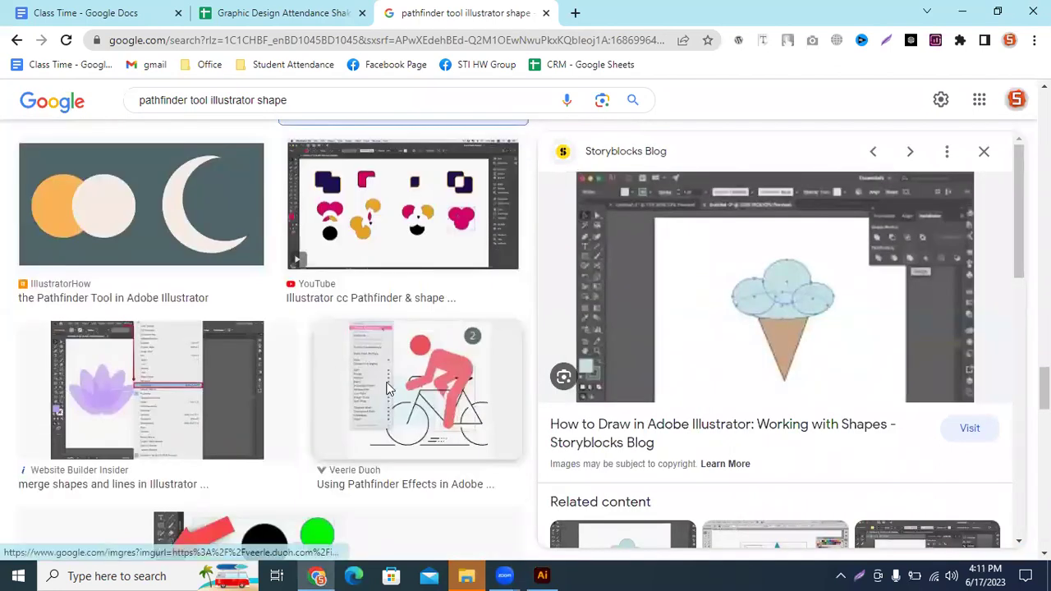
left_click(388, 393)
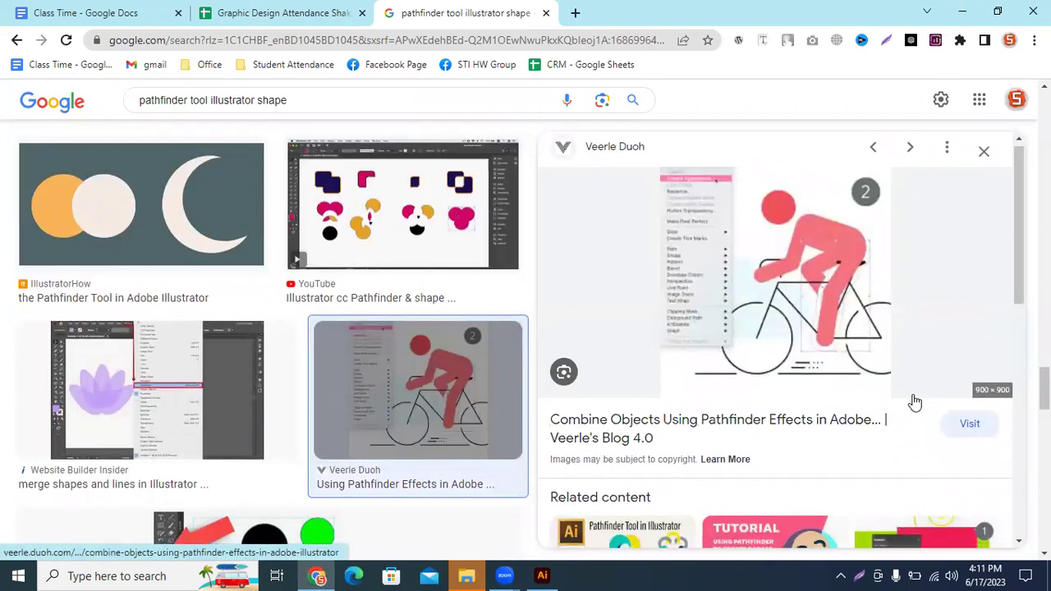
- Scroll further and preview the '5 Must Know Pathfinder Tricks' video result
scroll(916, 401, "down", 2)
scroll(915, 401, "up", 1)
scroll(915, 401, "down", 1)
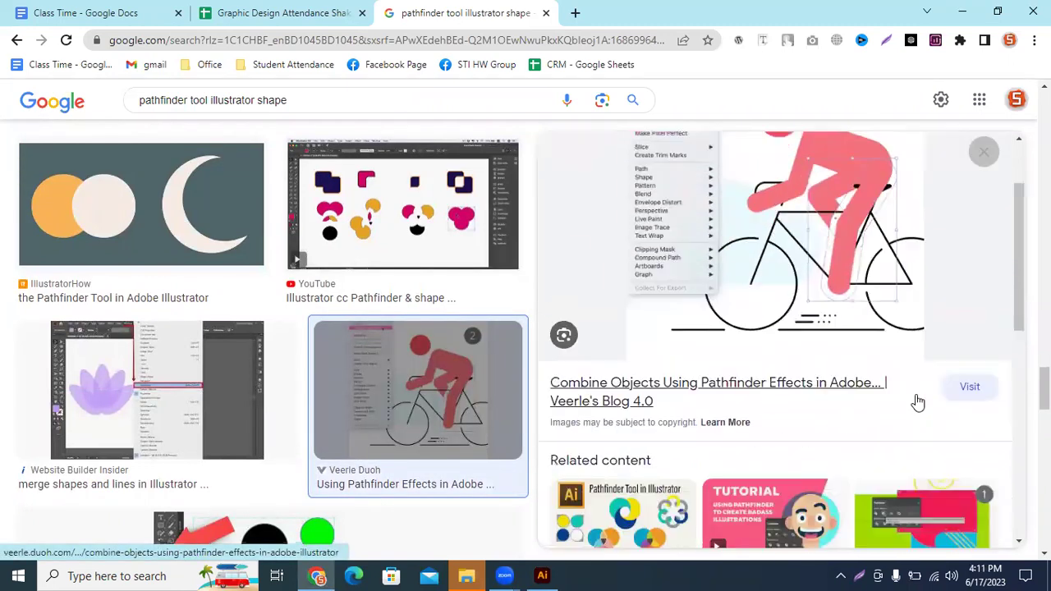
scroll(915, 401, "down", 2)
scroll(915, 401, "down", 2)
scroll(607, 364, "down", 3)
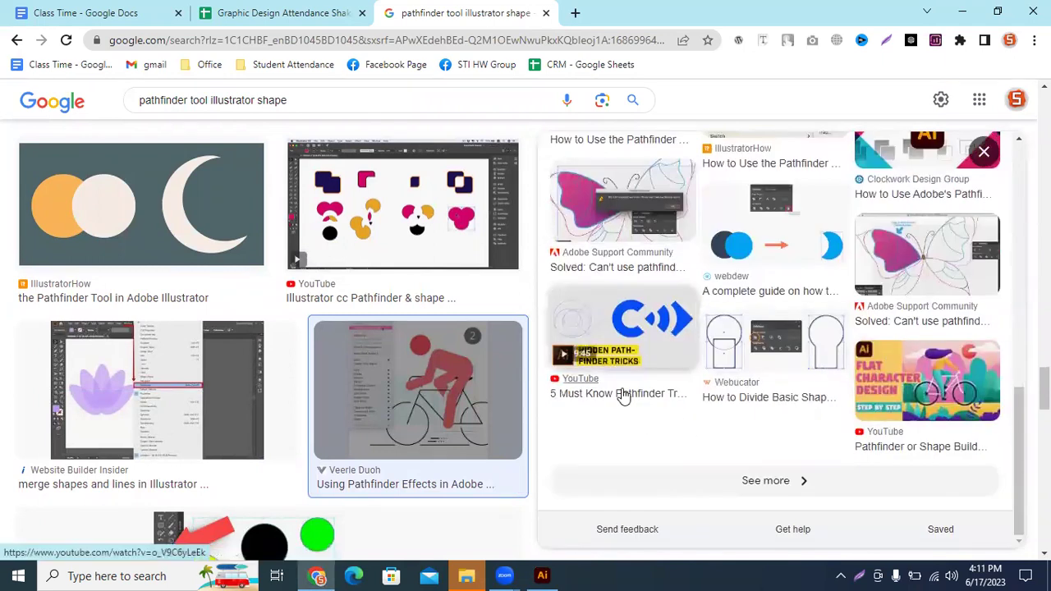
left_click(657, 324)
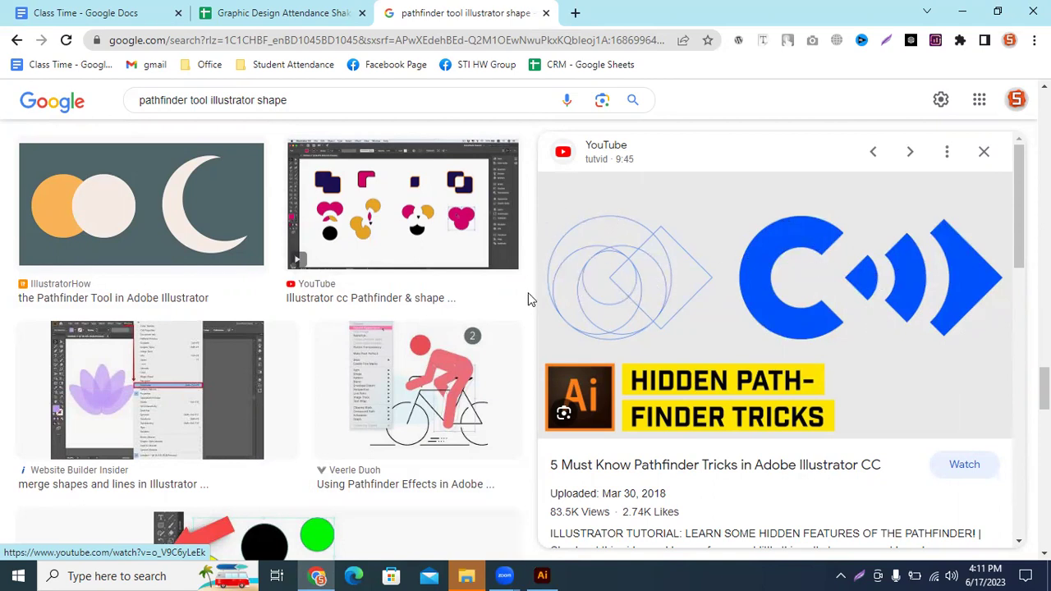
- Preview the Professional Logo Design Pathfinder video, then return to the Illustrator drawing
scroll(628, 390, "down", 2)
scroll(628, 390, "down", 3)
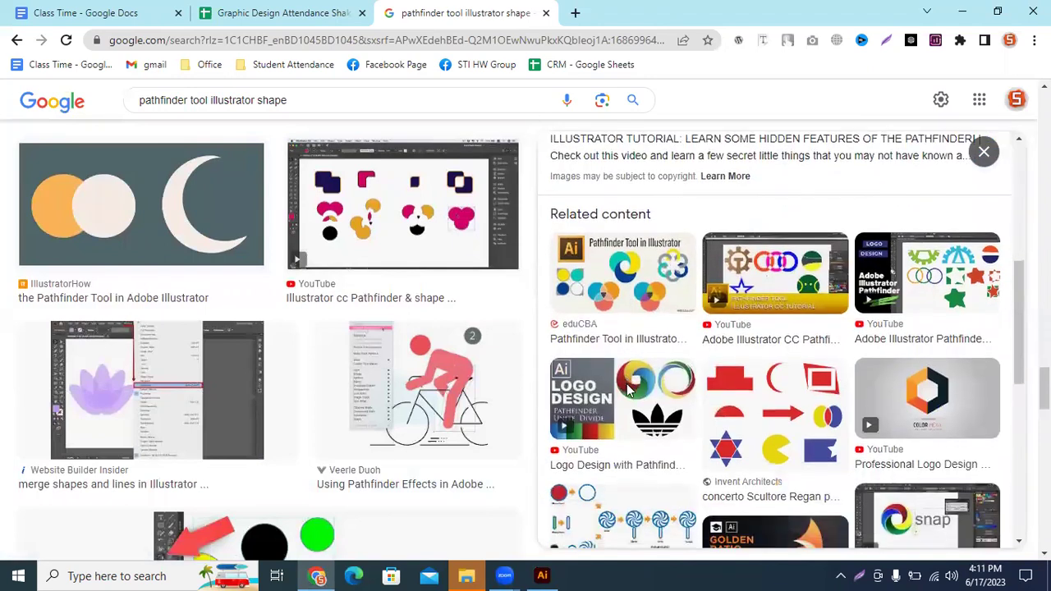
scroll(628, 390, "down", 2)
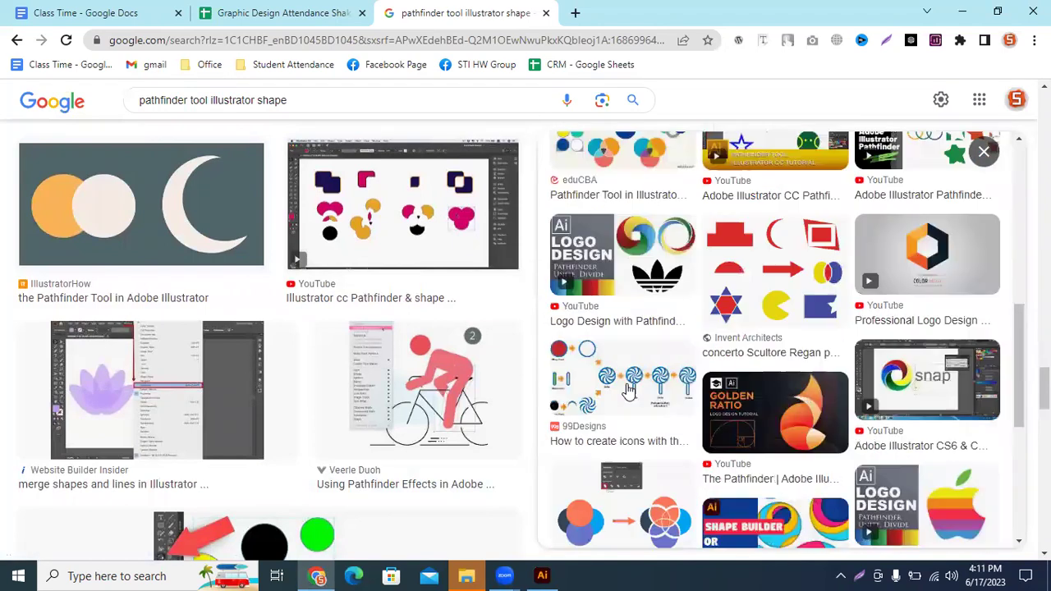
left_click(963, 246)
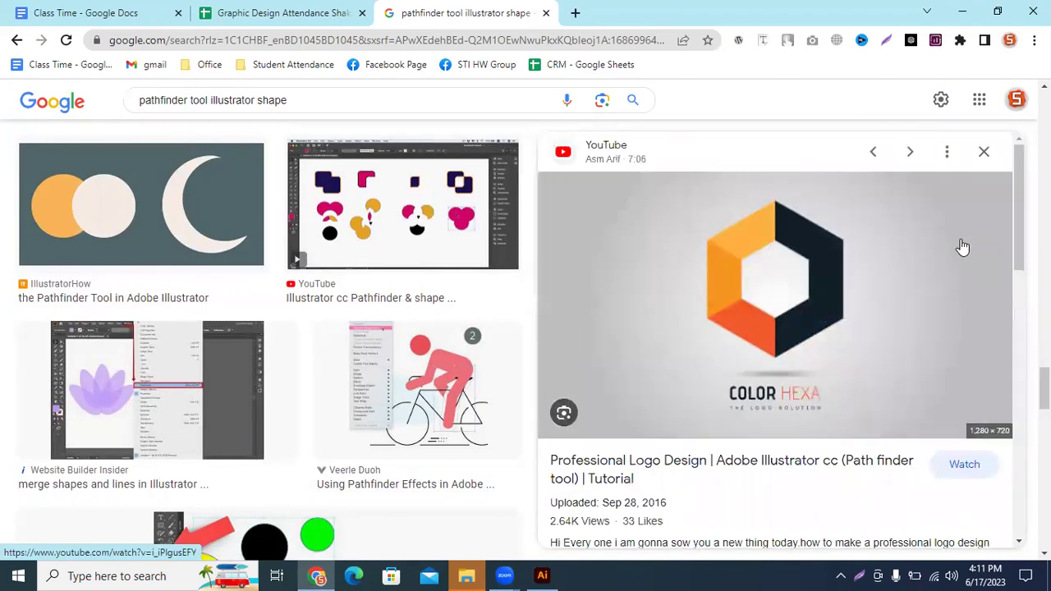
left_click(541, 575)
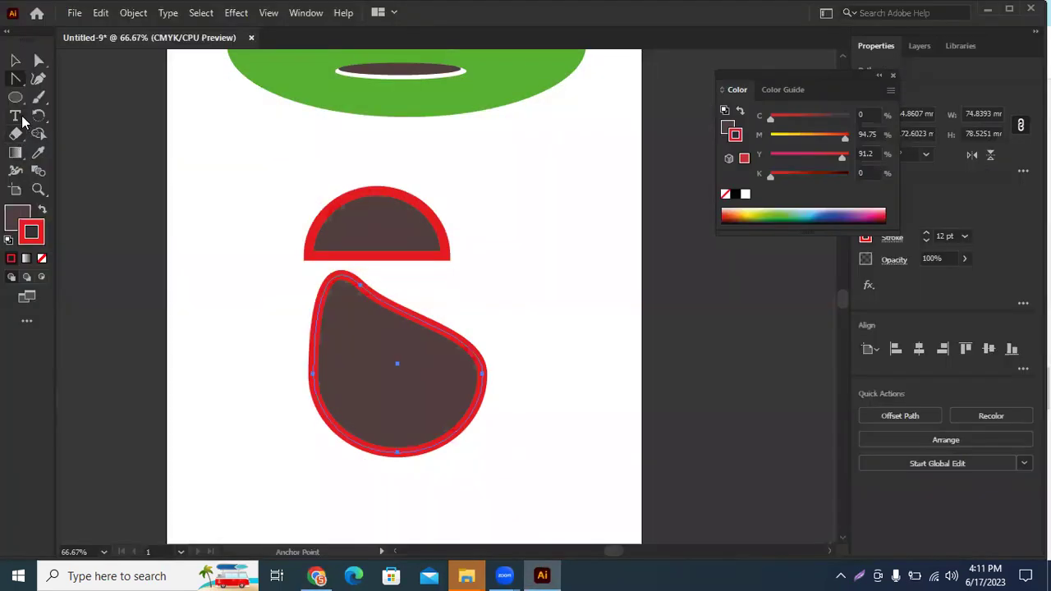
- Create a six-sided polygon, rotate it so points face up and down, and move it left of the half-circle
left_click_drag(15, 97, 90, 134)
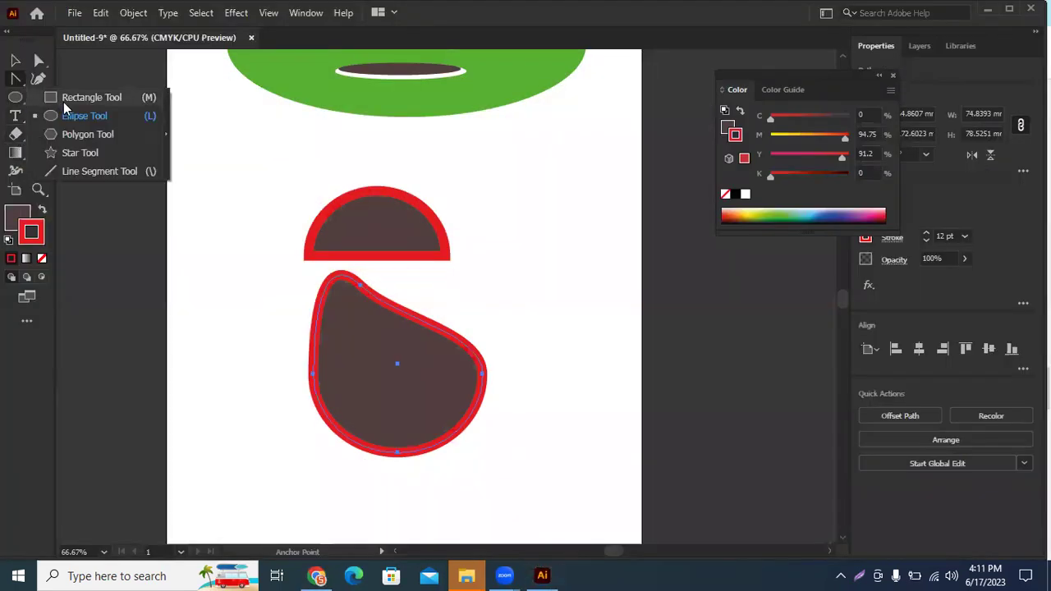
left_click(198, 166)
left_click(534, 250)
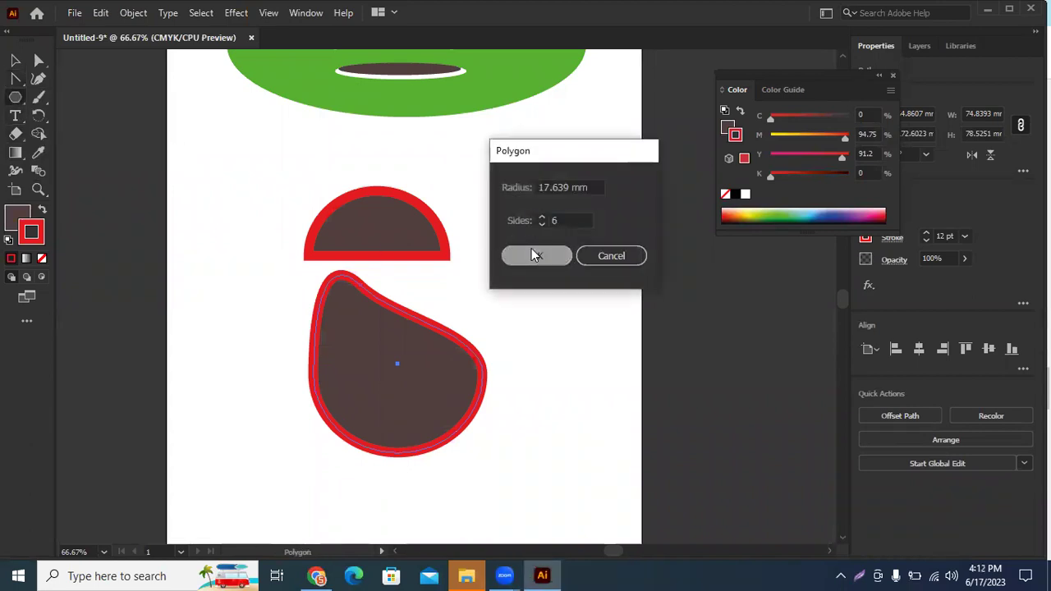
key("v")
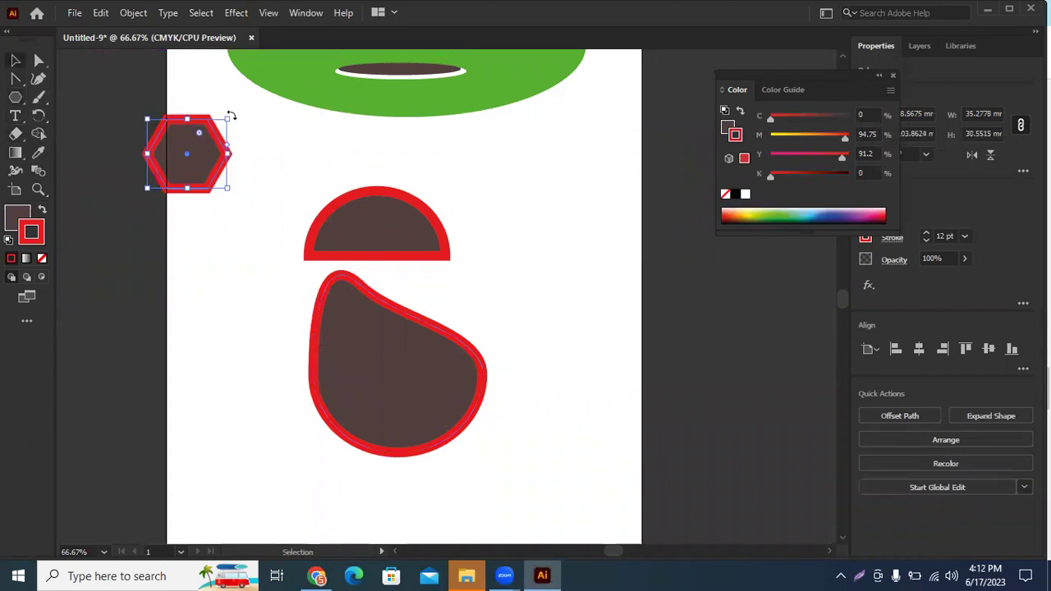
left_click_drag(231, 116, 238, 266)
left_click(220, 246)
left_click_drag(205, 168, 240, 258)
- Draw a square right of the half-circle and rotate it 45° into a diamond
left_click(211, 353)
left_click_drag(16, 97, 90, 96)
left_click_drag(537, 210, 627, 301)
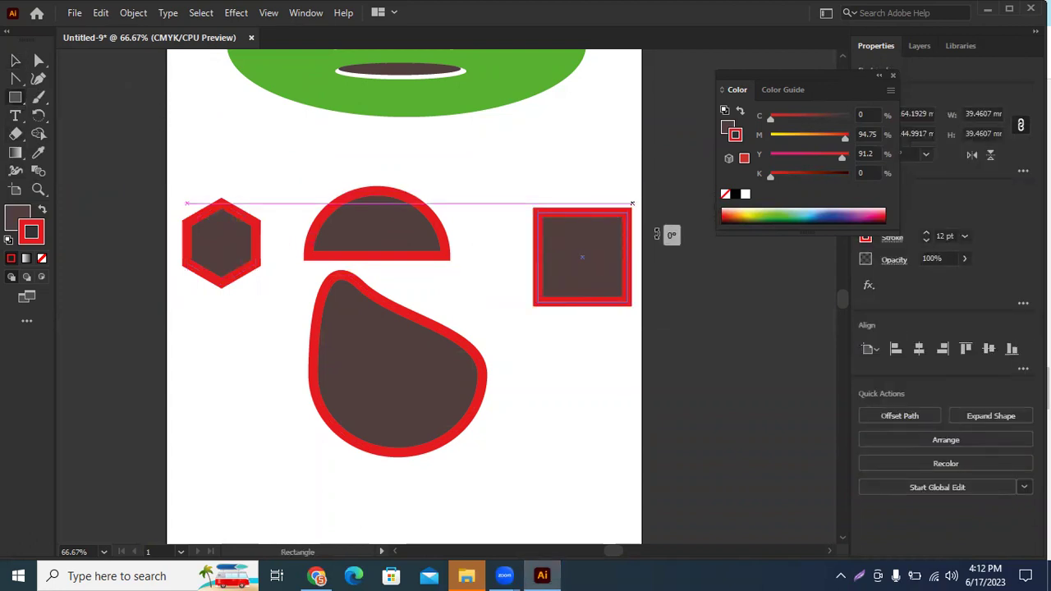
left_click_drag(631, 204, 701, 307)
left_click(703, 316)
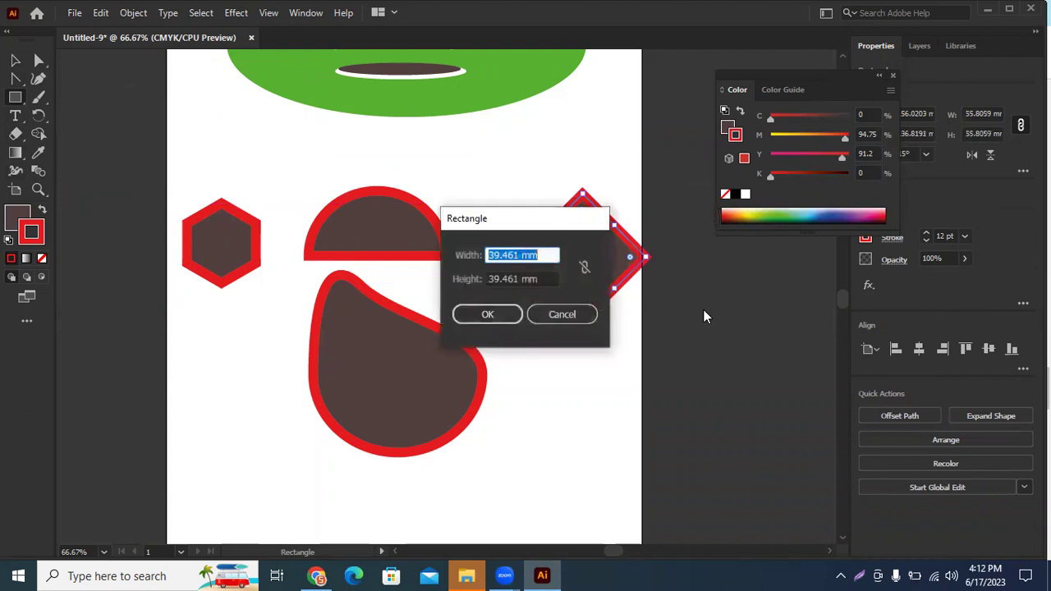
left_click(558, 314)
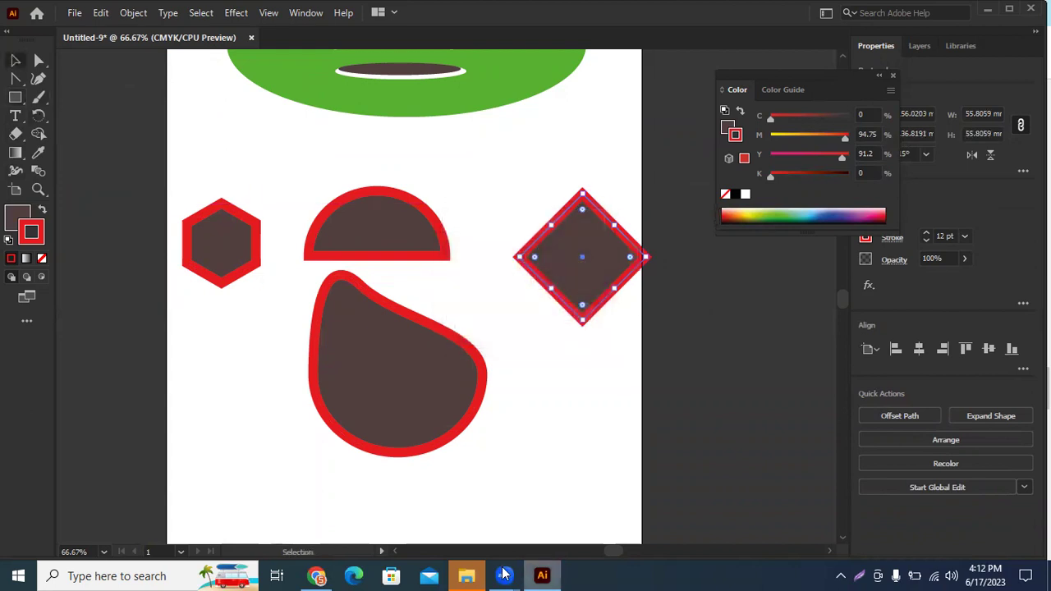
left_click(329, 576)
- Preview the lotus merge-shapes image result
scroll(809, 328, "down", 2)
scroll(809, 324, "up", 2)
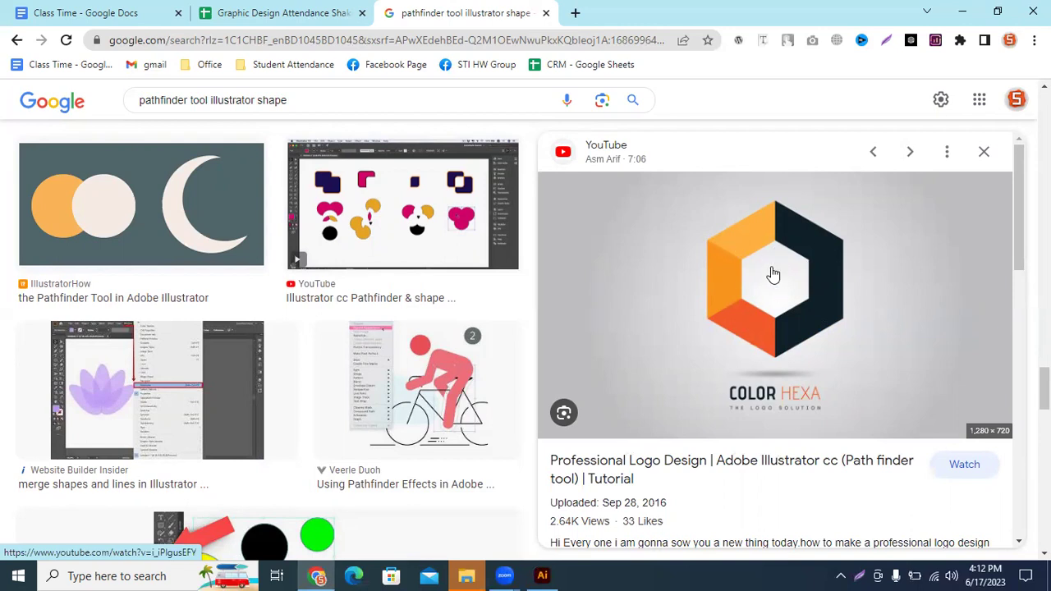
scroll(205, 328, "down", 3)
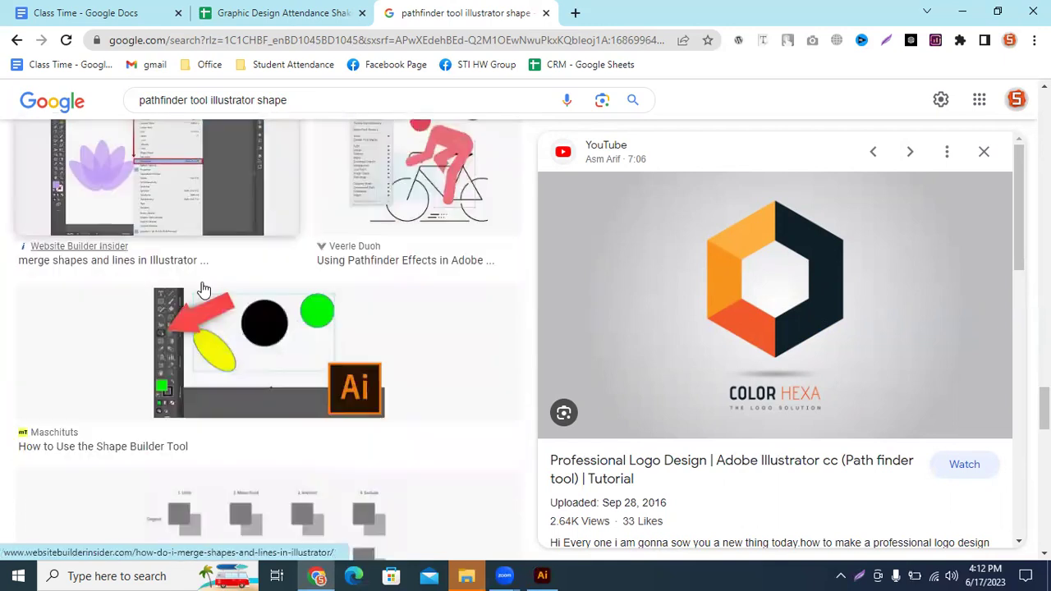
left_click(95, 160)
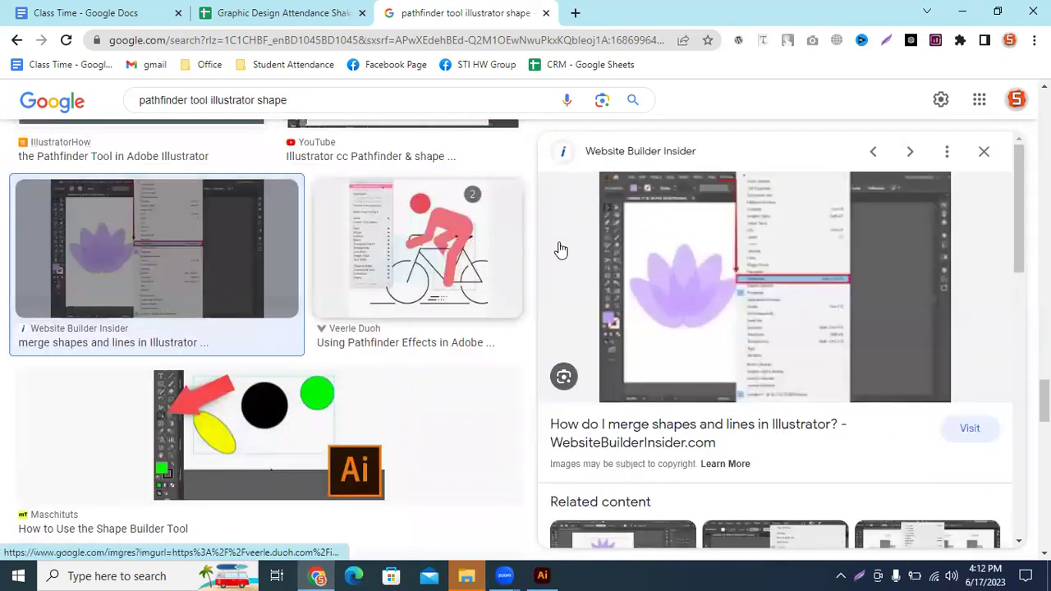
- Scroll down and preview Online Tech Tips' 'How to Use Adobe Illustrator's Shape Builder Tool' image
scroll(711, 279, "down", 1)
scroll(711, 279, "down", 5)
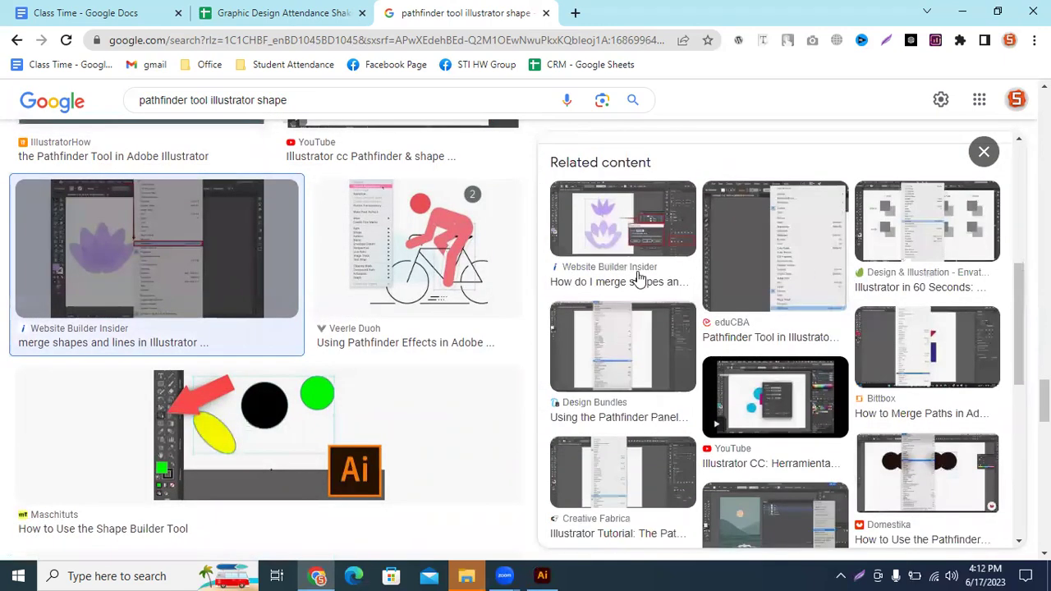
scroll(287, 310, "down", 4)
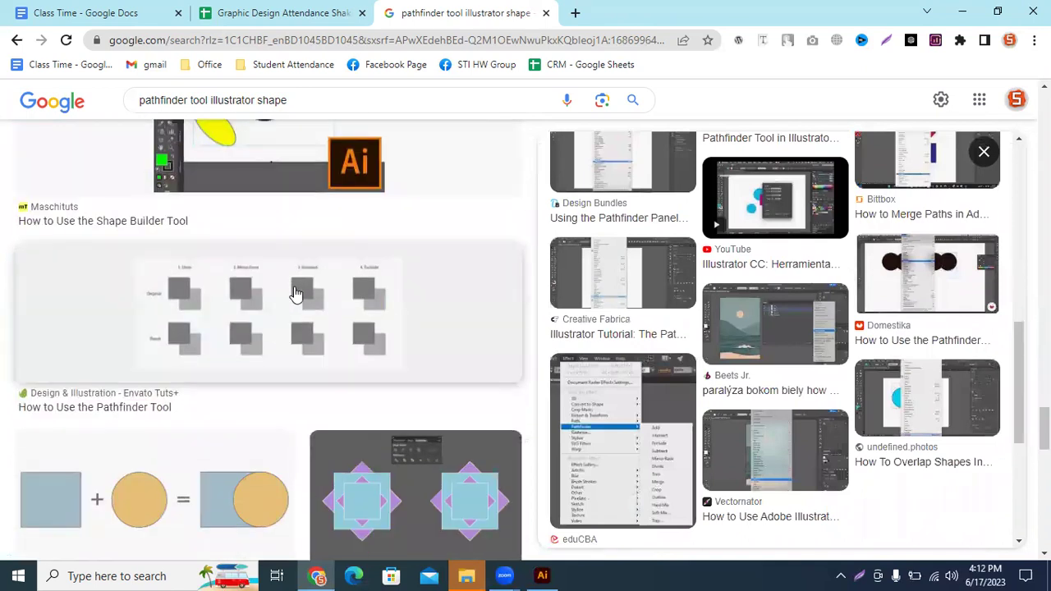
scroll(292, 300, "down", 2)
scroll(294, 294, "down", 2)
scroll(295, 294, "down", 1)
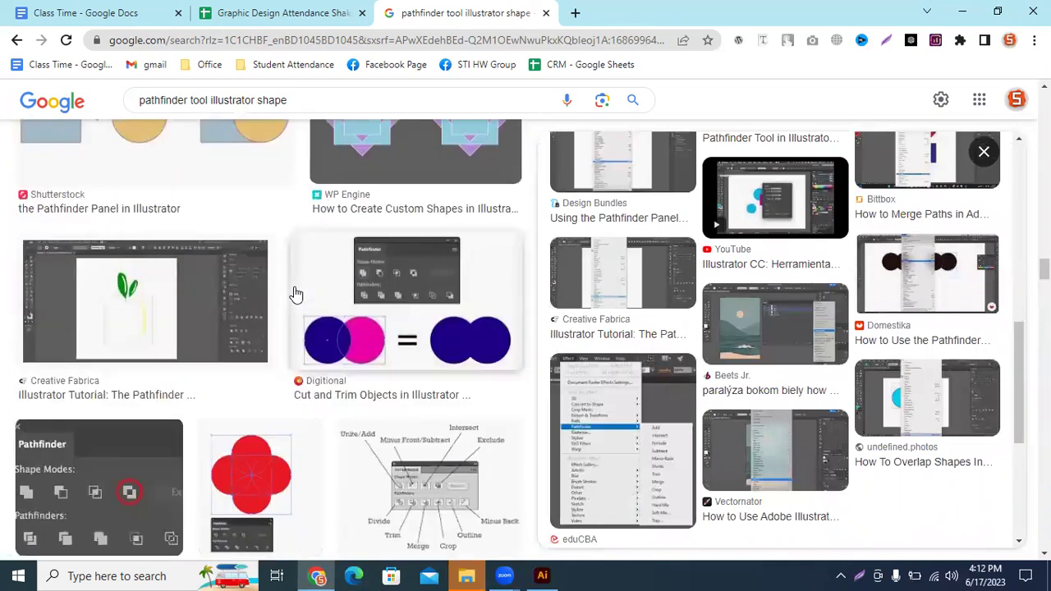
scroll(295, 294, "down", 3)
scroll(295, 294, "down", 3)
scroll(296, 294, "down", 3)
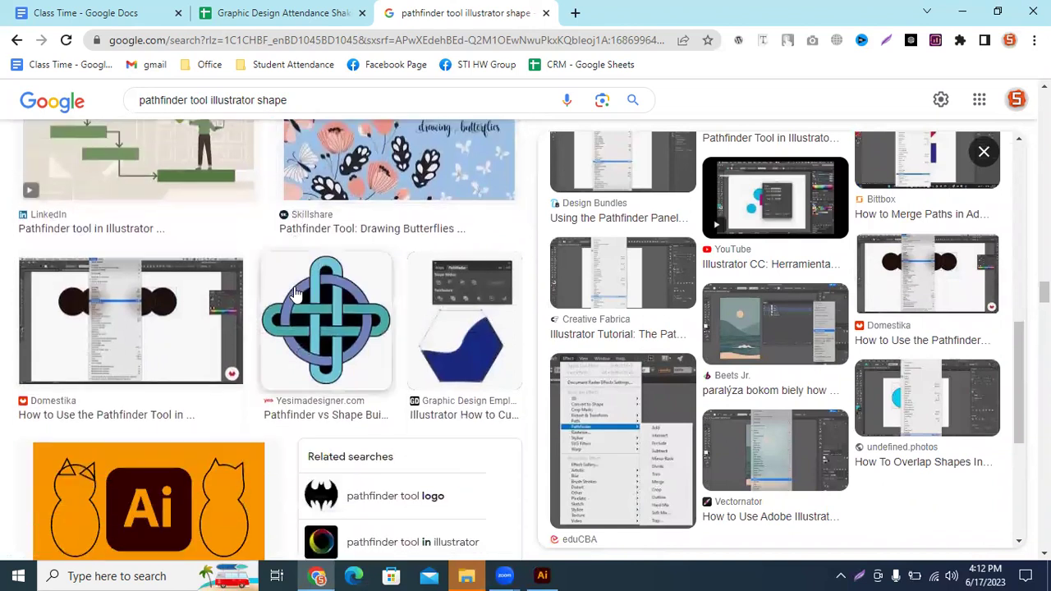
scroll(295, 294, "up", 2)
scroll(192, 366, "down", 3)
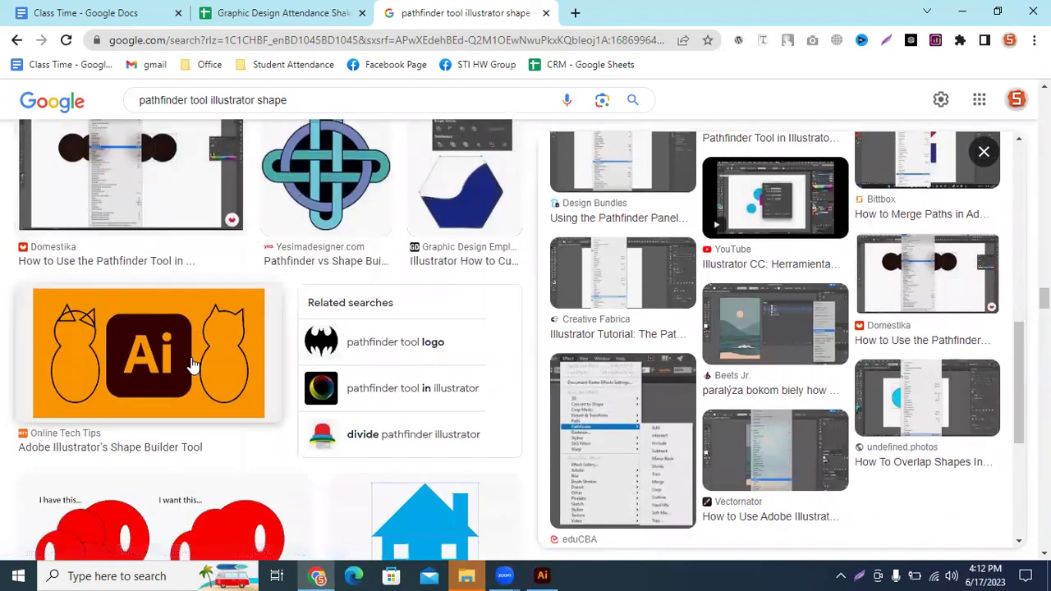
scroll(204, 223, "down", 2)
left_click(211, 212)
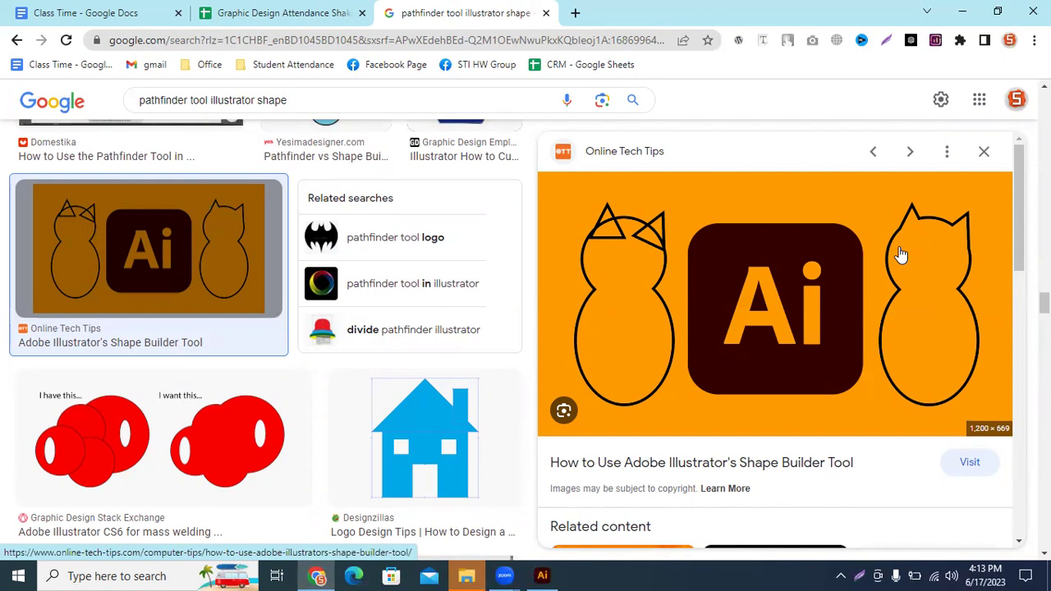
- Scroll far down the image results and preview Weebly's 'Illustrator - Combining Shapes' result
scroll(901, 254, "down", 2)
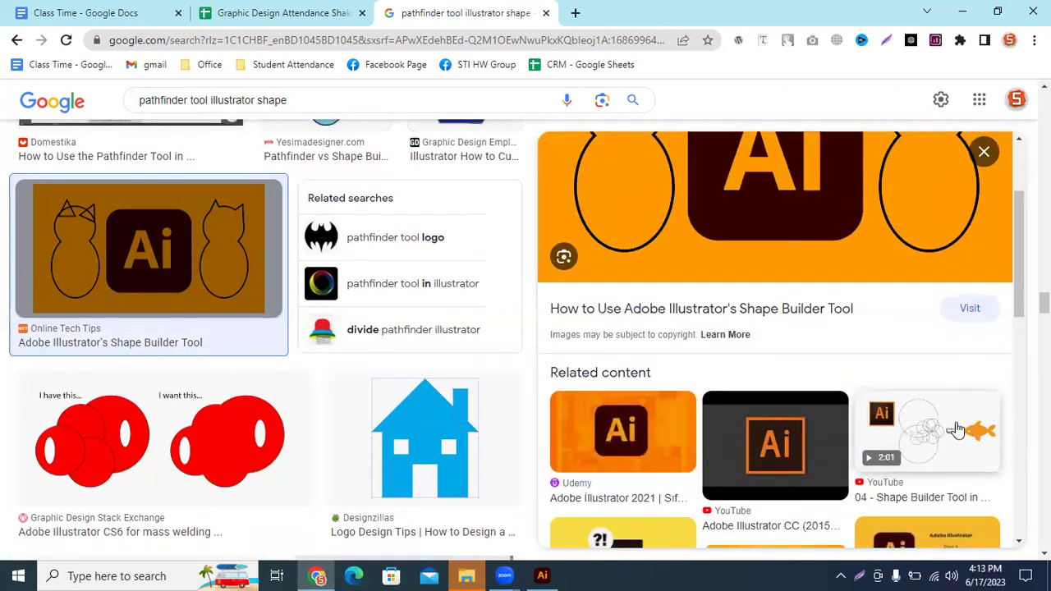
scroll(955, 429, "down", 2)
scroll(956, 430, "down", 1)
scroll(940, 390, "down", 1)
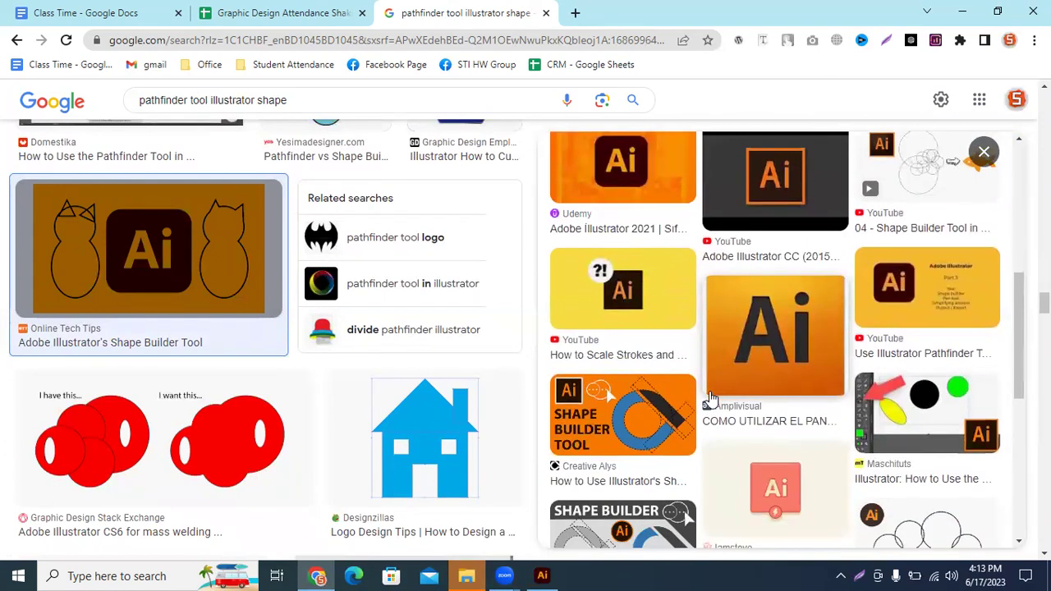
scroll(934, 385, "down", 1)
scroll(820, 353, "down", 2)
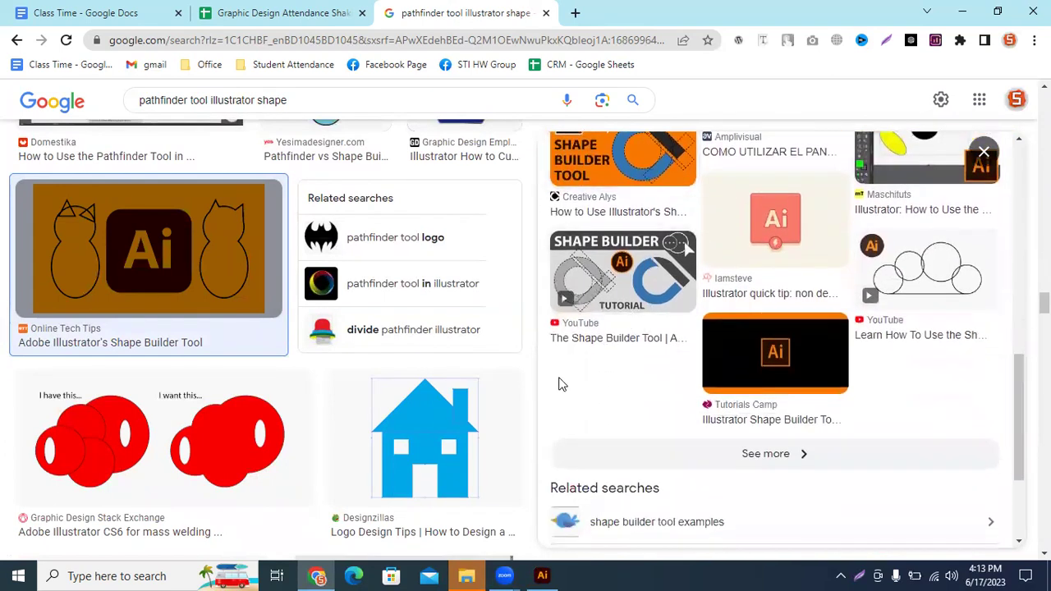
scroll(202, 468, "down", 1)
scroll(201, 468, "down", 1)
scroll(235, 352, "down", 2)
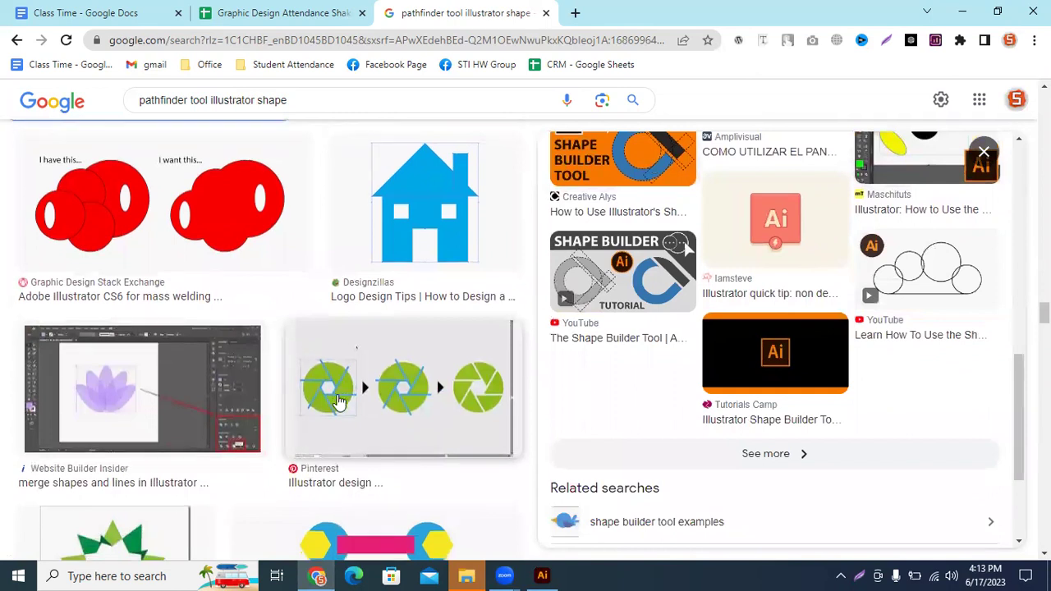
scroll(353, 403, "down", 2)
scroll(341, 402, "down", 1)
scroll(340, 403, "down", 2)
scroll(341, 402, "down", 2)
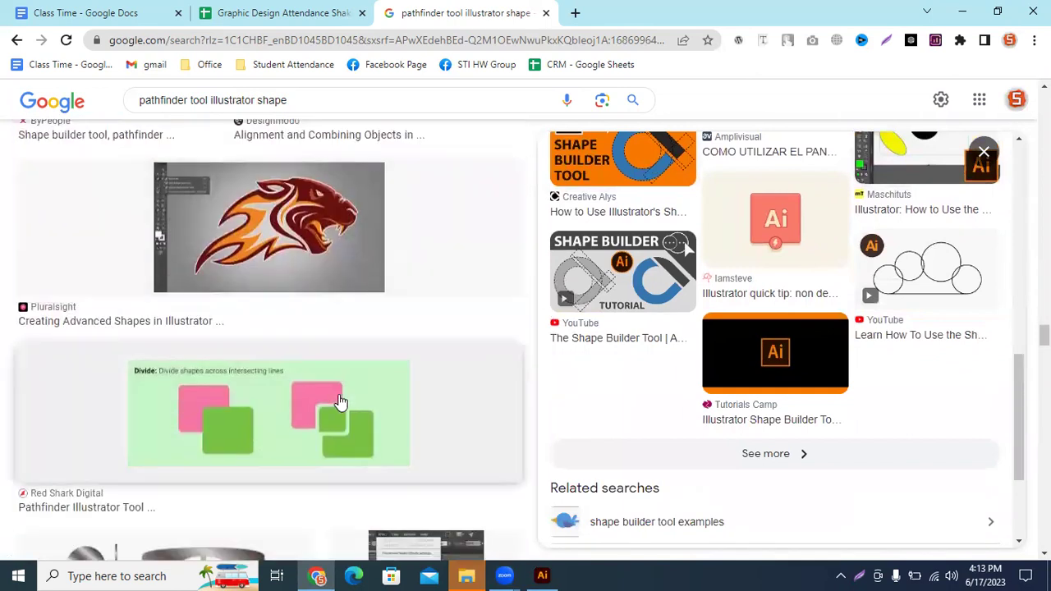
scroll(341, 403, "down", 2)
scroll(340, 403, "down", 3)
scroll(341, 403, "down", 2)
scroll(341, 402, "down", 2)
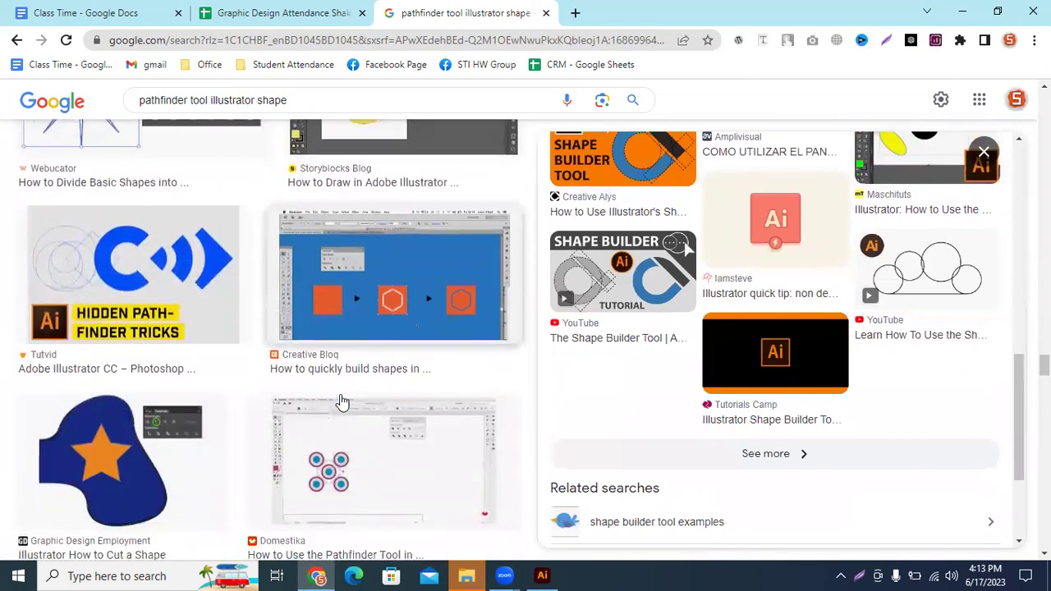
scroll(342, 403, "down", 2)
scroll(342, 402, "down", 2)
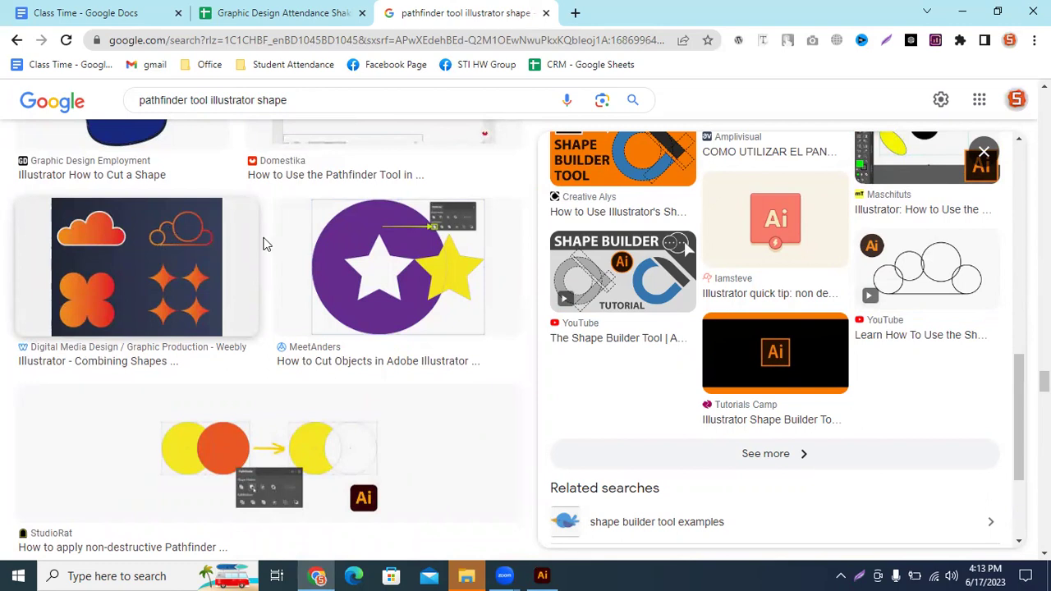
scroll(220, 340, "down", 5)
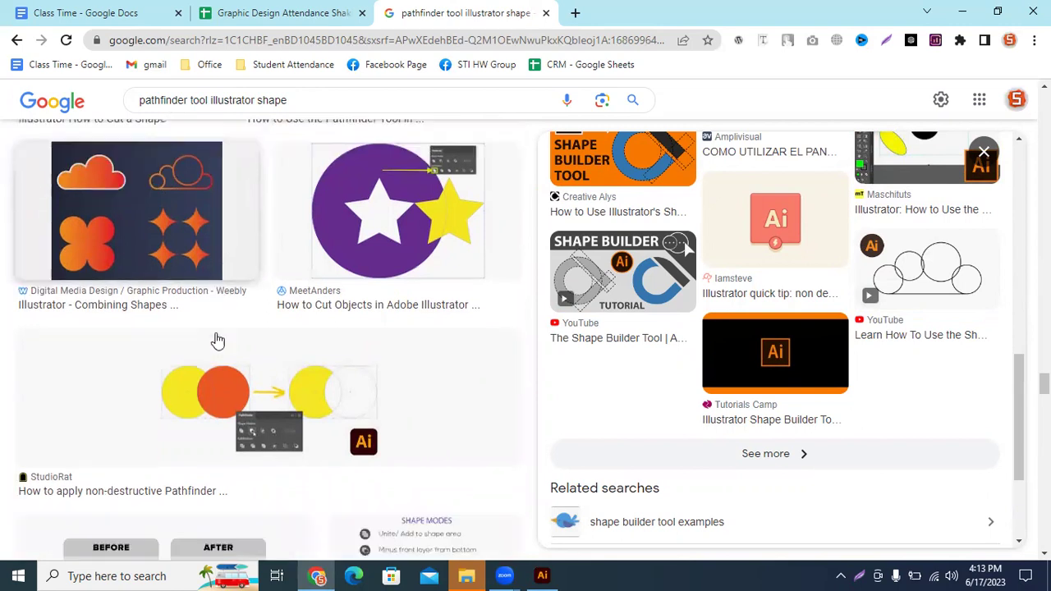
scroll(219, 340, "down", 3)
scroll(219, 340, "down", 2)
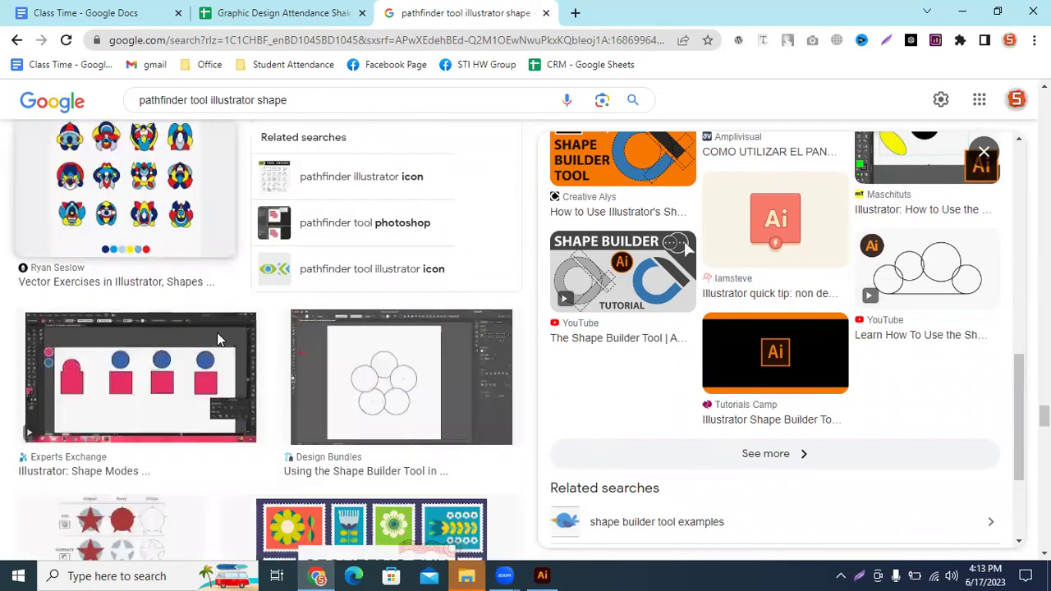
scroll(219, 339, "down", 3)
scroll(219, 340, "down", 2)
scroll(219, 339, "down", 2)
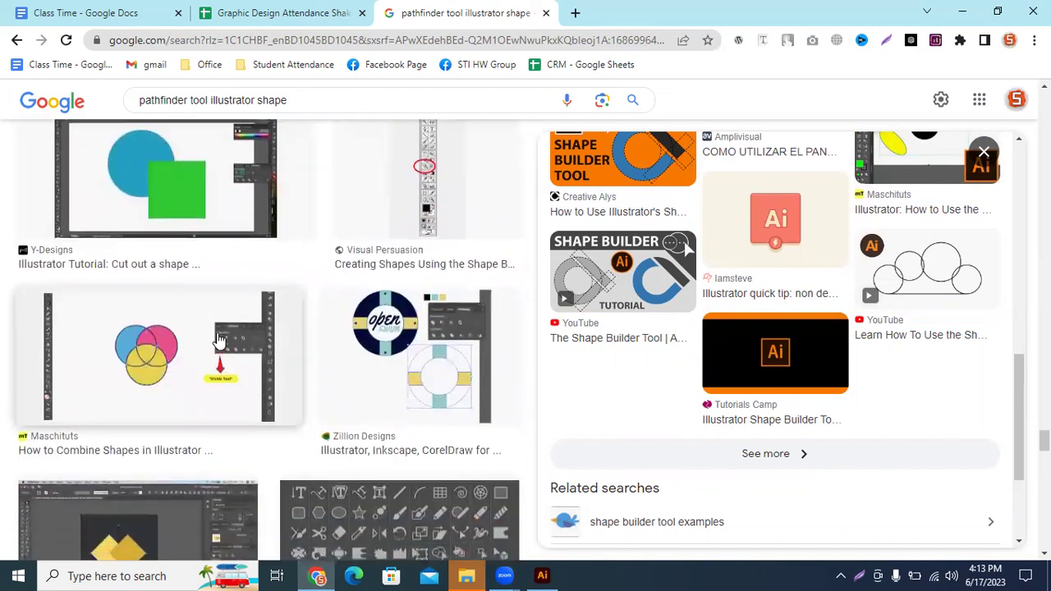
scroll(219, 340, "down", 3)
scroll(219, 340, "down", 2)
scroll(219, 340, "down", 3)
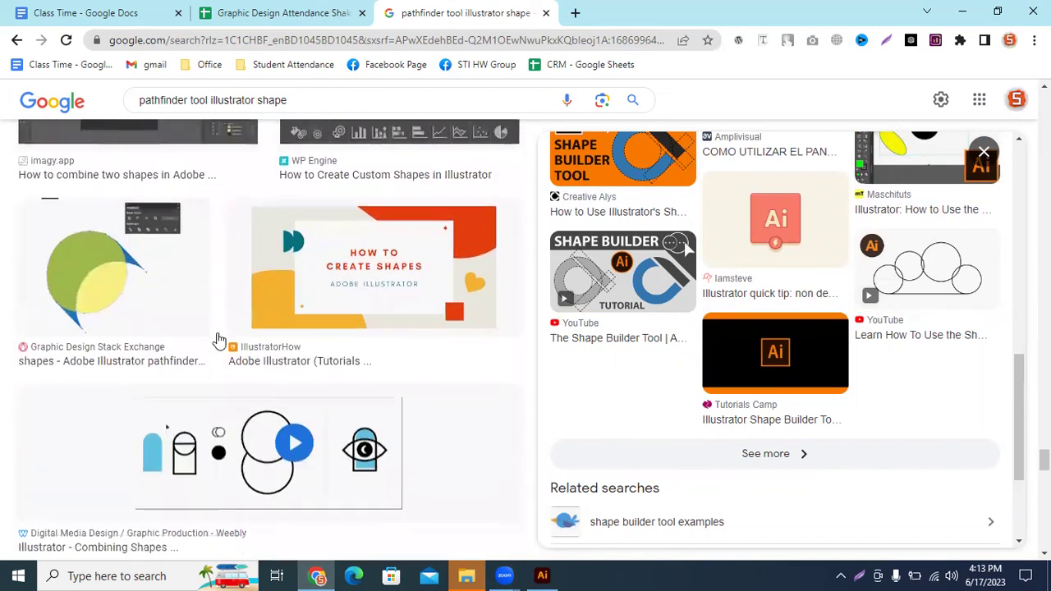
left_click(371, 273)
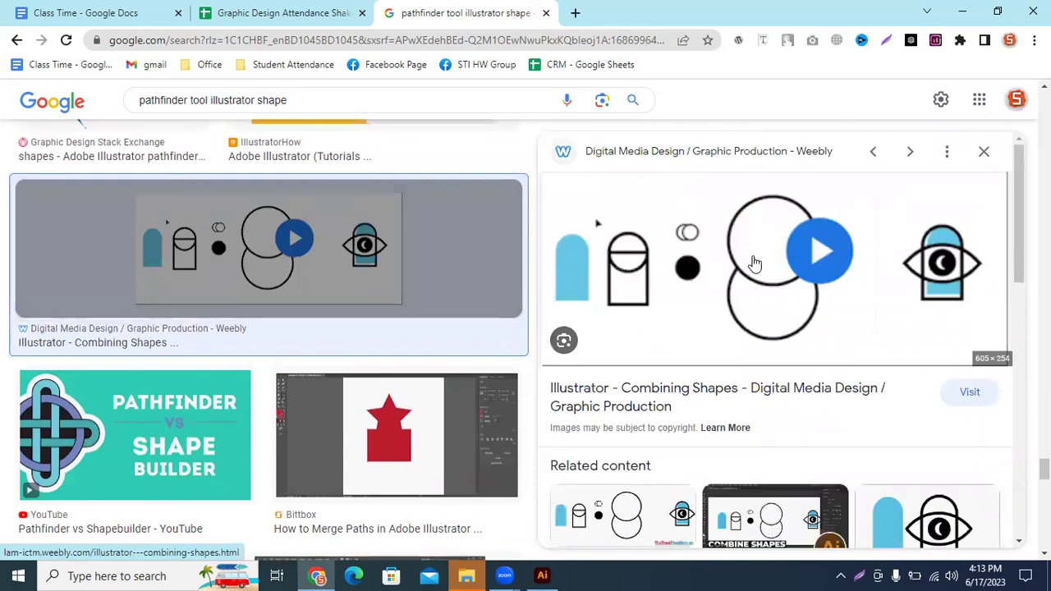
- Scroll the preview panel through related Domestika, Pinterest and Photo Retouching Services combine-shapes results
scroll(873, 312, "down", 3)
scroll(875, 312, "down", 3)
scroll(873, 310, "down", 2)
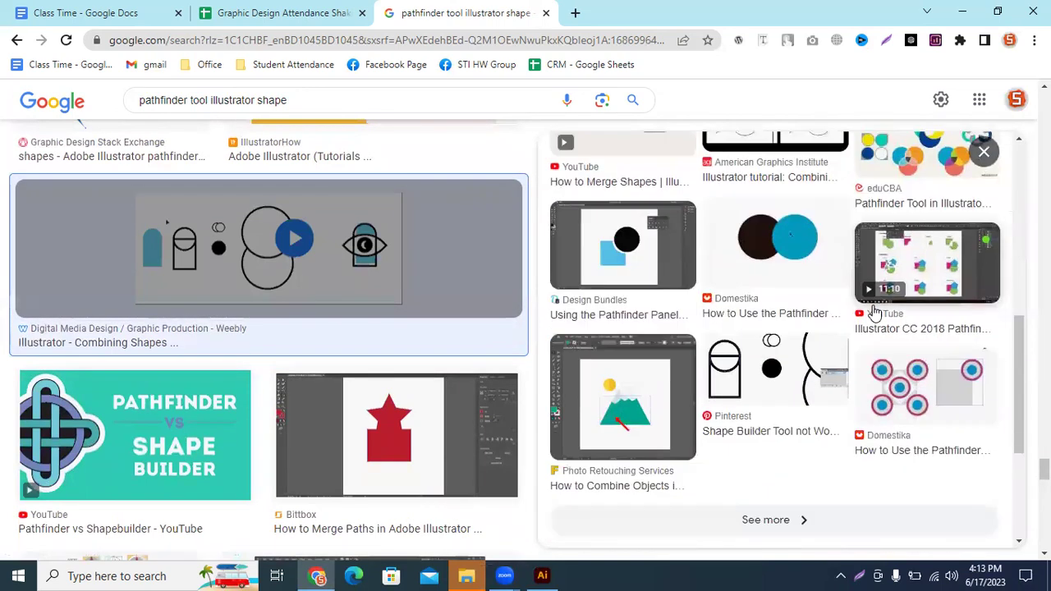
scroll(873, 310, "down", 2)
scroll(872, 311, "down", 1)
scroll(873, 310, "up", 1)
scroll(651, 335, "up", 1)
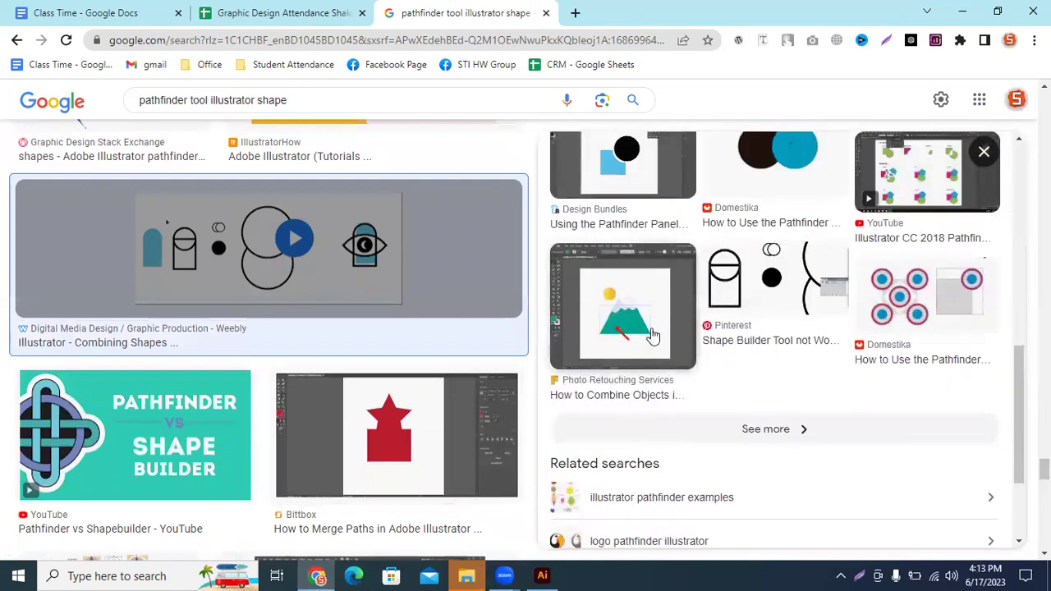
scroll(335, 364, "down", 2)
scroll(333, 367, "down", 3)
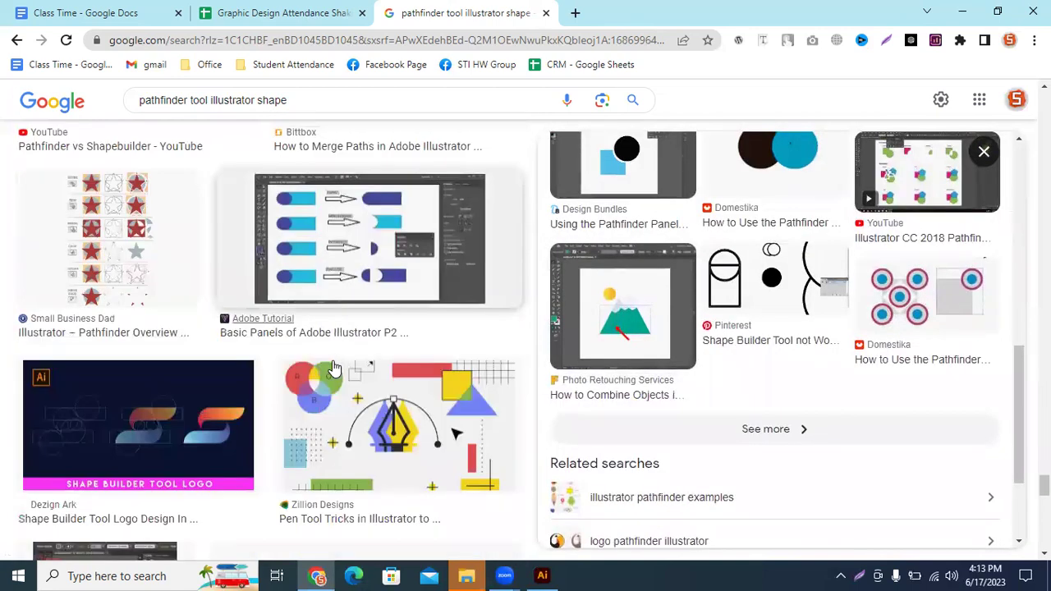
scroll(335, 367, "down", 3)
scroll(345, 364, "down", 3)
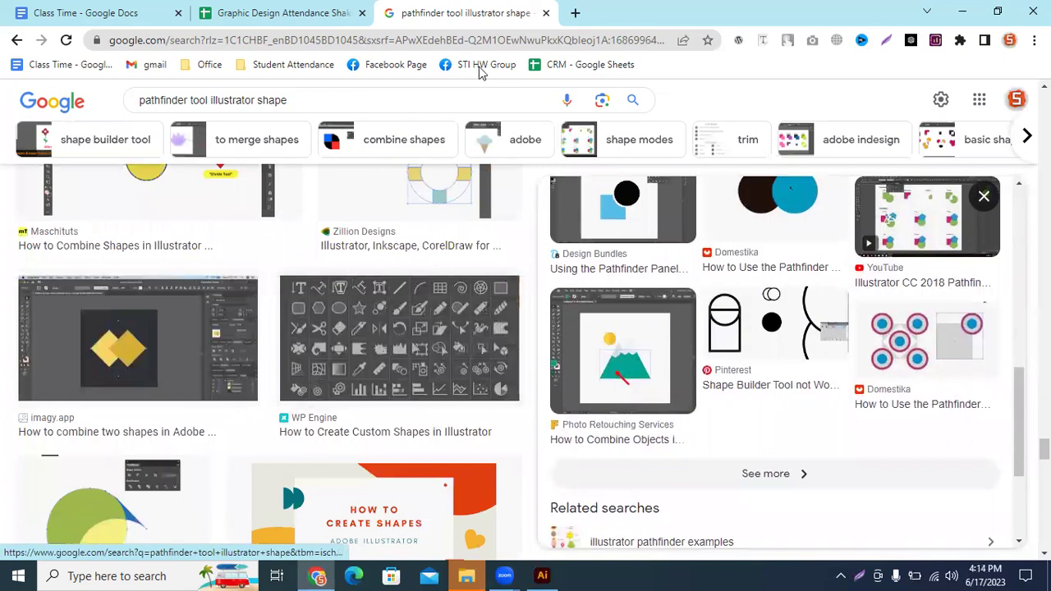
- Load facebook.com and search Facebook for 'ski' to find the Skill & Technology Institute Support Group
left_click(491, 39)
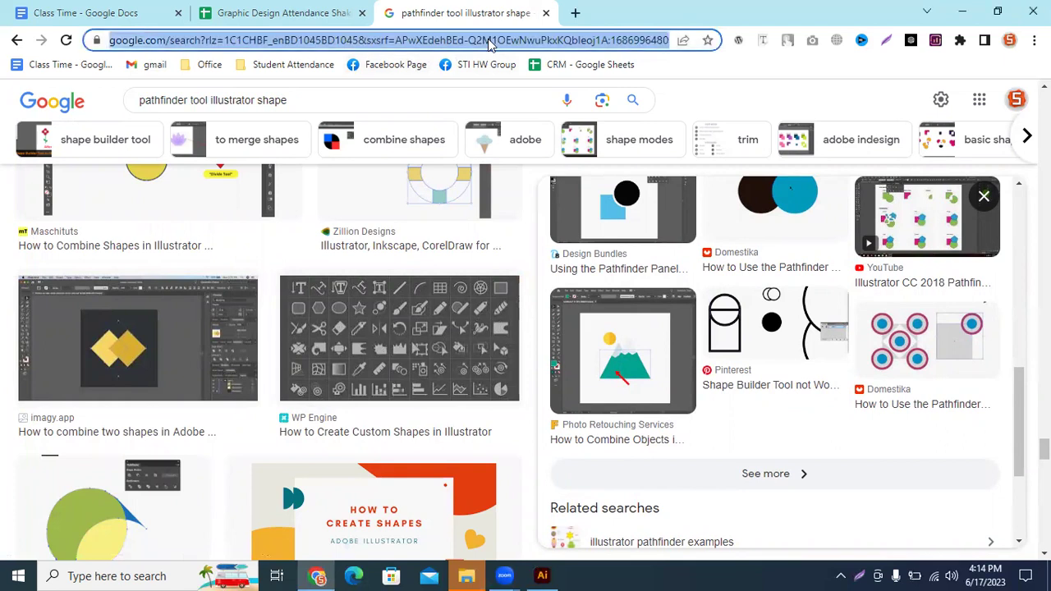
type("fa")
key("Return")
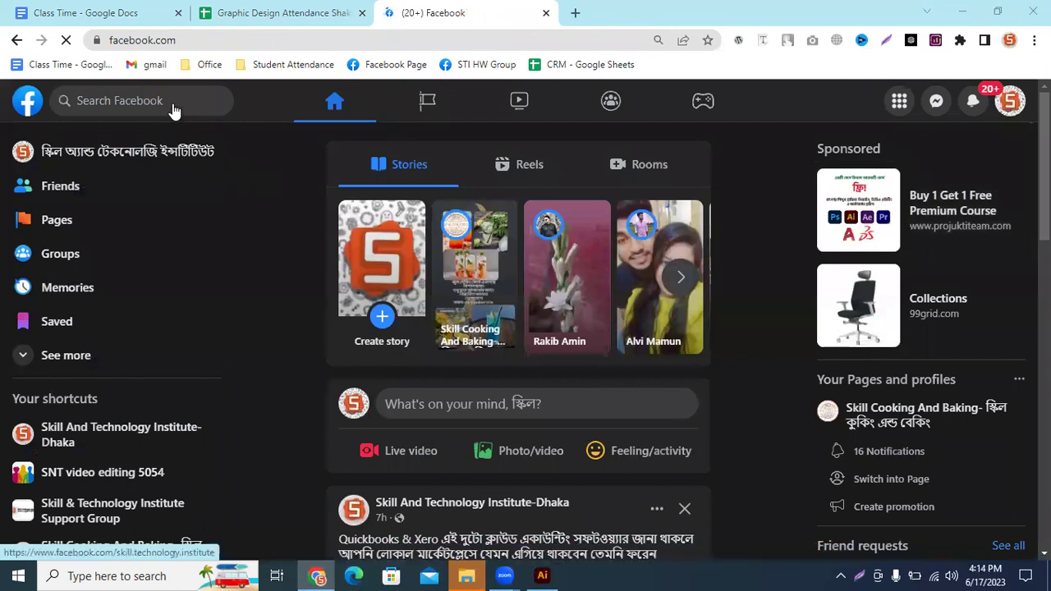
left_click(173, 102)
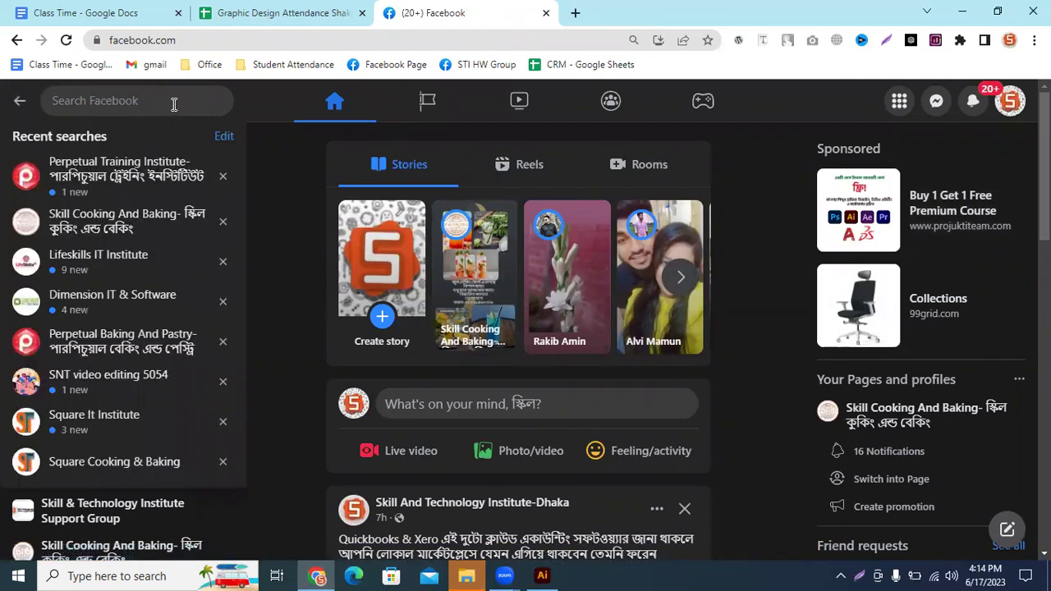
type("ski")
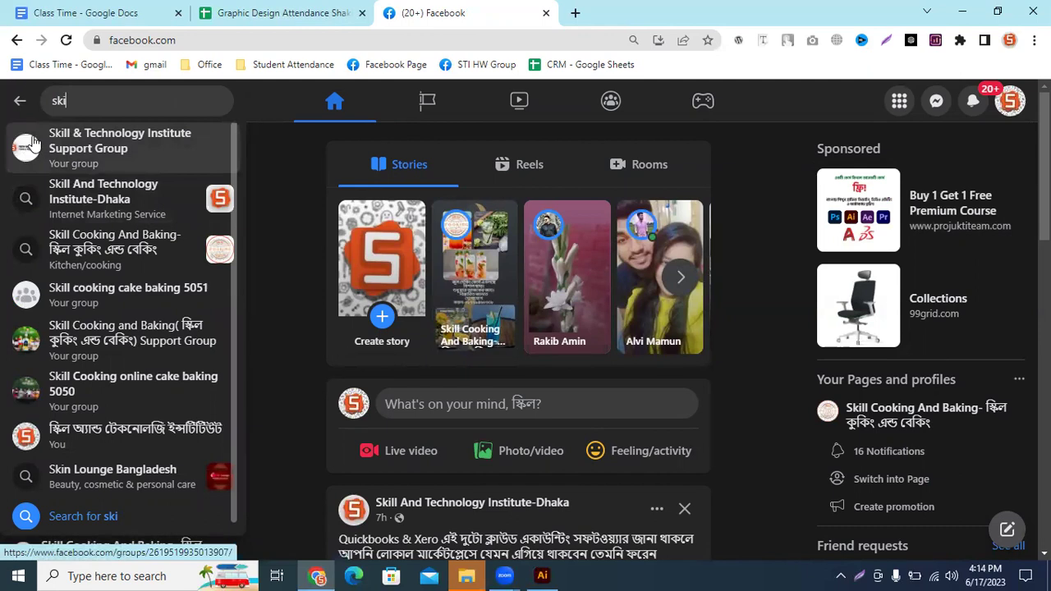
key("Escape")
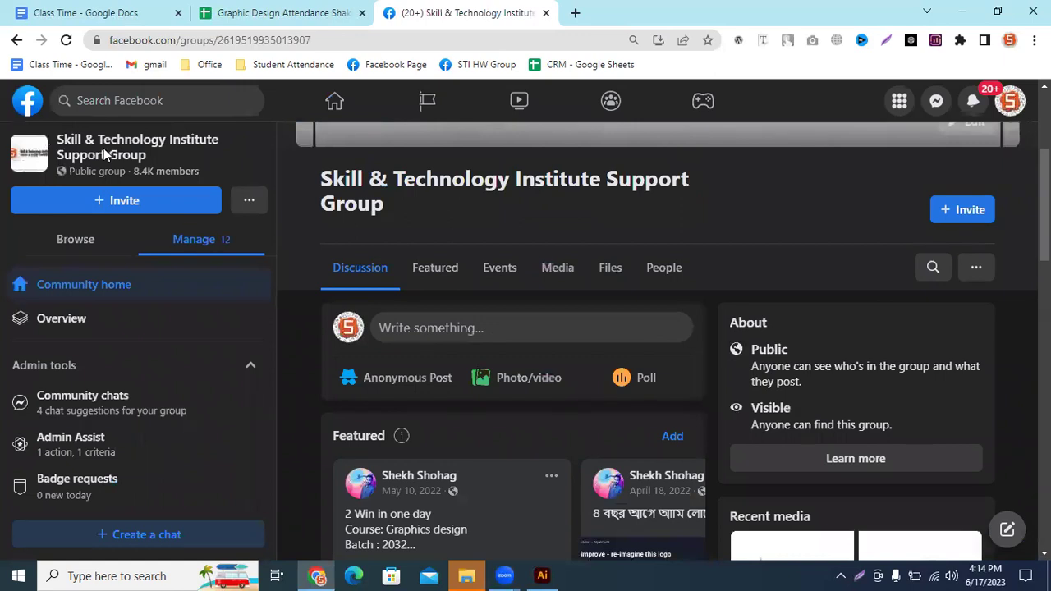
- Scroll the group feed and highlight a homework post's poster name and its Advanced Logo Design course line
scroll(497, 359, "up", 3)
scroll(596, 377, "down", 3)
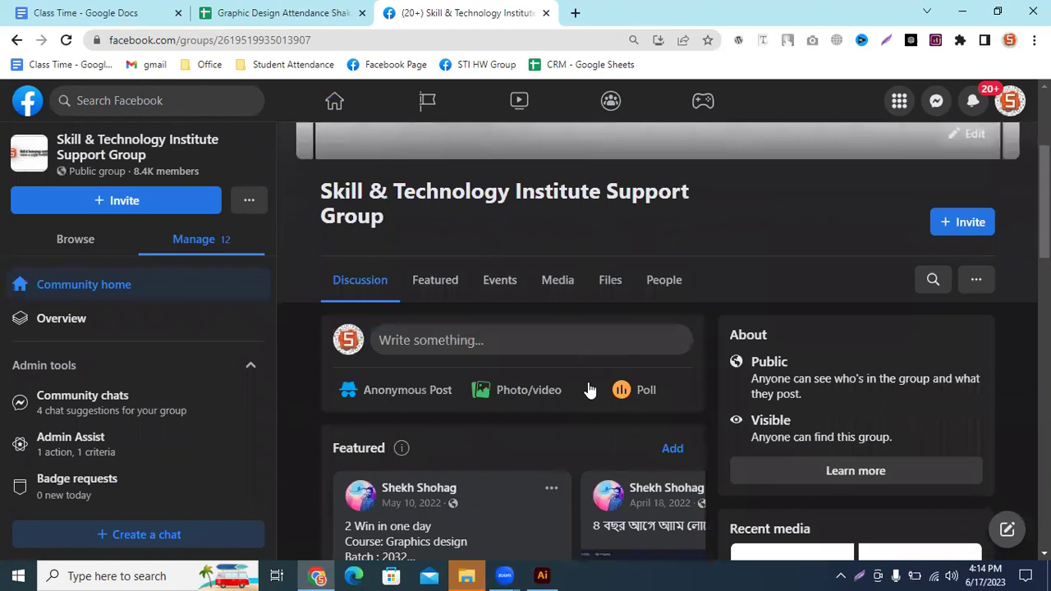
scroll(589, 390, "down", 3)
scroll(589, 389, "down", 2)
scroll(586, 389, "down", 2)
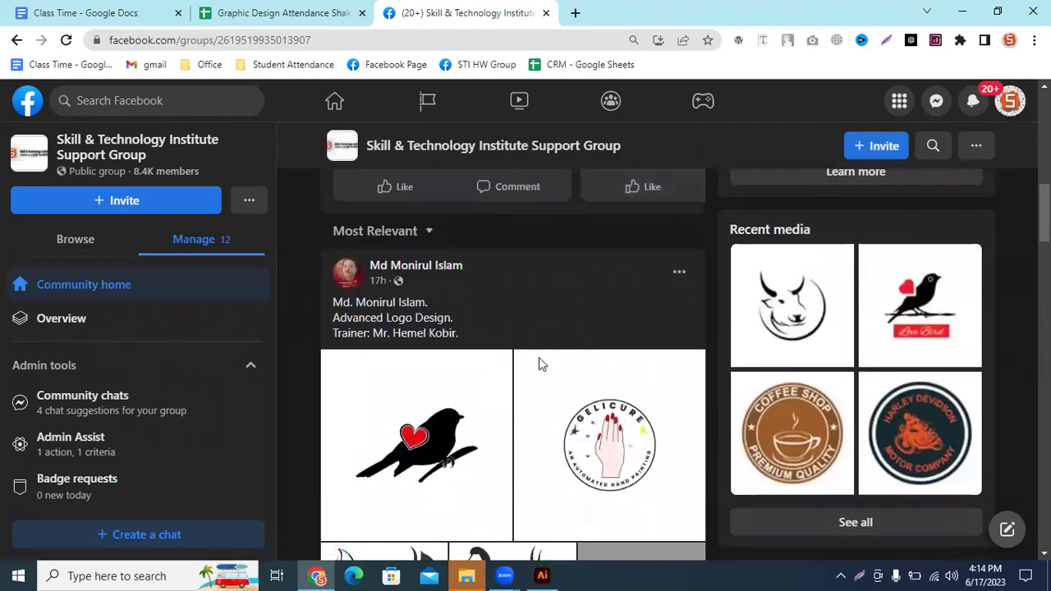
left_click_drag(355, 302, 427, 302)
mouse_move(370, 318)
left_mouse_down()
mouse_move(453, 317)
mouse_move(540, 347)
left_mouse_up()
- In the next homework post, highlight the name, 'Course- Logo Design', 'Batch- Logo 202101' and the trainer's name
scroll(537, 351, "down", 5)
scroll(538, 353, "down", 3)
scroll(537, 353, "up", 1)
left_click_drag(332, 354, 450, 354)
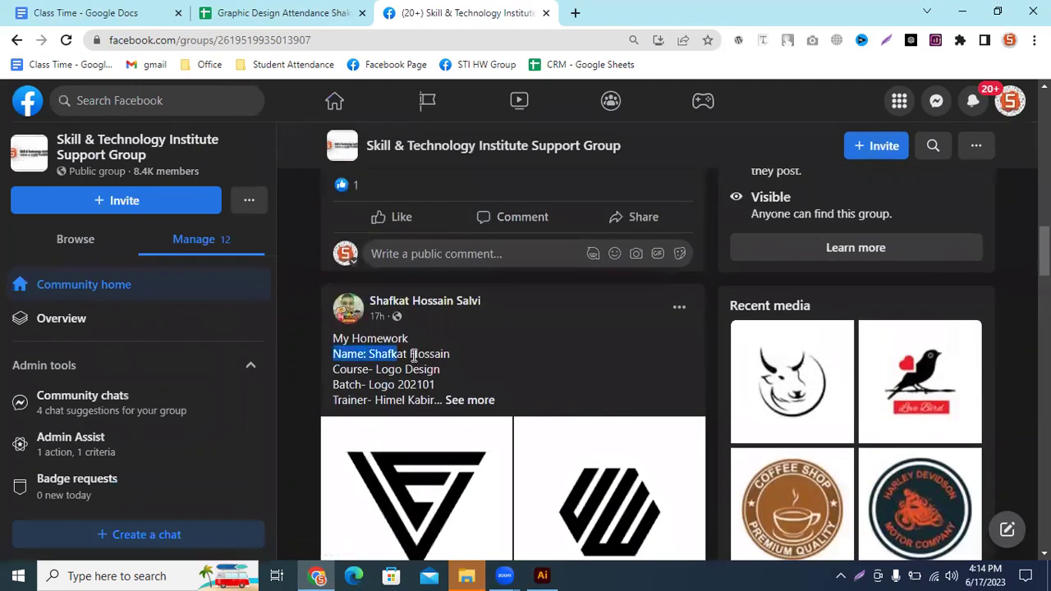
left_click_drag(333, 369, 490, 375)
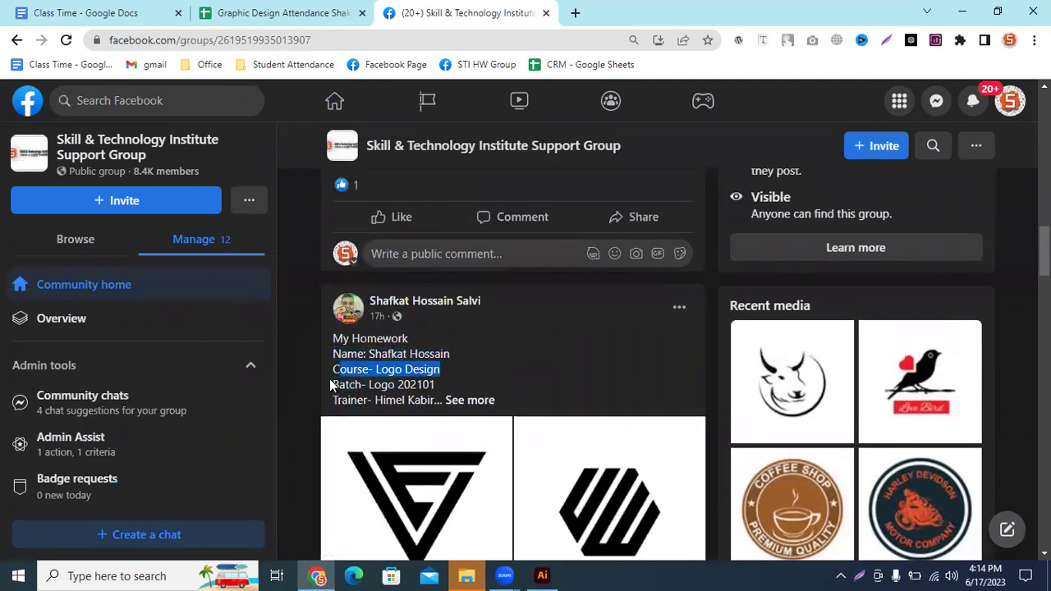
left_click_drag(331, 384, 473, 382)
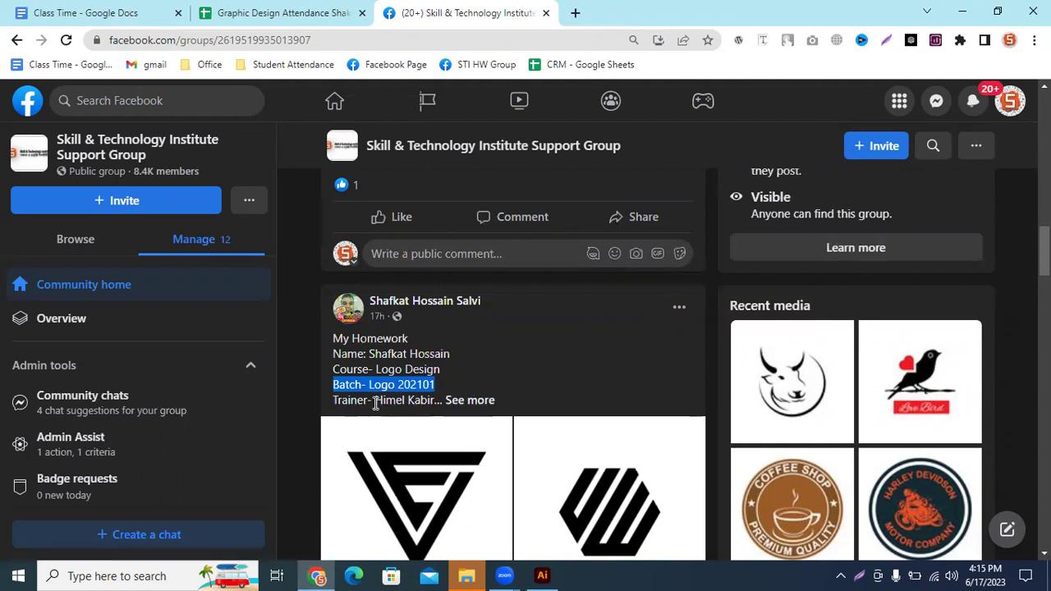
left_click_drag(375, 403, 435, 405)
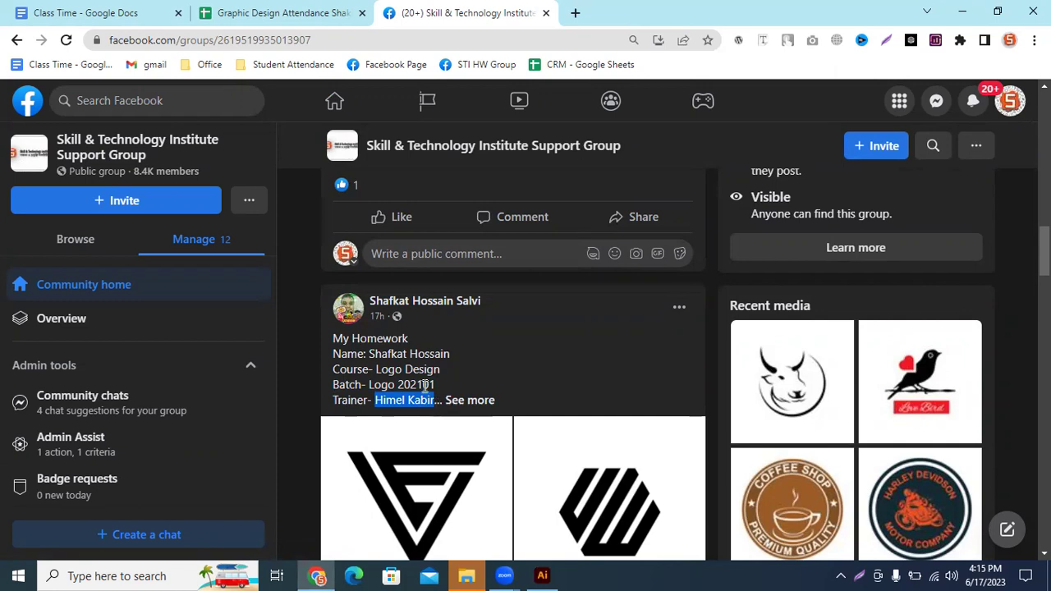
left_click(415, 400)
left_click_drag(378, 407, 431, 404)
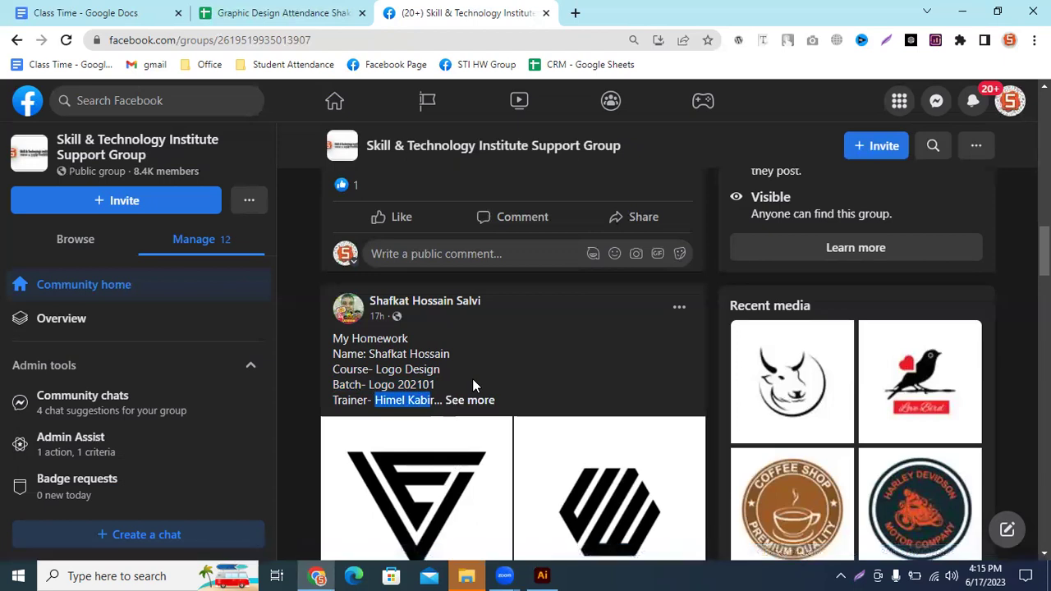
- Scroll through the remaining homework posts, then bring up the Graphic Design Attendance spreadsheet's Saturday sheet
scroll(472, 384, "down", 3)
scroll(608, 353, "down", 2)
scroll(645, 343, "down", 2)
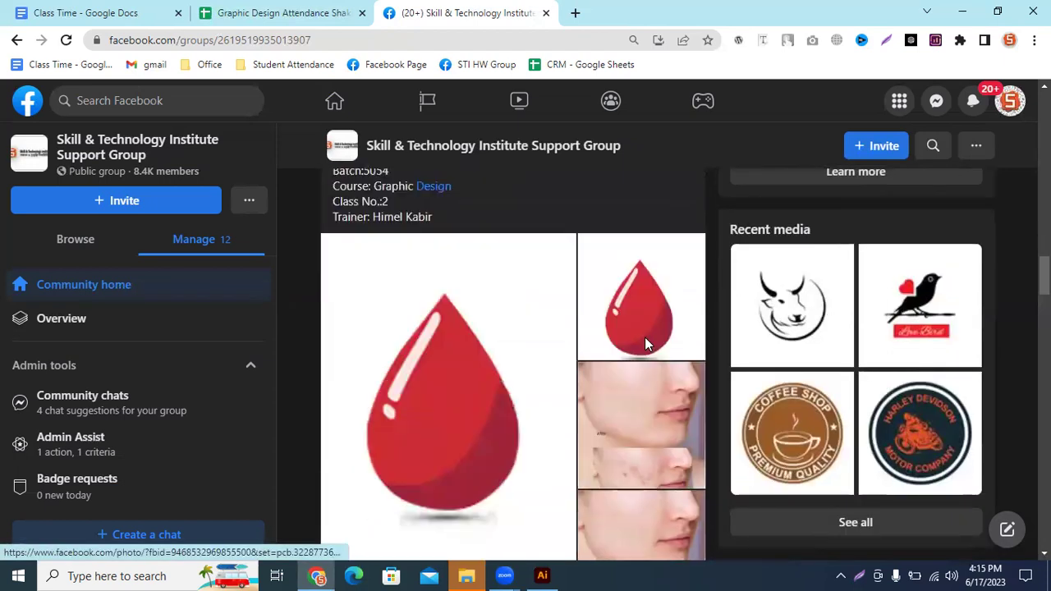
scroll(644, 343, "down", 2)
scroll(644, 344, "down", 1)
scroll(644, 343, "up", 4)
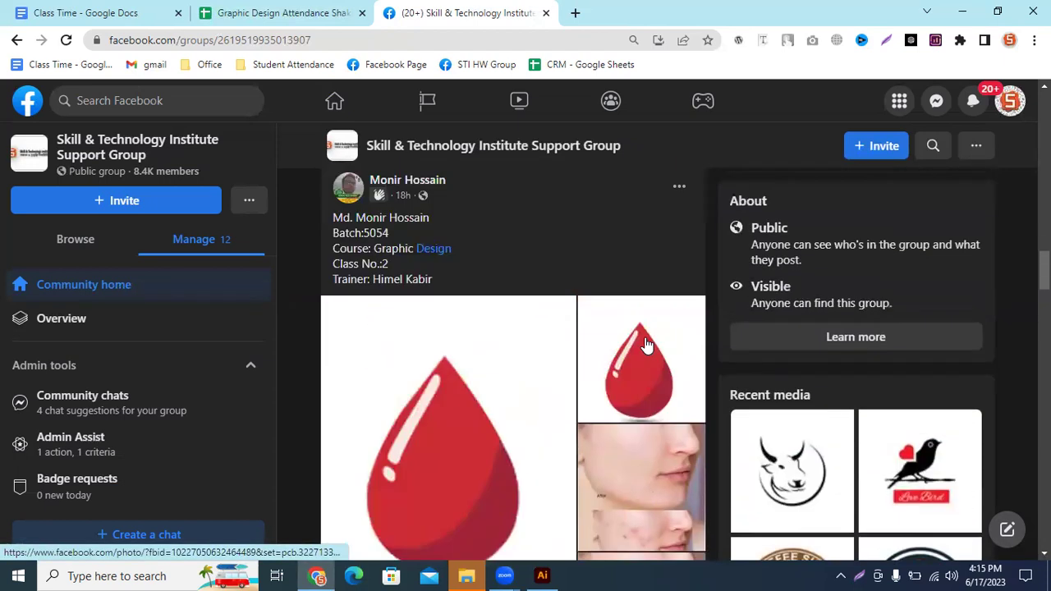
scroll(616, 373, "down", 2)
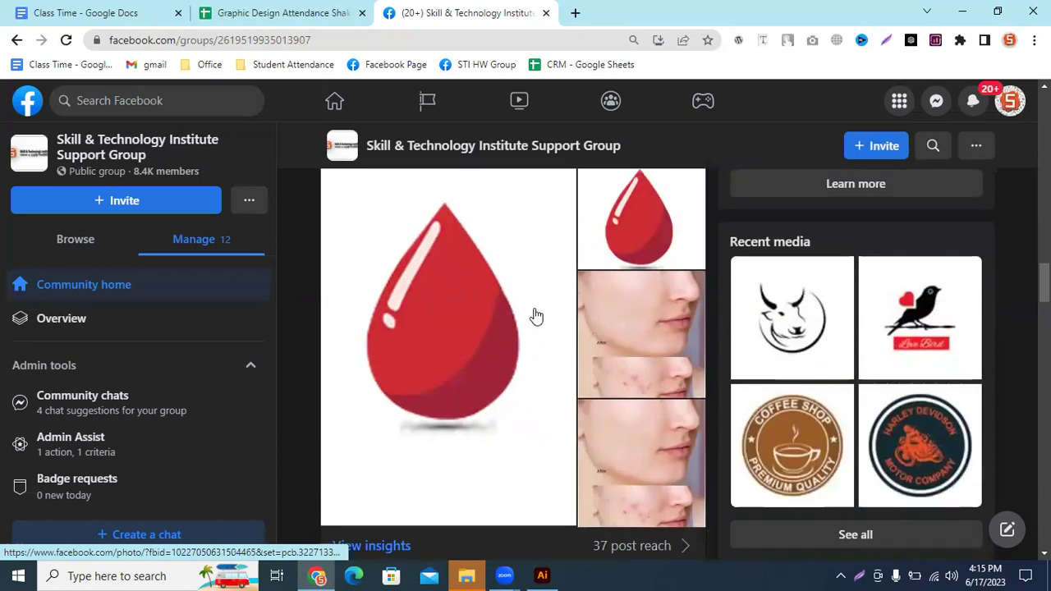
scroll(370, 385, "down", 2)
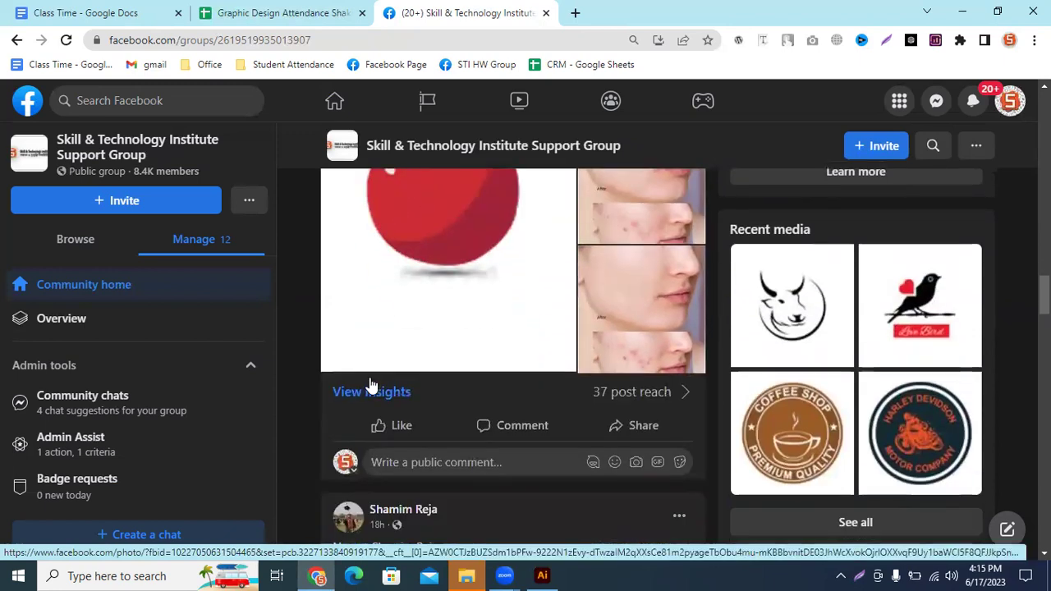
scroll(370, 384, "up", 5)
scroll(369, 384, "down", 1)
scroll(369, 384, "down", 2)
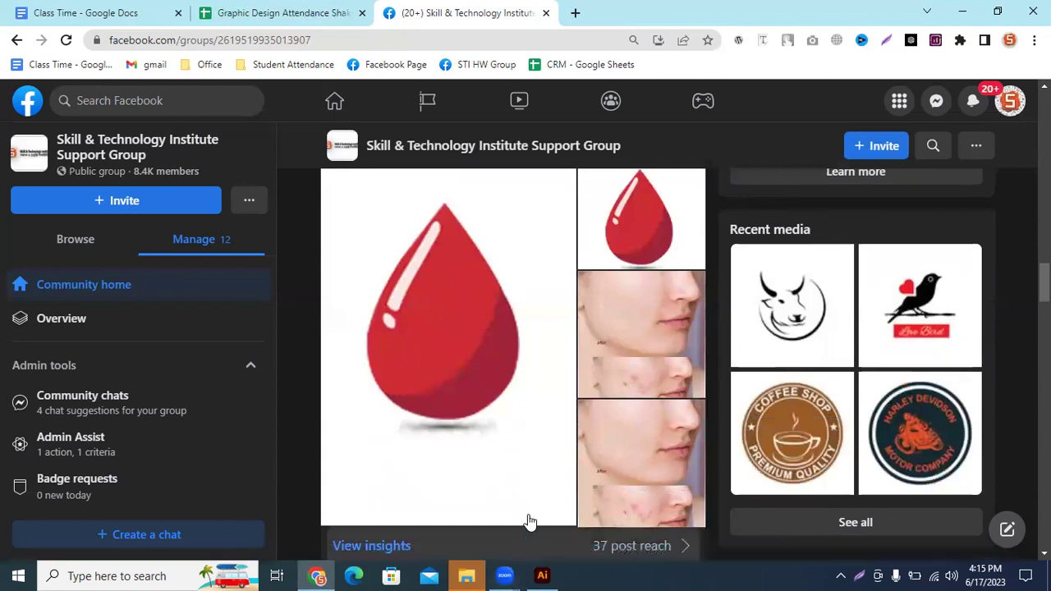
left_click(310, 11)
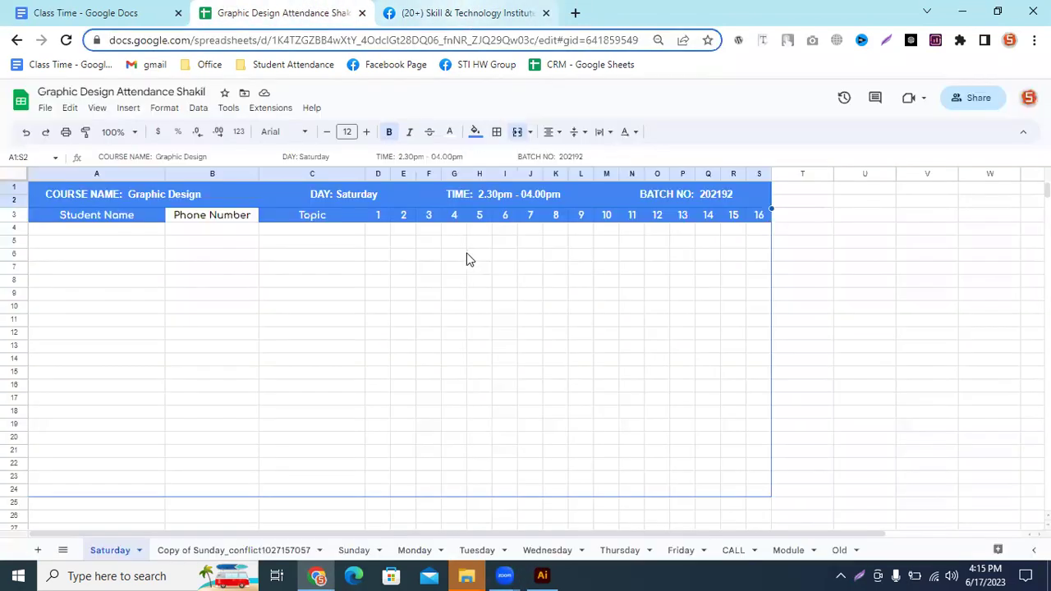